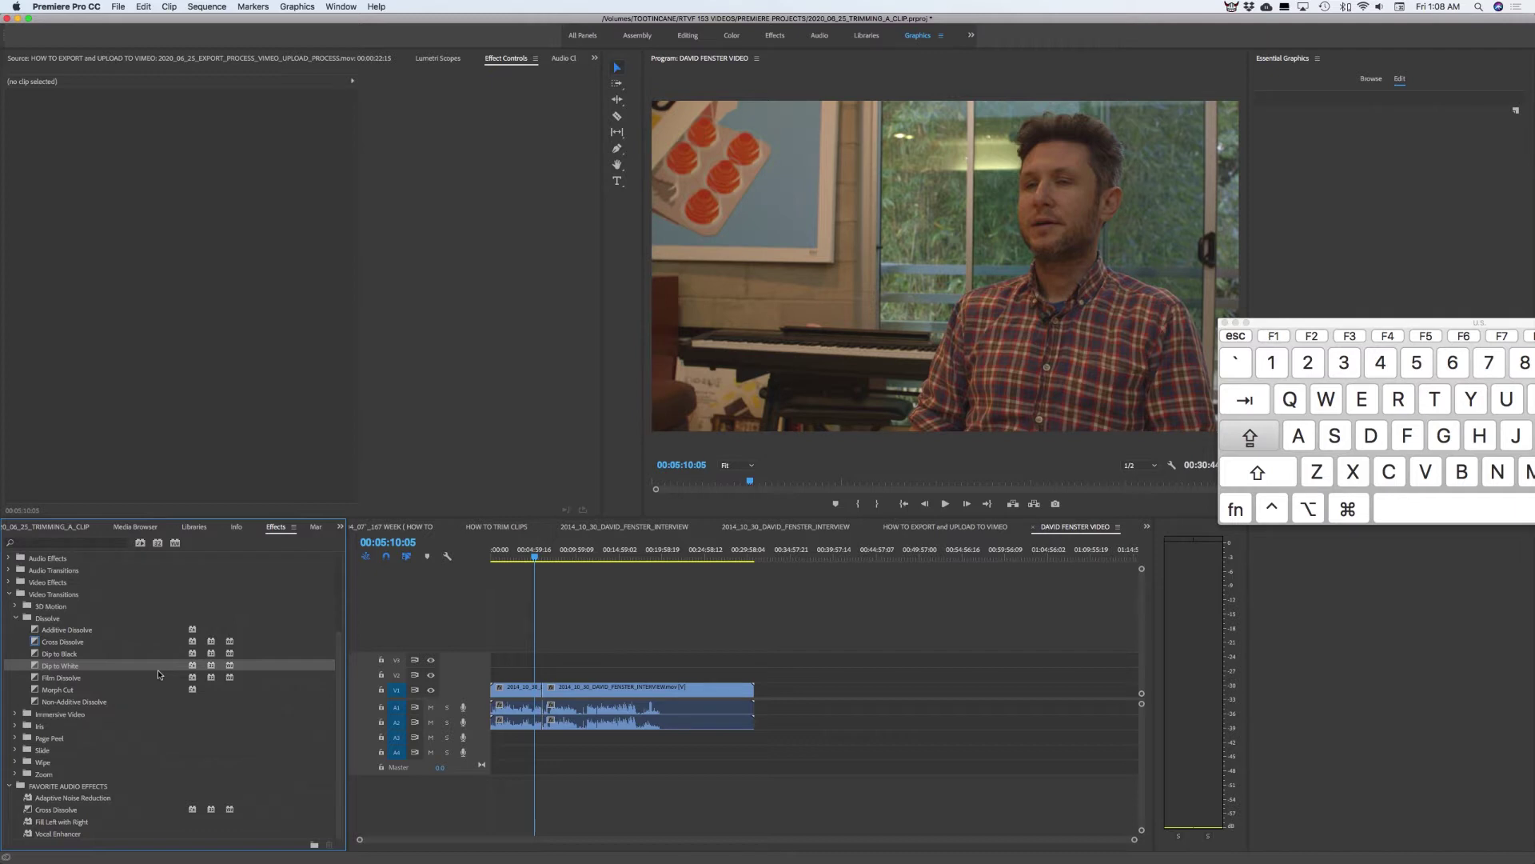
- Move the on-screen keyboard fully into view and bring the Effects list into focus
drag(1357, 330, 915, 364)
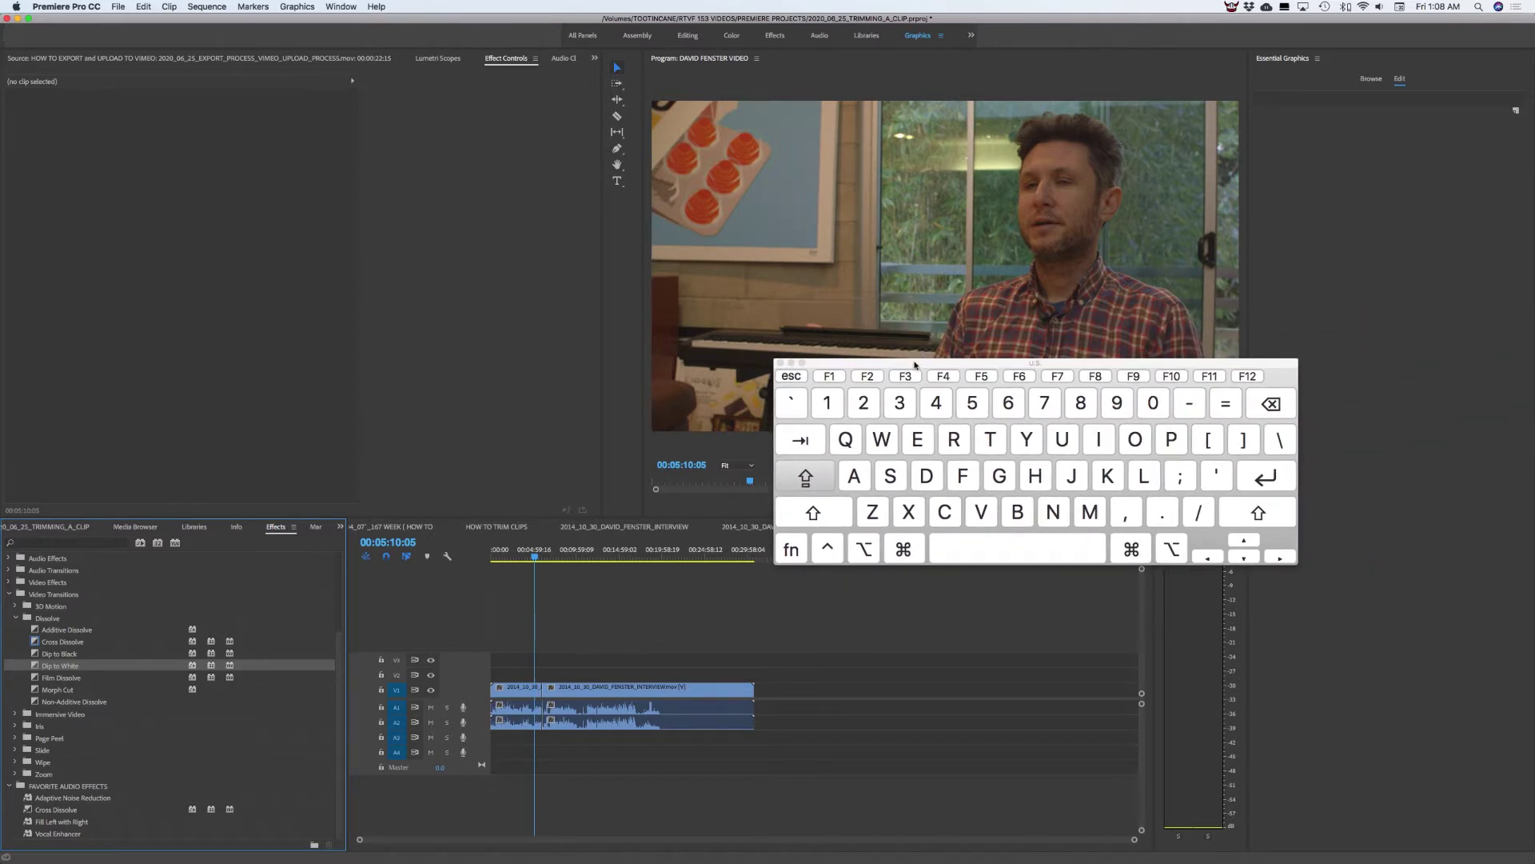
key(shift)
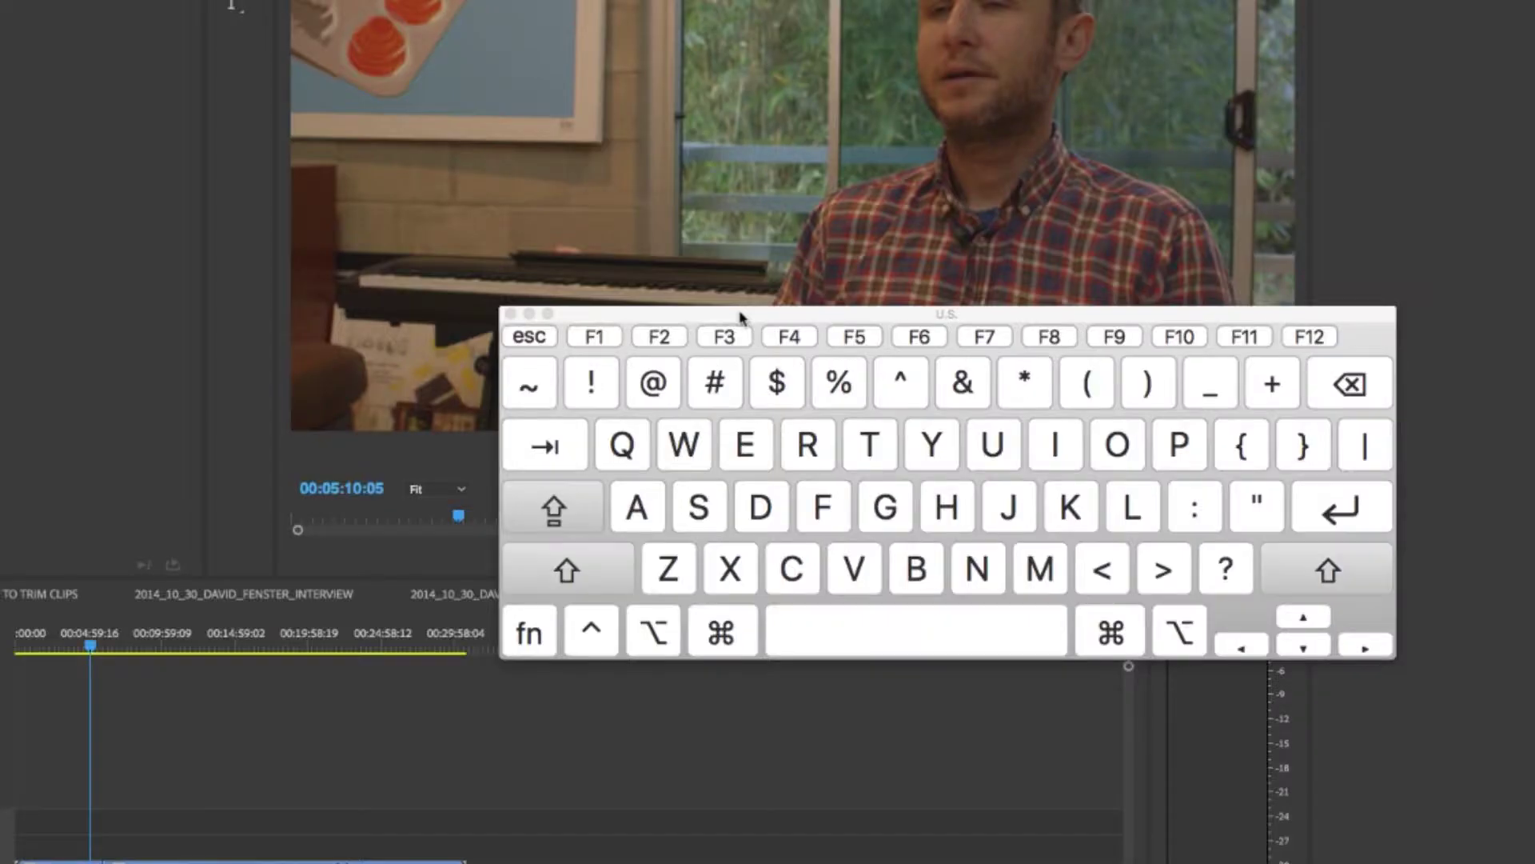
key(shift)
key(shift+7)
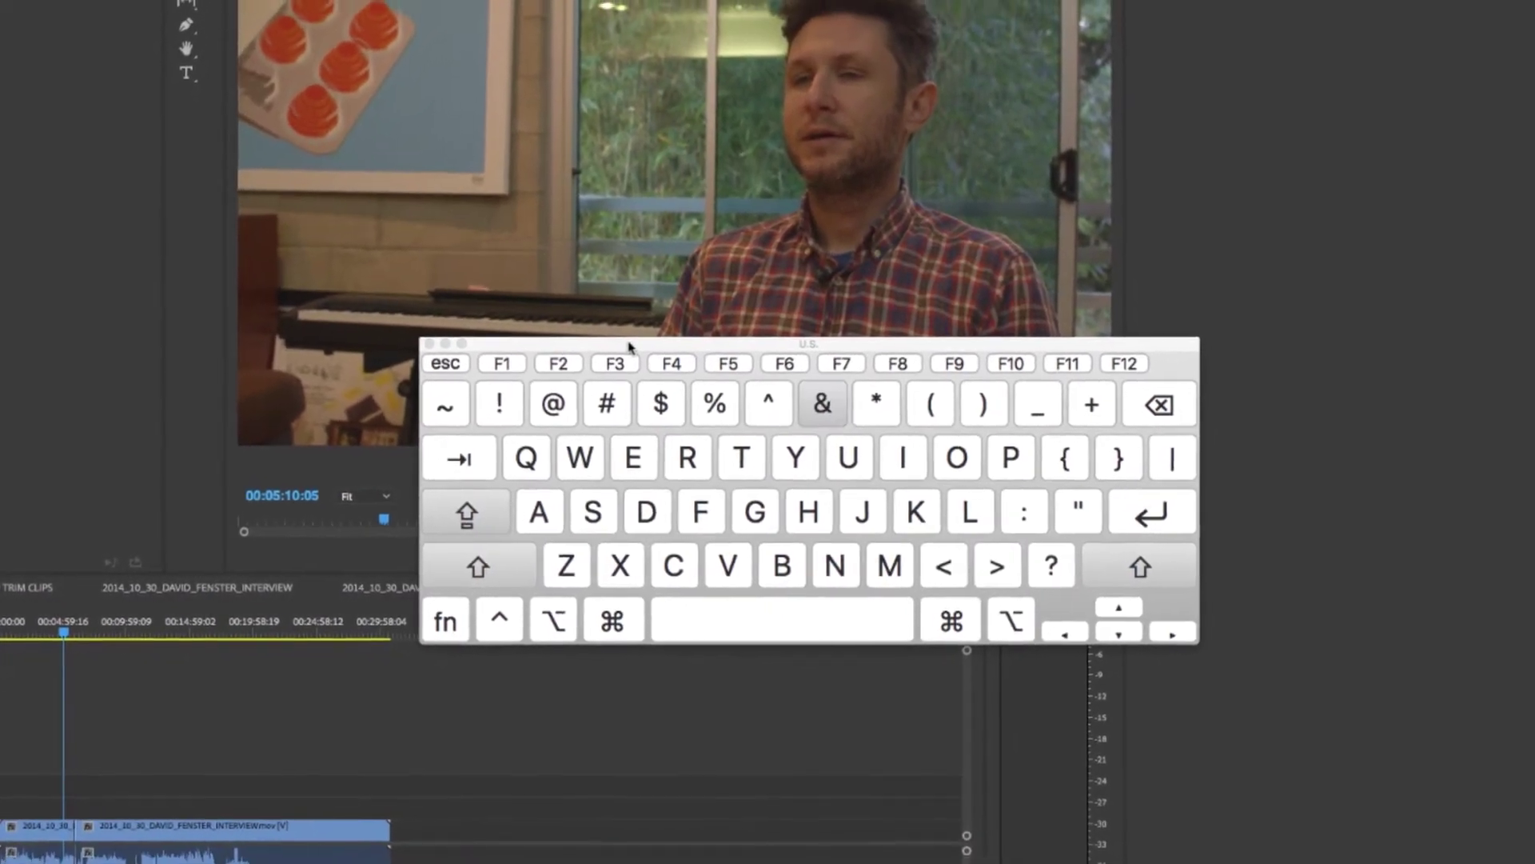
key(shift+7)
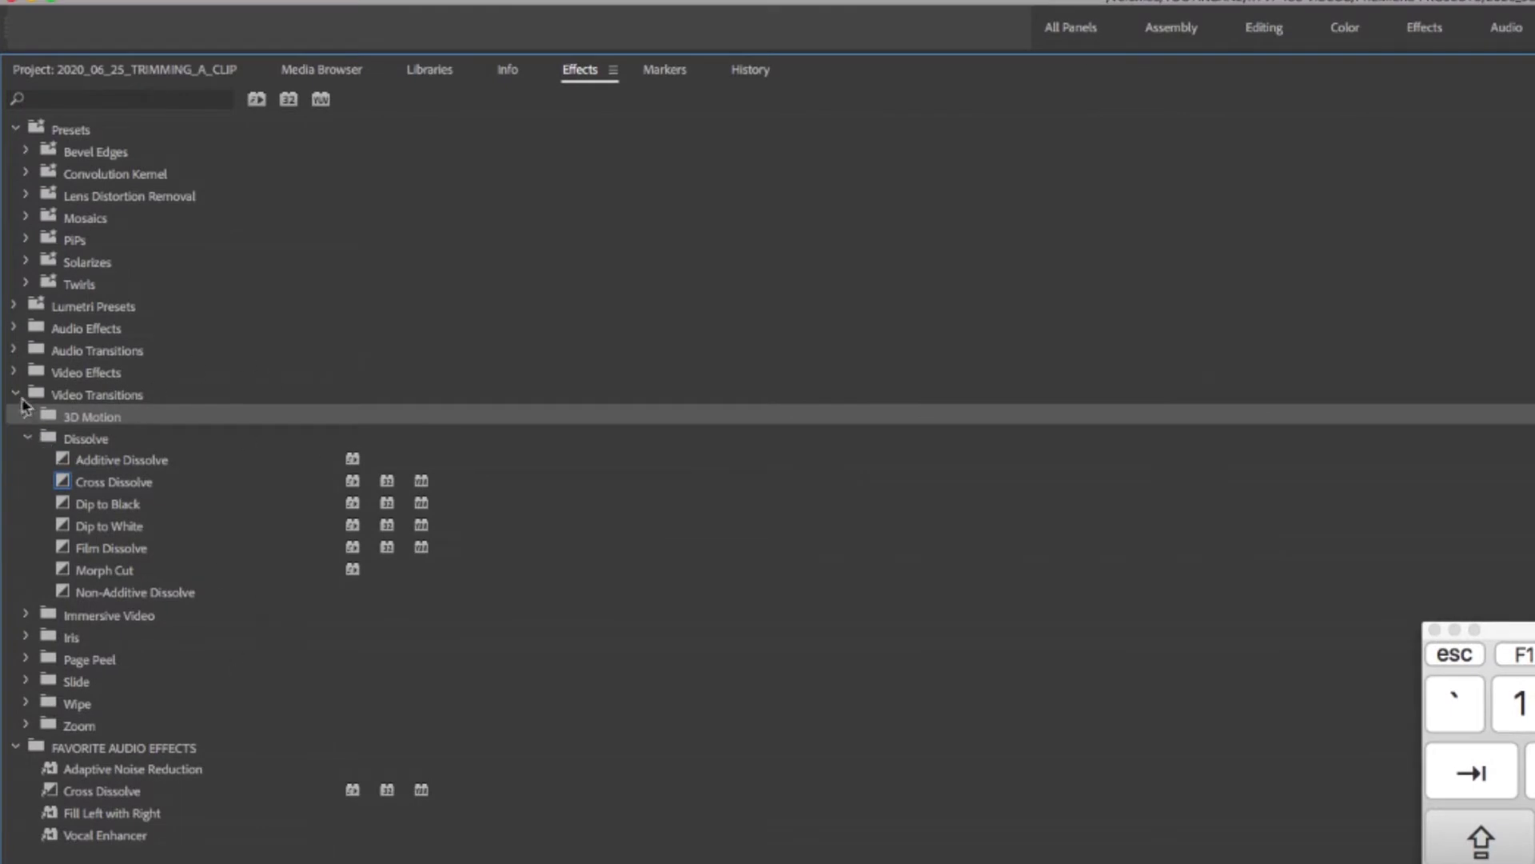
- Collapse the Video Transitions, Presets and FAVORITE AUDIO EFFECTS folders in the Effects list
click(18, 396)
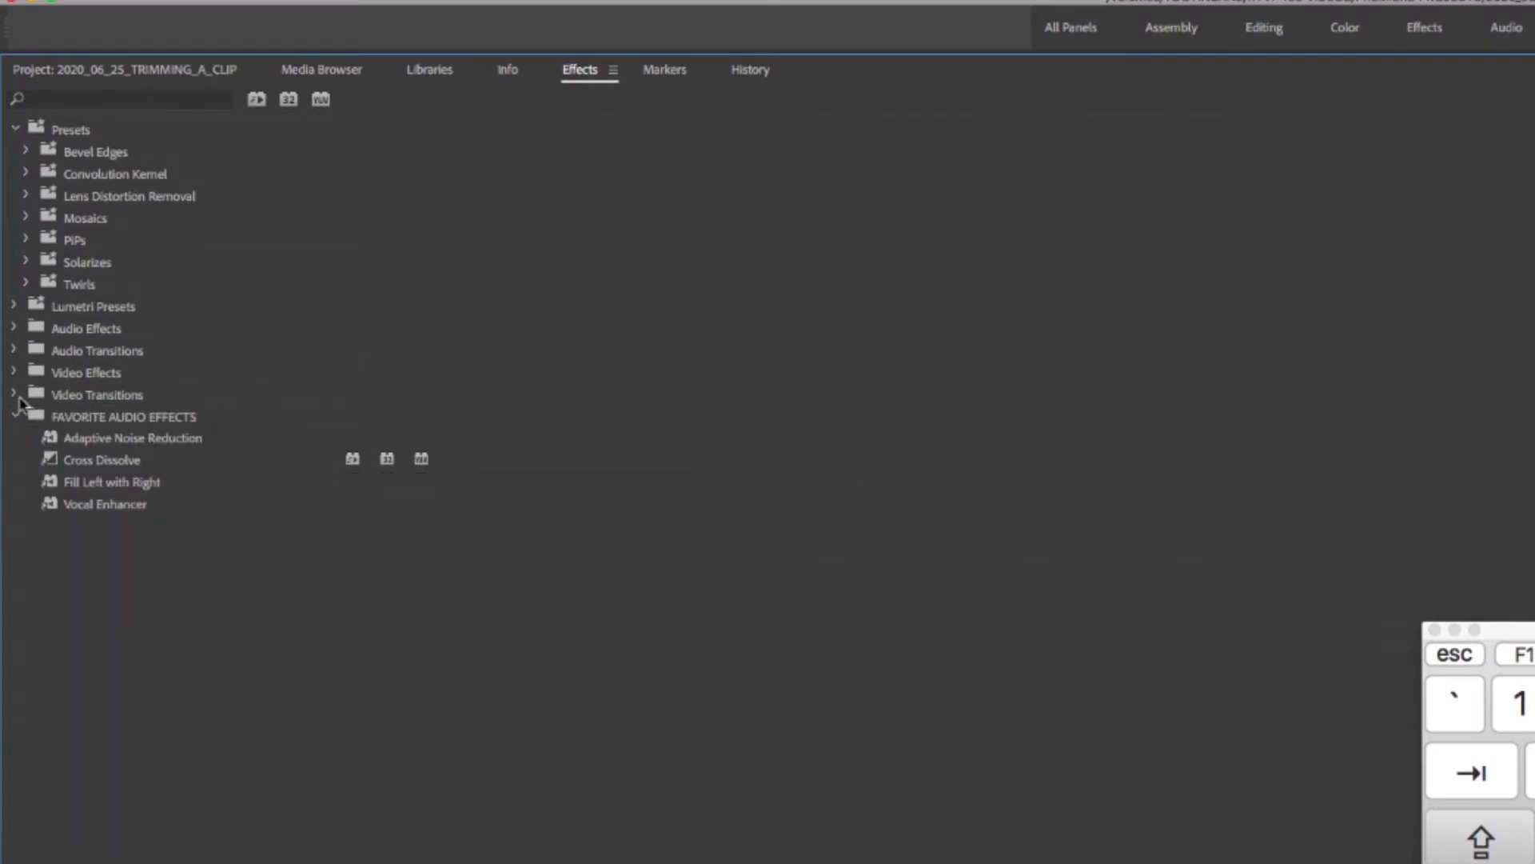
click(16, 128)
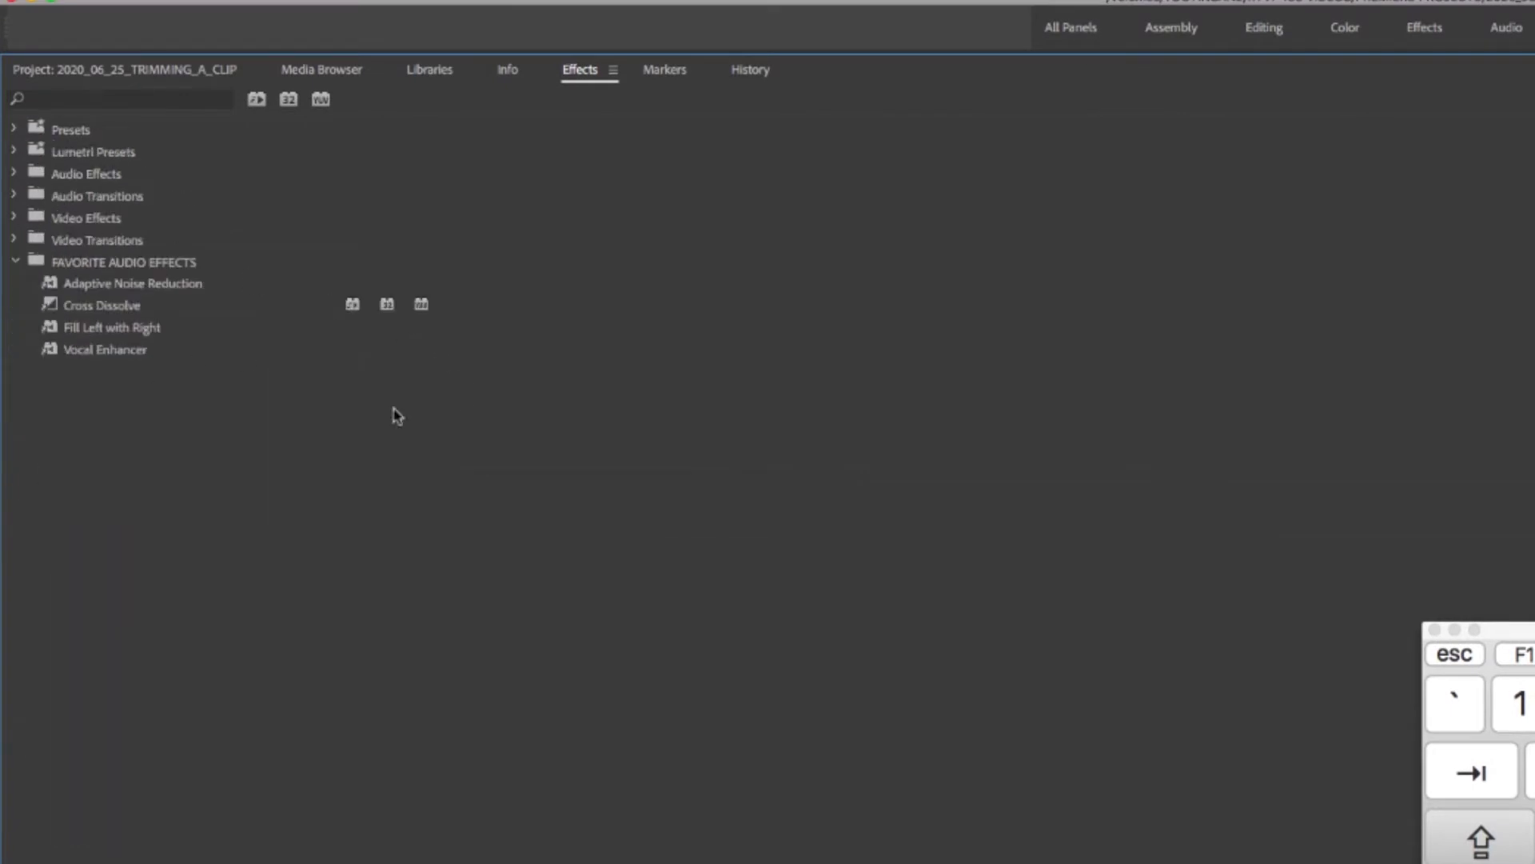
click(15, 262)
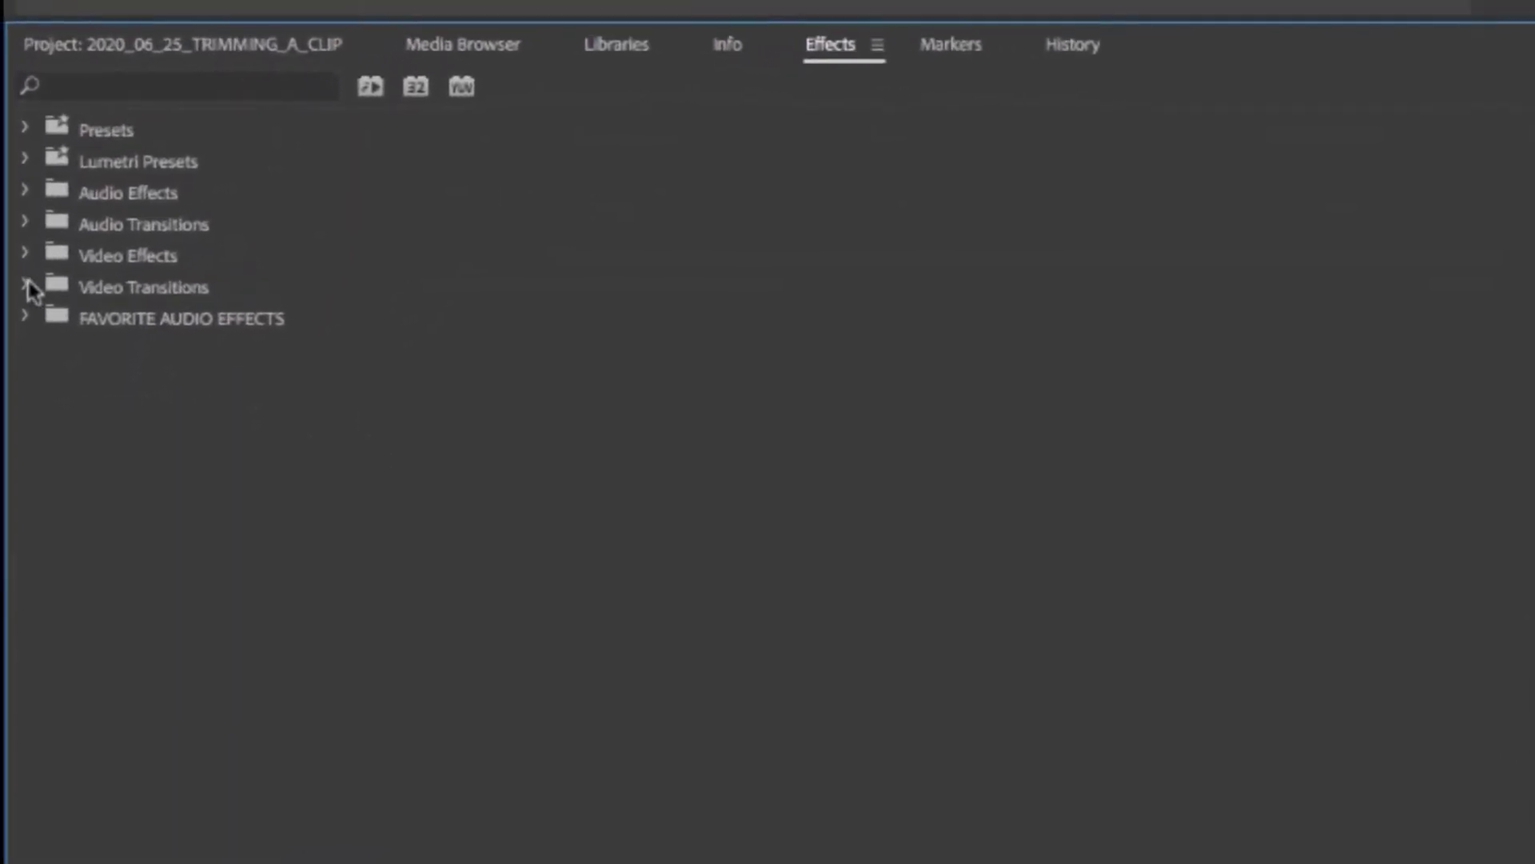
- Expand the Video Transitions folder and select Cross Dissolve in its Dissolve group
click(124, 201)
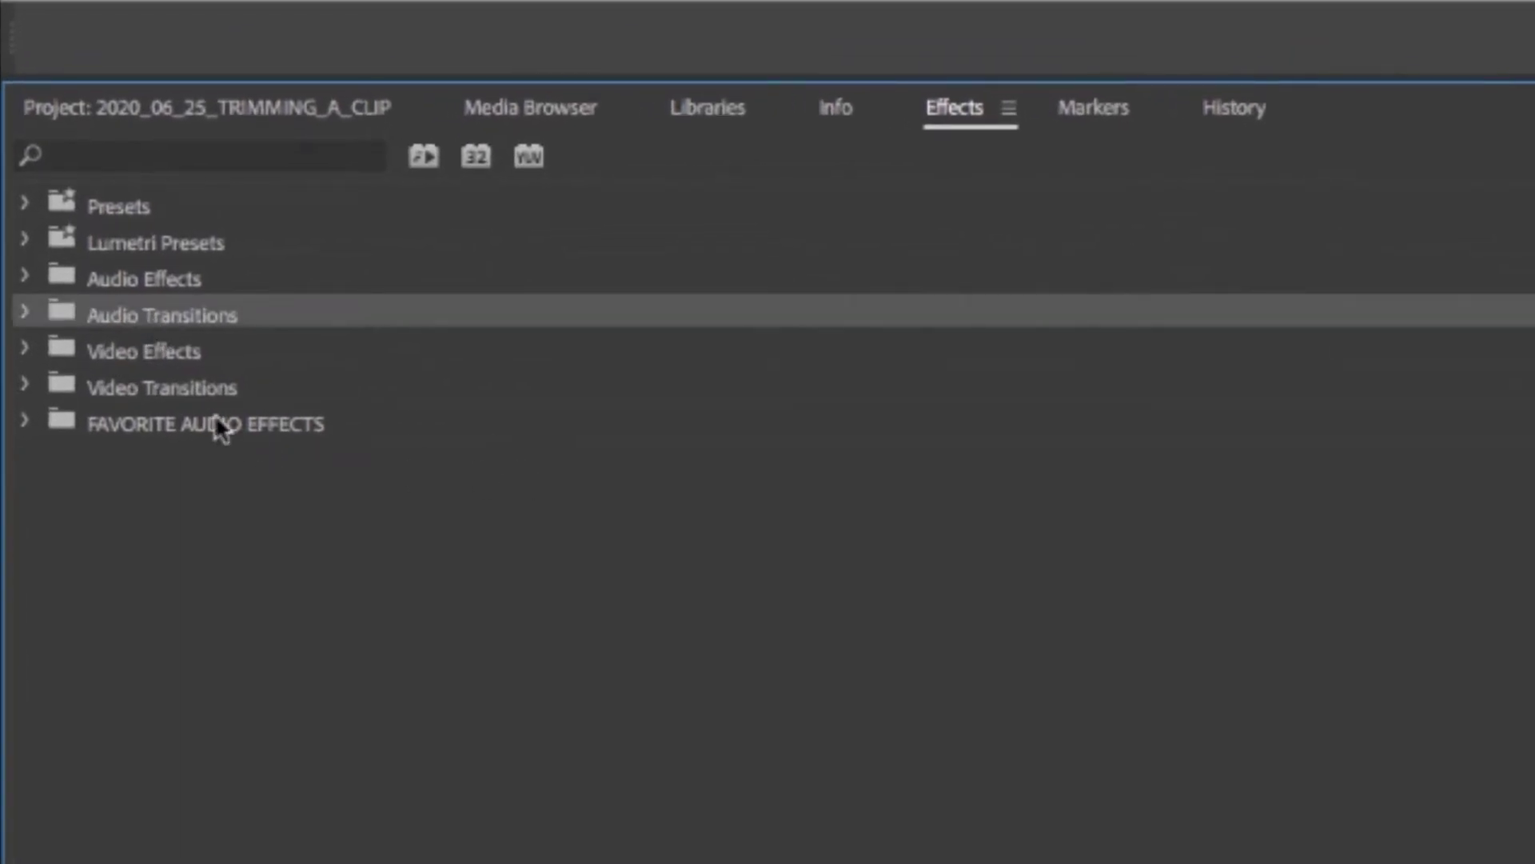
click(187, 387)
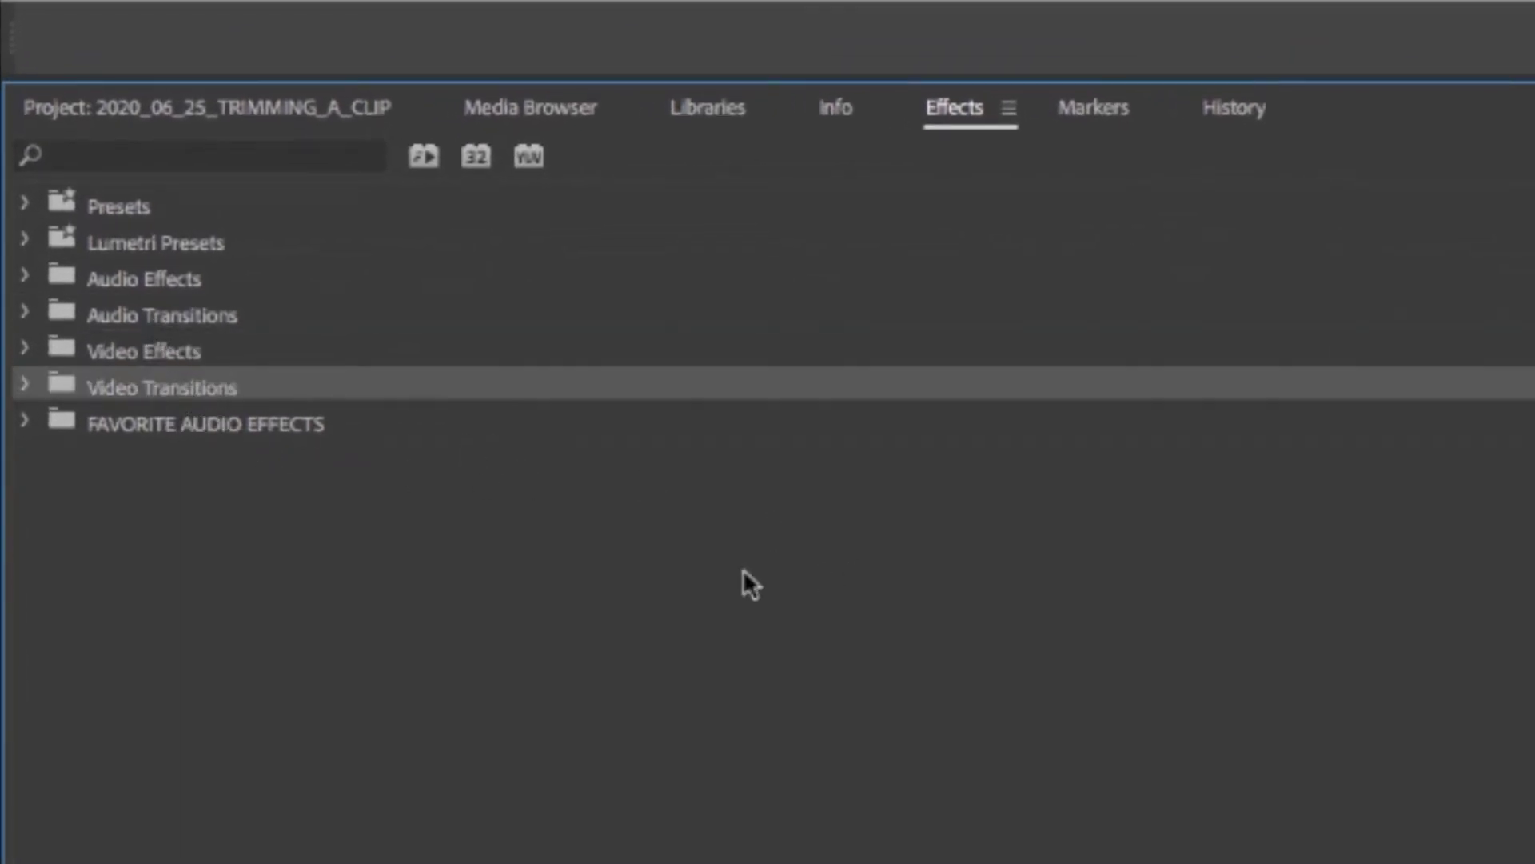
click(26, 387)
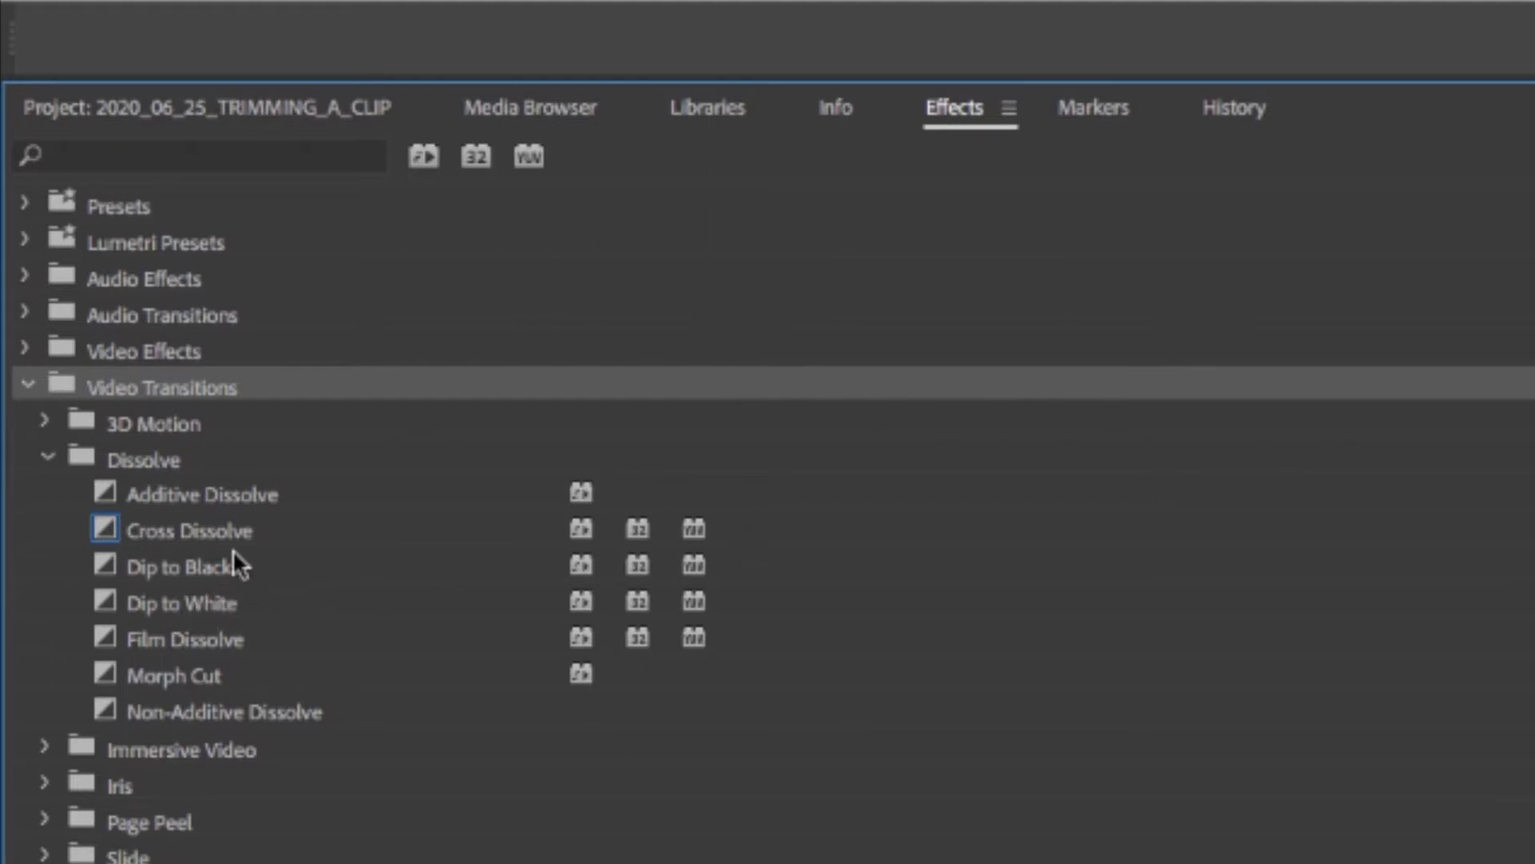
click(215, 540)
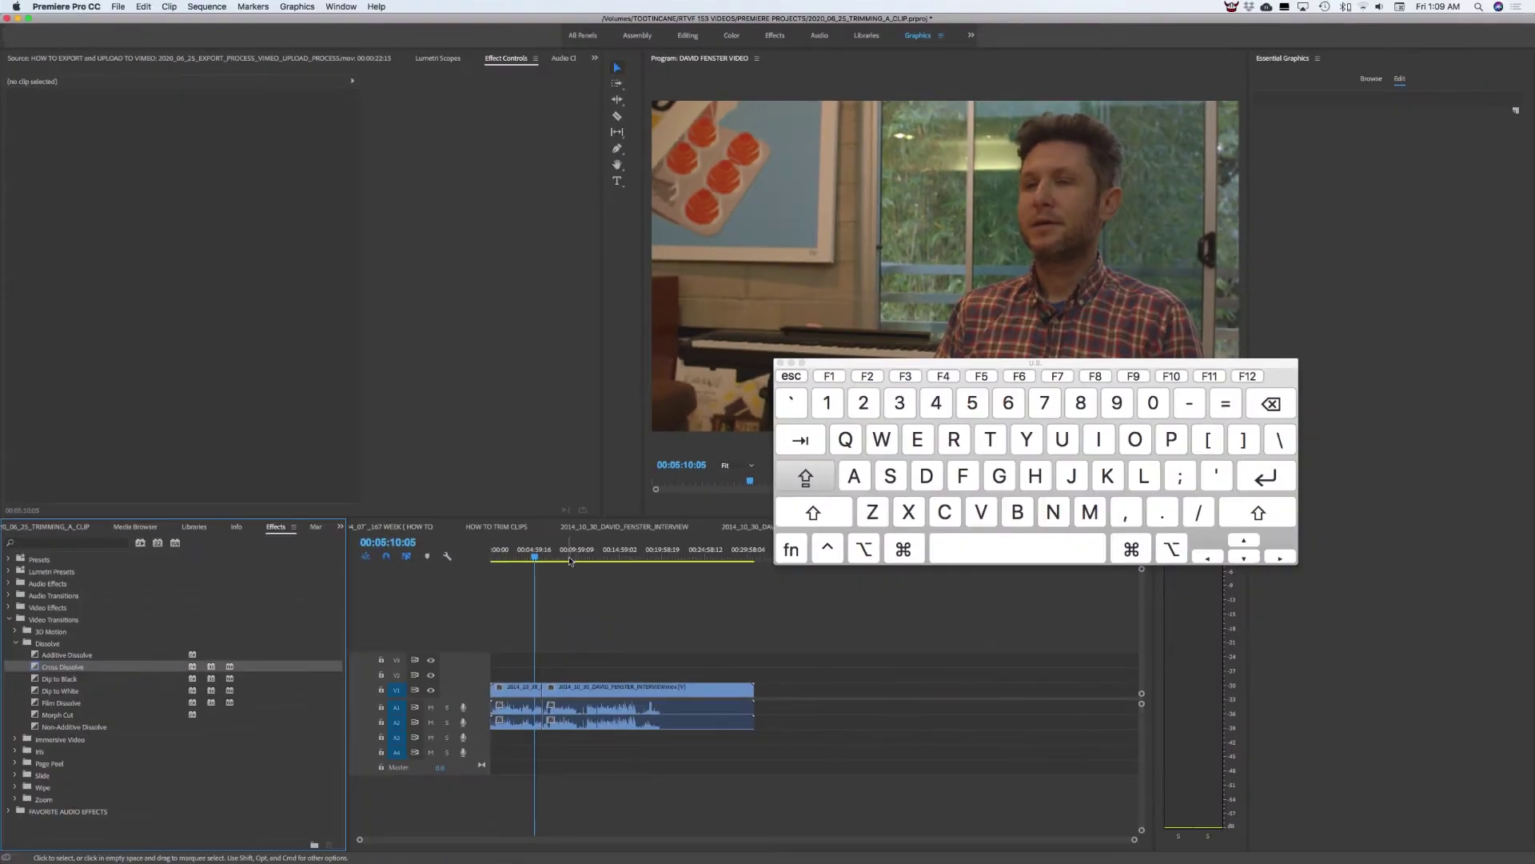
- Park the playhead on the cut between the two interview clips at 00:06:04:17
click(874, 836)
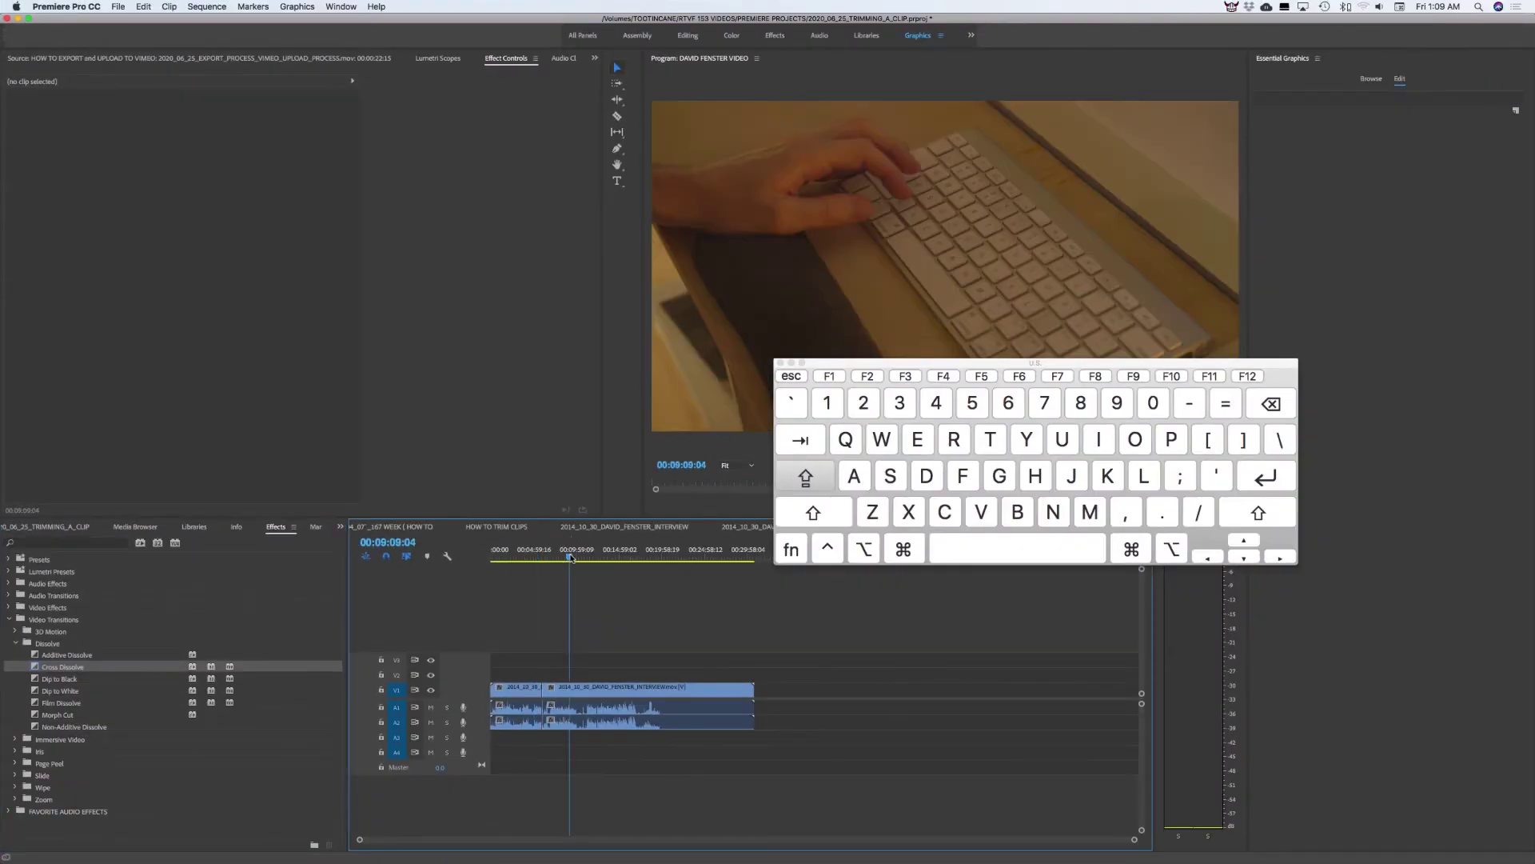
key(Down)
drag(994, 371, 1202, 365)
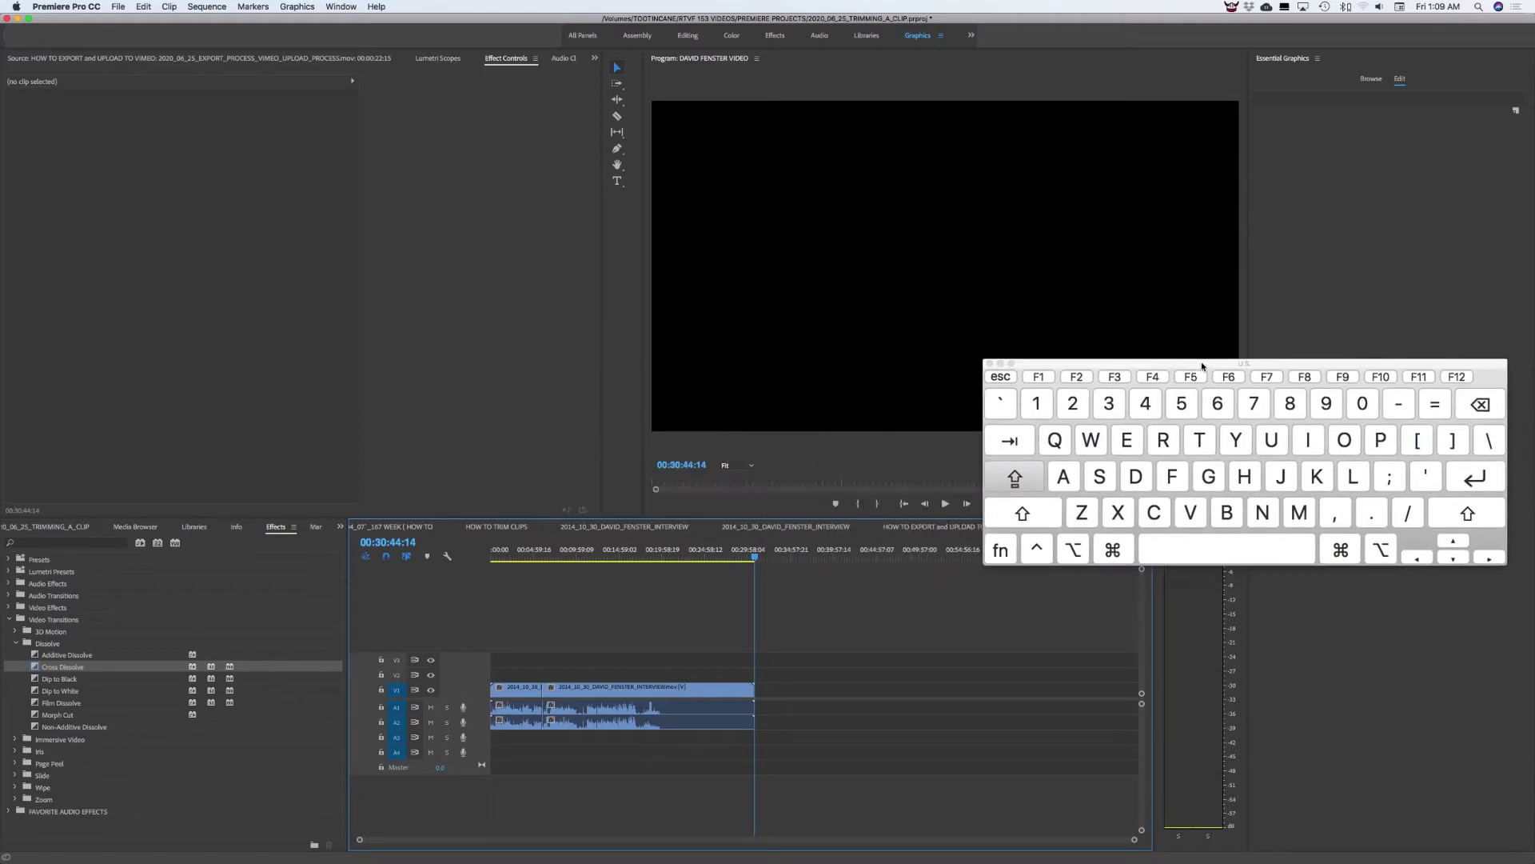
key(Up)
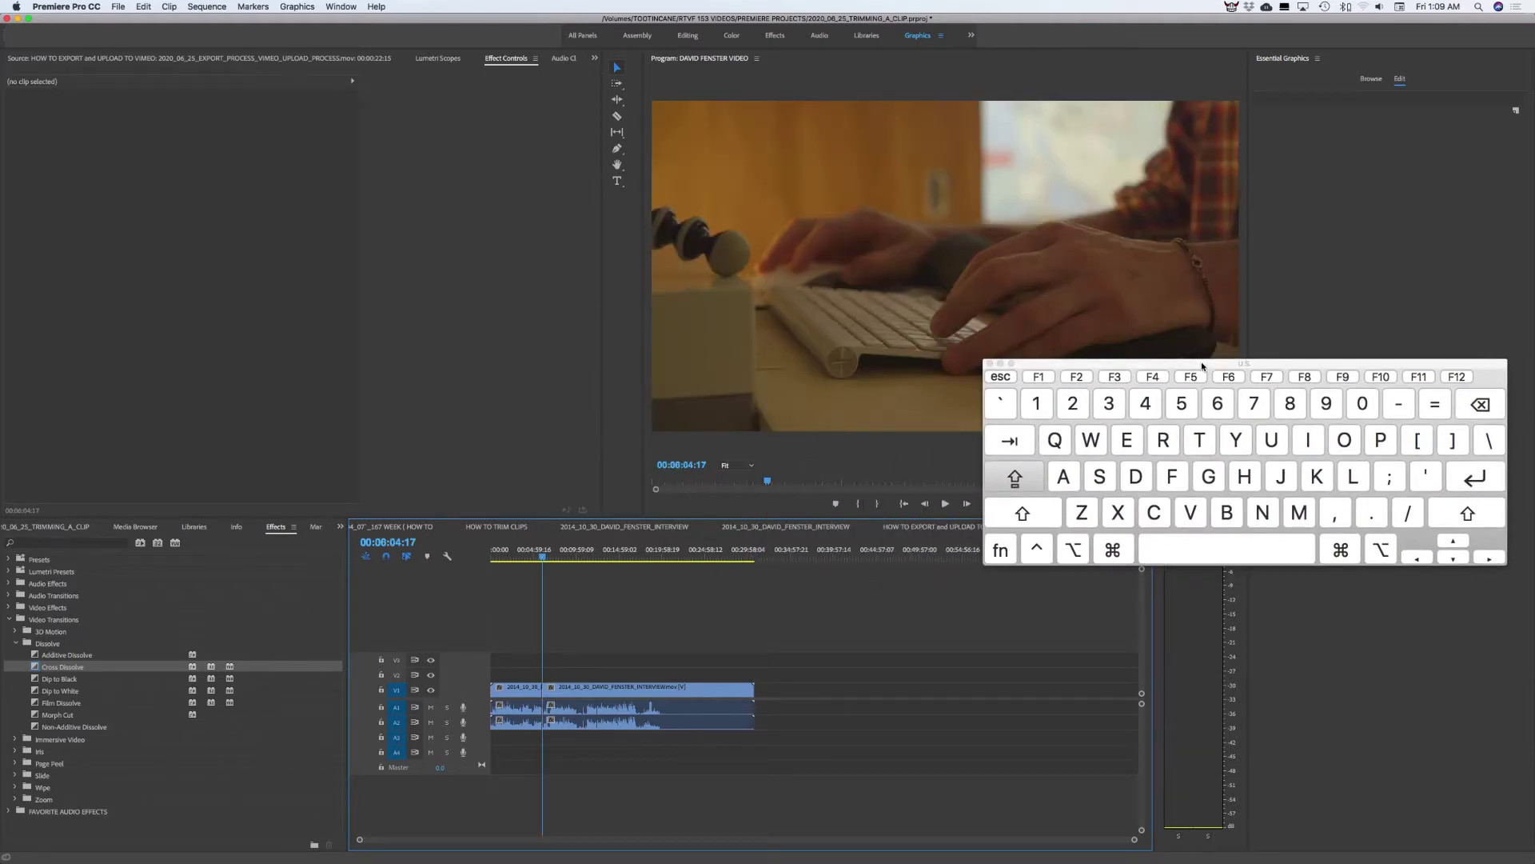
key(Left)
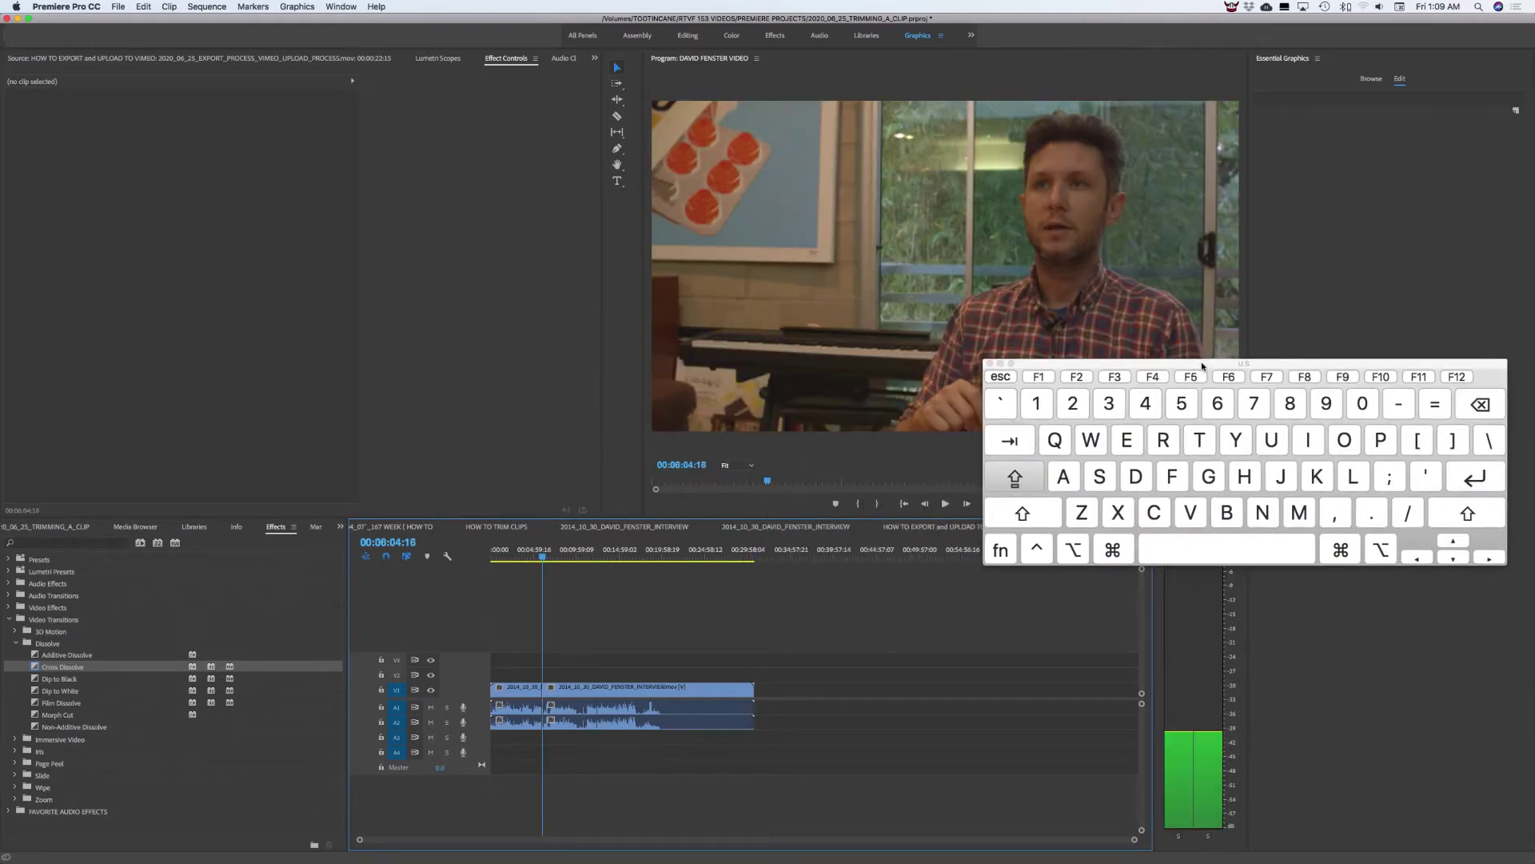
key(Right)
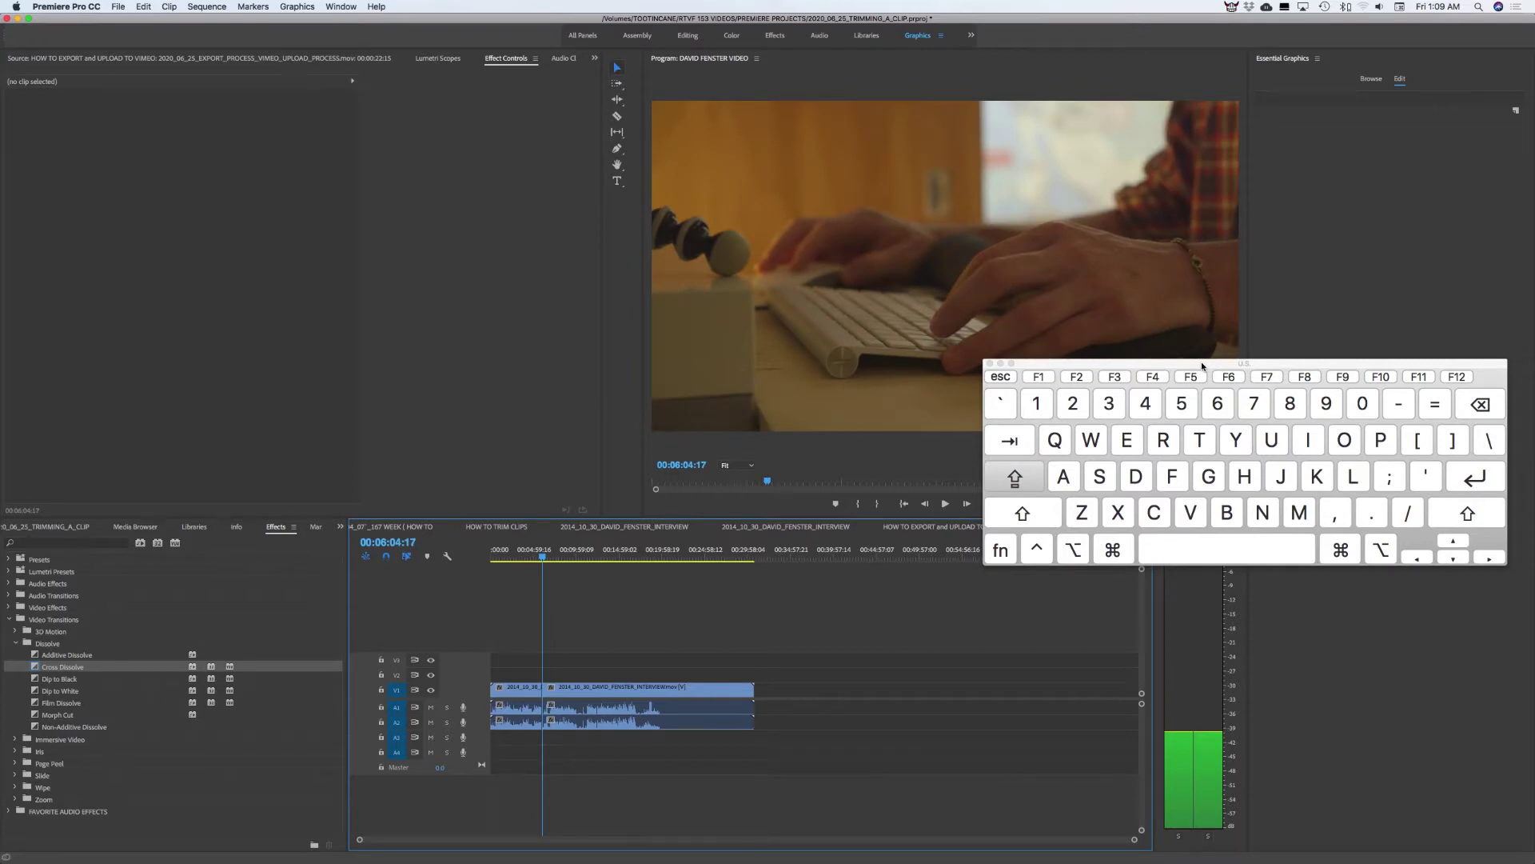
- Assign the Rose label colour to the second interview clip, after the cut, and deselect it
key(=)
key(=)
key(=)
key(=)
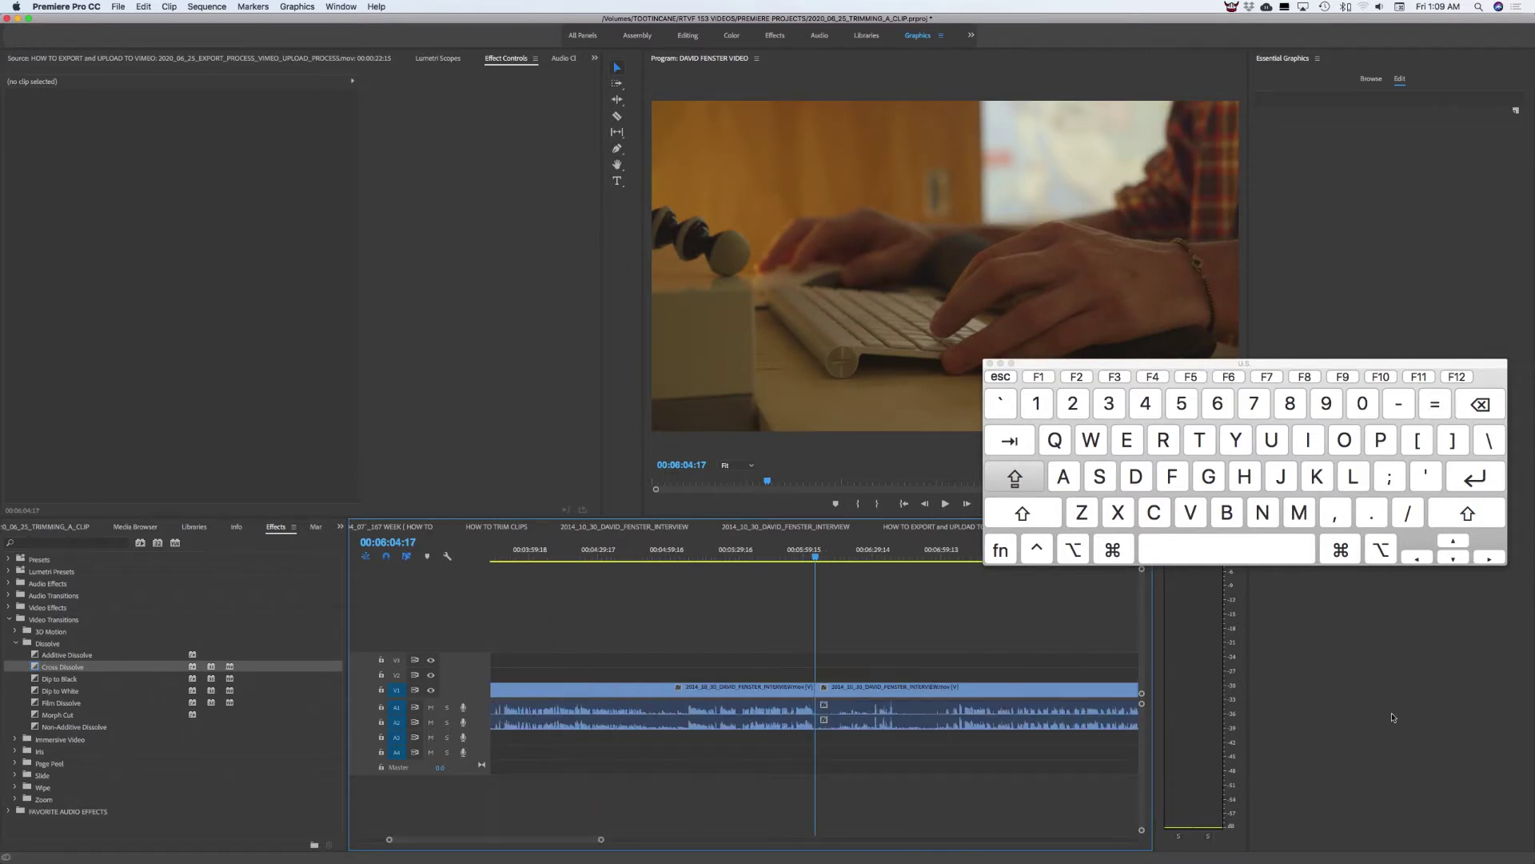
click(870, 690)
right_click(870, 690)
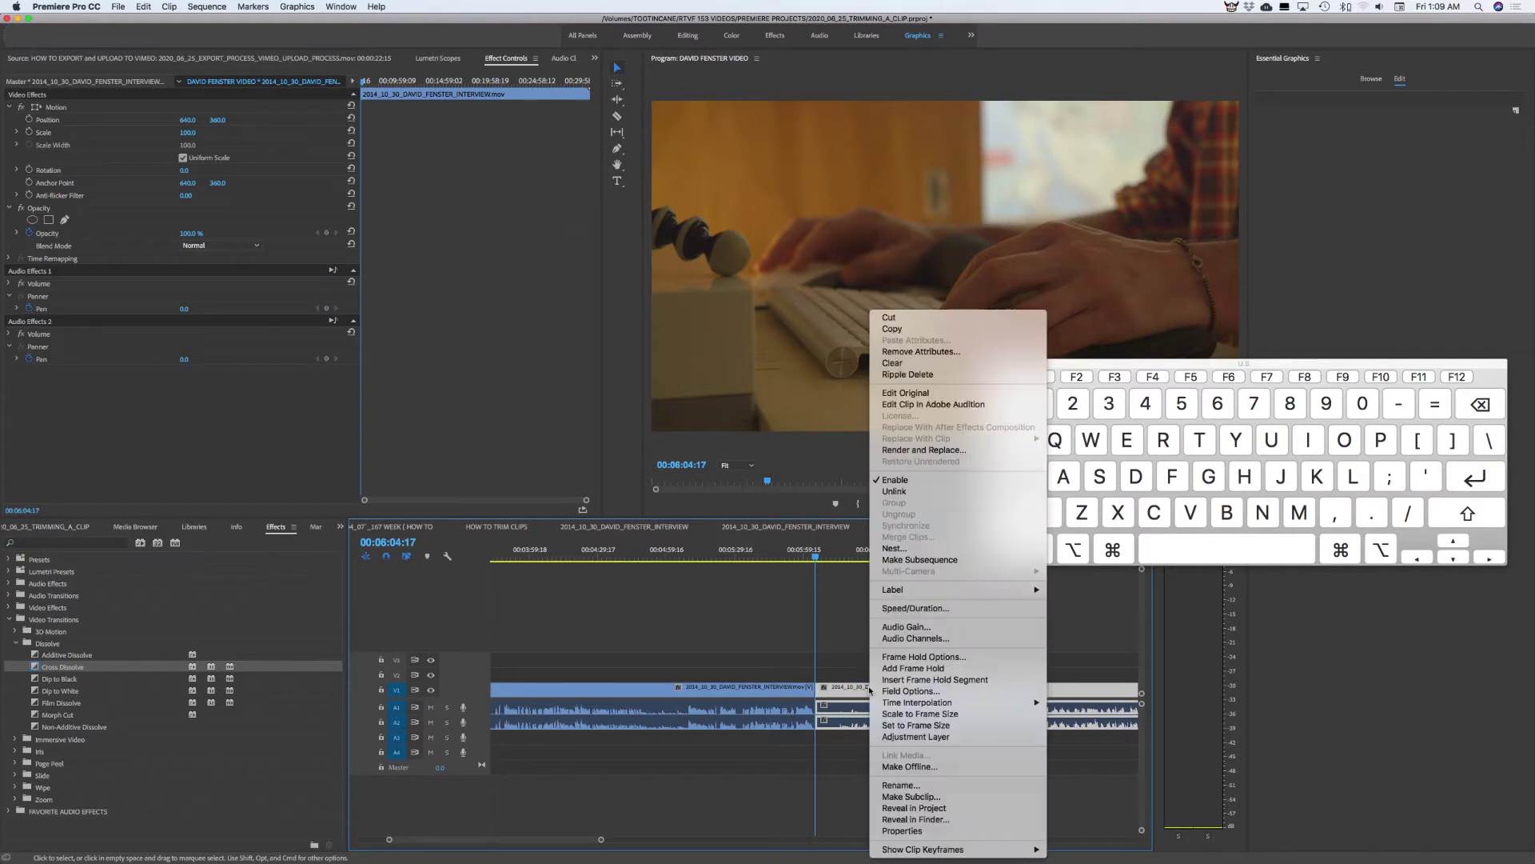
mouse_move(999, 589)
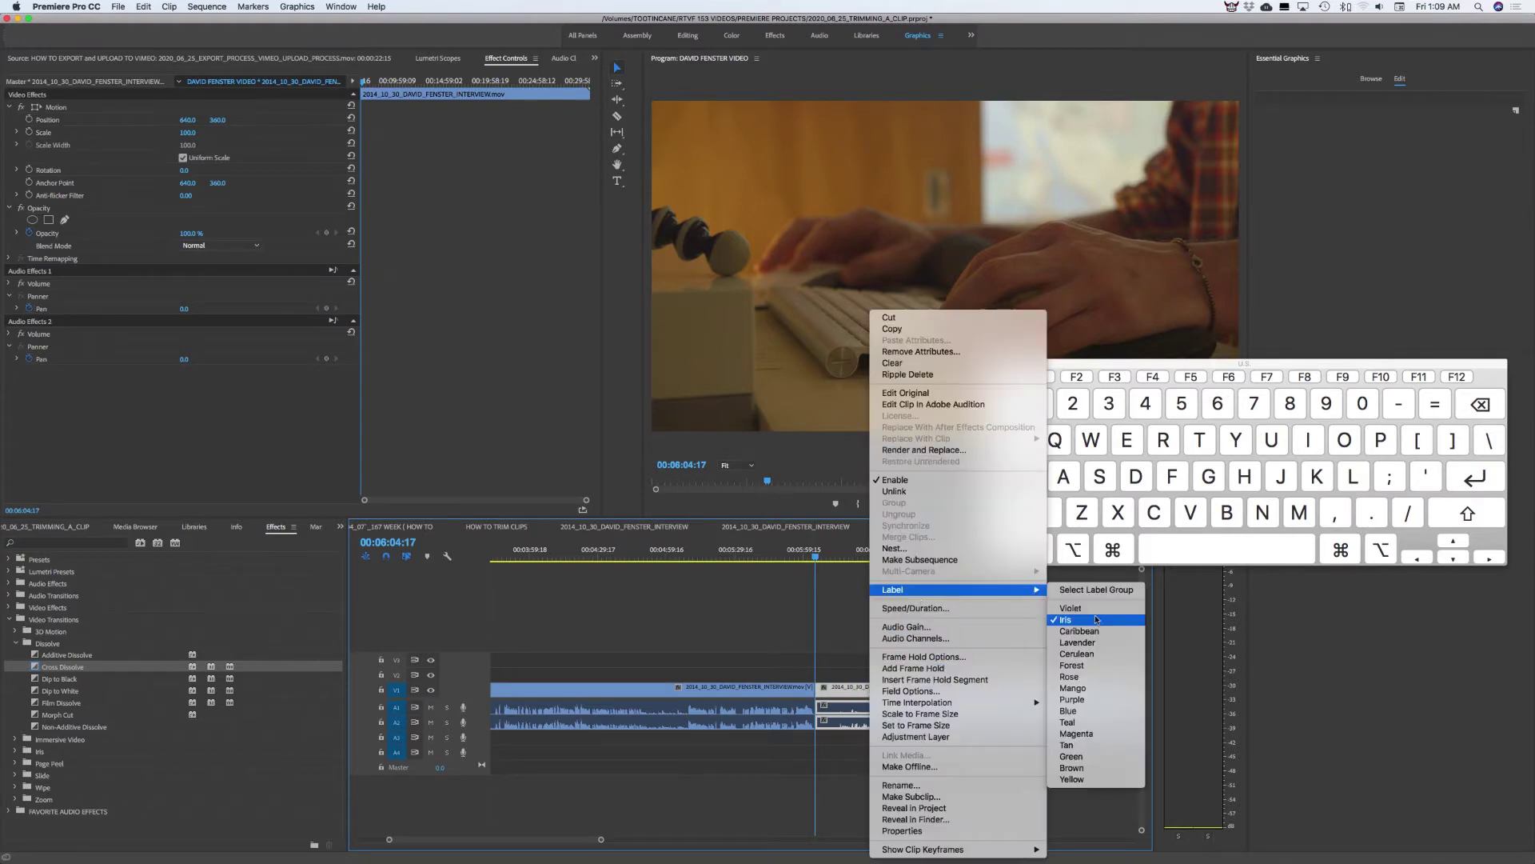
click(1097, 679)
click(870, 659)
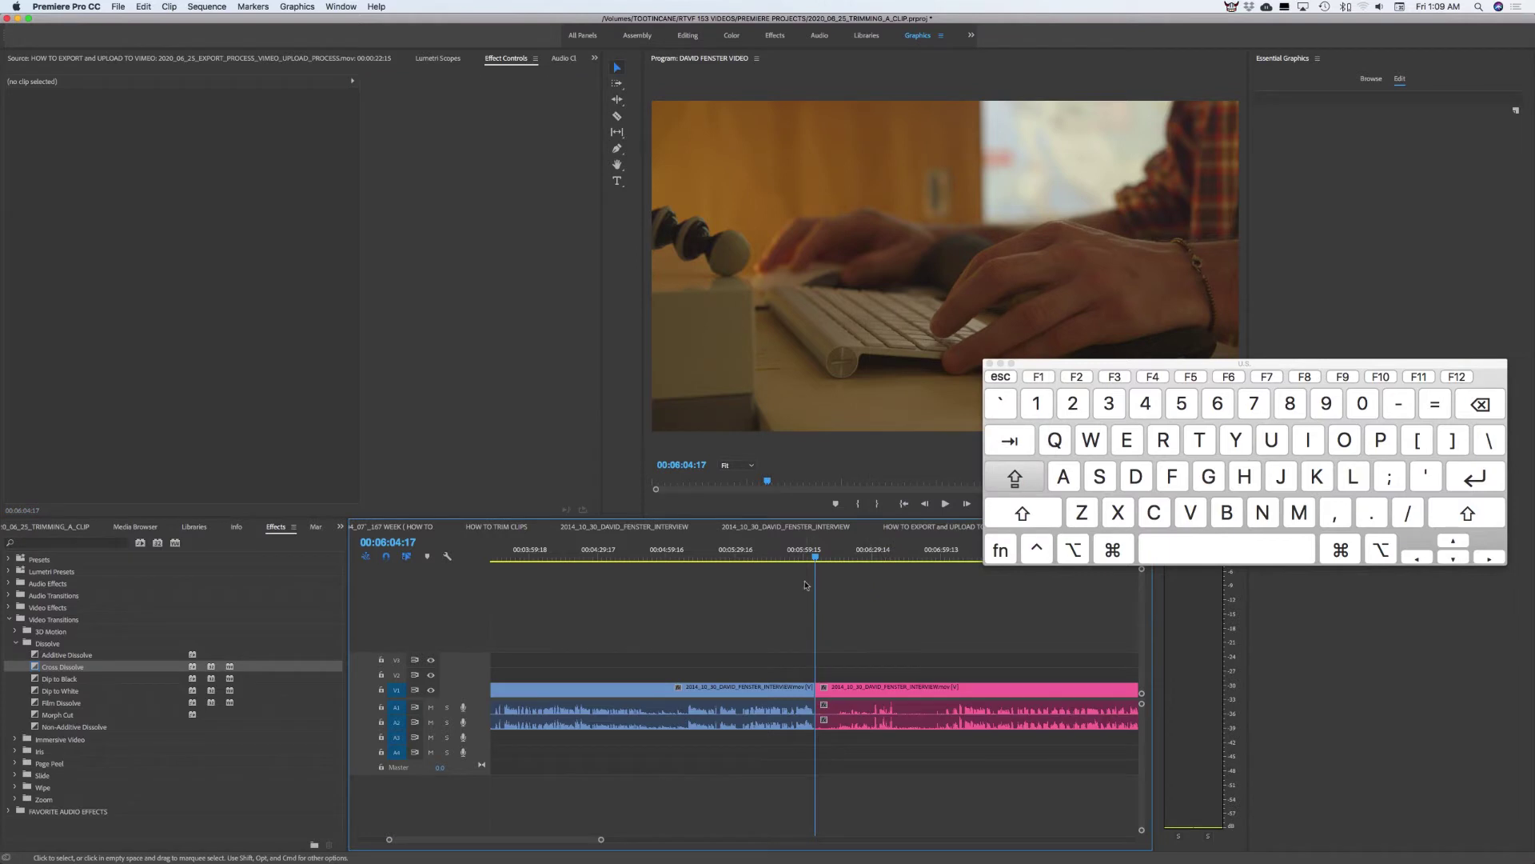
- Apply the Cross Dissolve transition to the cut between the blue and pink clips on V1
key(Right)
key(Left)
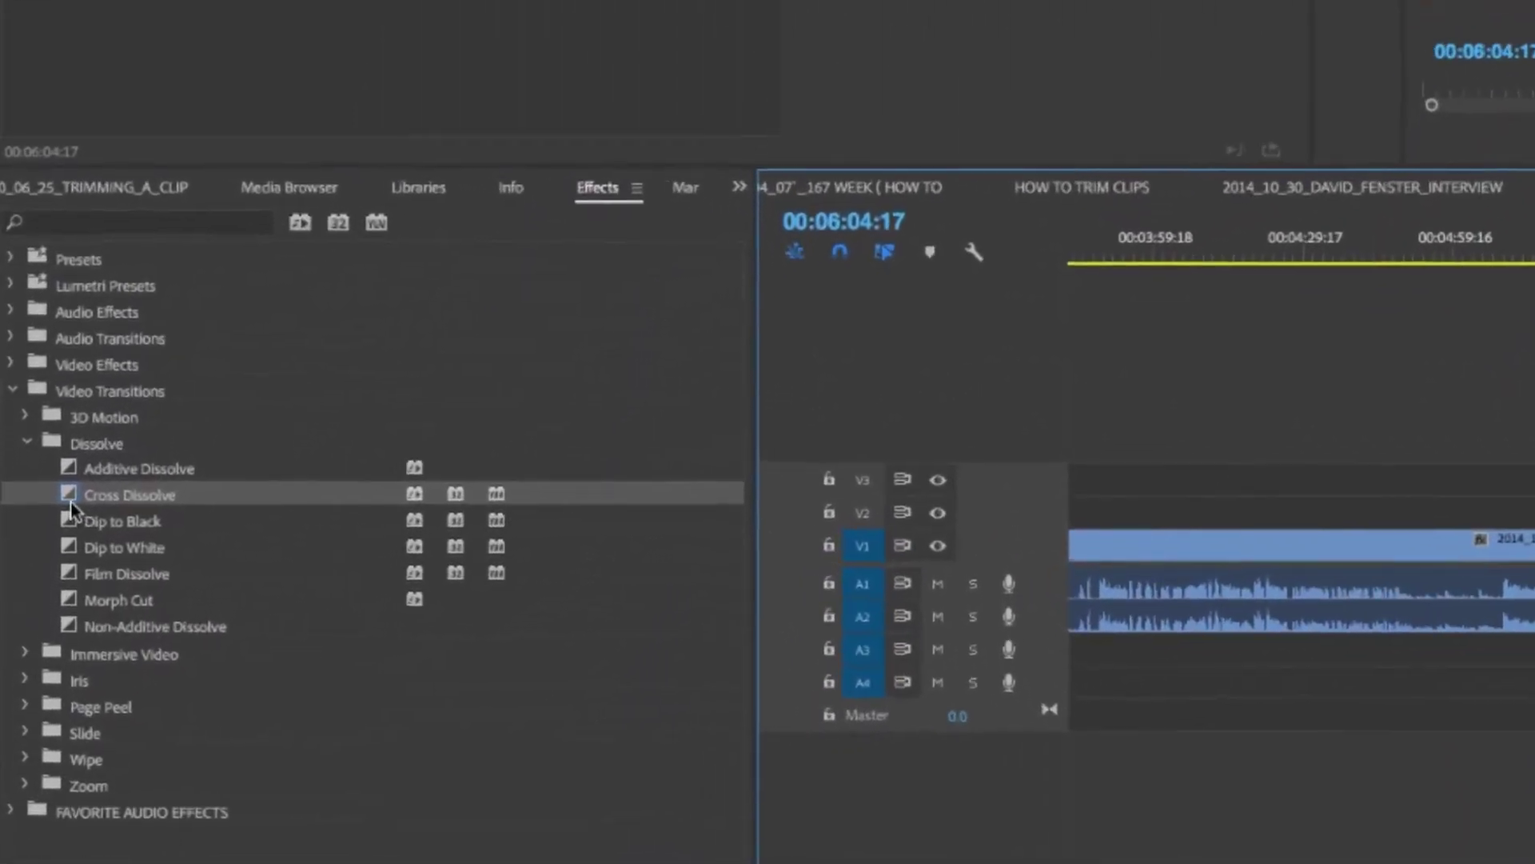
click(76, 478)
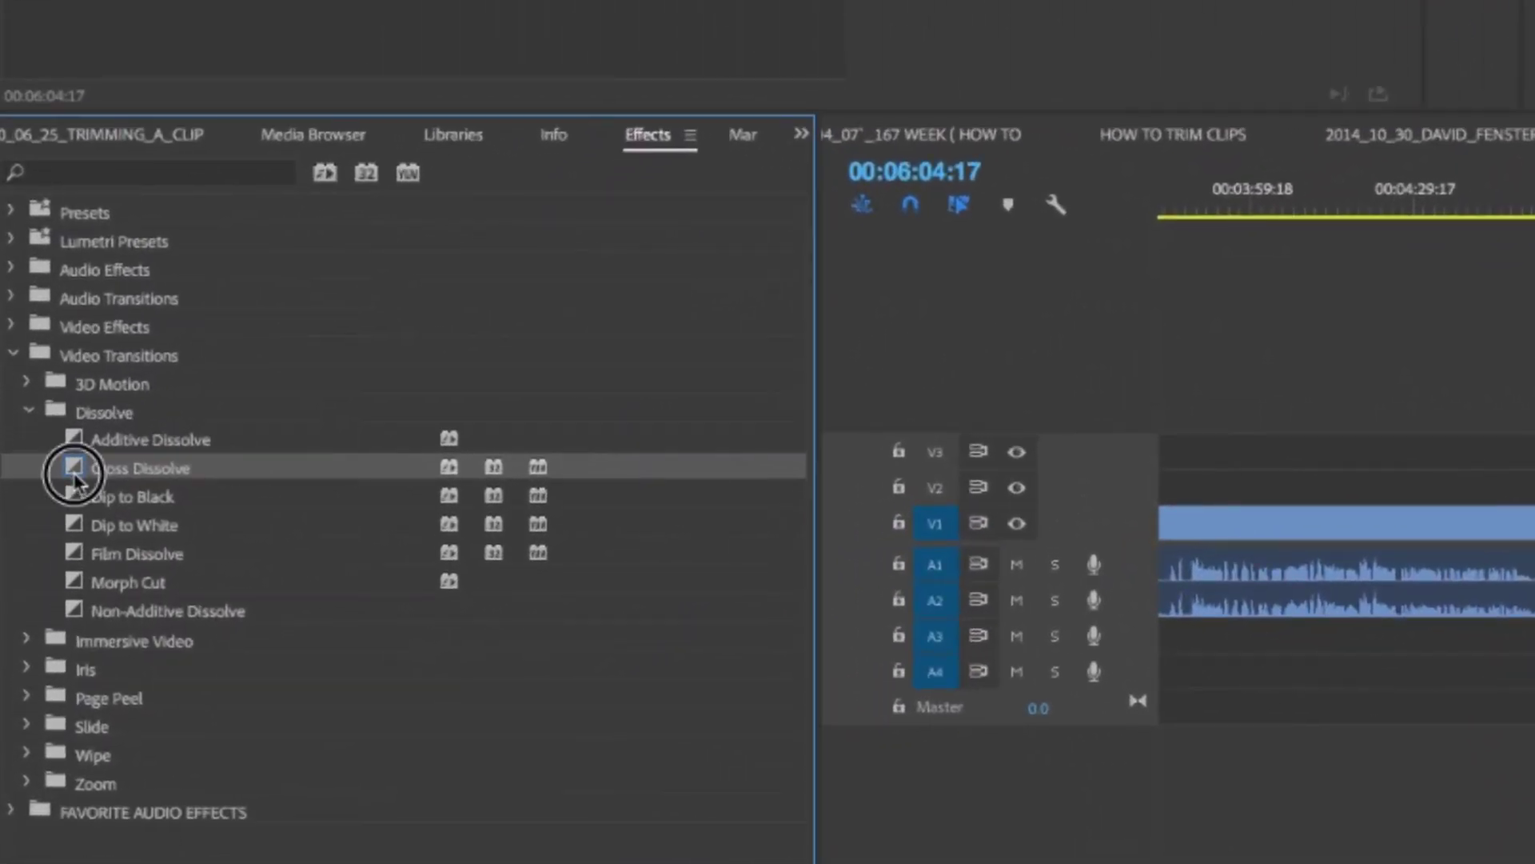
drag(76, 478, 1122, 540)
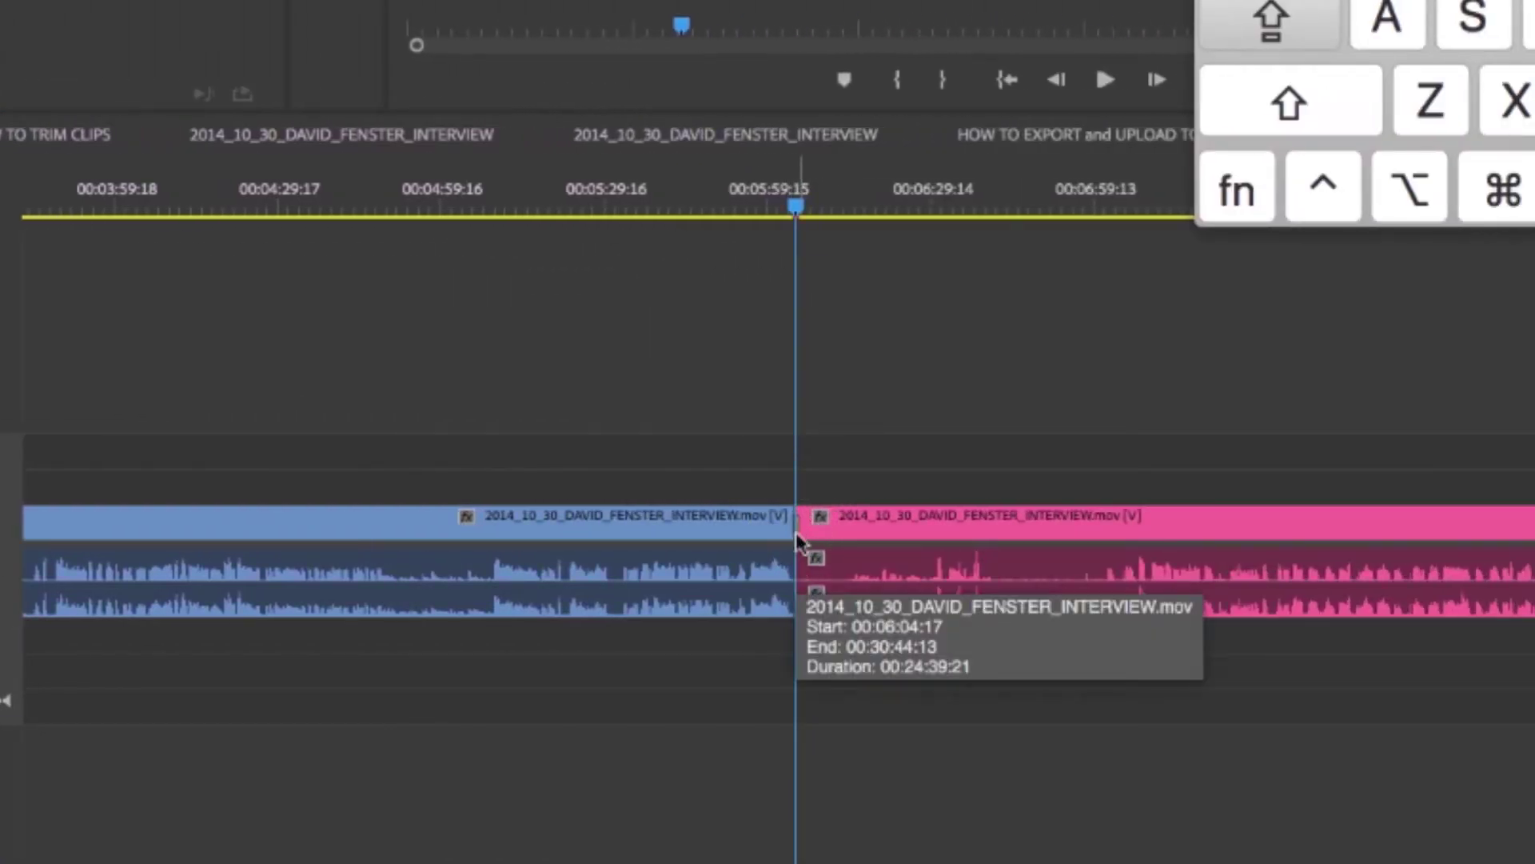
key(equal)
key(equal)
key(equal)
key(equal)
key(equal)
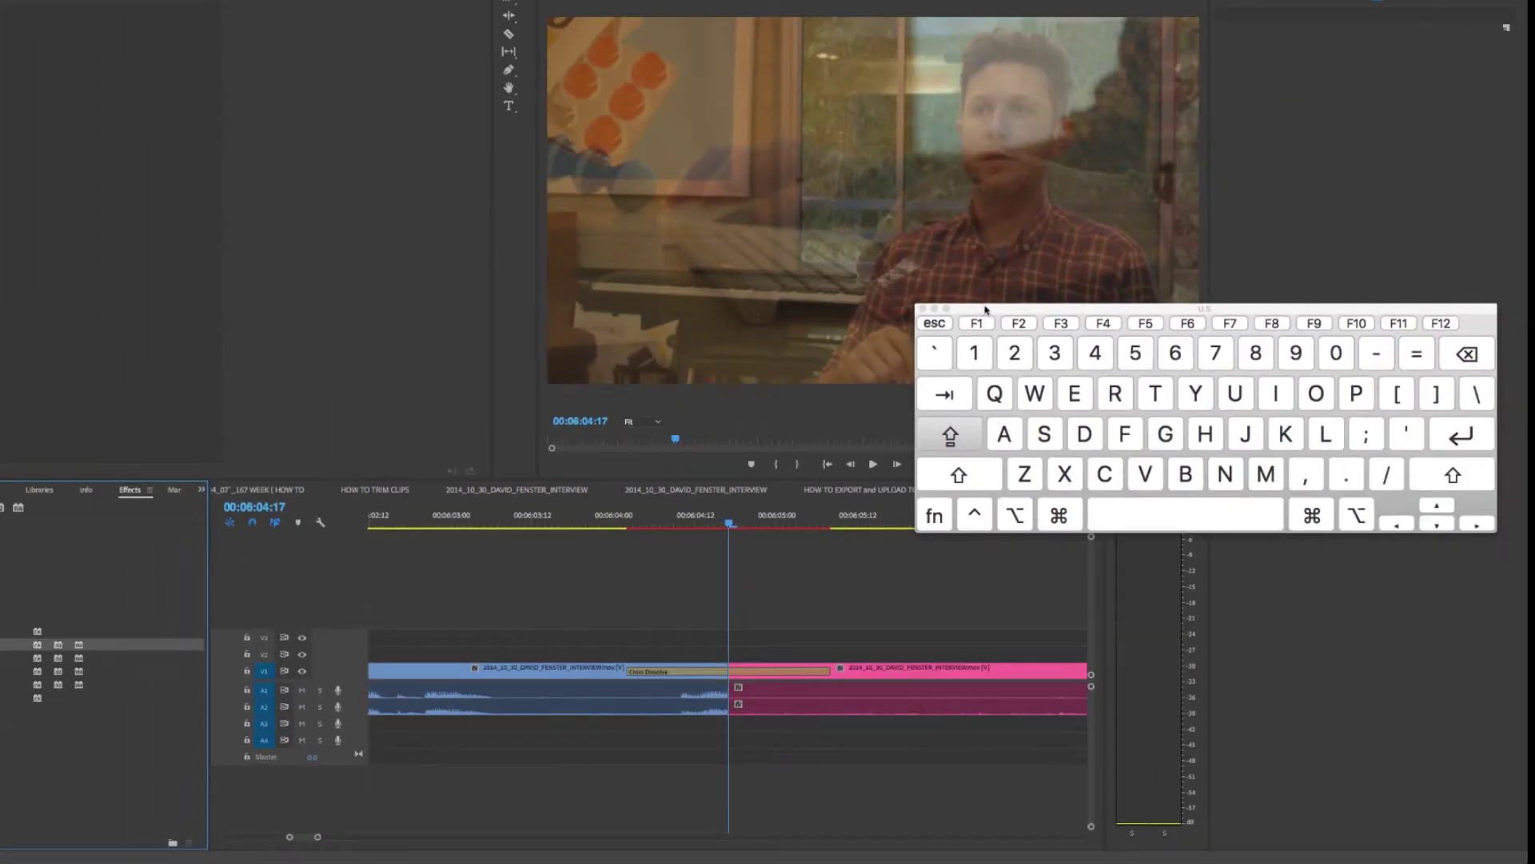
- Examine the Cross Dissolve at the cut at both full-sequence and close-up timeline scale
drag(985, 308, 883, 244)
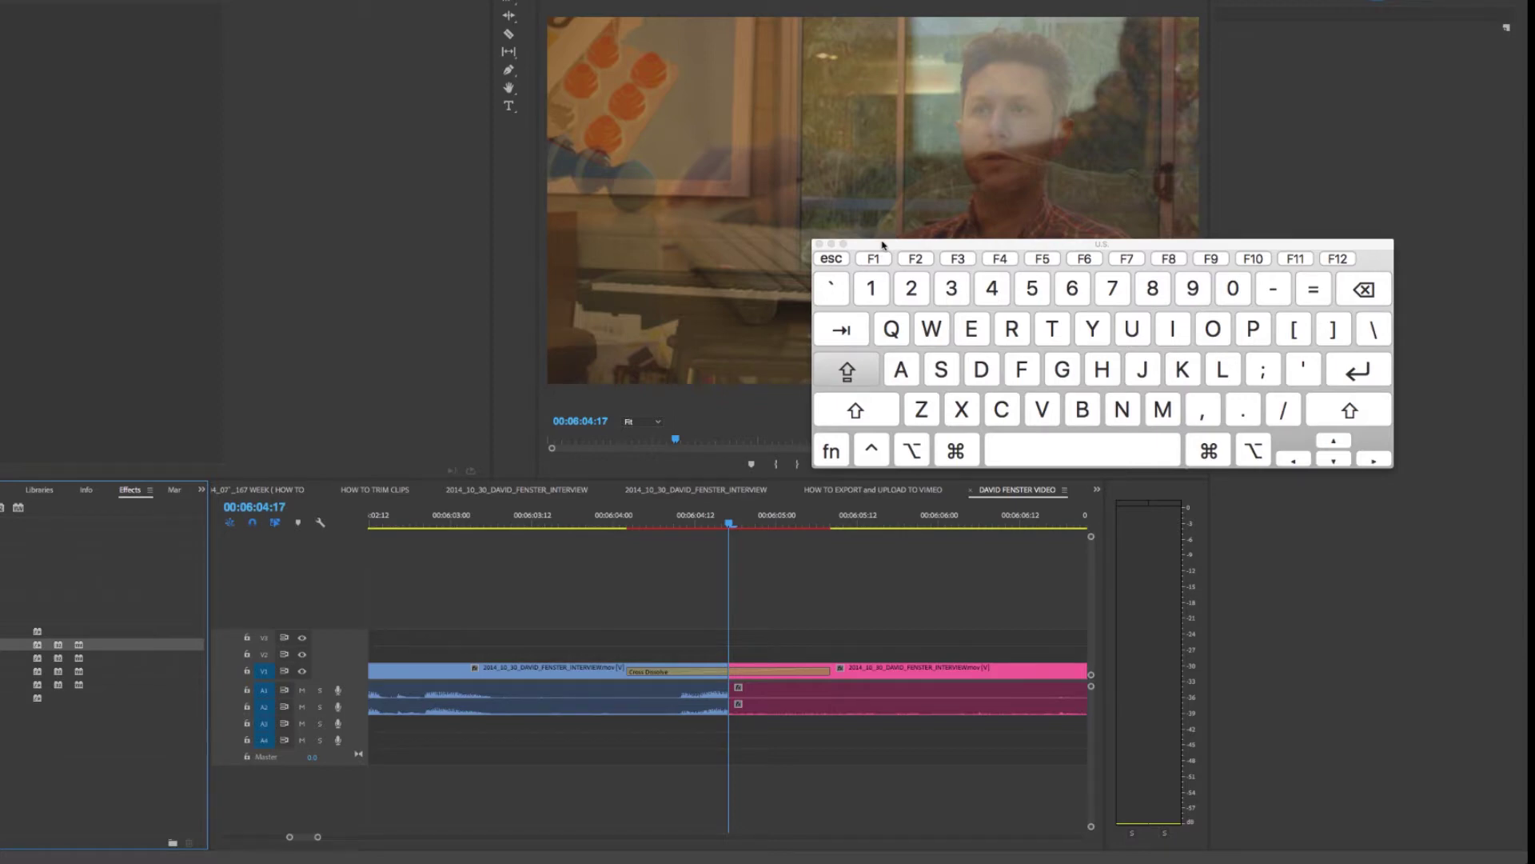
key(minus)
key(minus)
key(minus)
key(minus)
key(minus)
key(minus)
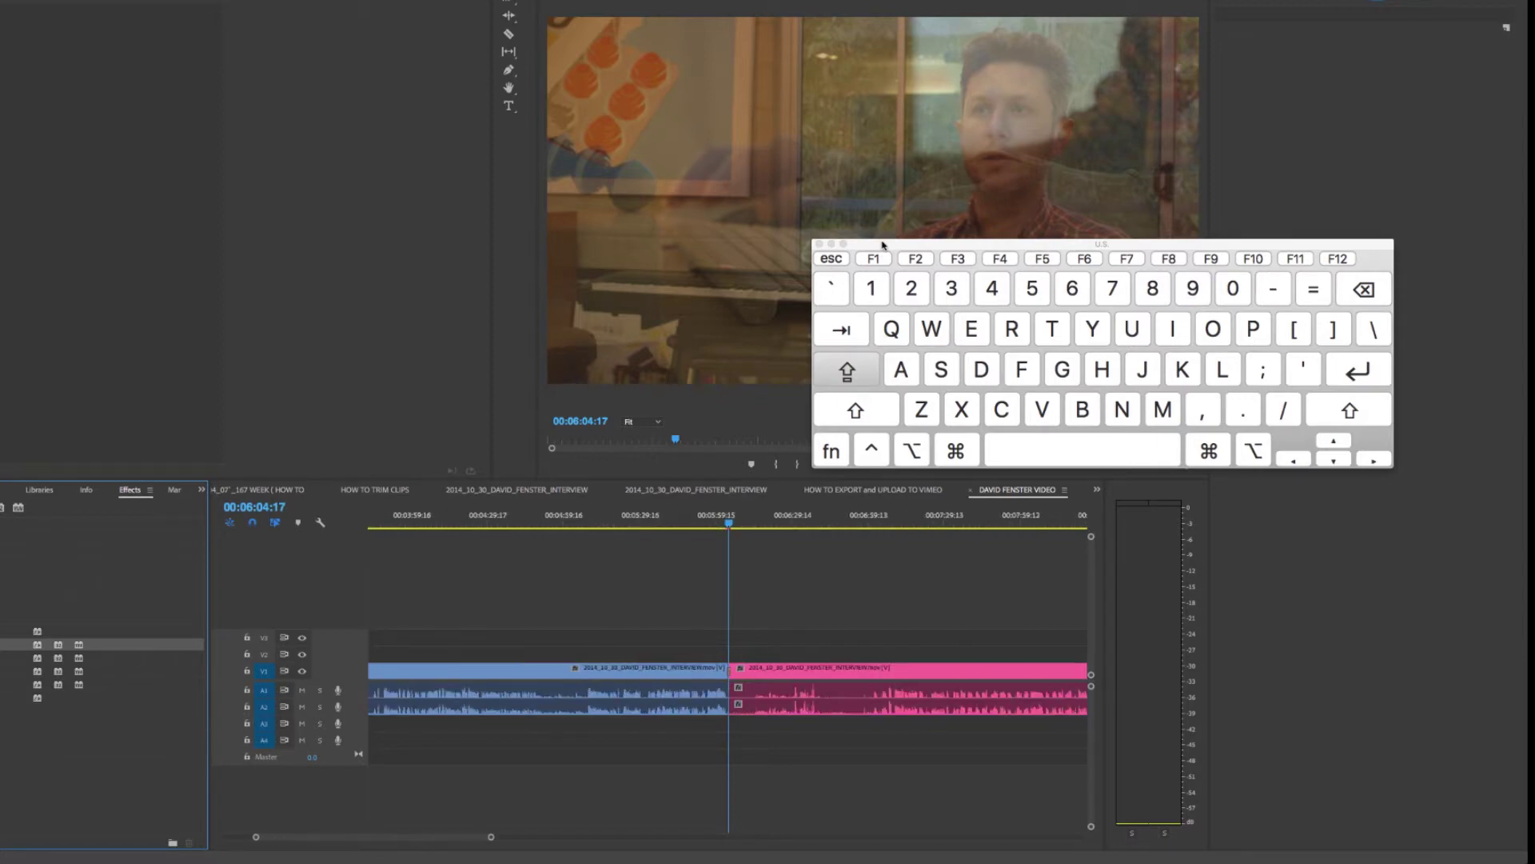
key(minus)
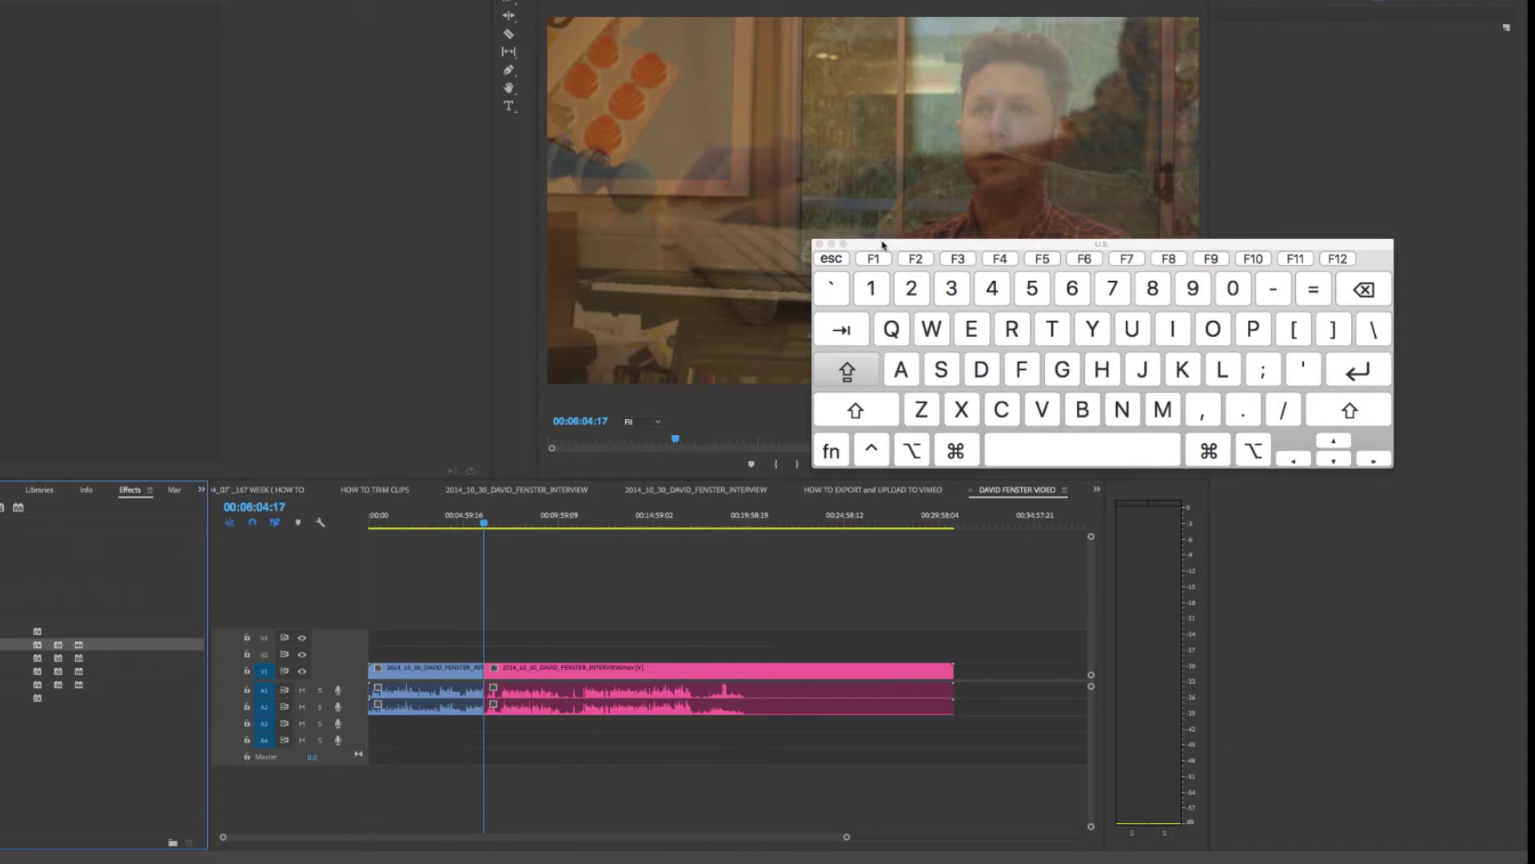
key(equal)
key(equal)
key(equal)
key(equal)
key(equal)
key(equal)
key(equal)
key(equal)
key(equal)
key(equal)
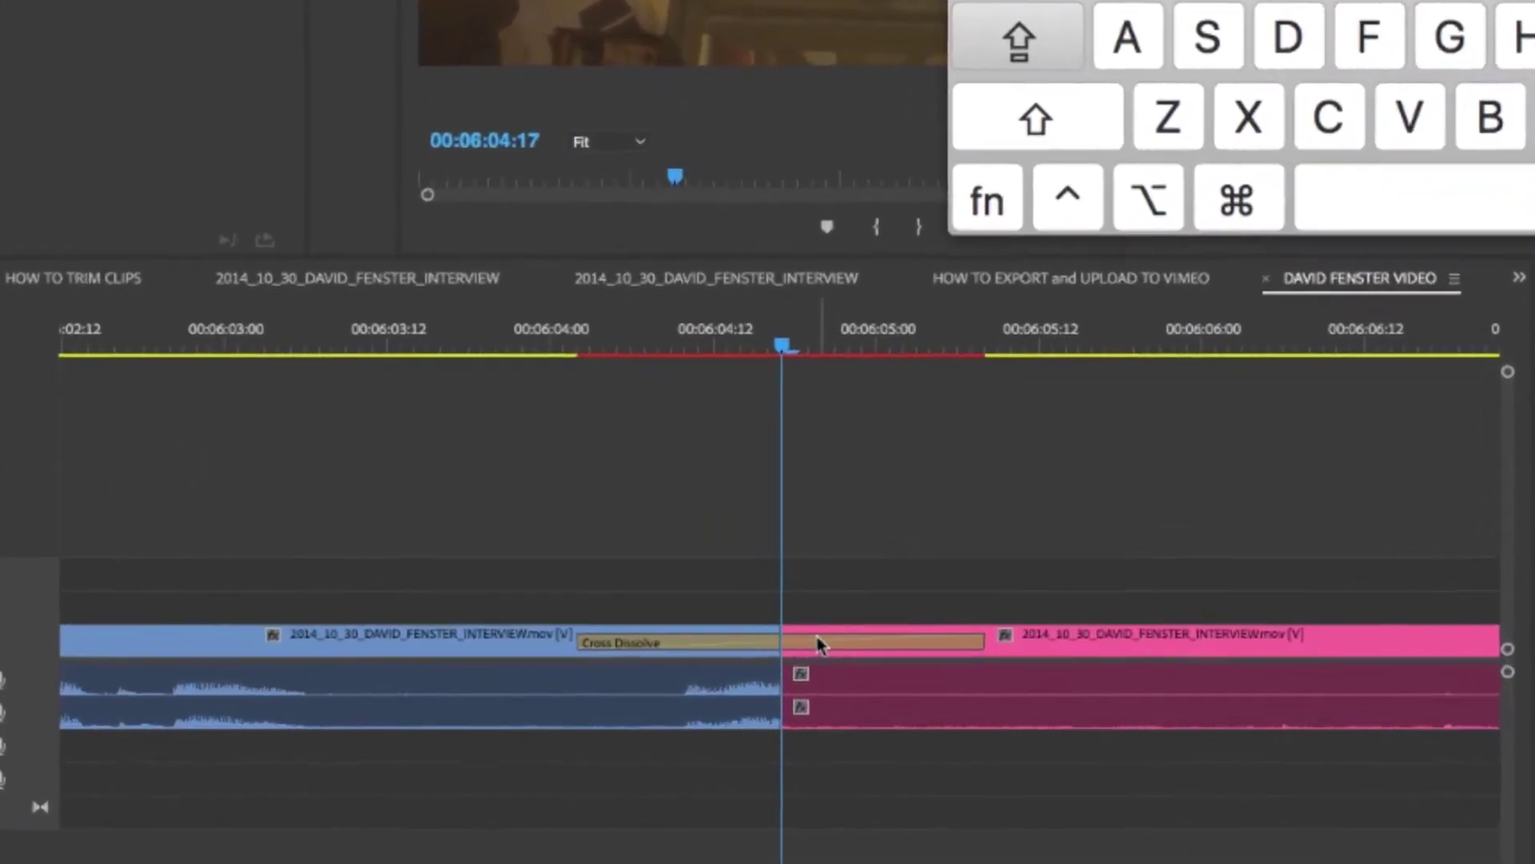
- Delete the Cross Dissolve from the cut and reapply it centred between the blue and pink clips on V1
click(747, 673)
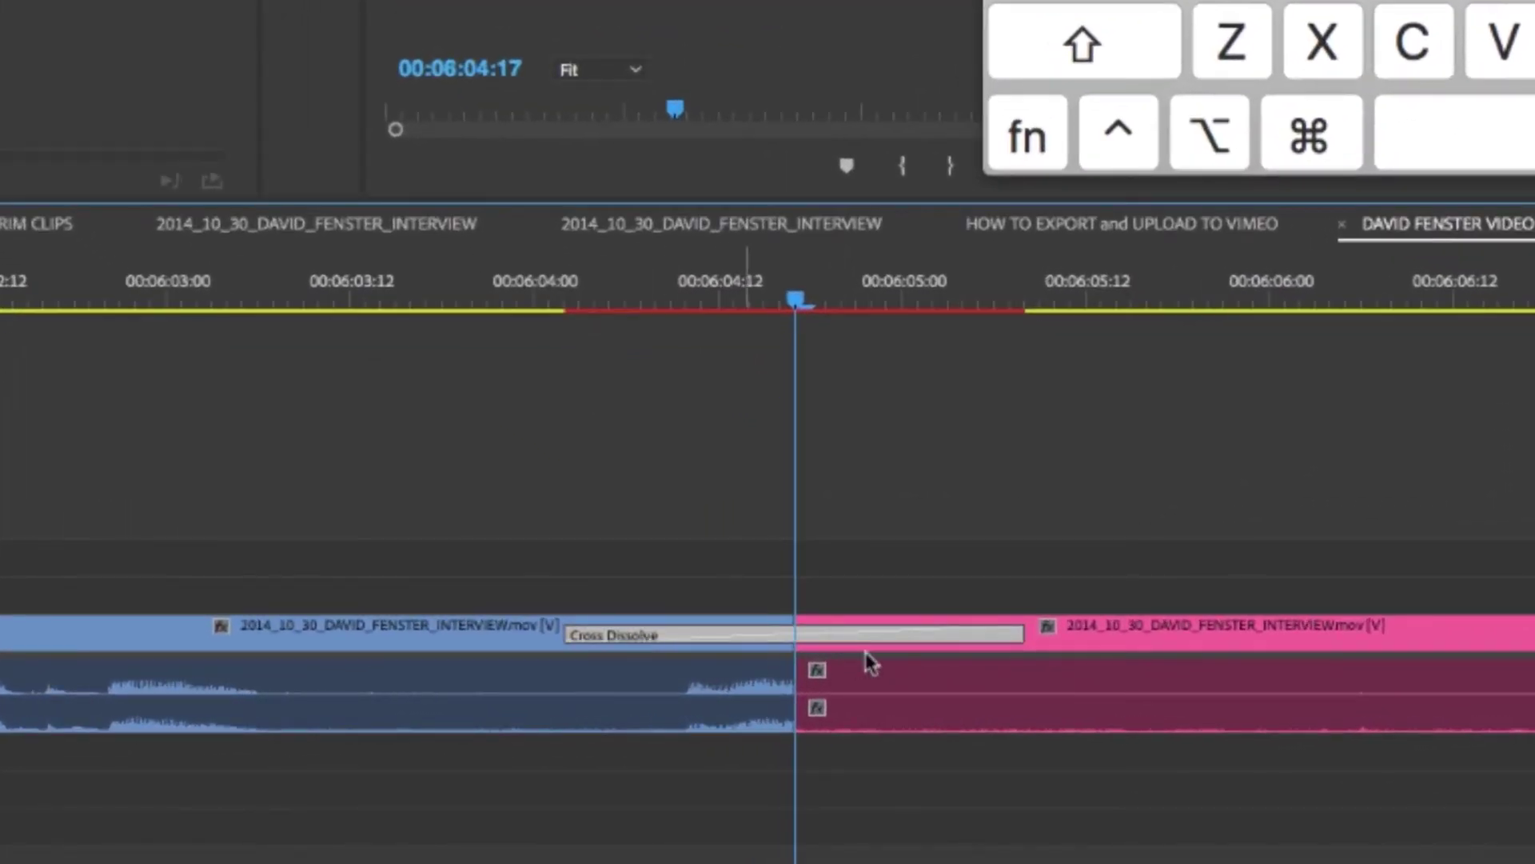
key(Delete)
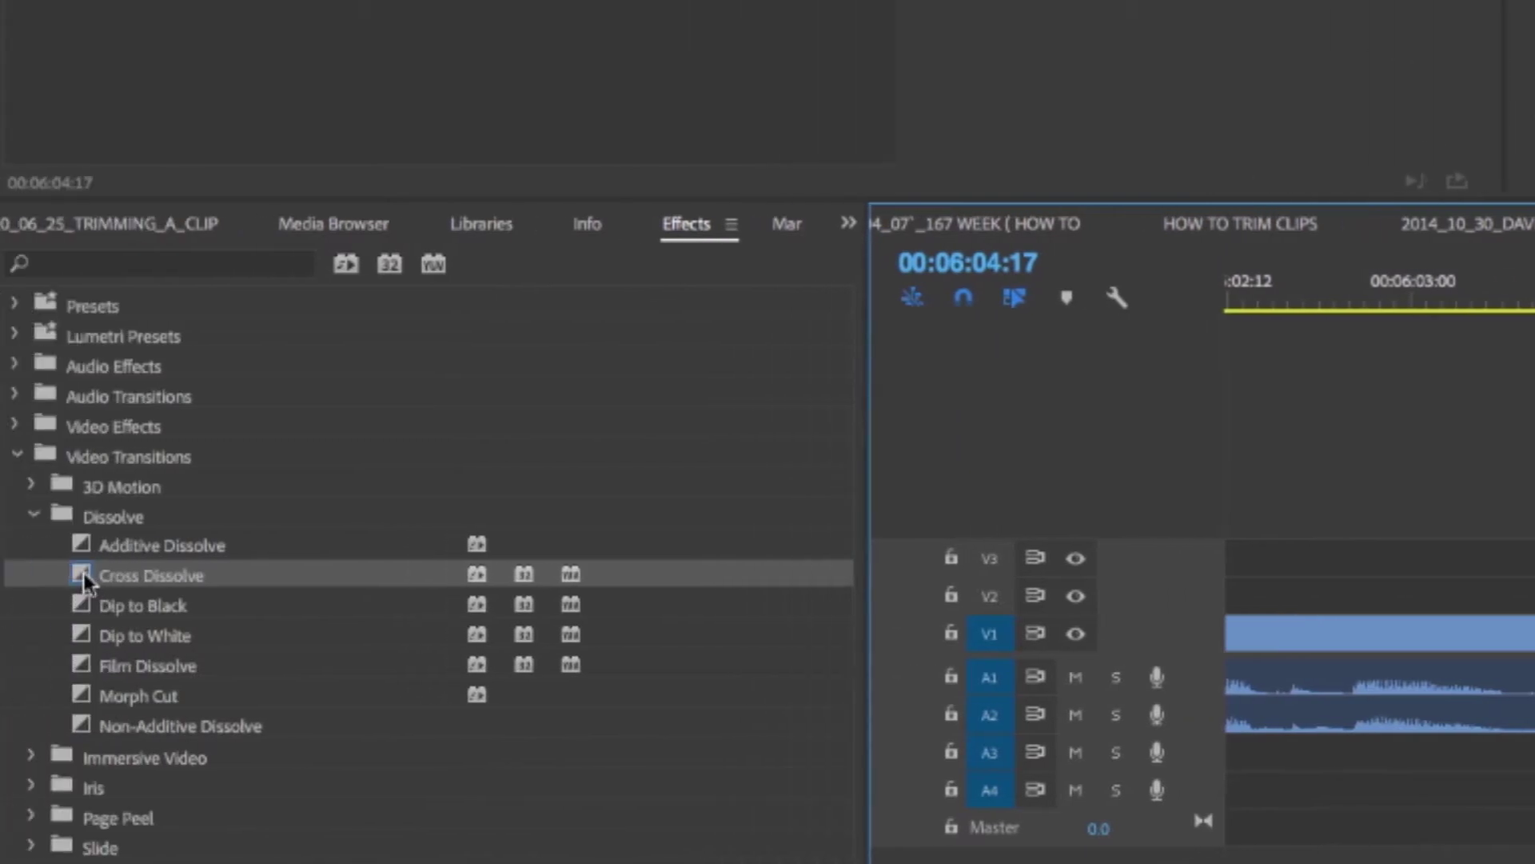
drag(84, 577, 1062, 288)
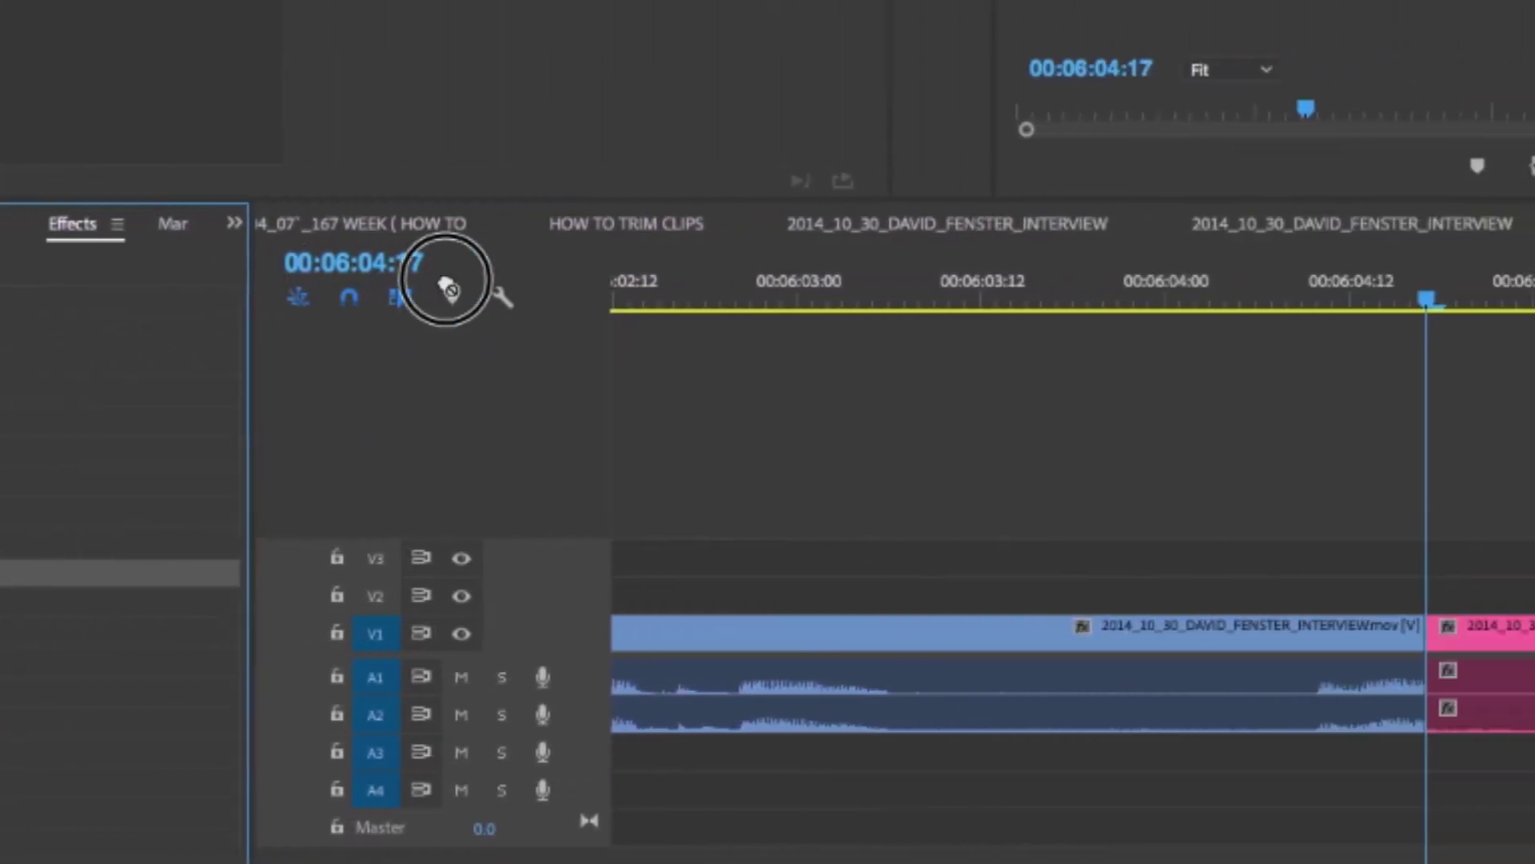
drag(448, 288, 1433, 644)
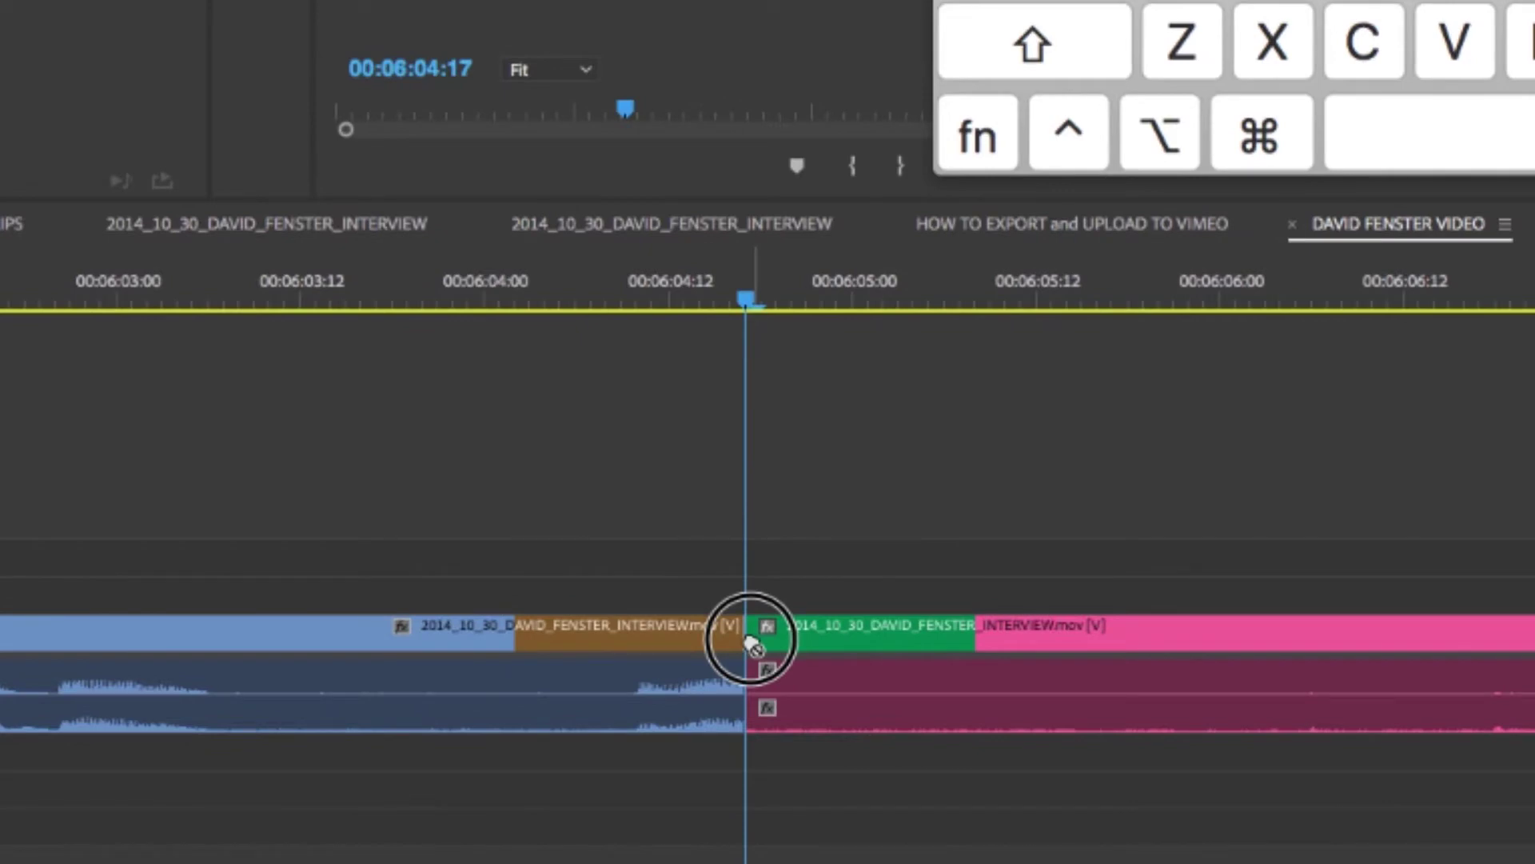
drag(751, 644, 753, 641)
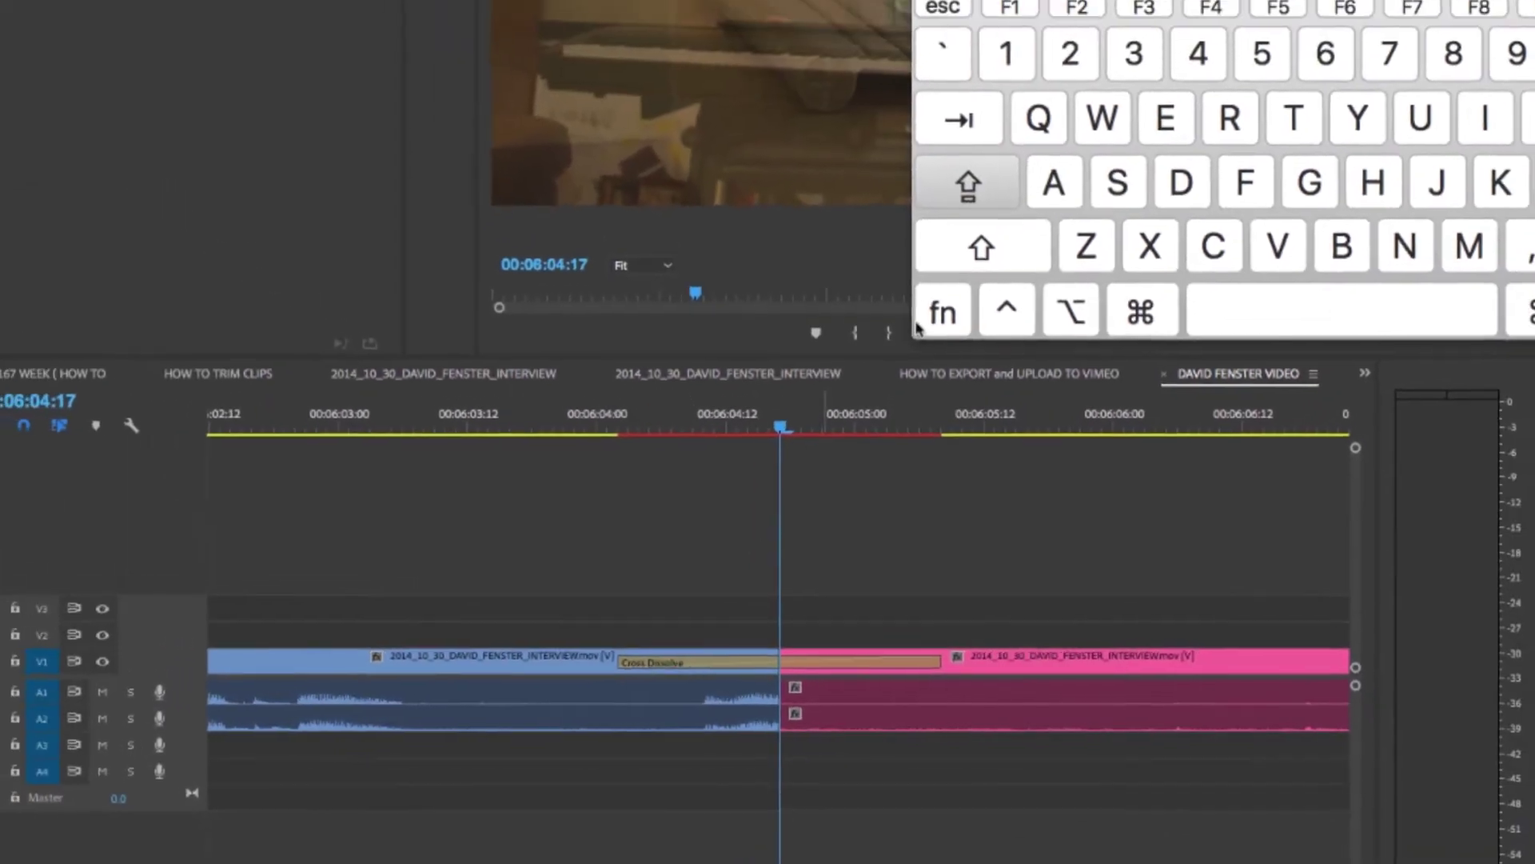
- Move the on-screen keyboard clear of the Program monitor and make the timeline active at the cut
drag(1155, 10, 262, 86)
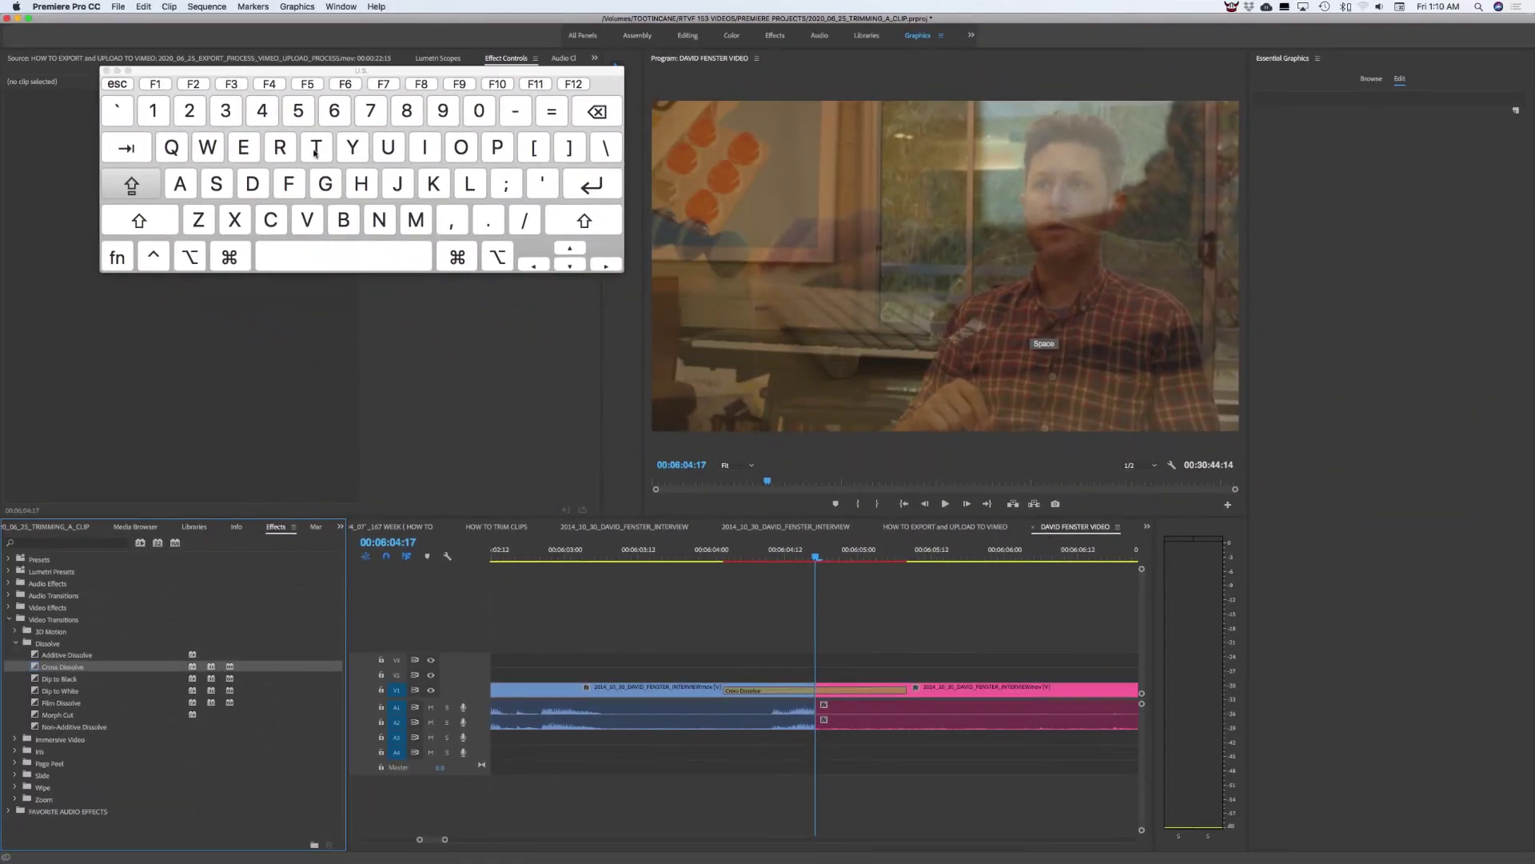
mouse_move(816, 557)
mouse_down()
mouse_move(720, 557)
mouse_move(960, 546)
mouse_move(733, 550)
mouse_move(891, 546)
mouse_move(799, 550)
mouse_move(817, 549)
mouse_up()
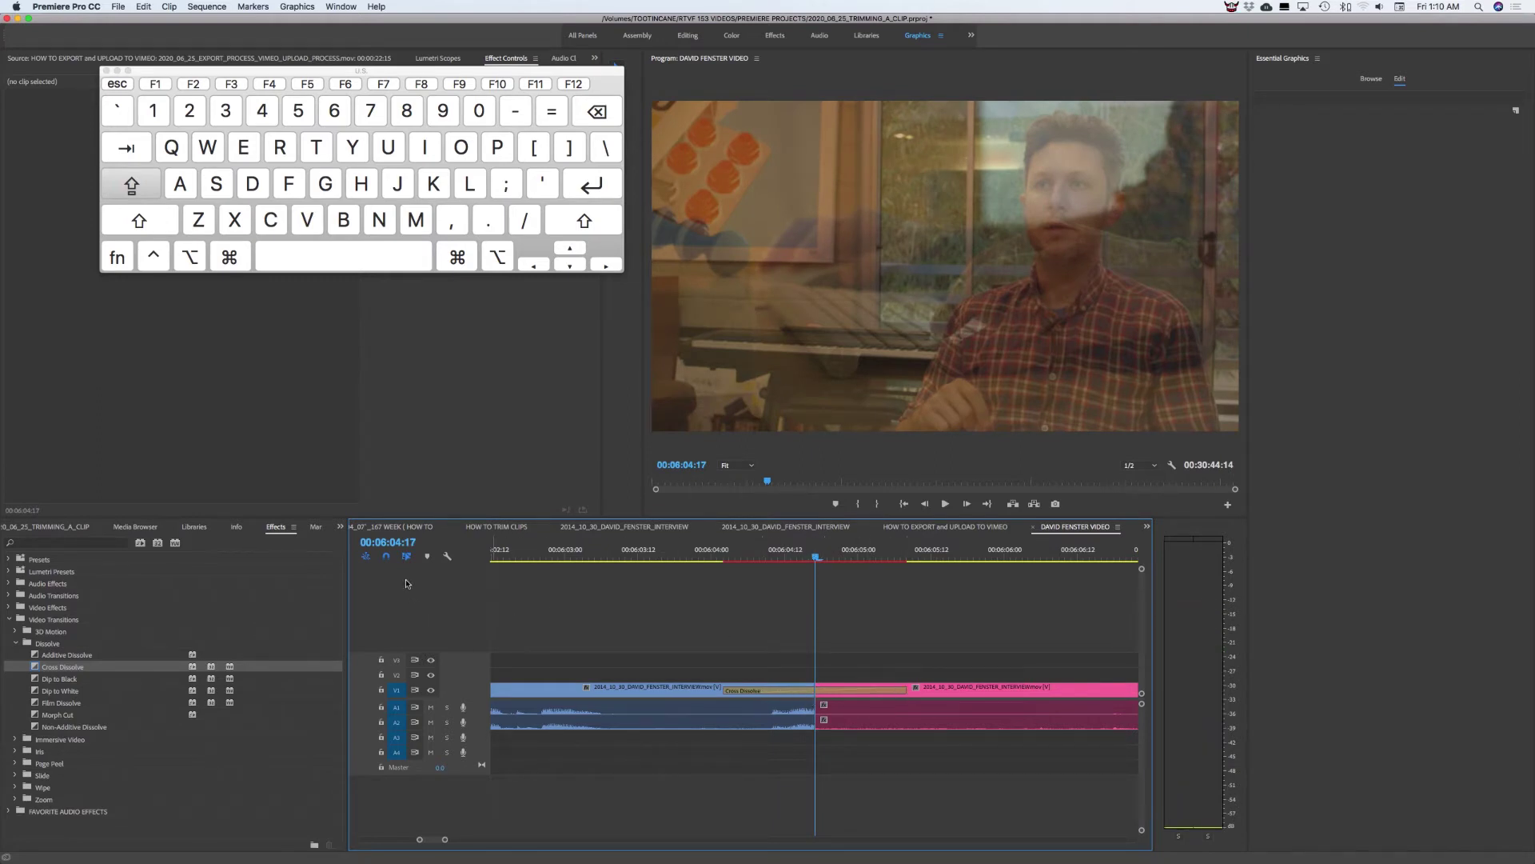
- Lengthen the Cross Dissolve between the blue and pink clips to a duration of 00:00:02:04
key(v)
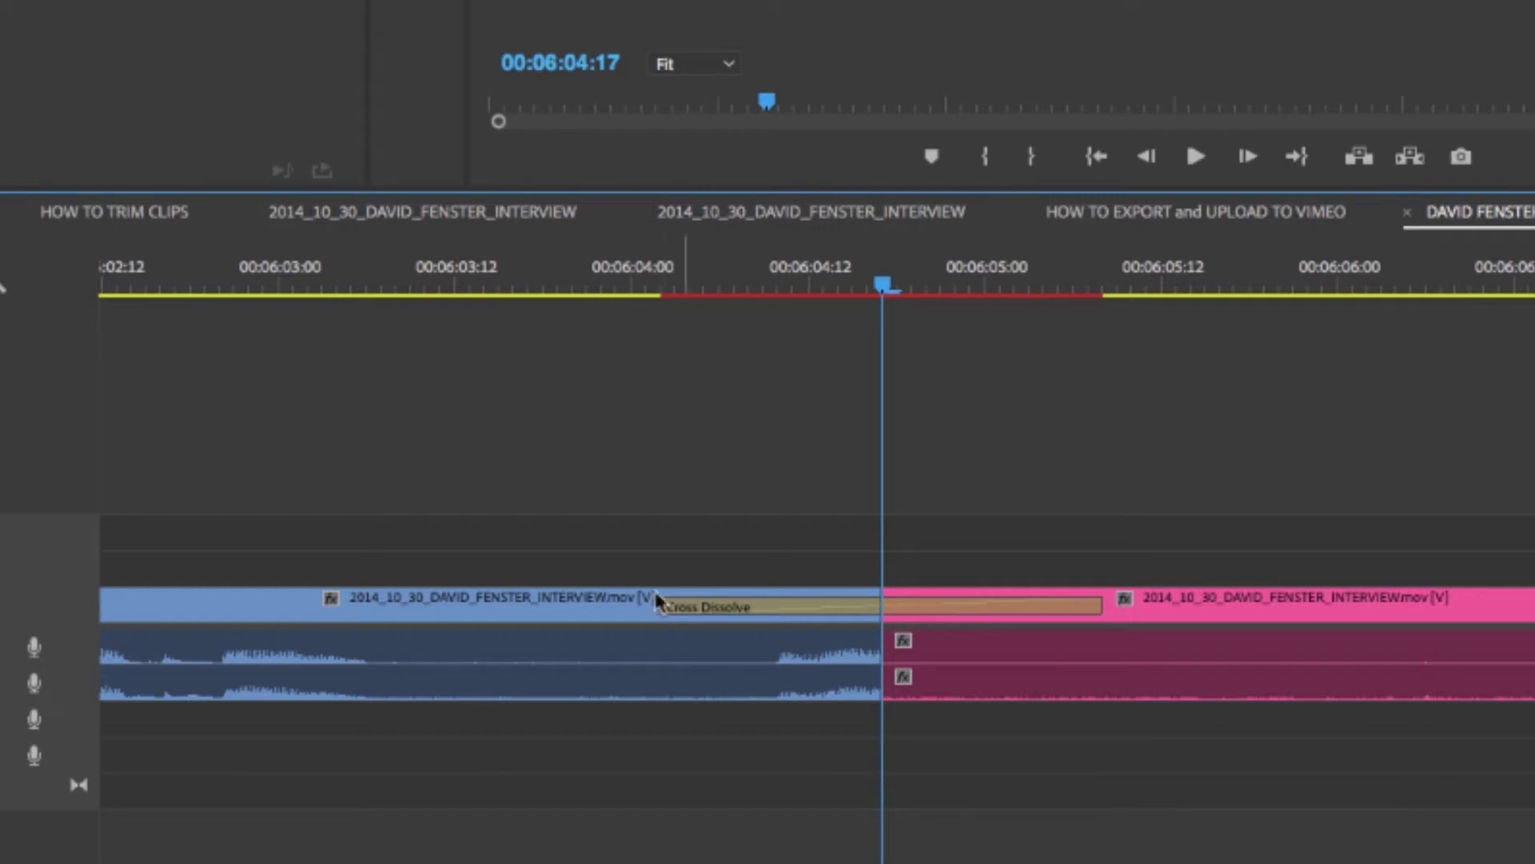
drag(1093, 609, 1264, 600)
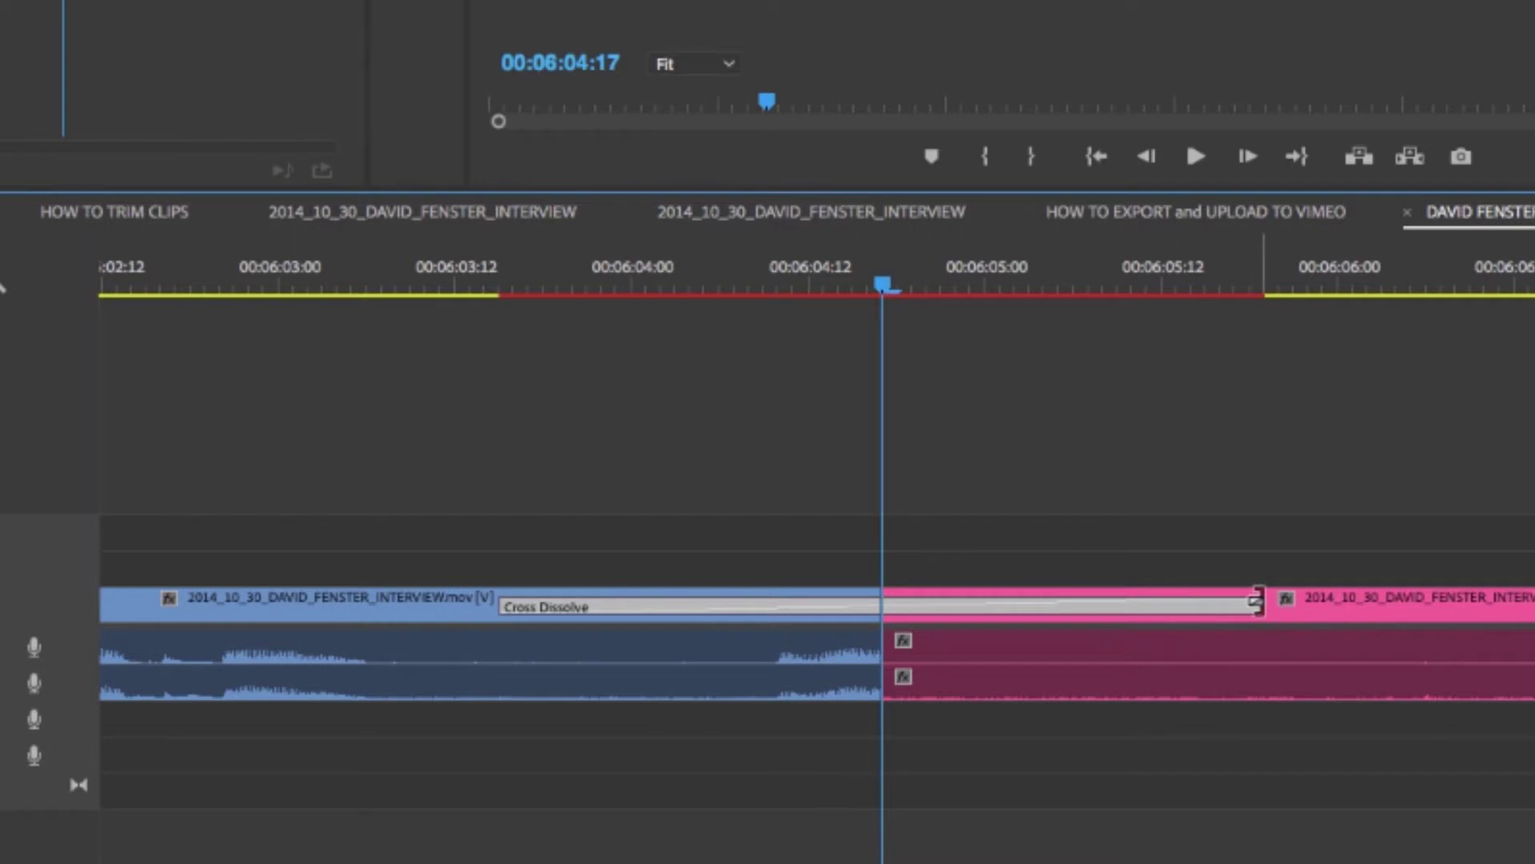
mouse_move(1256, 602)
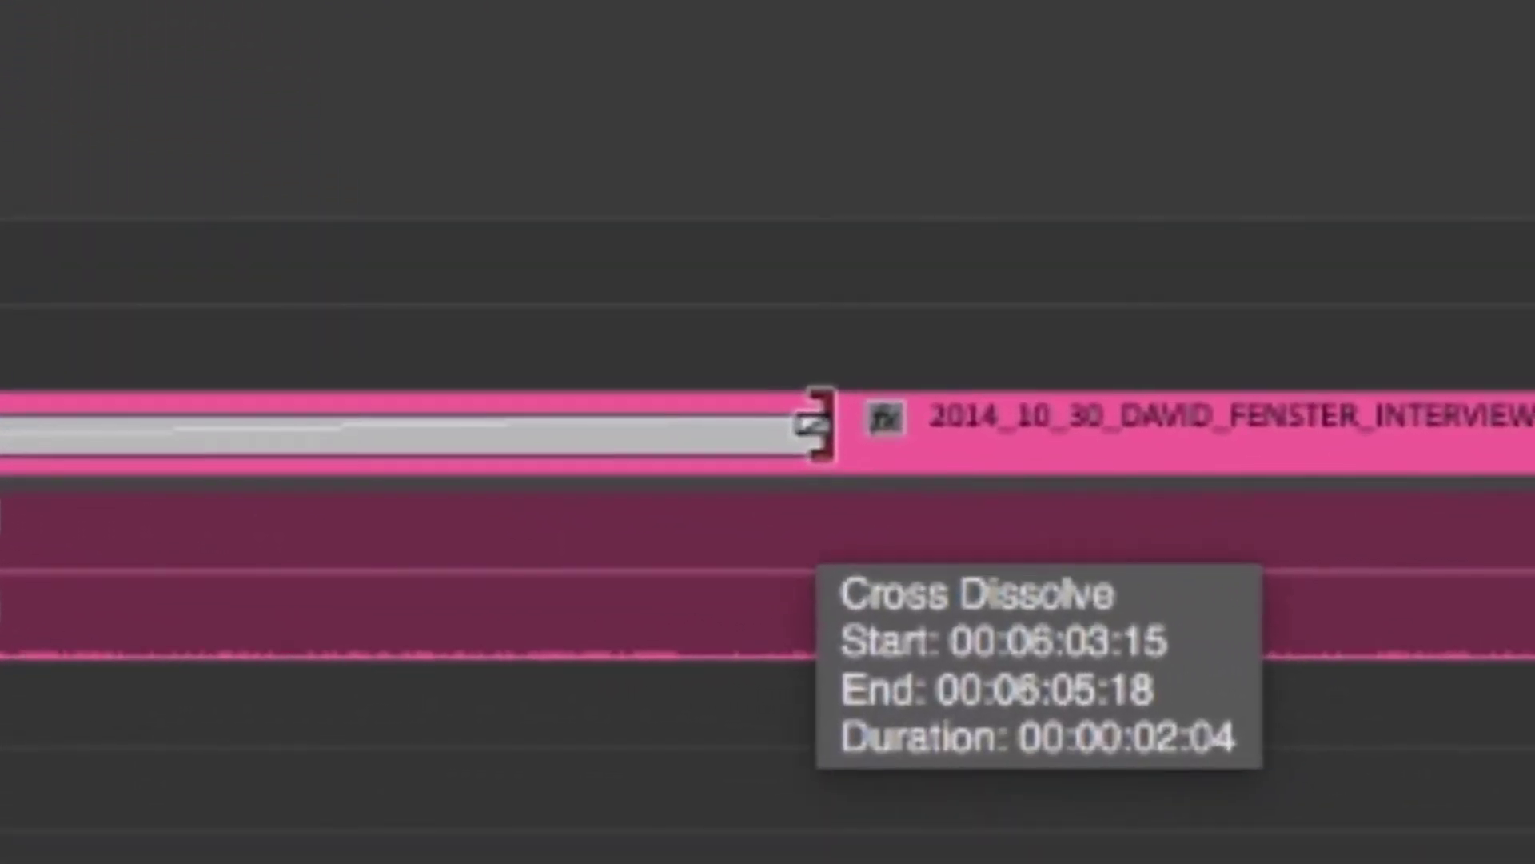
- Shorten the Cross Dissolve at the cut to about half a second and play through it
drag(806, 436, 130, 431)
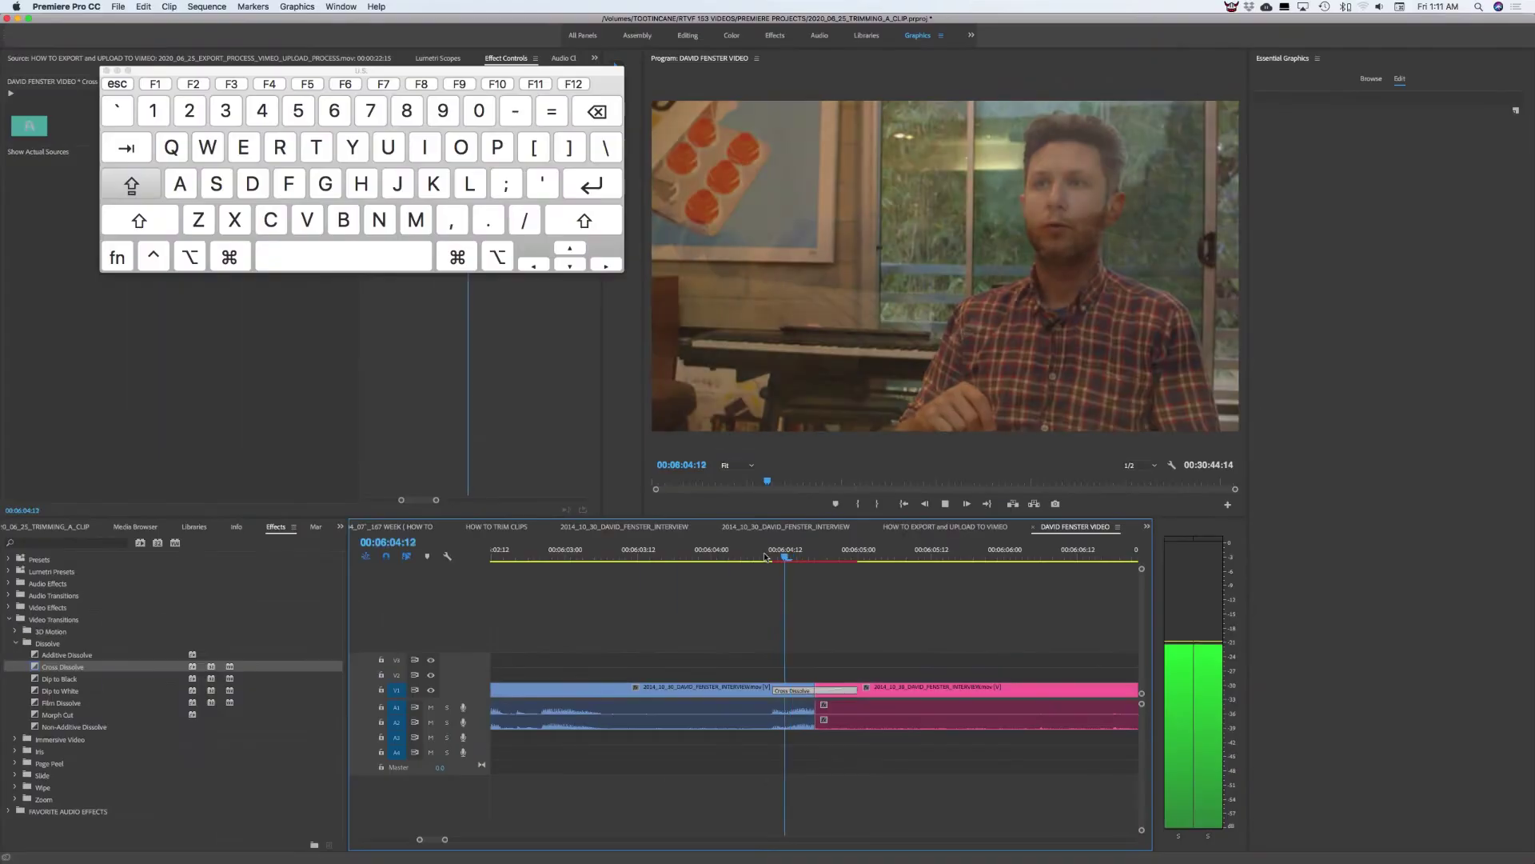
key(space)
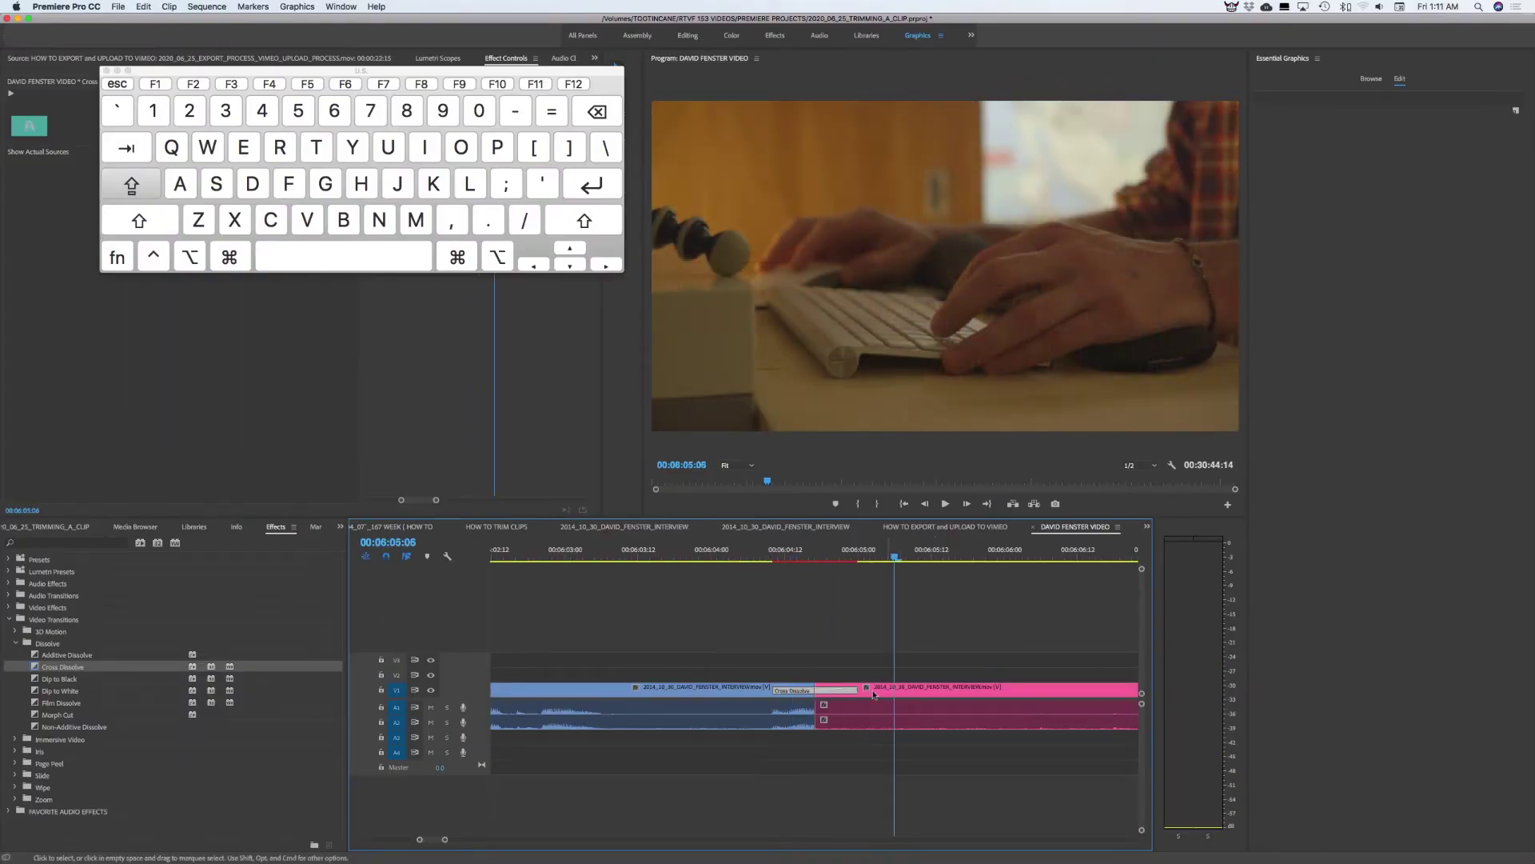
- Stretch the Cross Dissolve to a duration of 00:00:03:04 and play the sequence across it
drag(856, 689, 1042, 688)
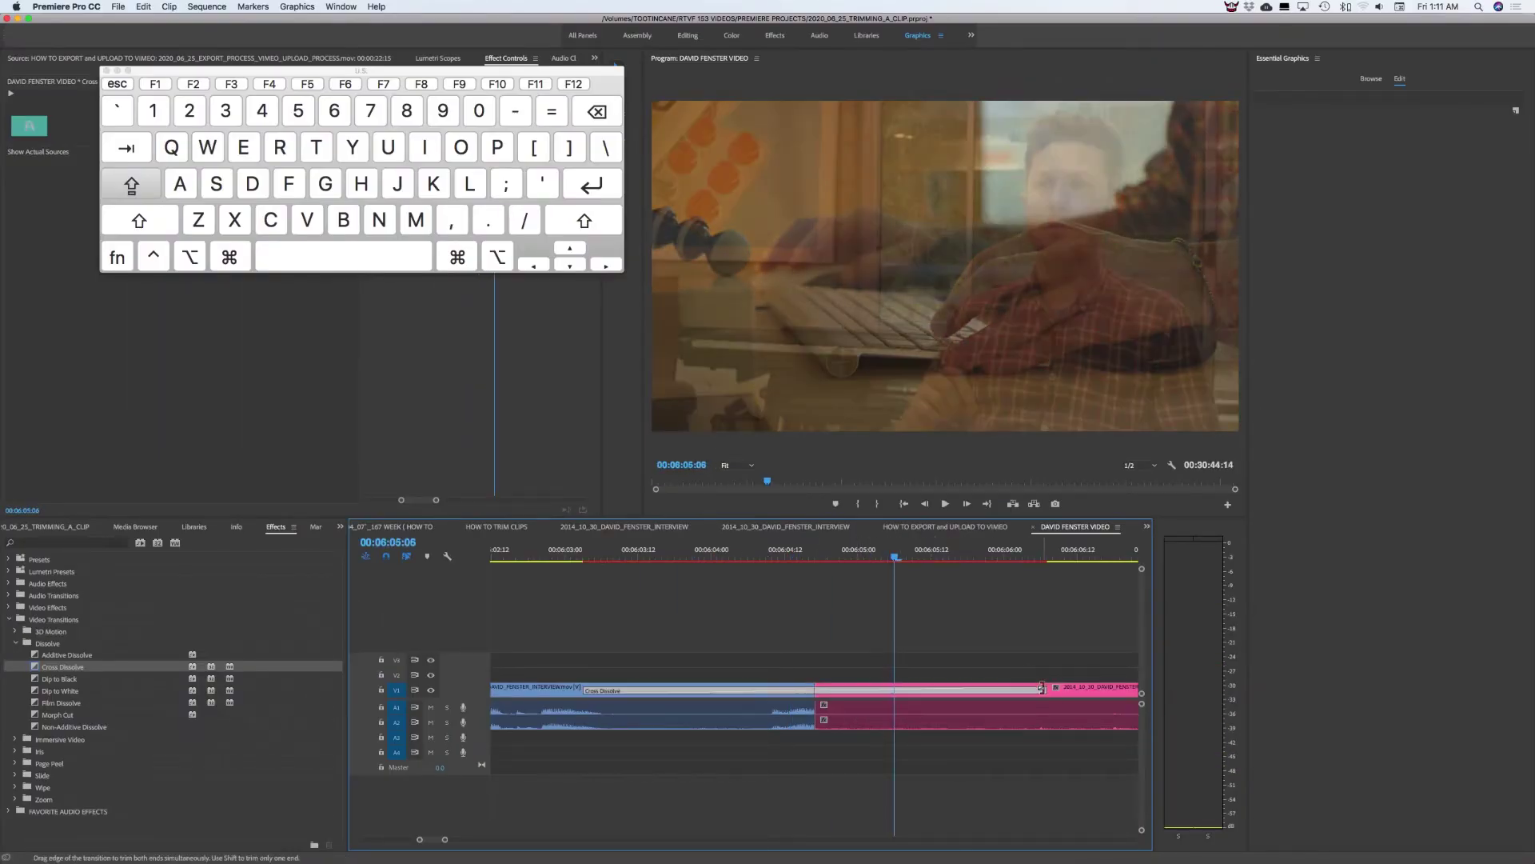
click(732, 550)
key(space)
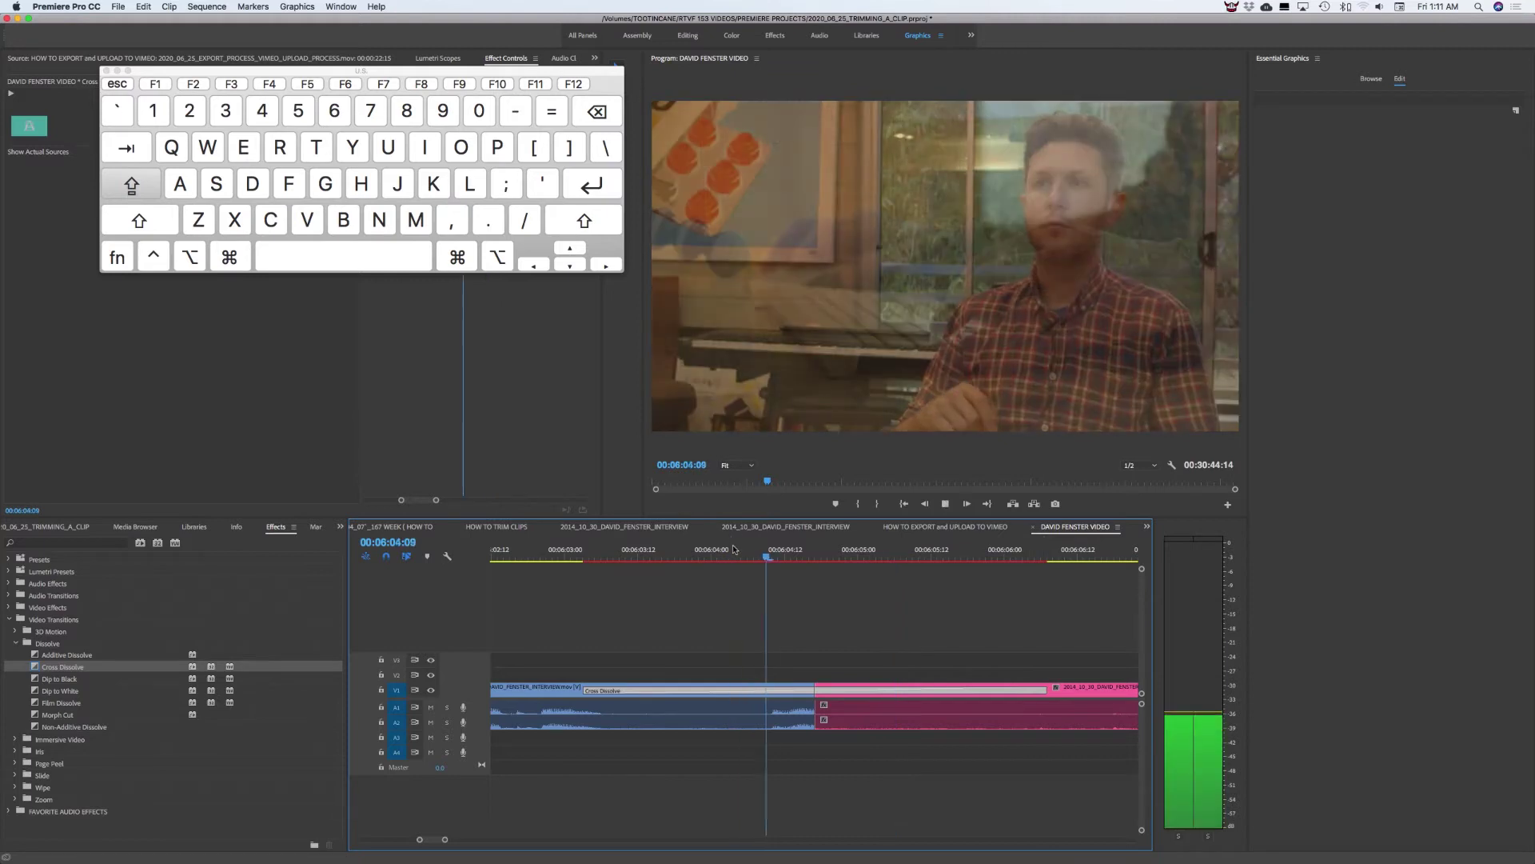
key(space)
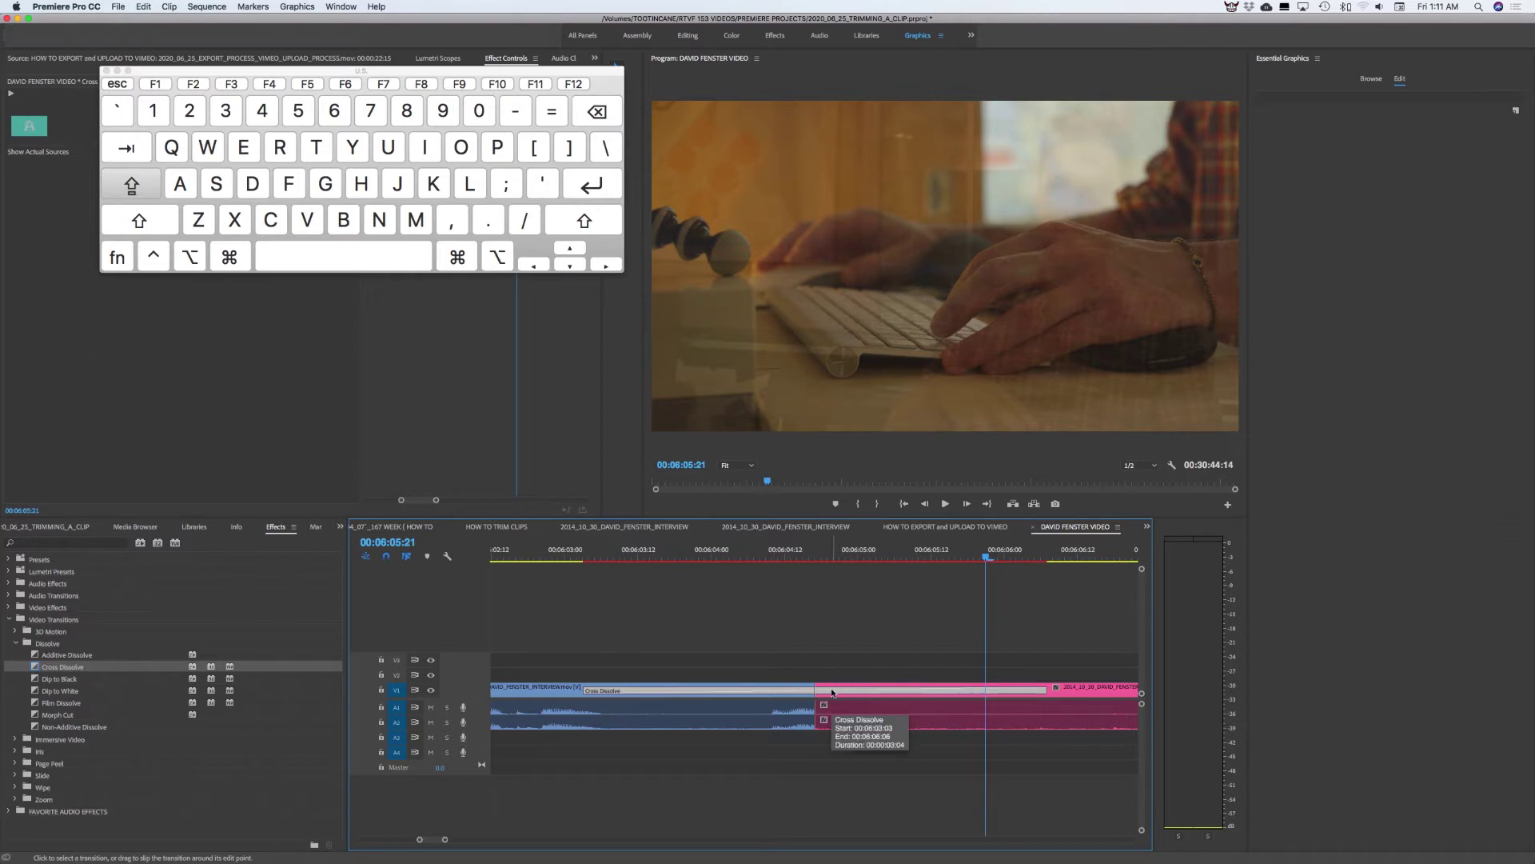
- Replace the stretched Cross Dissolve with a fresh one at the cut and set its duration to 15 frames
key(Delete)
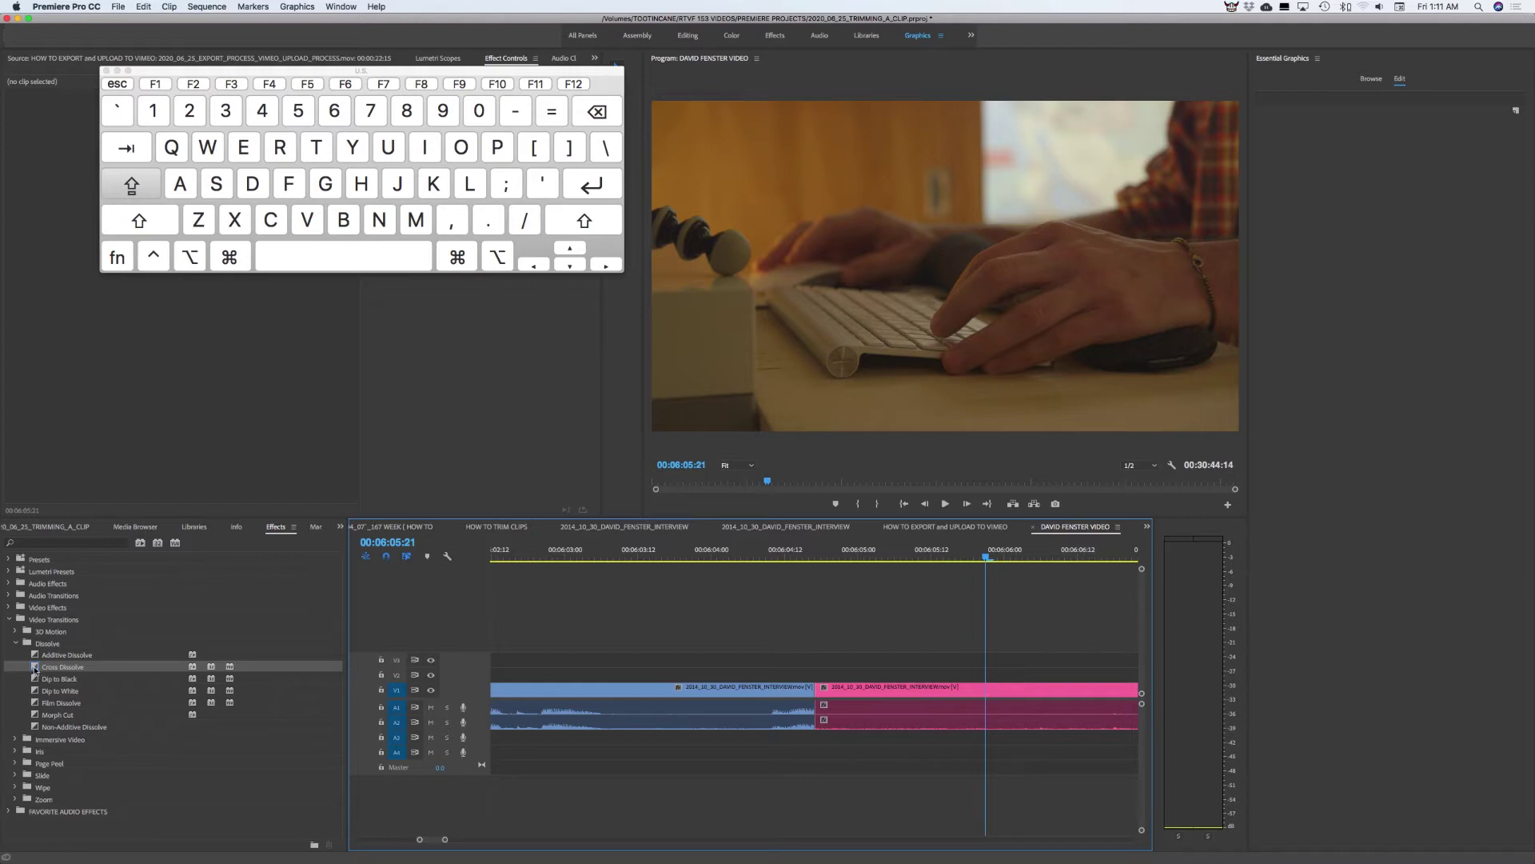
drag(34, 668, 819, 687)
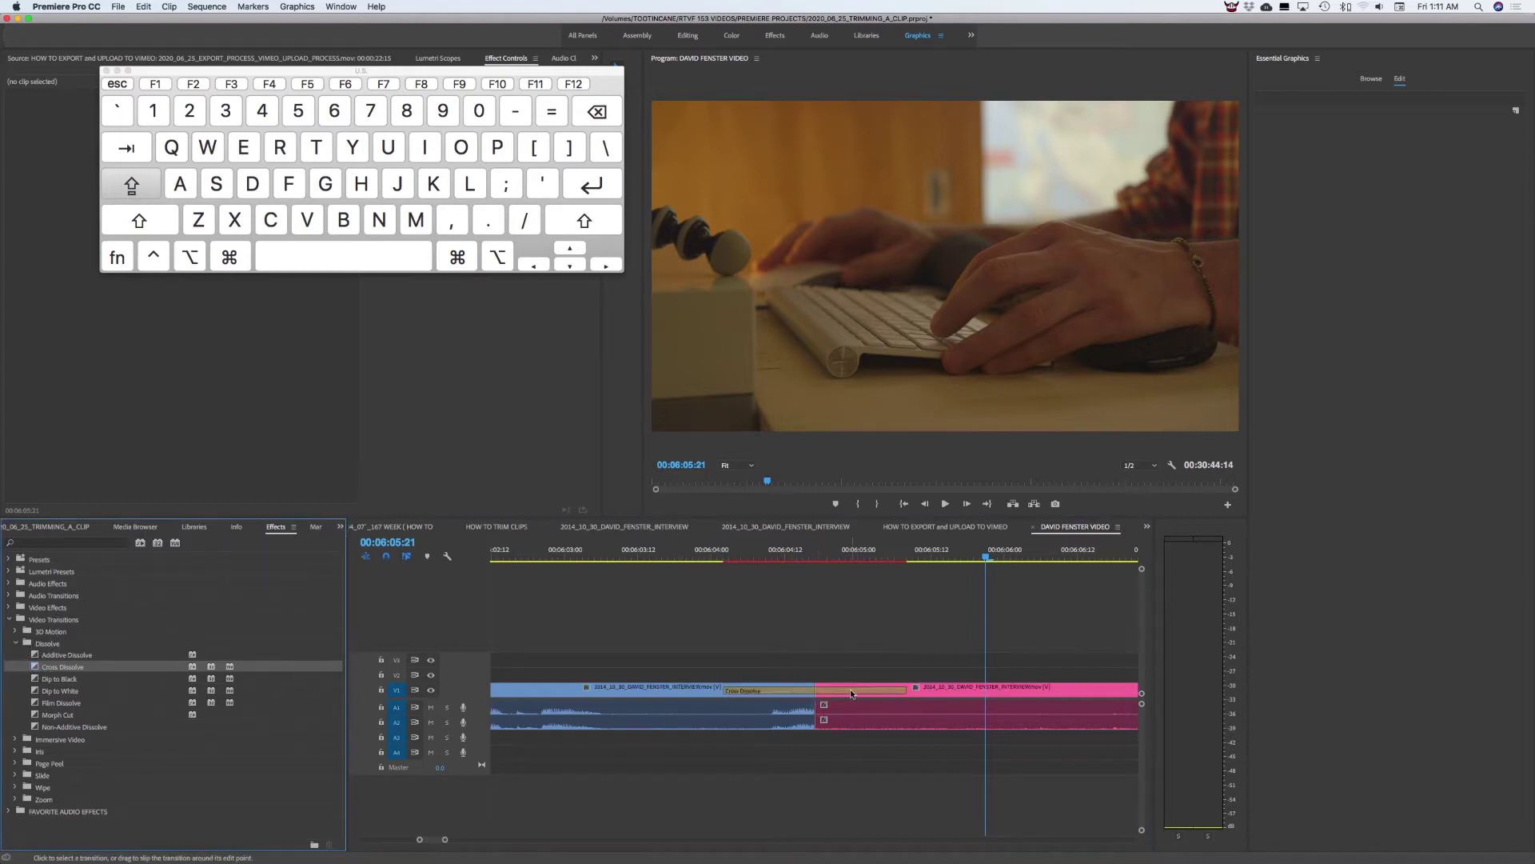
double_click(851, 689)
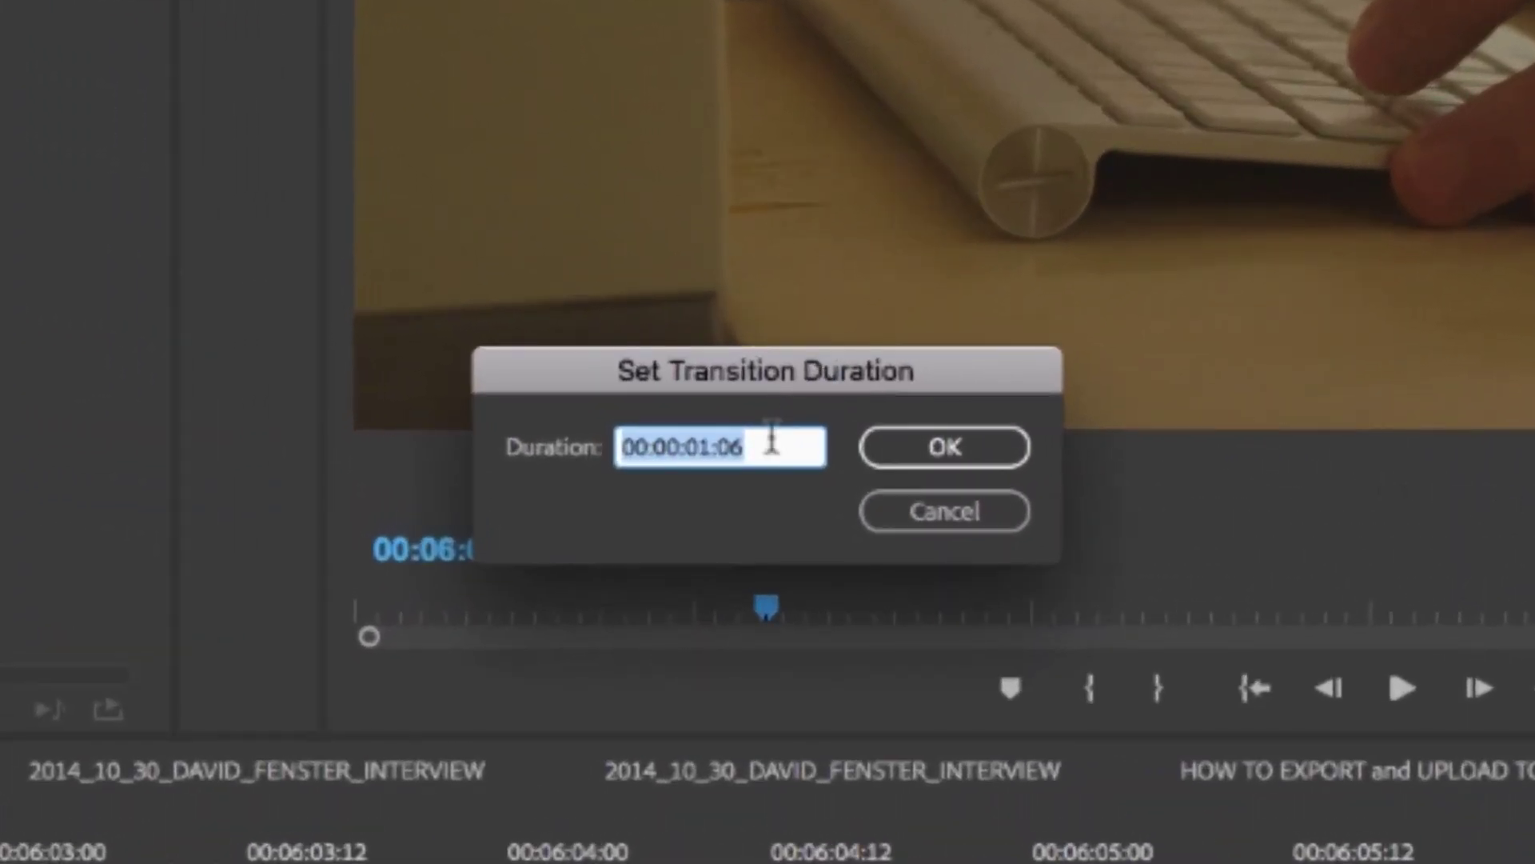
click(767, 445)
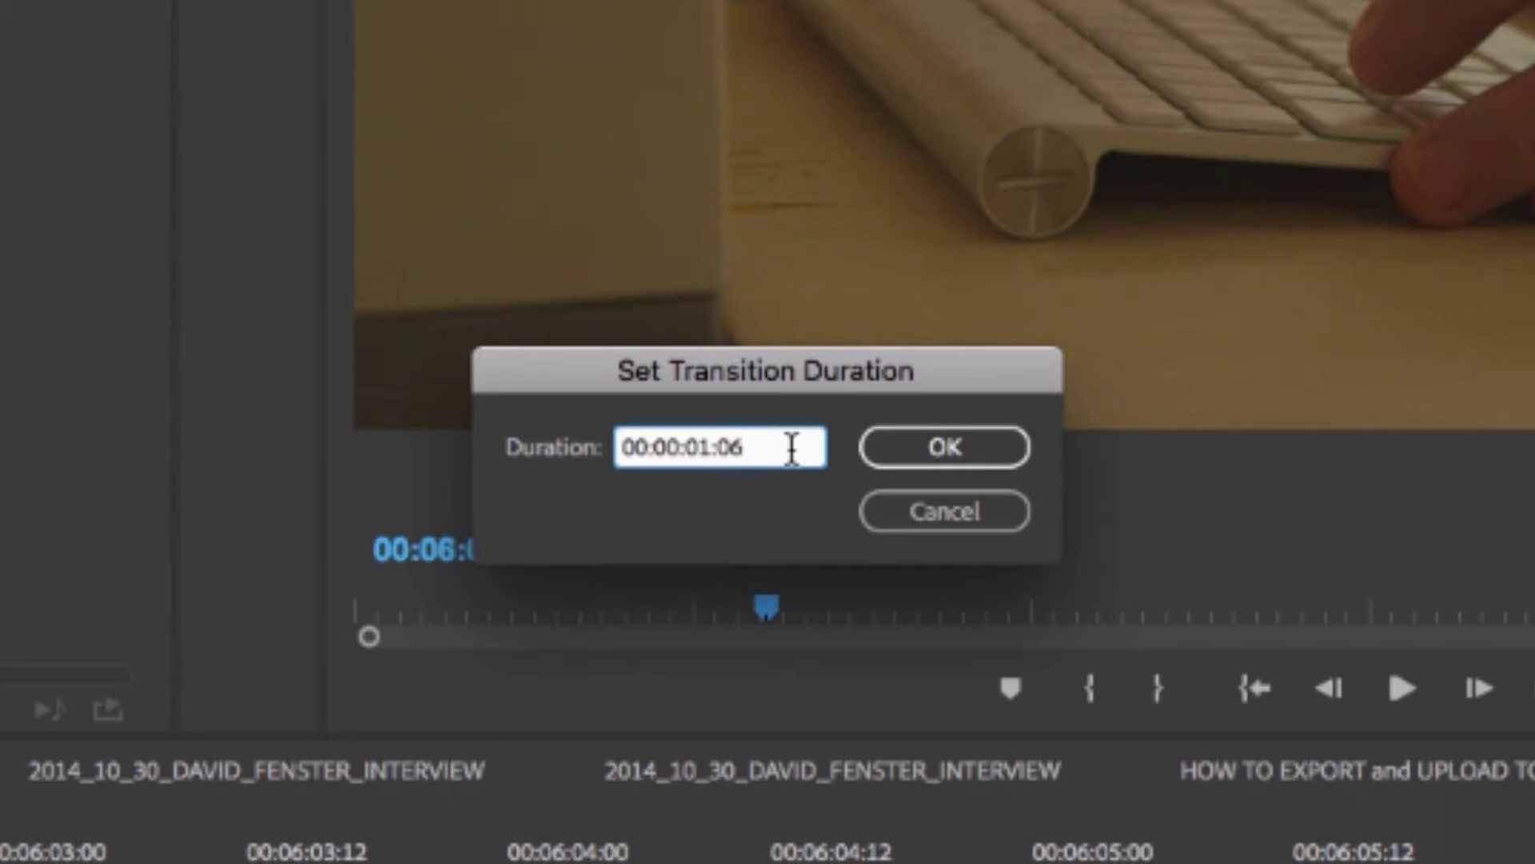
key(BackSpace)
key(BackSpace)
key(BackSpace)
key(BackSpace)
key(BackSpace)
key(BackSpace)
text(15)
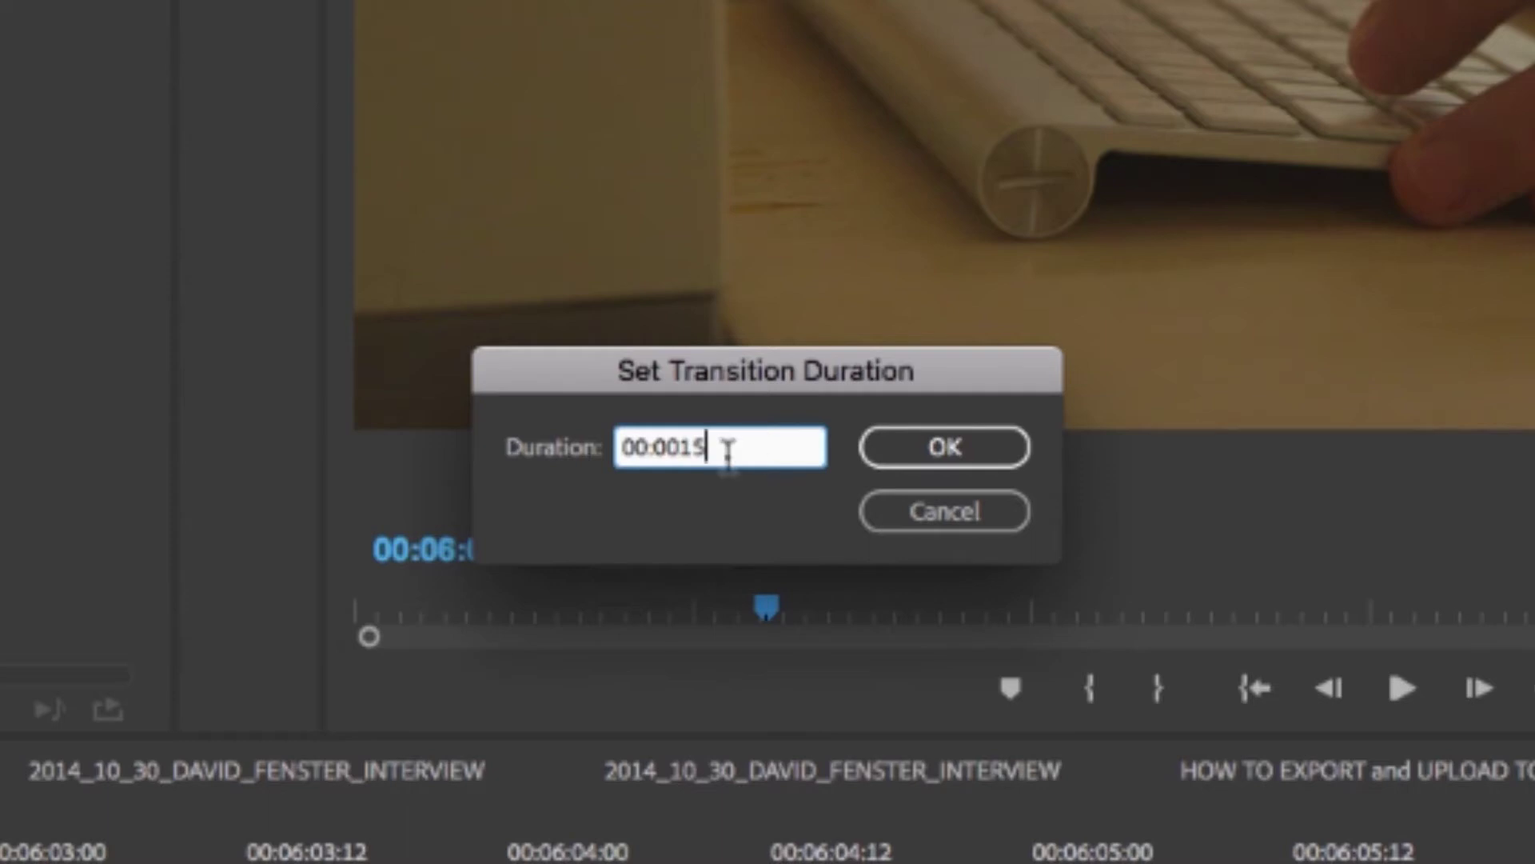
drag(726, 453, 271, 418)
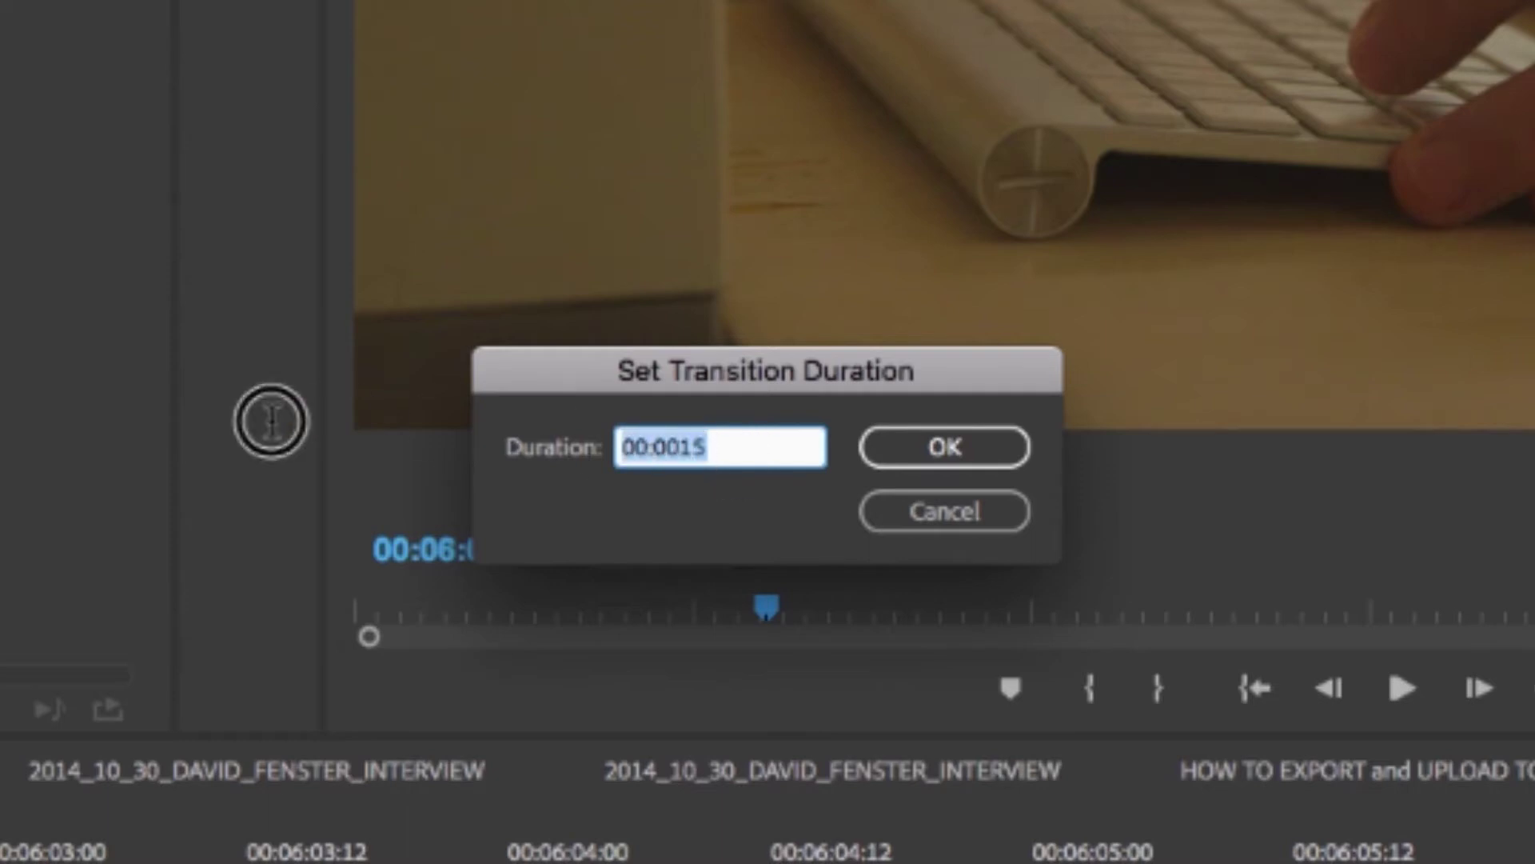
text(15)
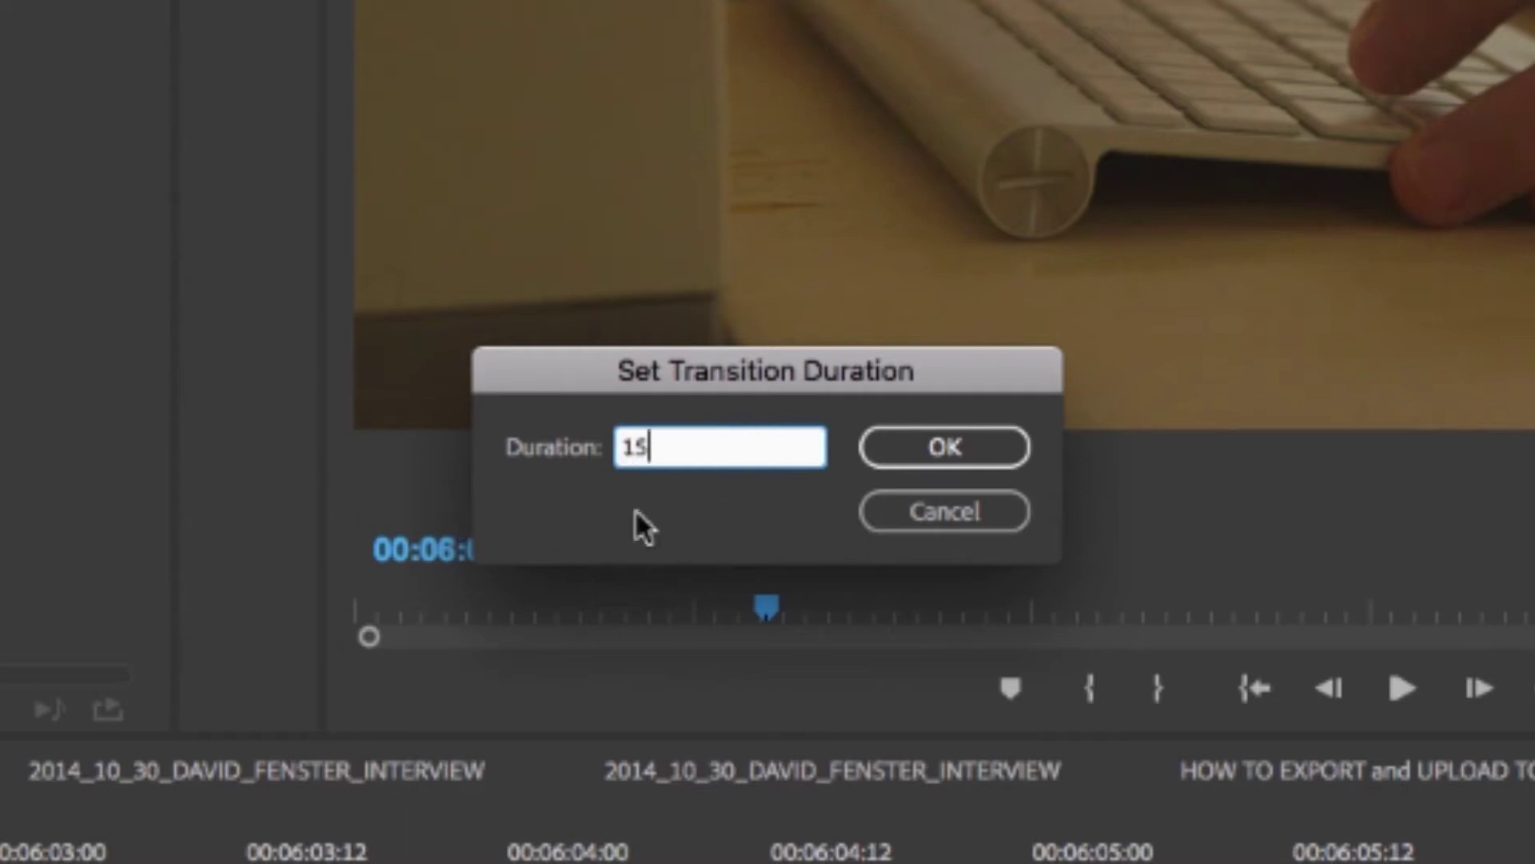
click(933, 449)
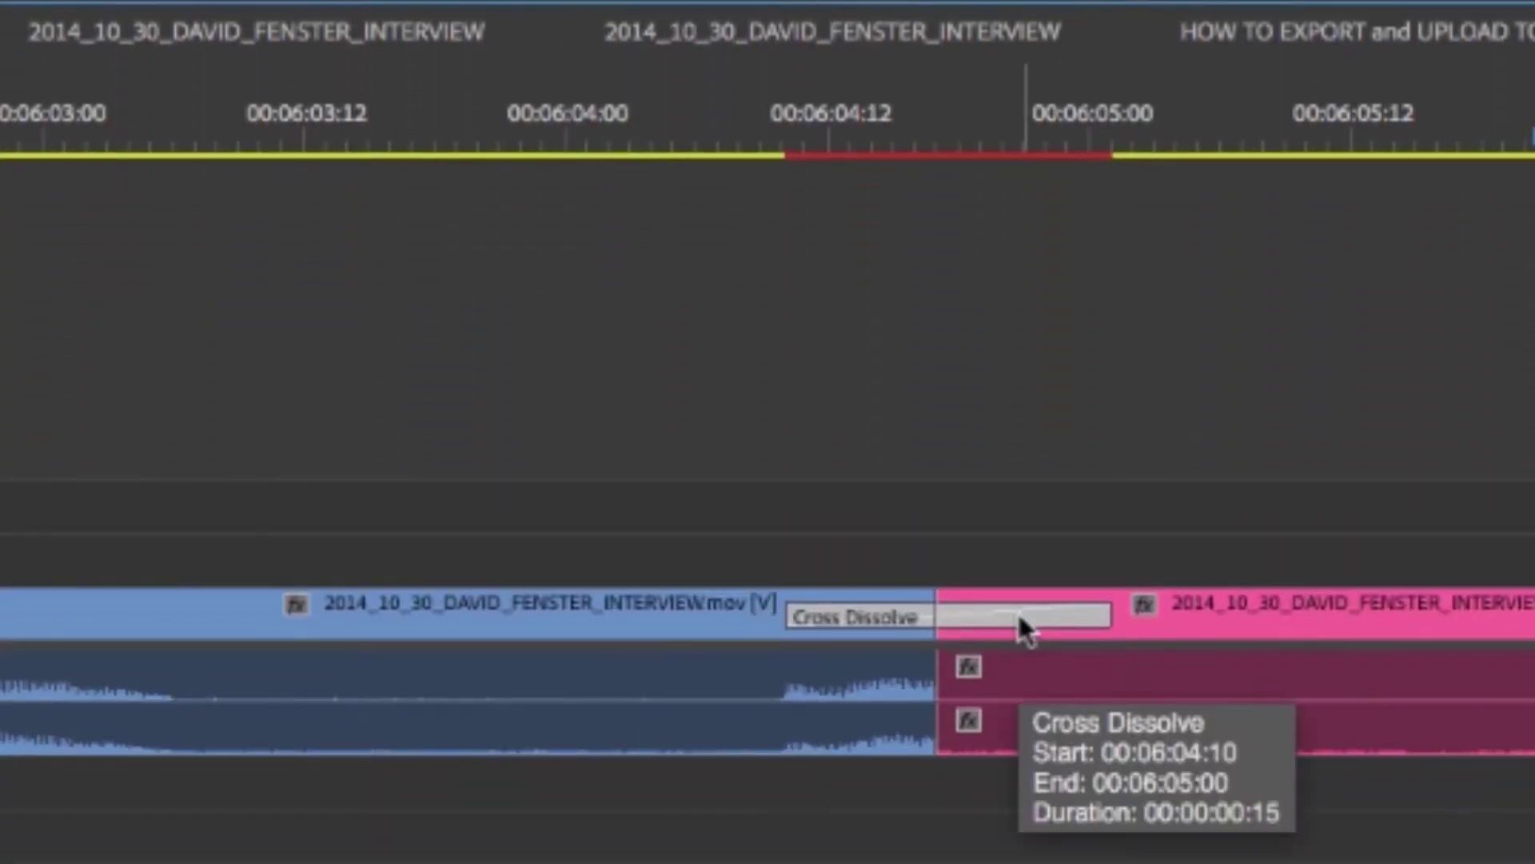
- Open the Cross Dissolve's duration for editing and enter 12 as its seconds value
double_click(1019, 620)
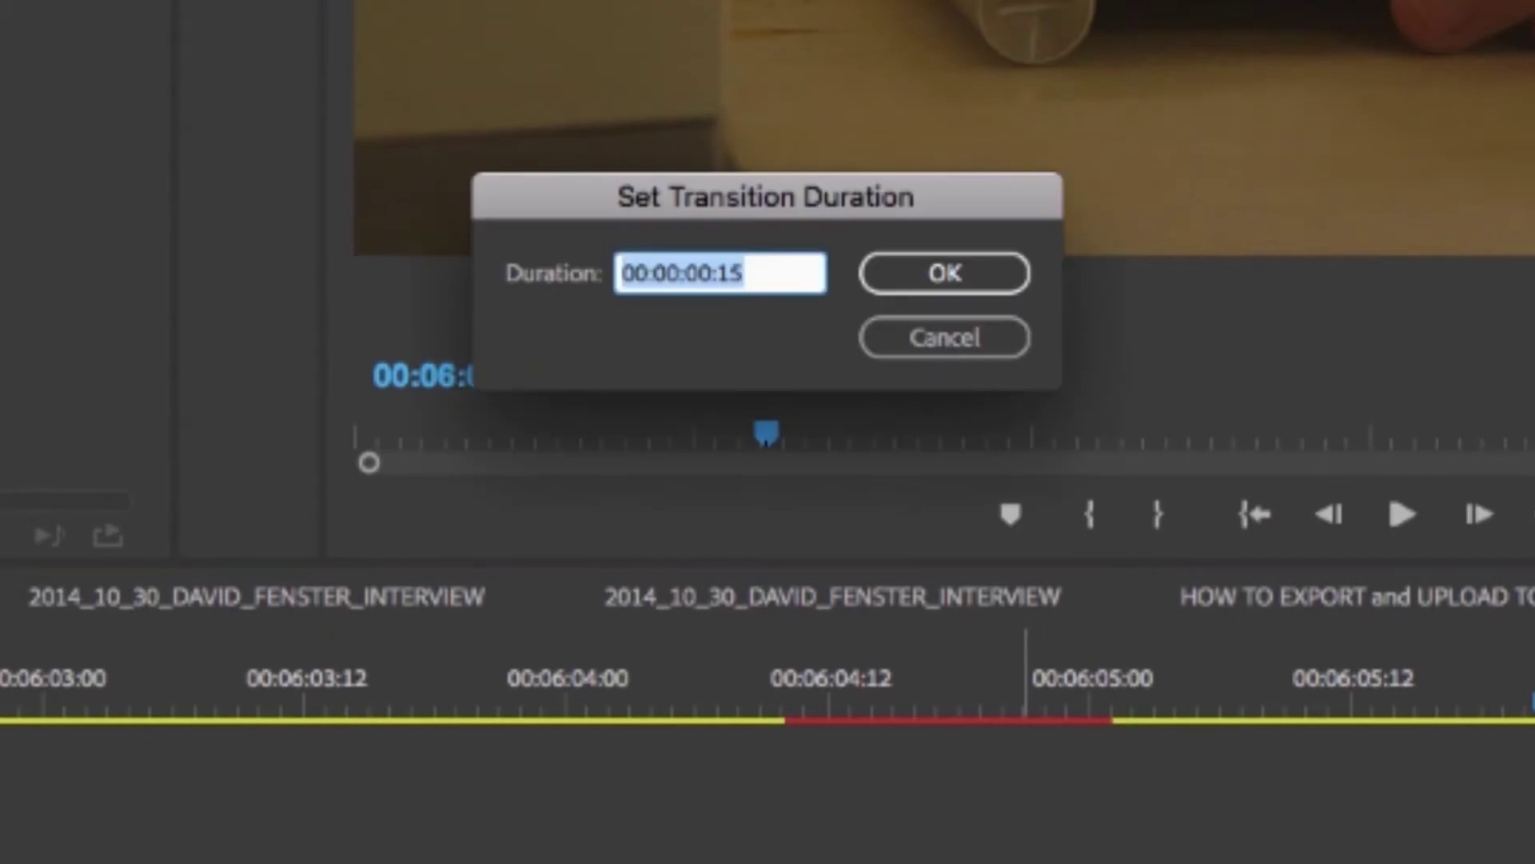
click(799, 269)
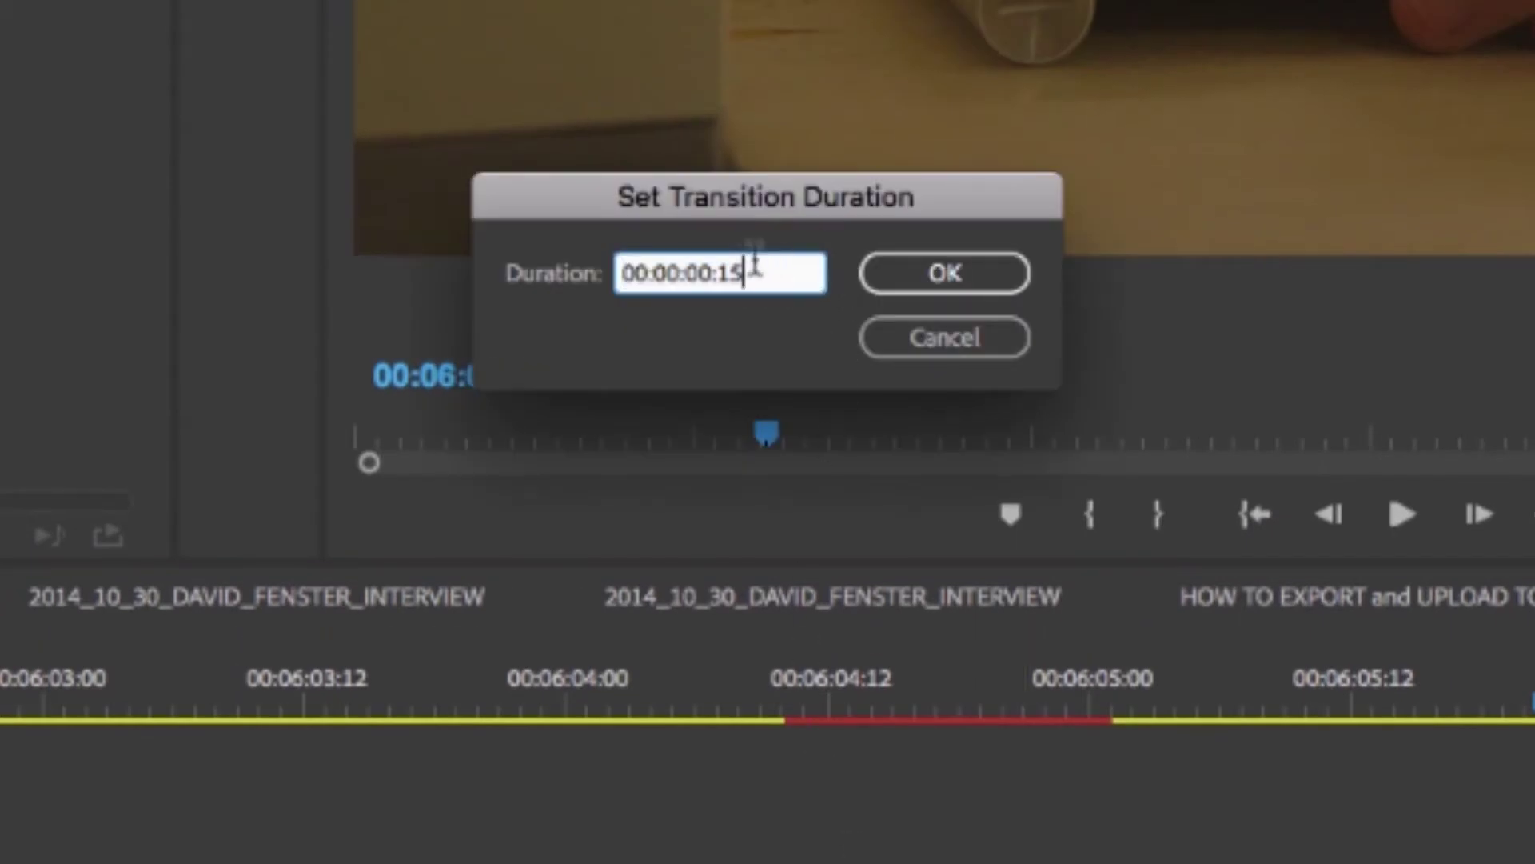
click(712, 272)
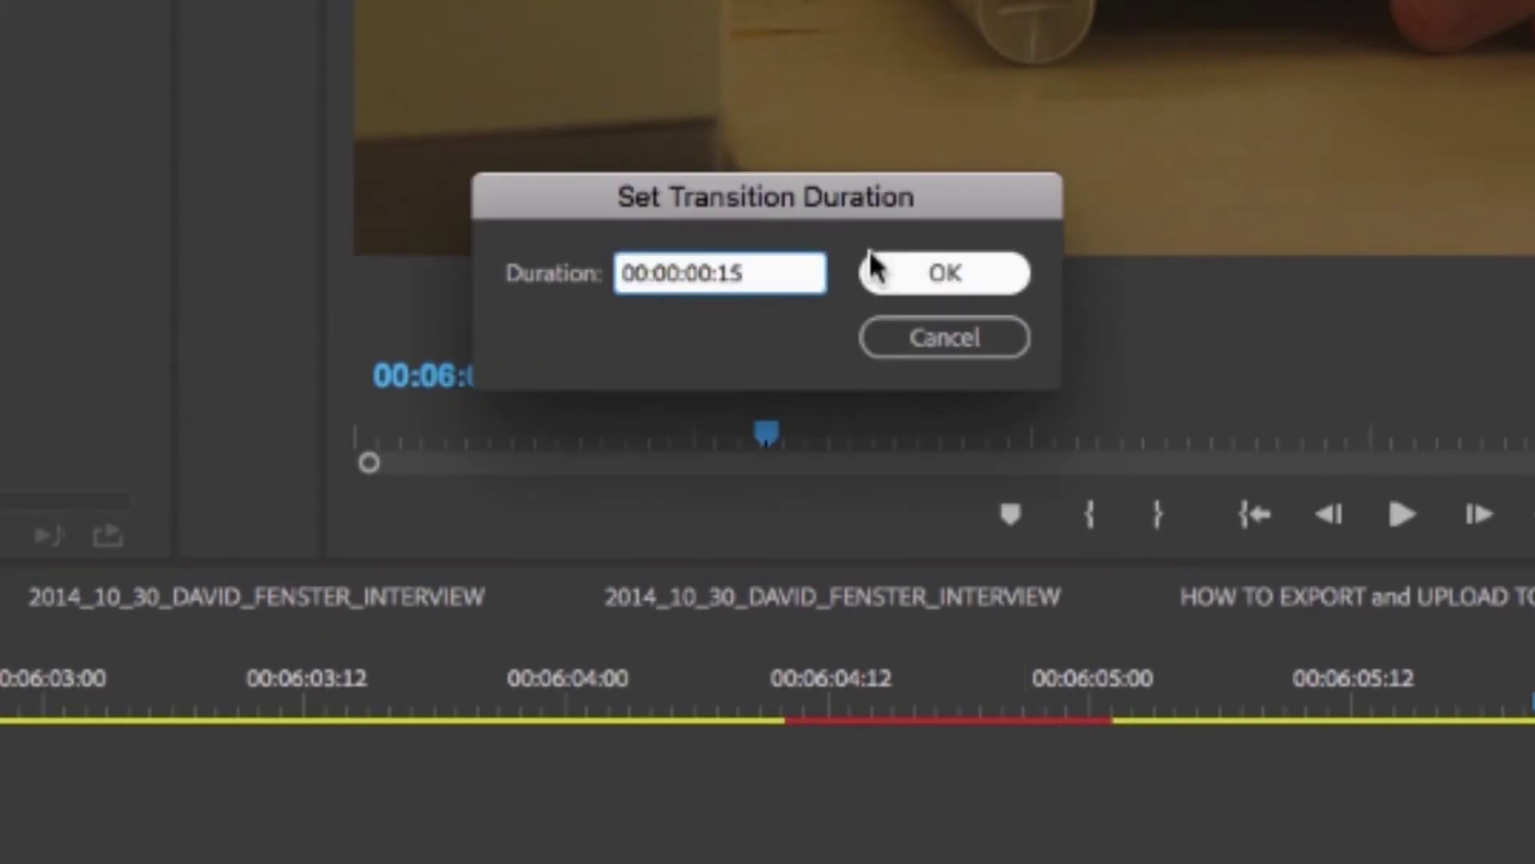
key(Left)
key(Left)
key(Left)
key(Right)
key(Right)
key(Right)
key(Left)
key(Left)
key(Left)
key(Right)
key(Right)
key(Right)
key(BackSpace)
key(BackSpace)
text(12)
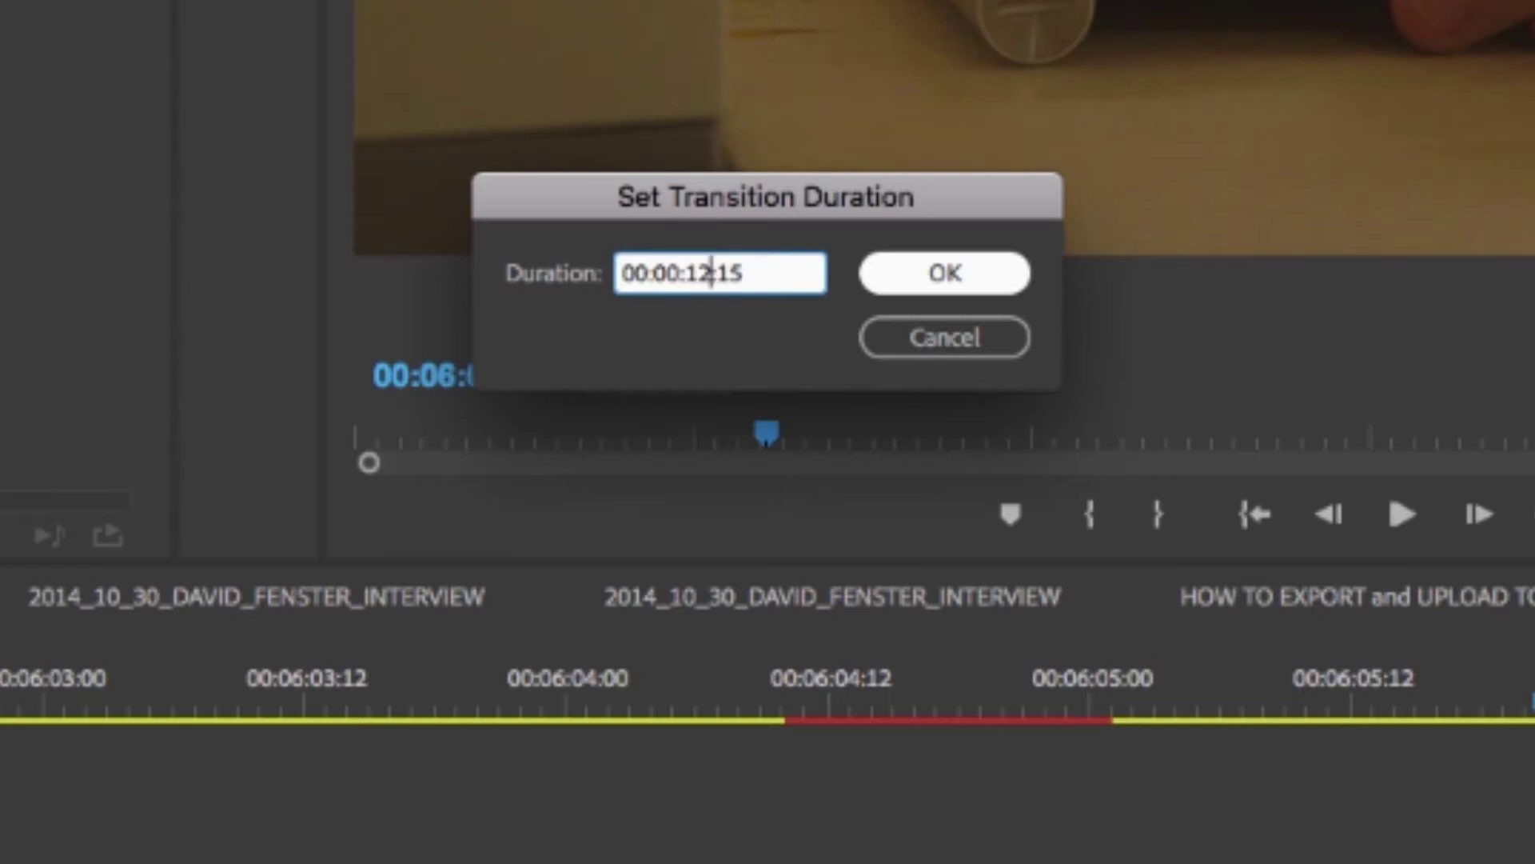
- Enter 01 as the minutes value in the Cross Dissolve's duration
key(Left)
key(Left)
key(Left)
key(BackSpace)
key(BackSpace)
key(BackSpace)
text(:01)
key(Right)
key(Right)
key(Right)
key(Right)
key(Right)
key(Right)
- Clear the whole duration entry and set the Cross Dissolve's duration to 2:12
key(BackSpace)
key(BackSpace)
key(BackSpace)
key(BackSpace)
key(BackSpace)
key(BackSpace)
key(BackSpace)
key(BackSpace)
key(BackSpace)
key(BackSpace)
key(BackSpace)
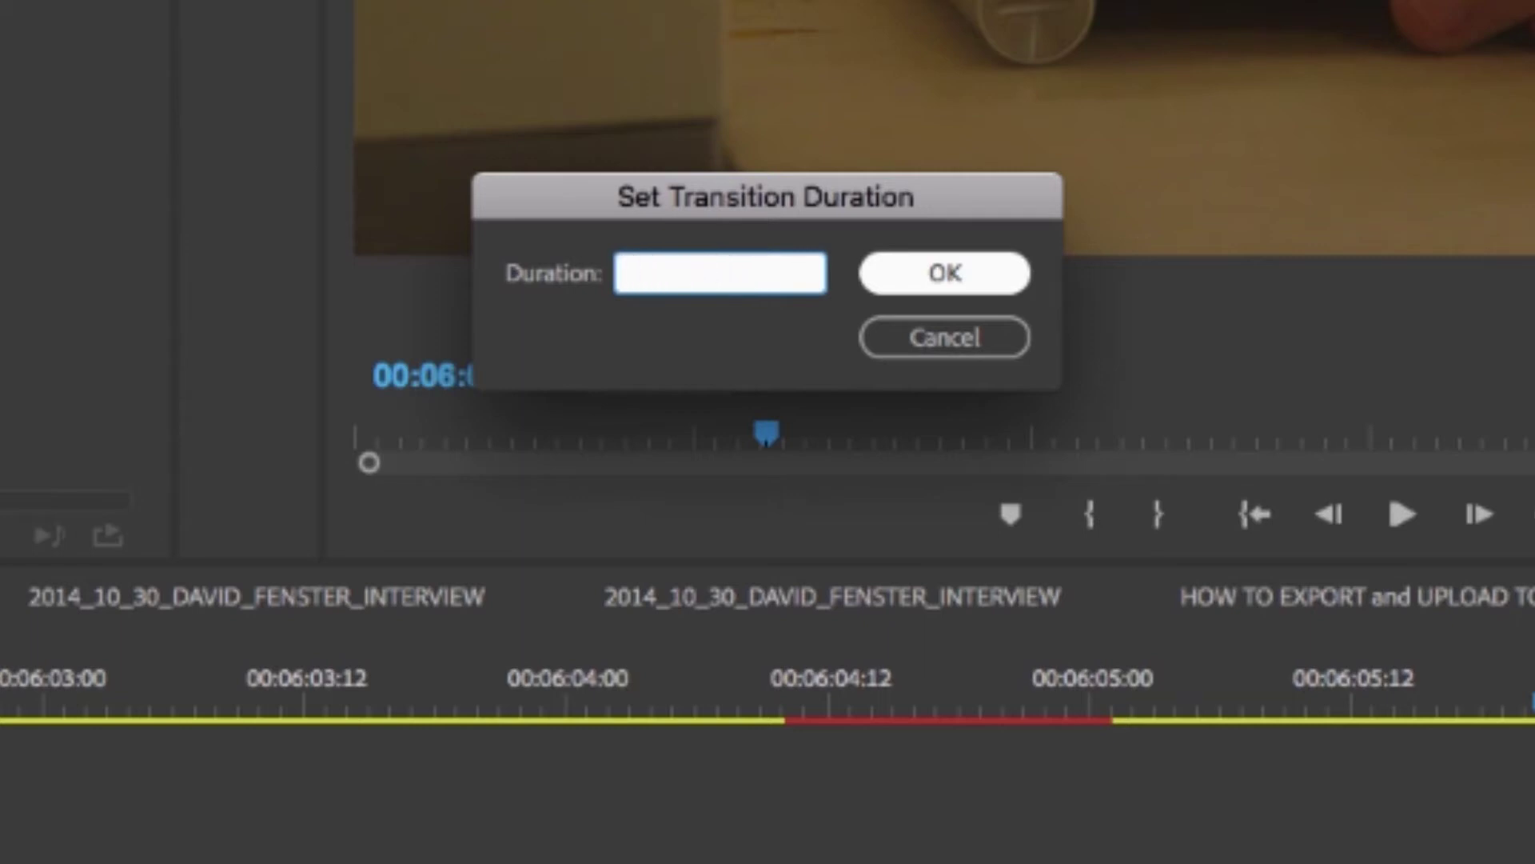
text(2:12)
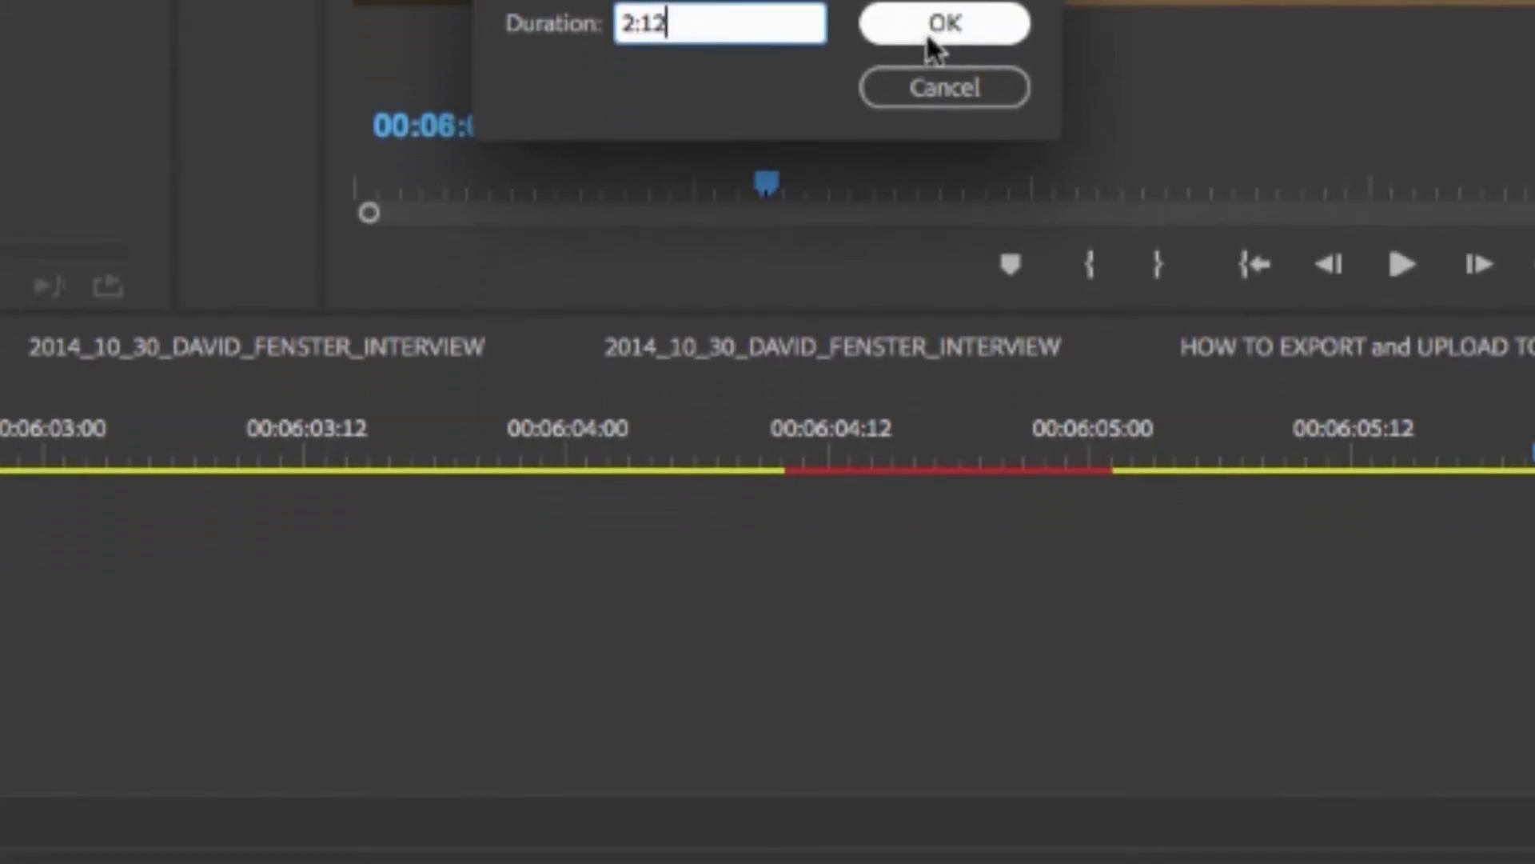
click(932, 284)
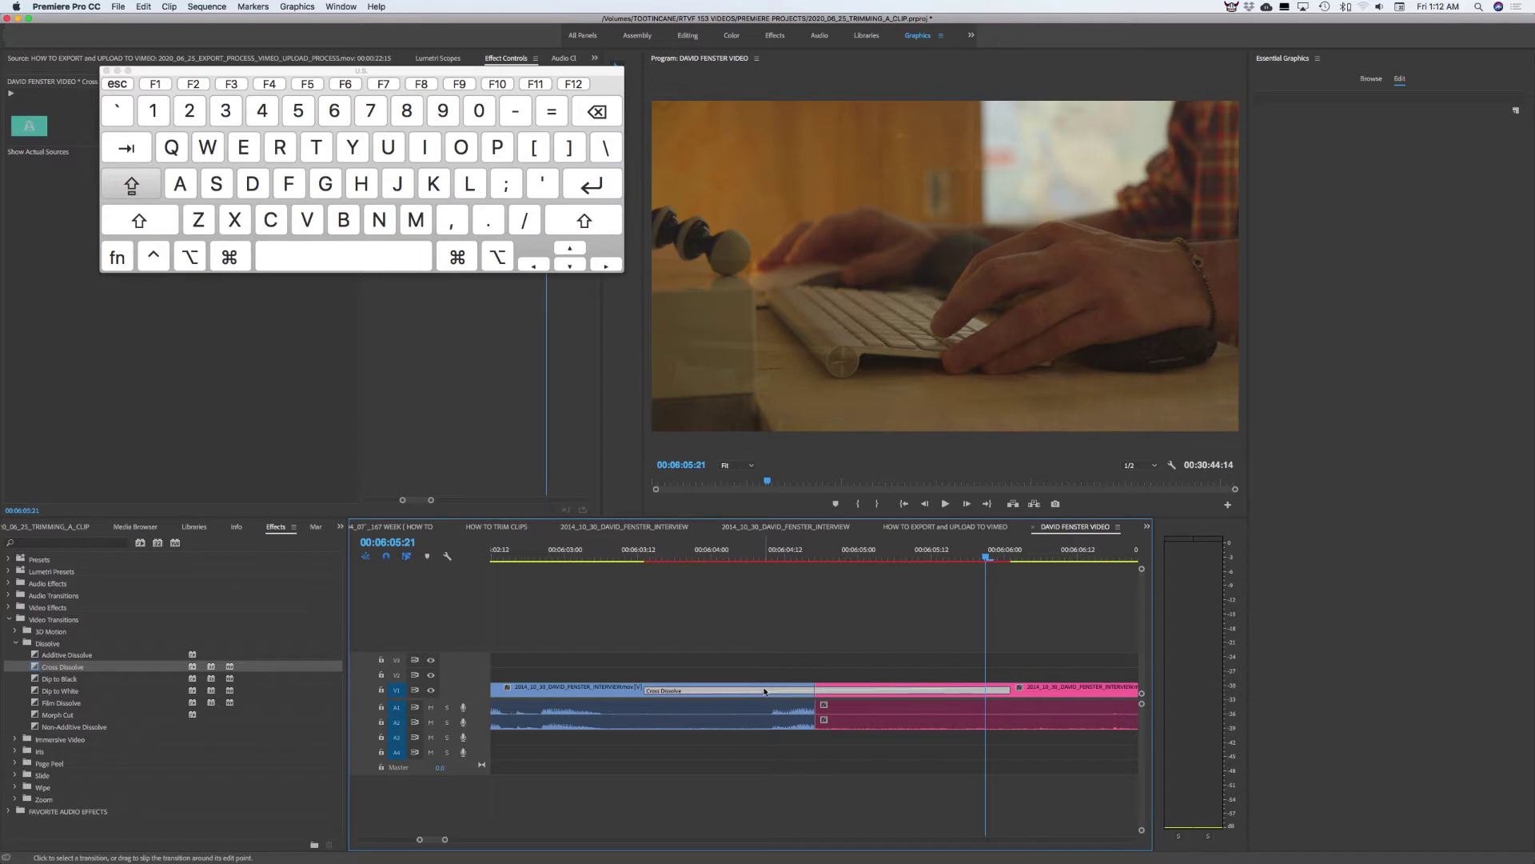
- Replace the Cross Dissolve at the cut with a Dip to Black transition and play through it
key(Delete)
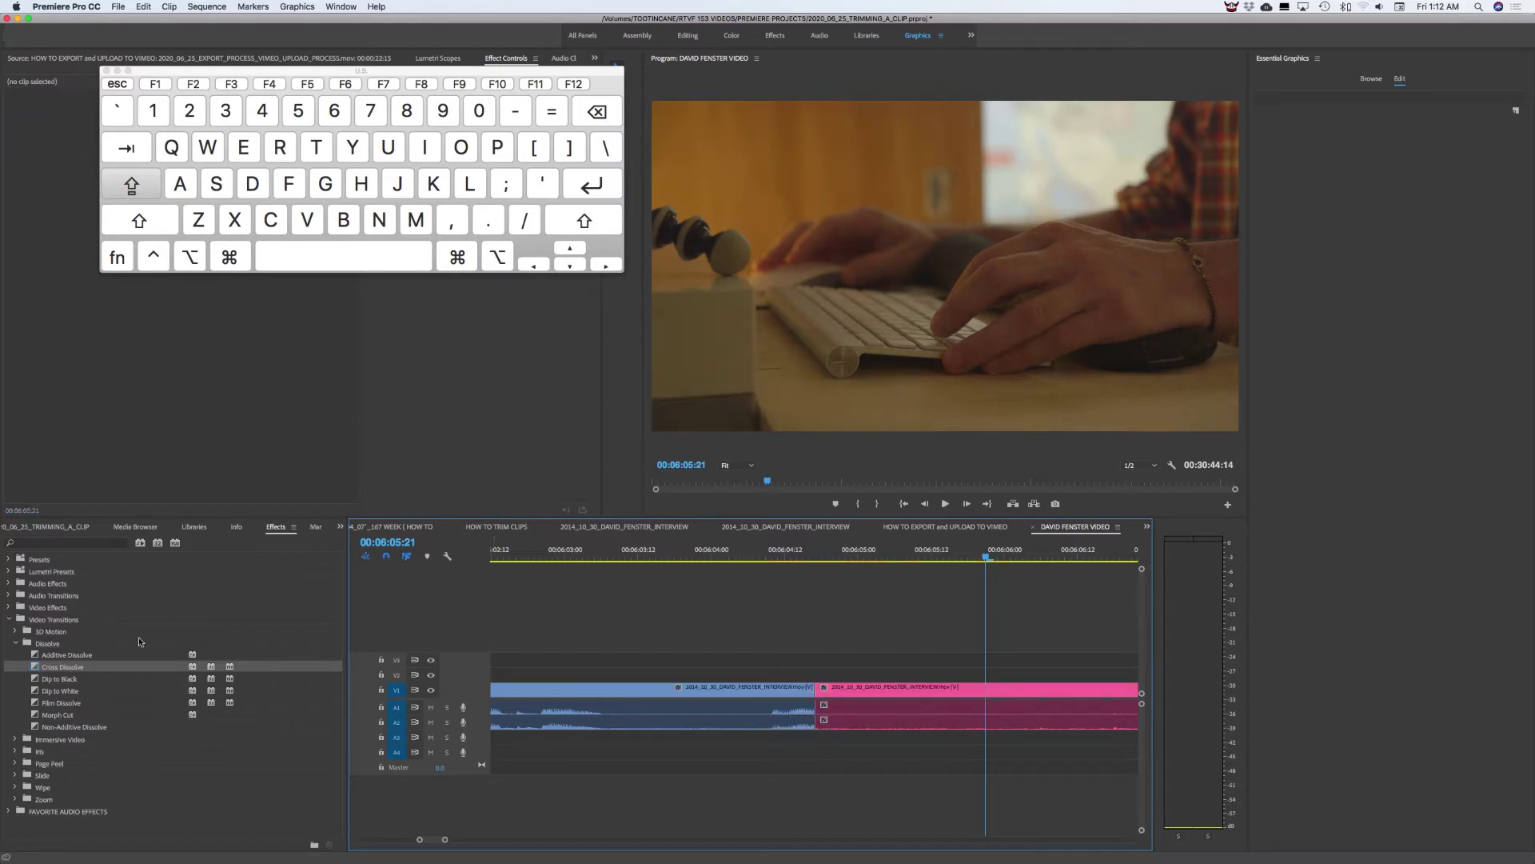
drag(36, 679, 816, 689)
click(730, 552)
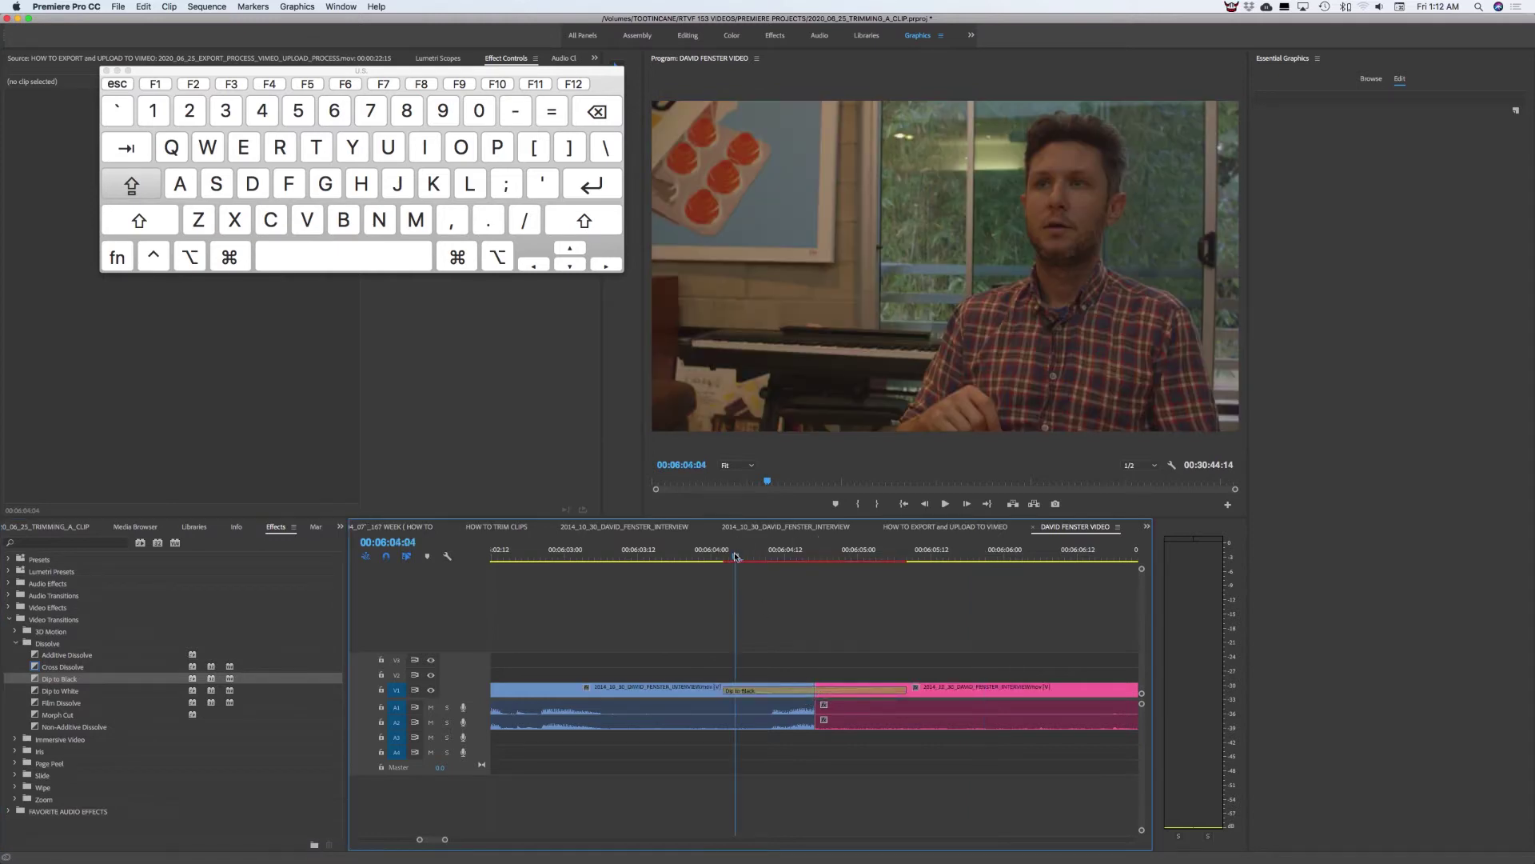
key(space)
key(space)
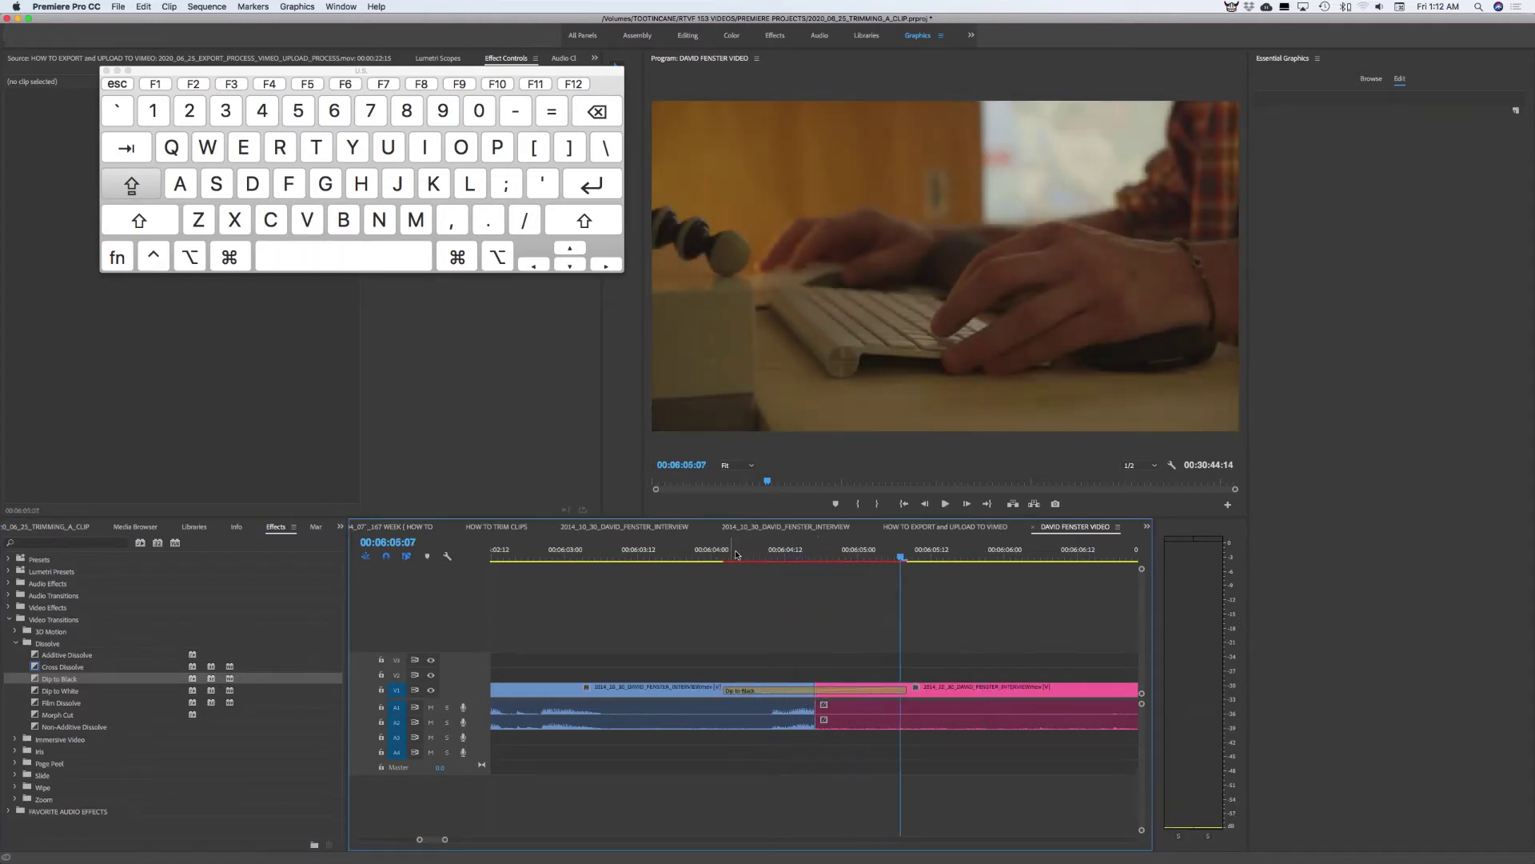
- Remove the Dip to Black and apply Dip to White centred on the cut between the blue and pink clips
click(864, 693)
right_click(864, 693)
click(888, 740)
click(64, 693)
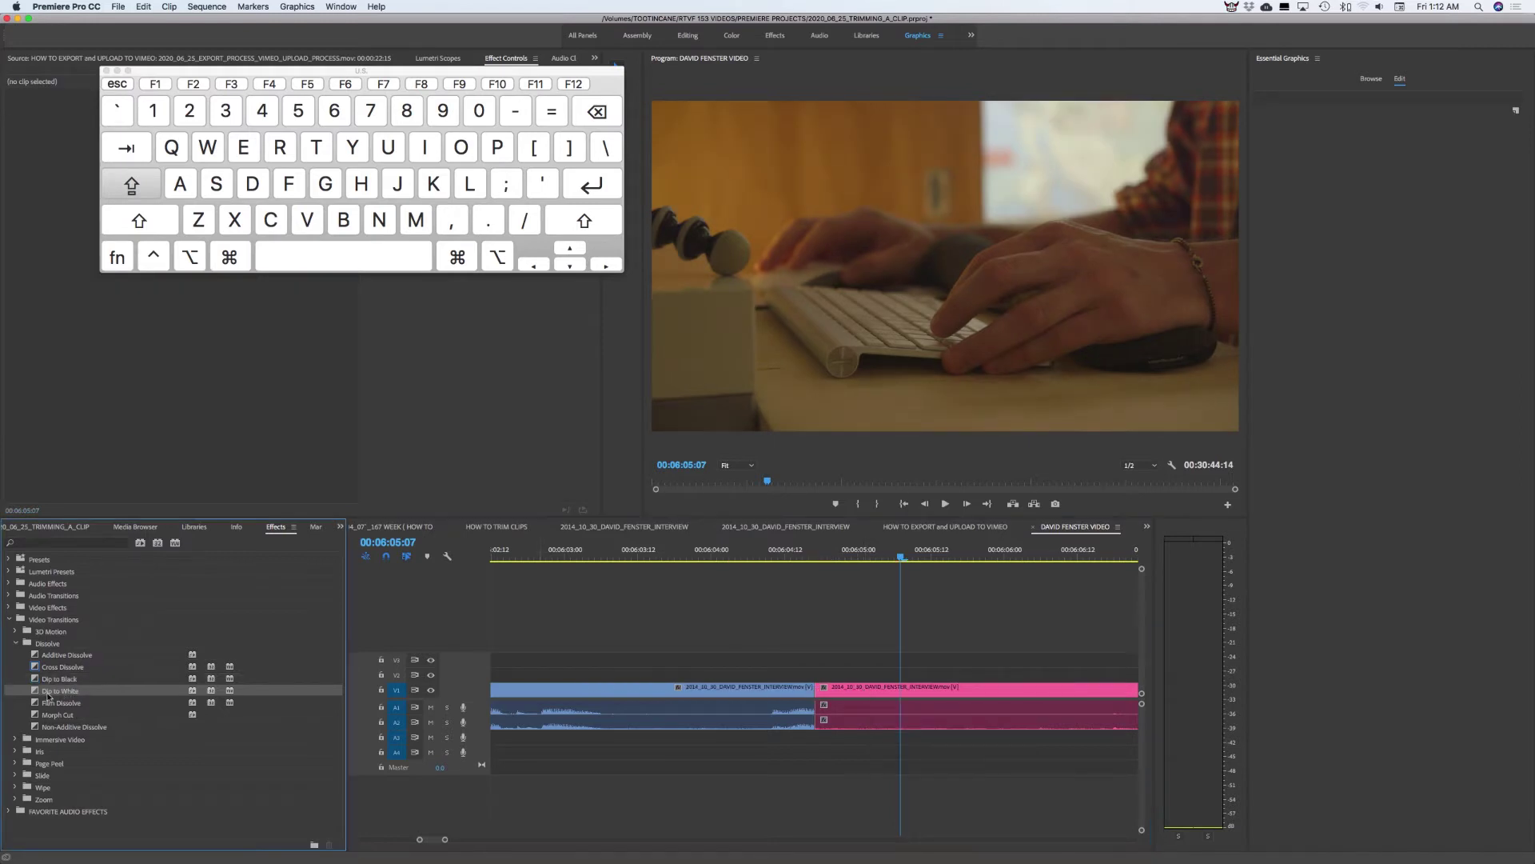
drag(36, 692, 817, 687)
key(super+z)
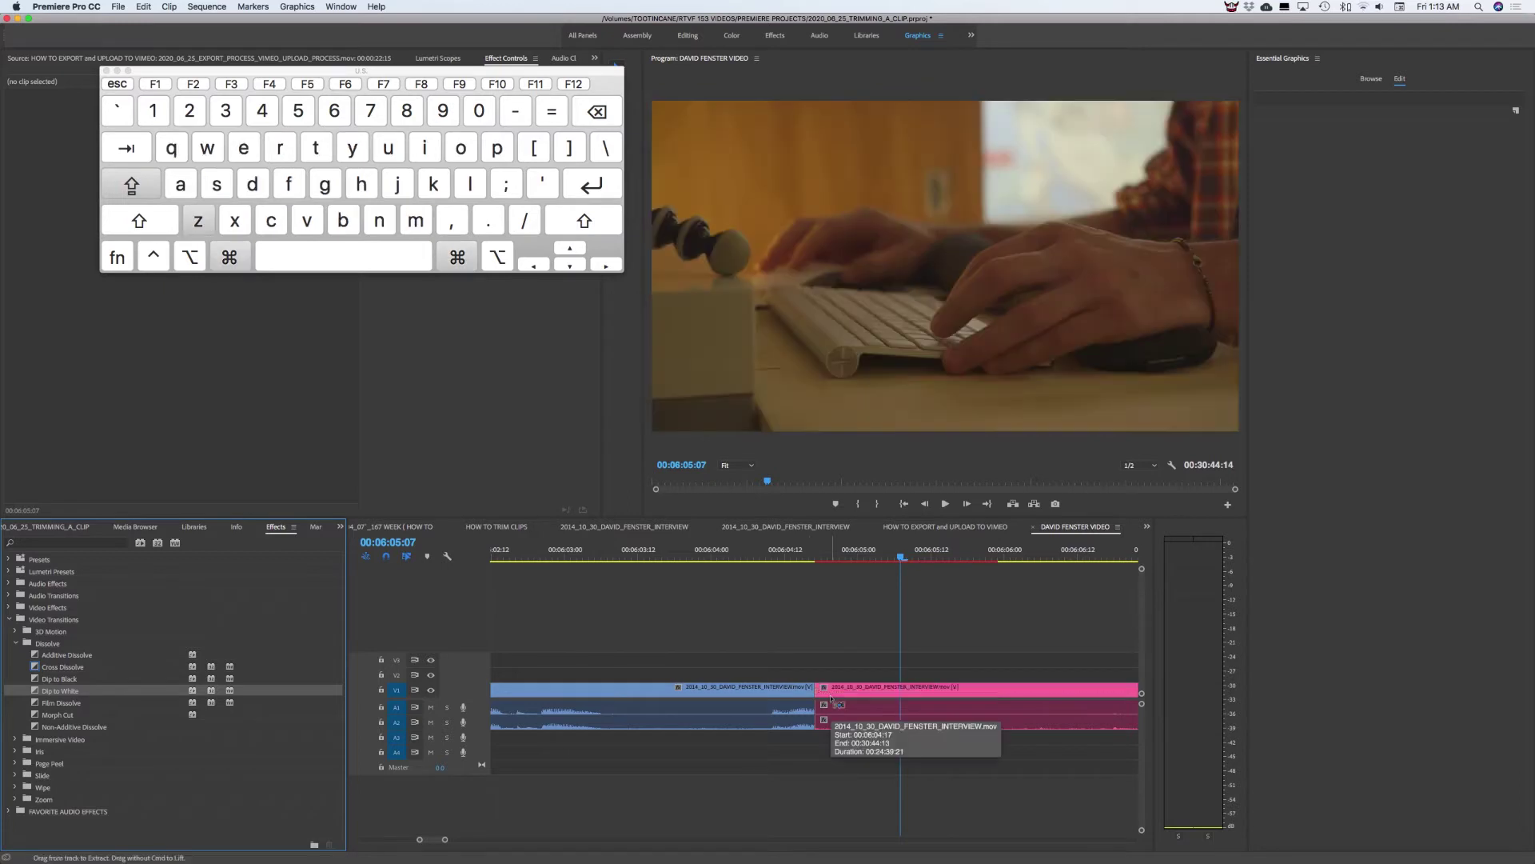
drag(35, 695, 812, 693)
- Play the sequence from just before the cut to preview the Dip to White transition
click(780, 553)
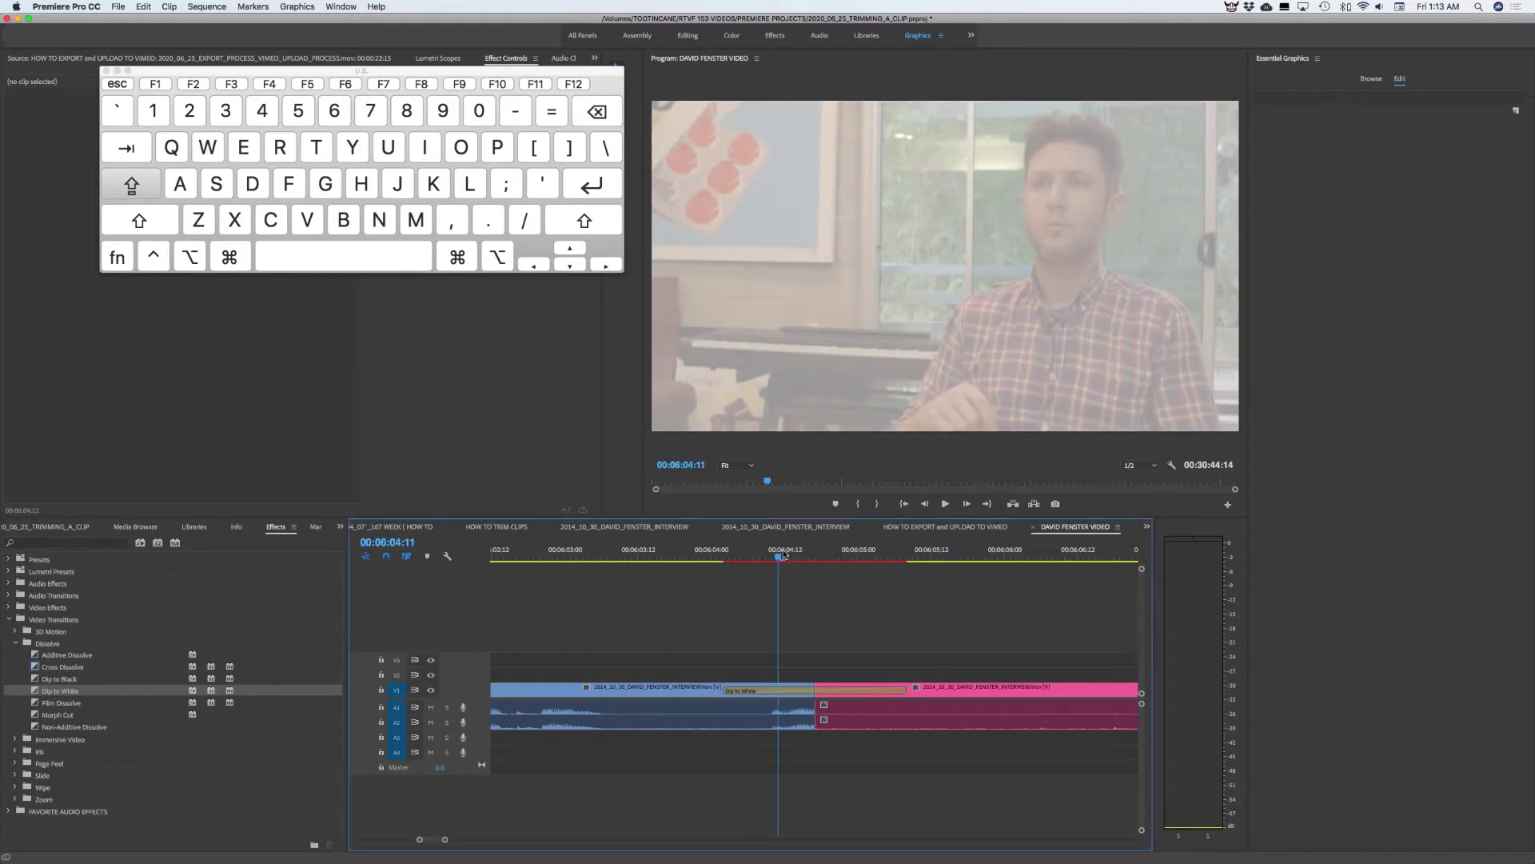
click(684, 552)
key(space)
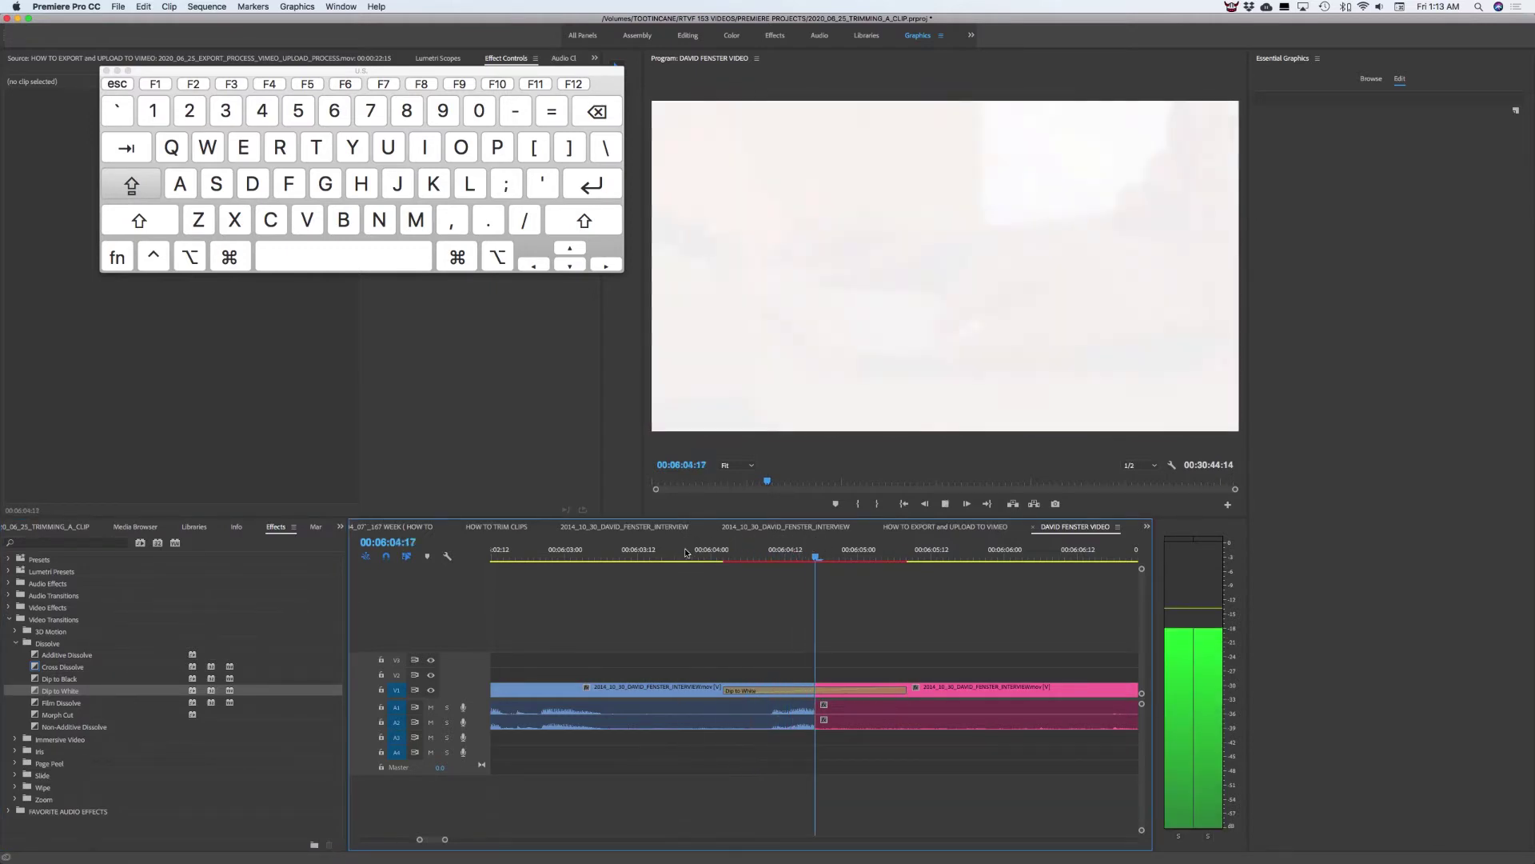
key(space)
- Delete the Dip to White transition and the blue clip before the cut
click(806, 693)
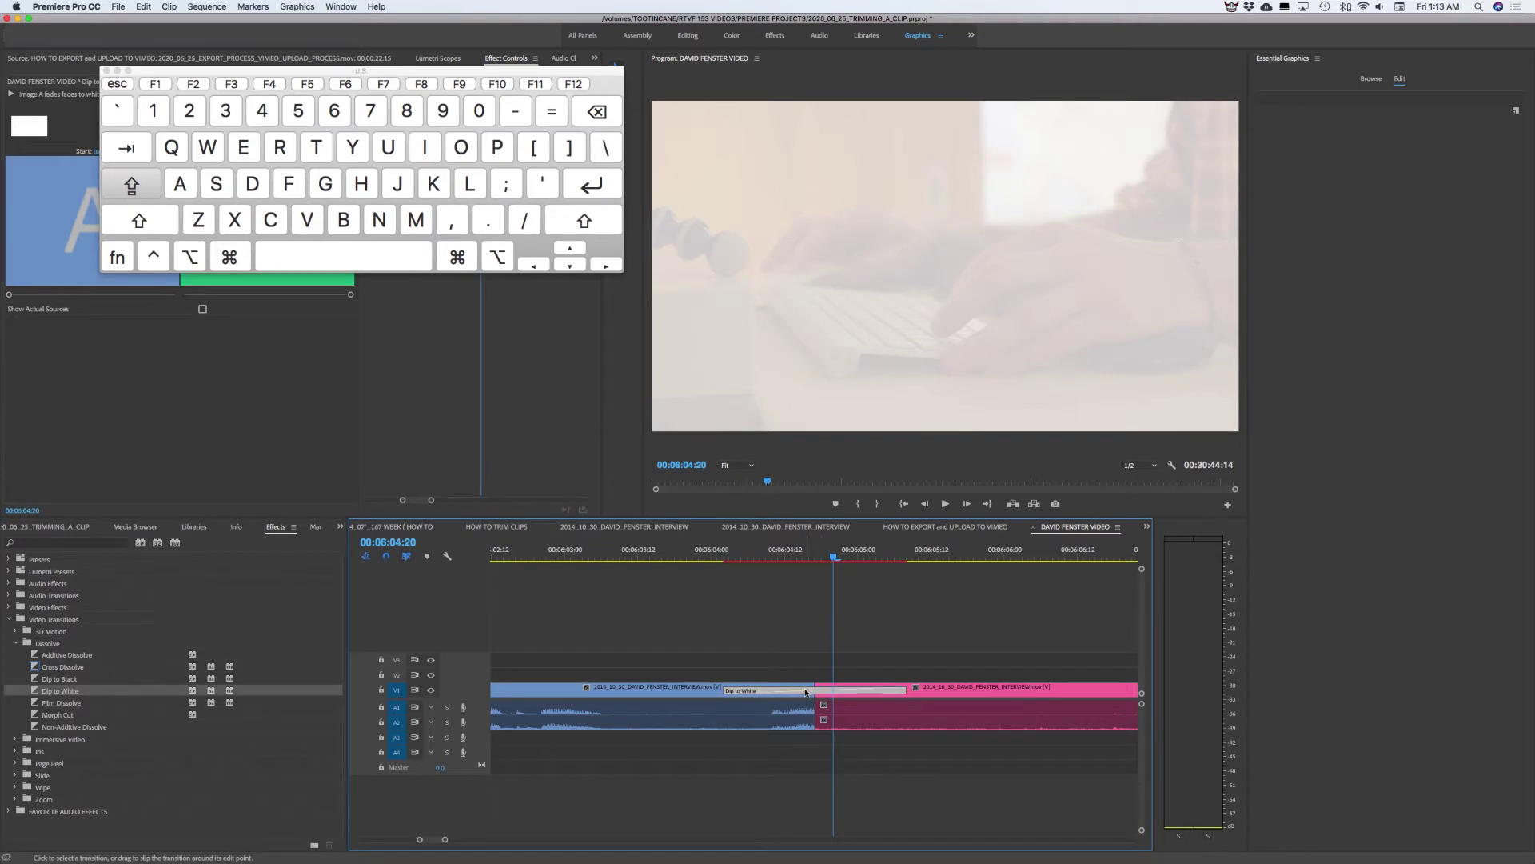
key(Delete)
click(770, 690)
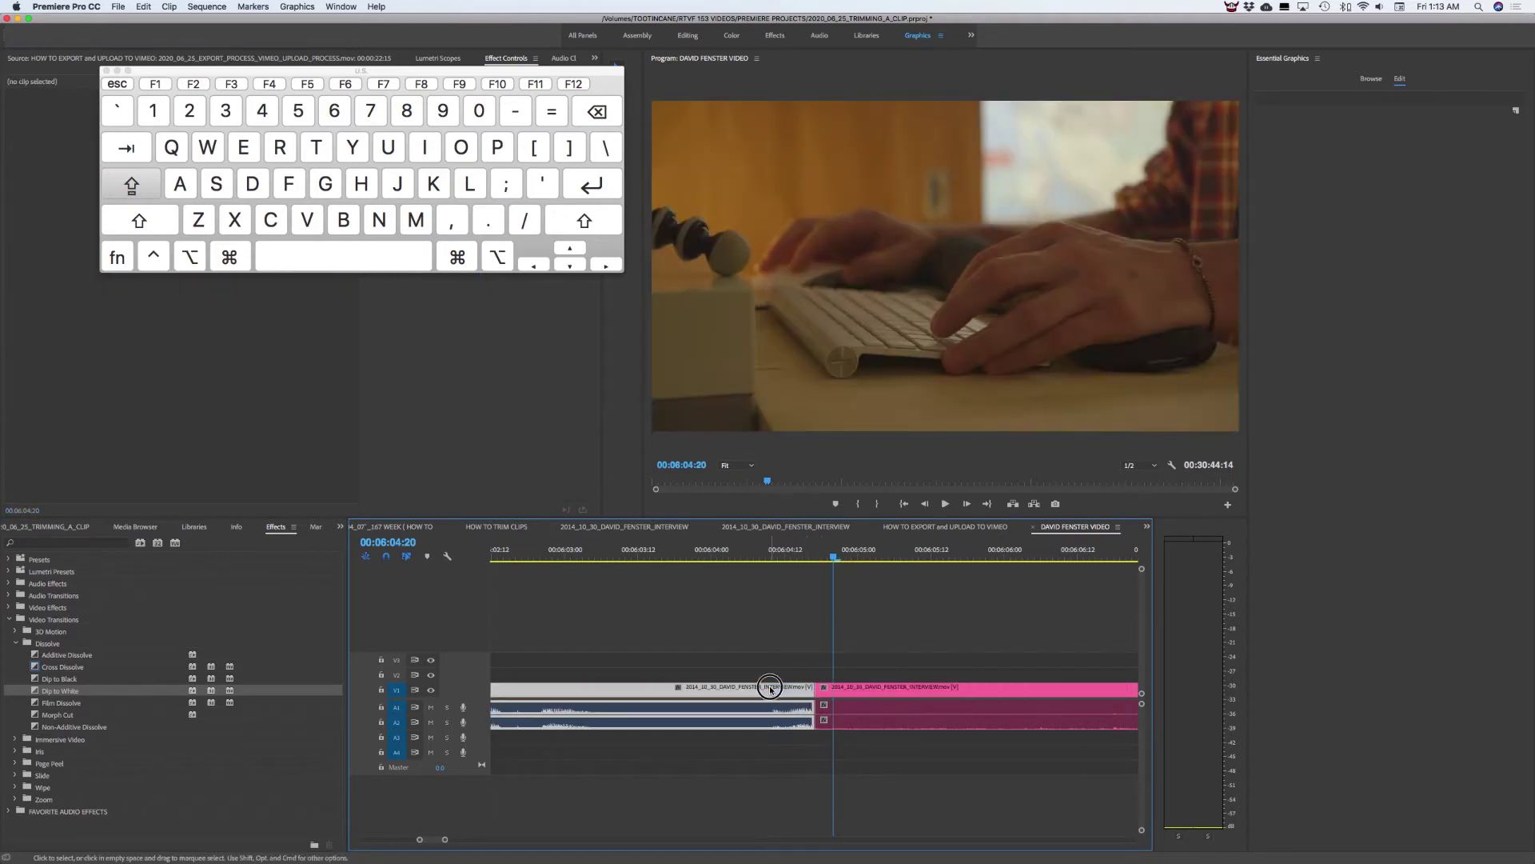
key(Delete)
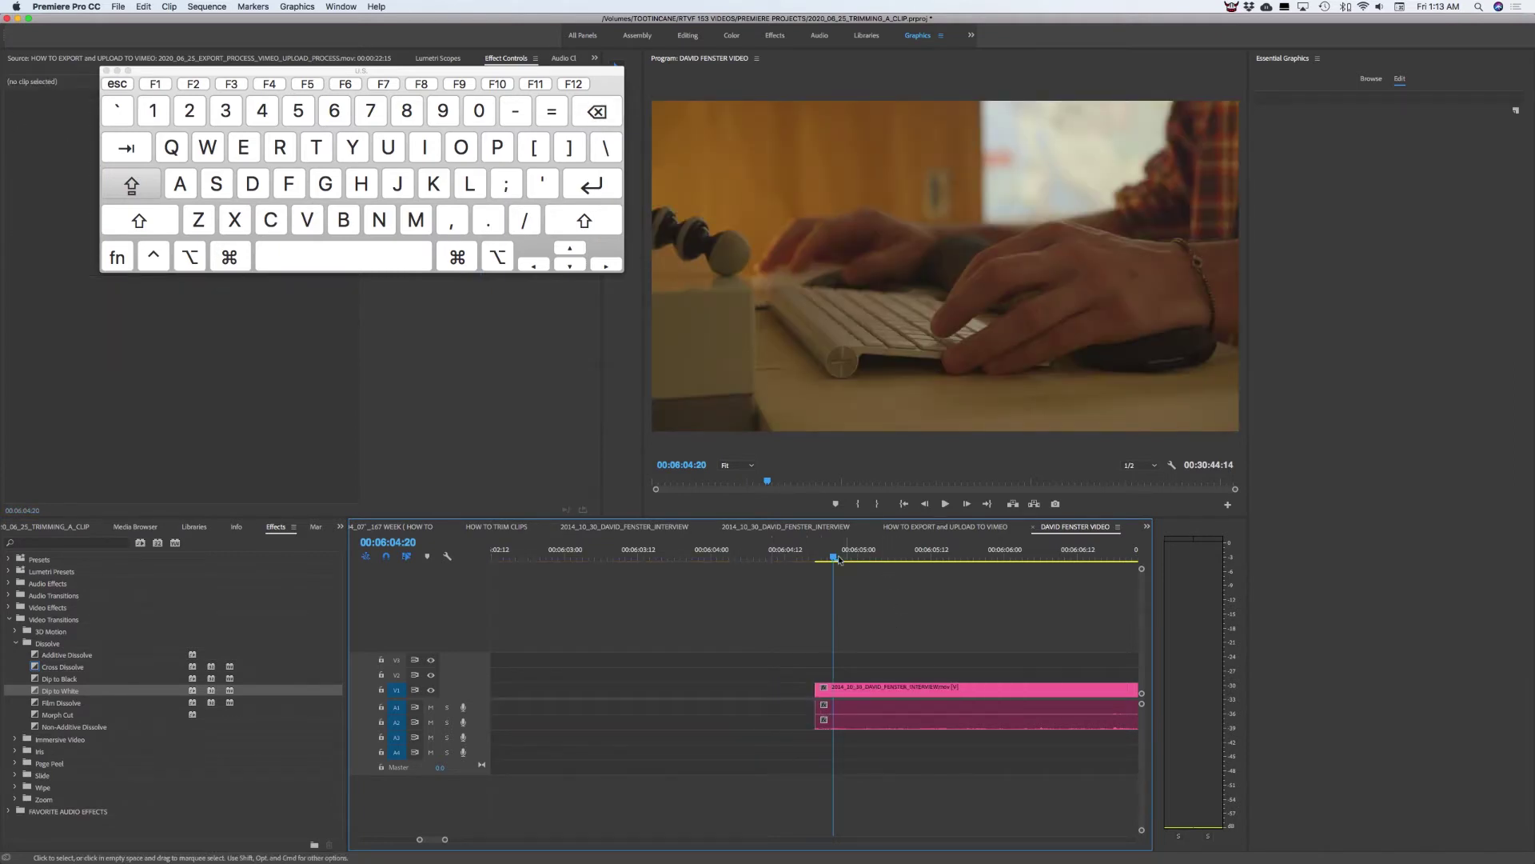
- Apply a Cross Dissolve to the start of the pink clip and play from before it to preview the fade-in
mouse_move(833, 557)
mouse_down()
mouse_move(819, 557)
mouse_move(947, 558)
mouse_move(851, 563)
mouse_up()
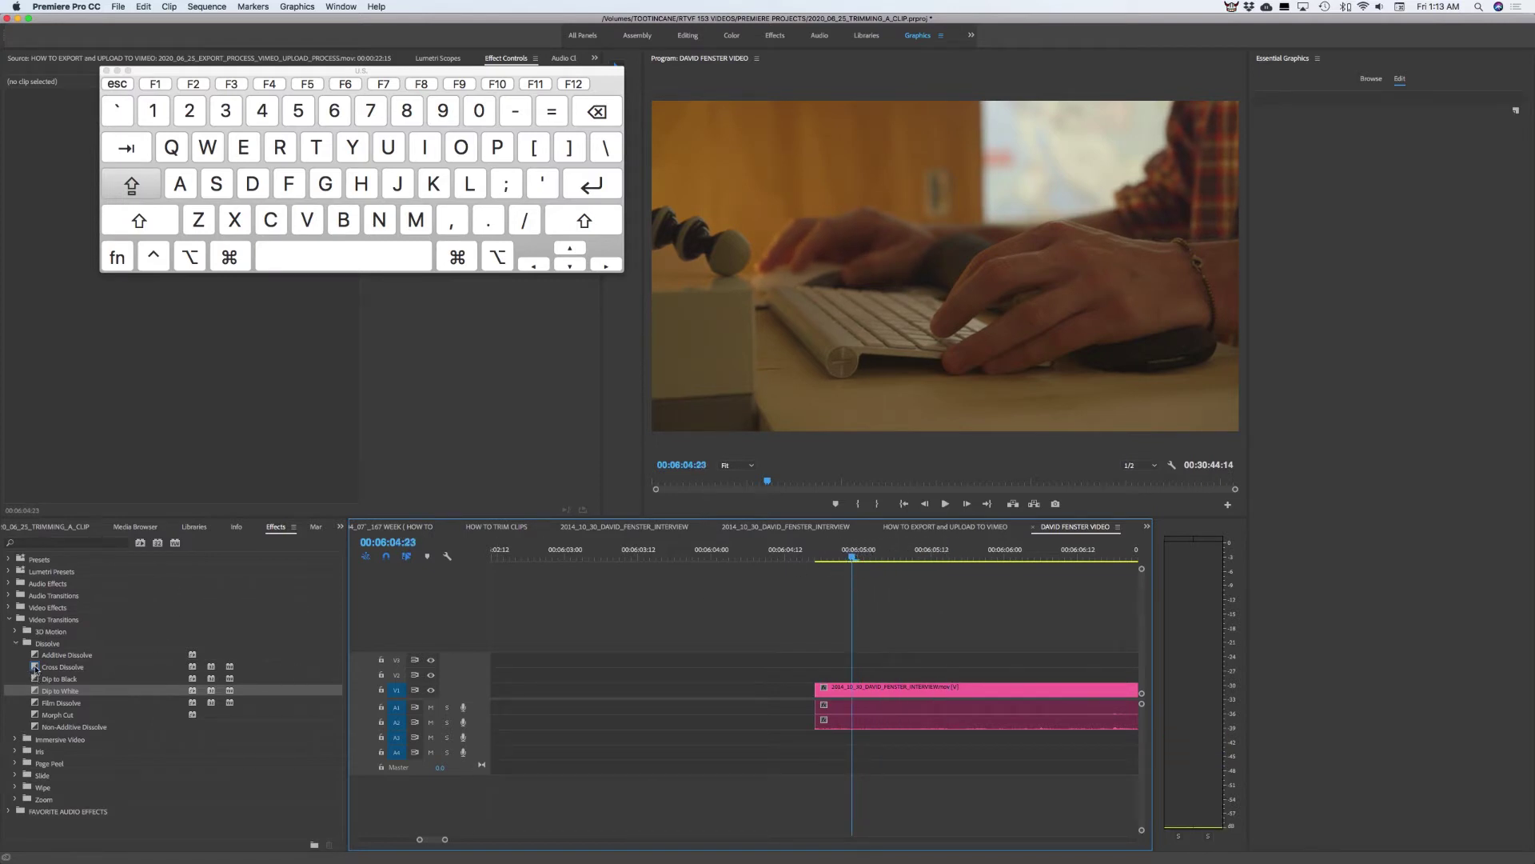
click(35, 668)
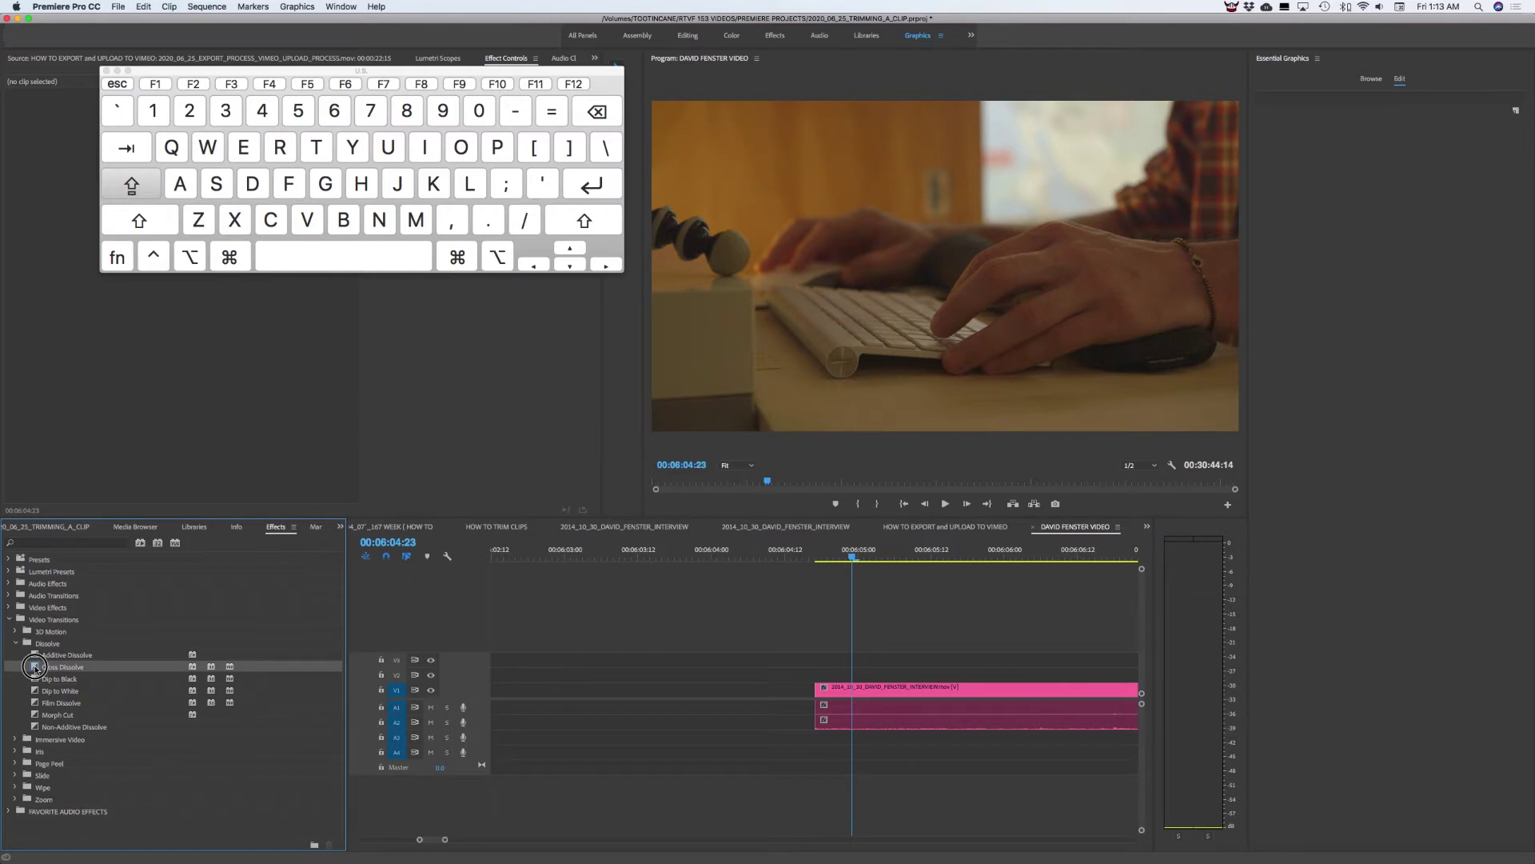
drag(36, 668, 819, 692)
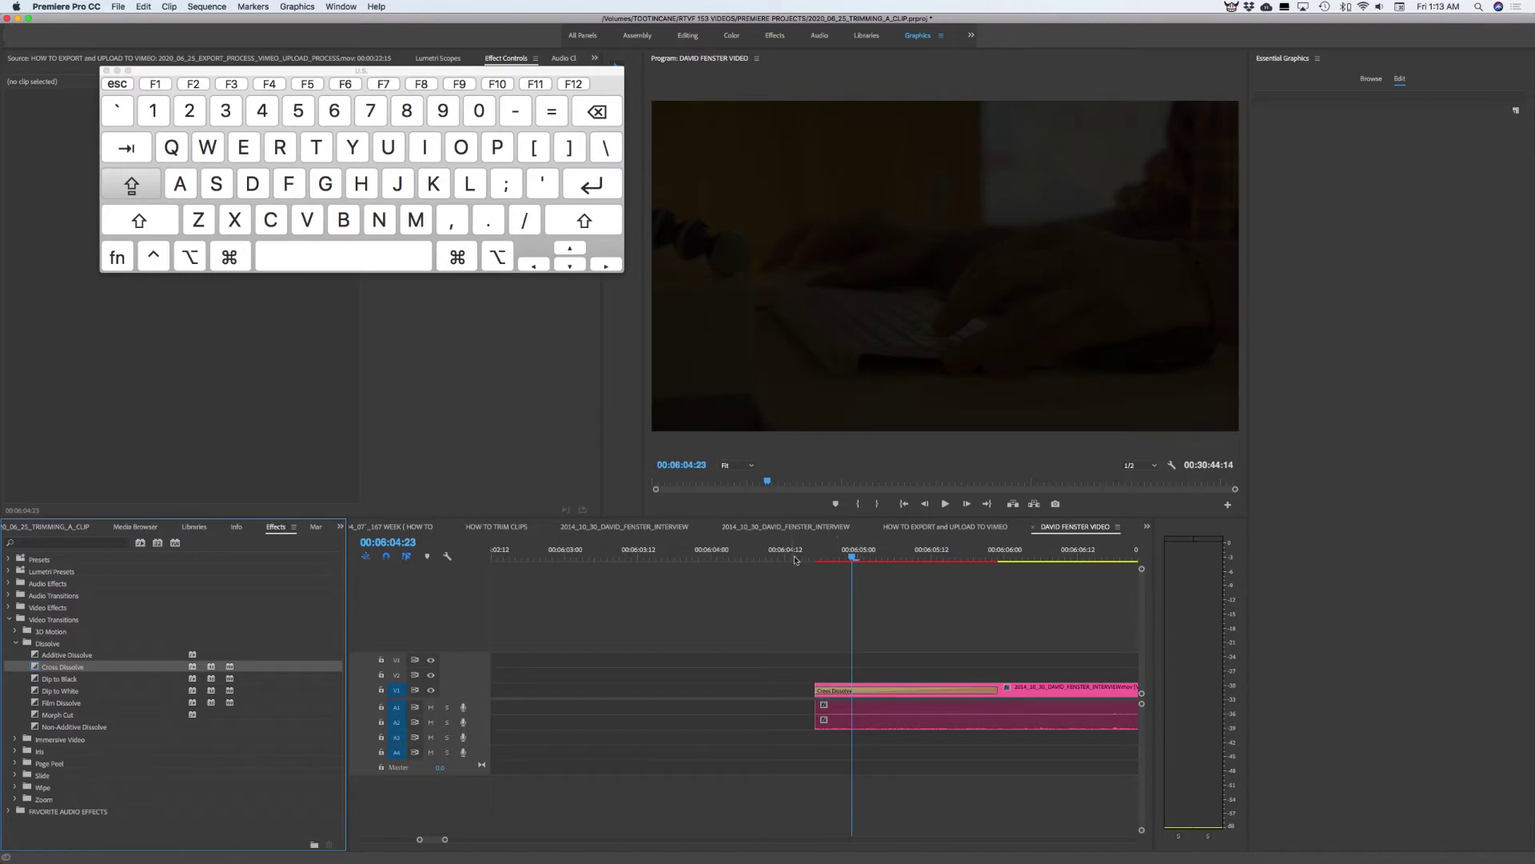
click(795, 560)
key(space)
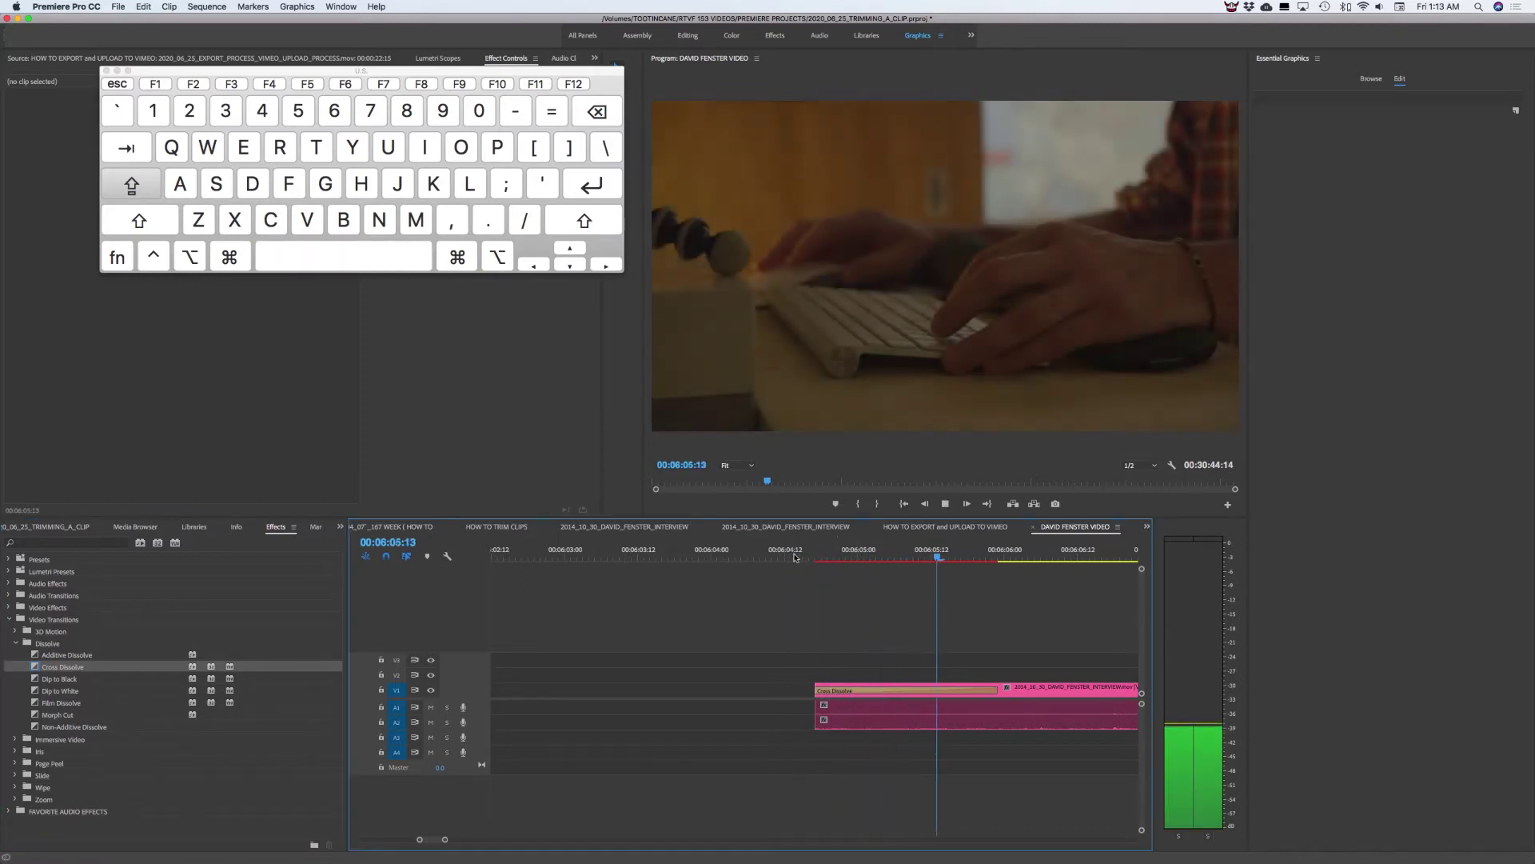
key(space)
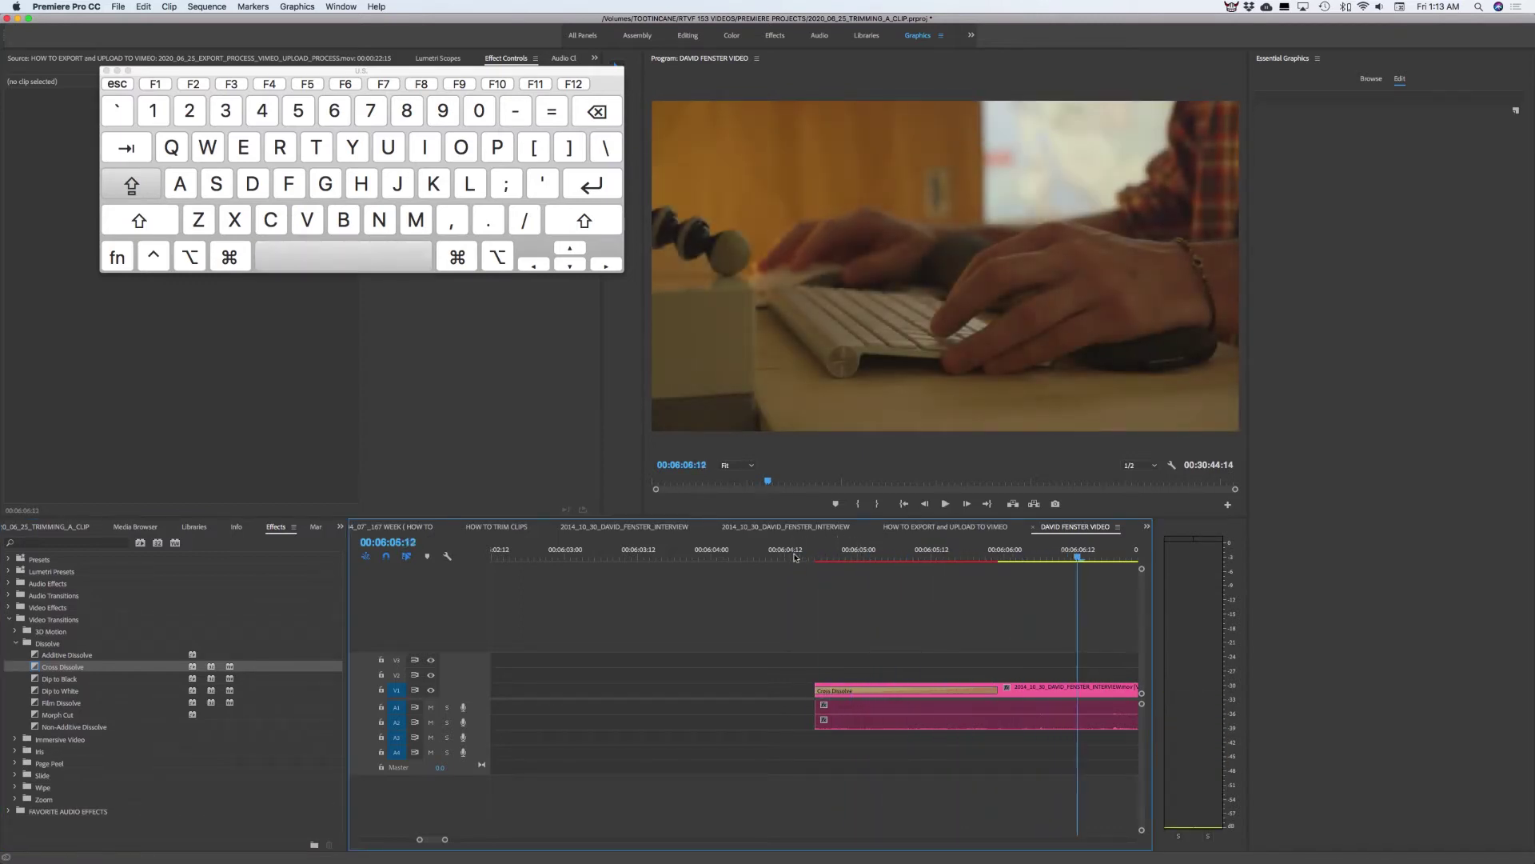
- Shorten the Cross Dissolve at the start of the pink clip slightly, and delete the transition
click(962, 693)
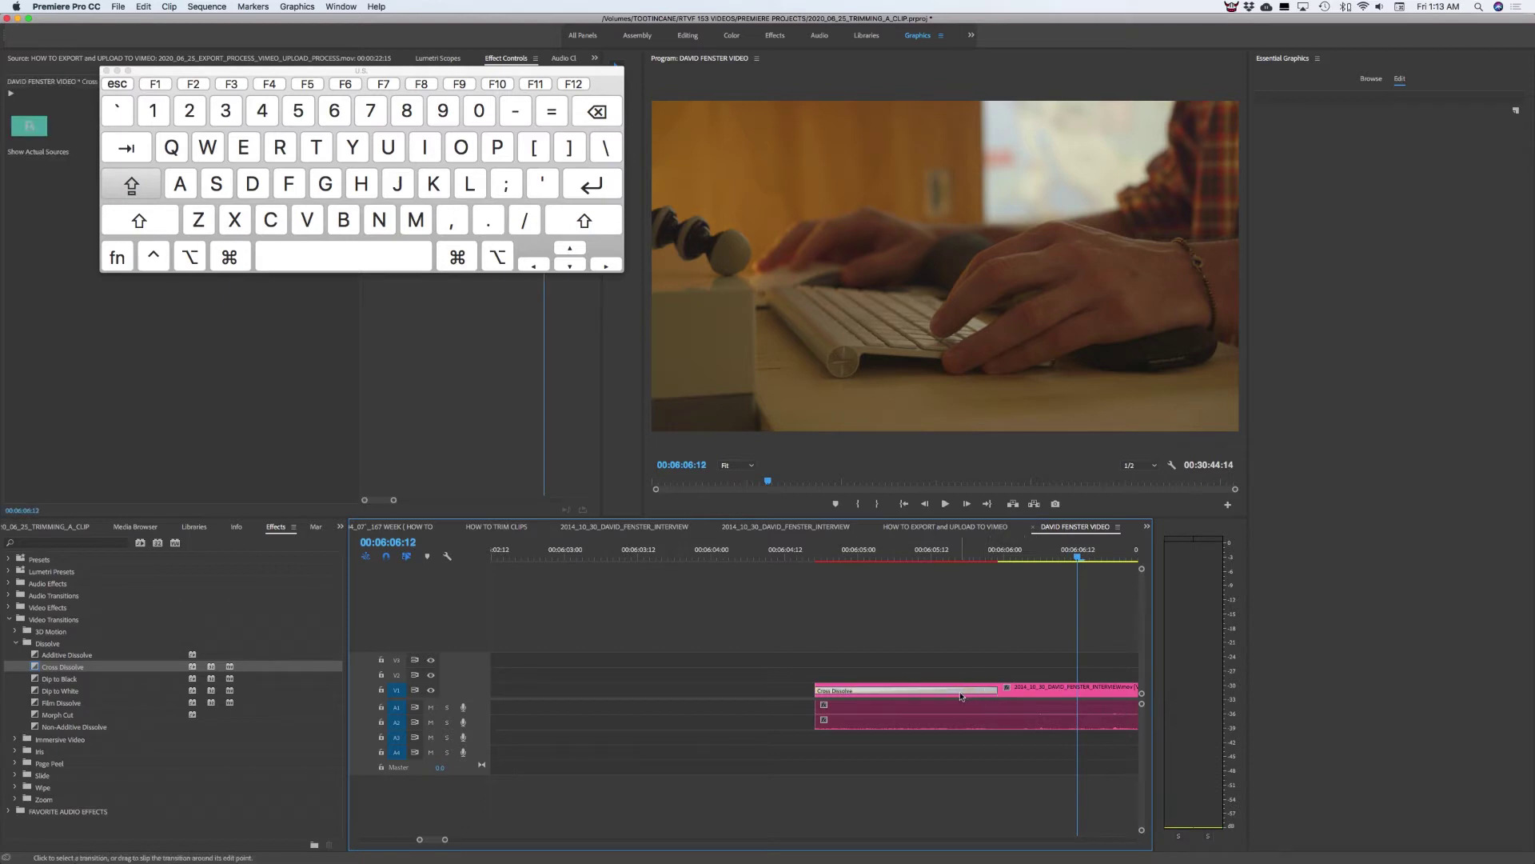
mouse_move(994, 690)
mouse_down()
mouse_move(913, 689)
mouse_move(986, 690)
mouse_up()
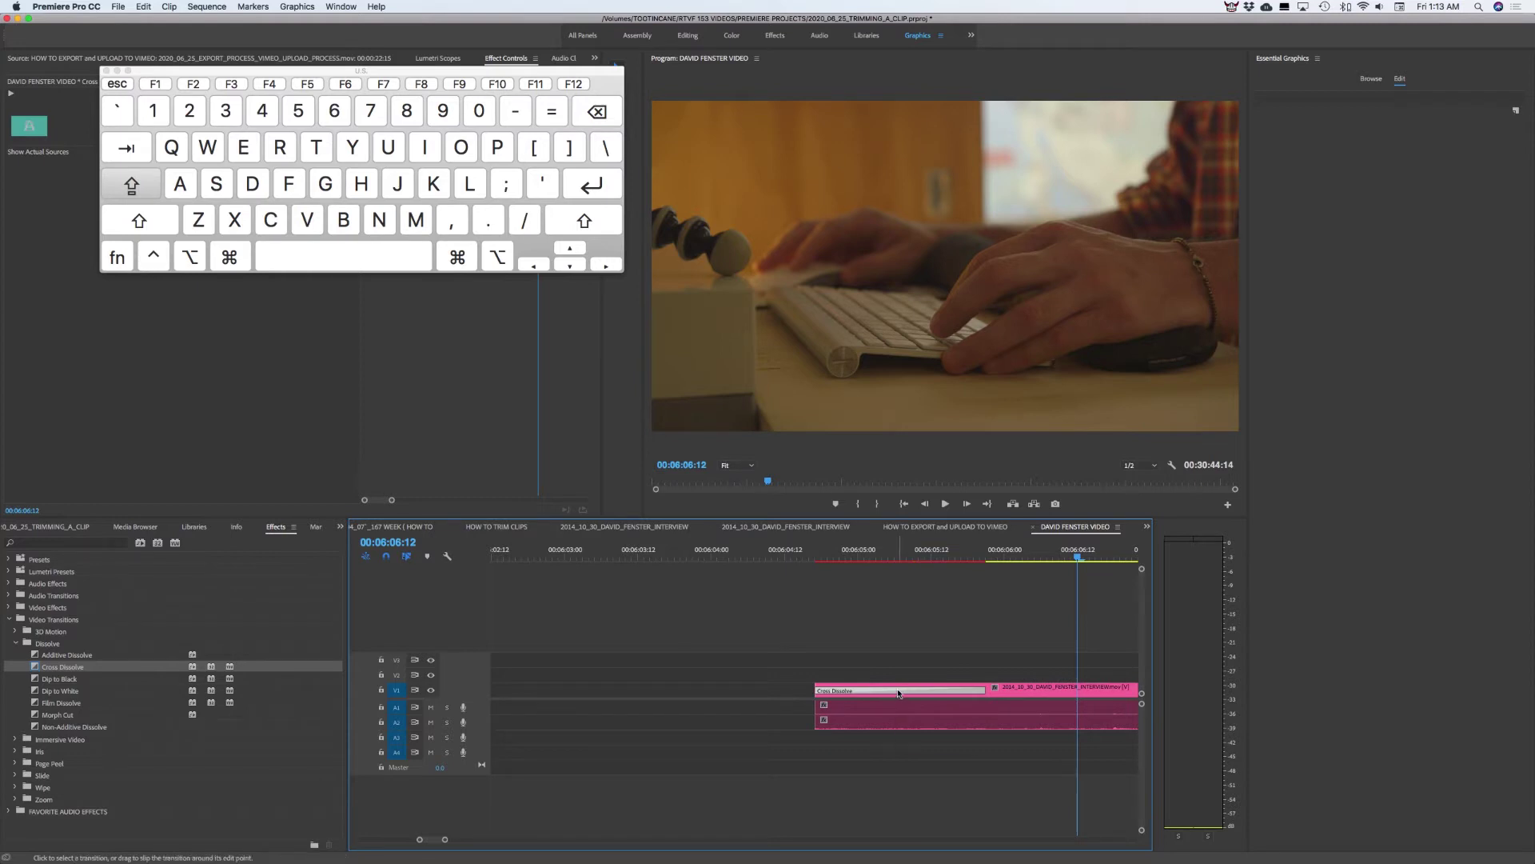
key(BackSpace)
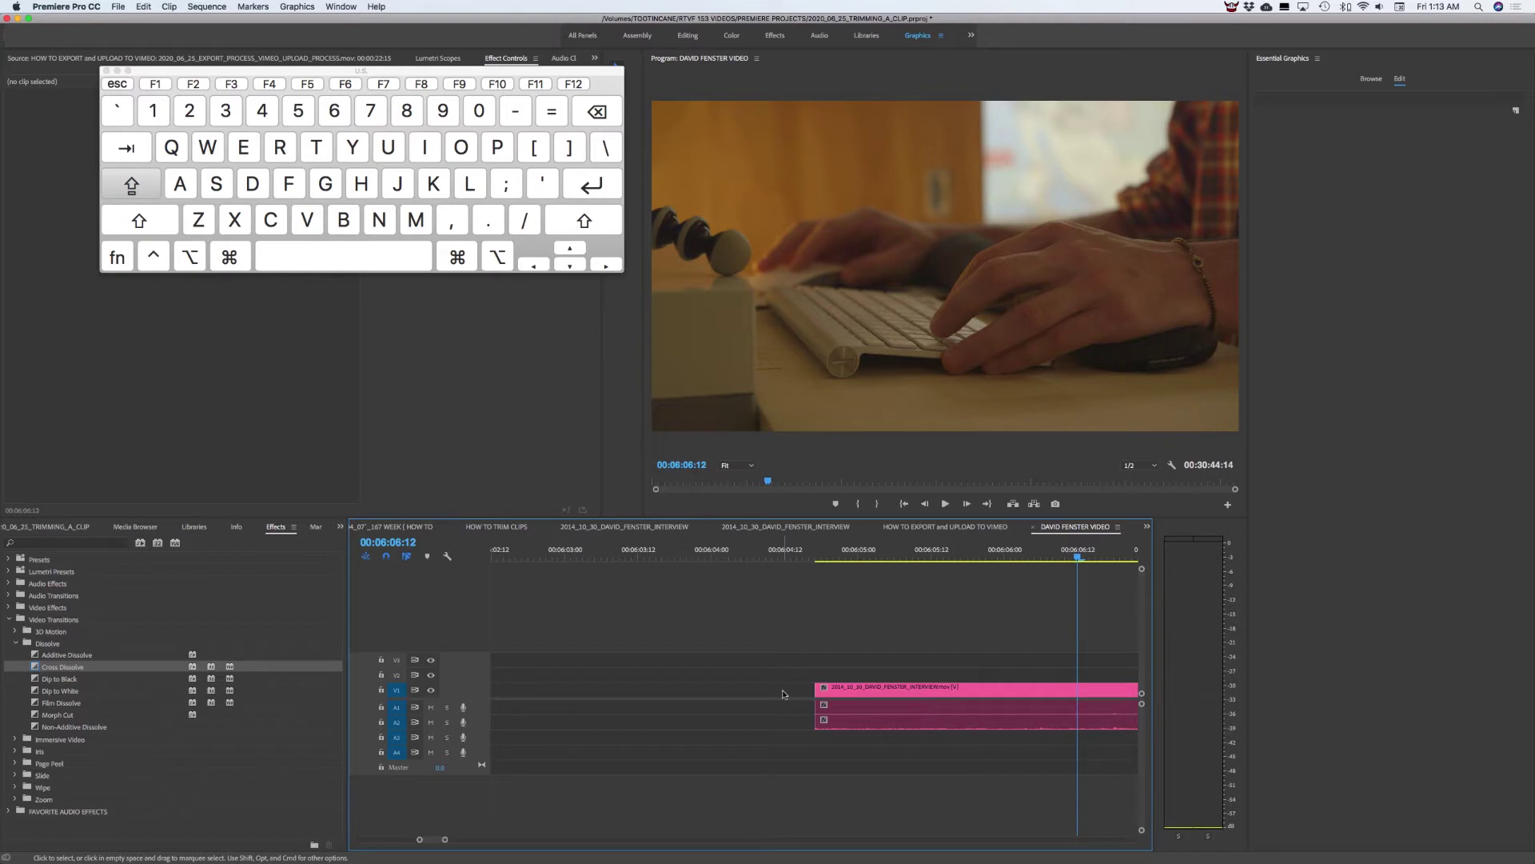
- Undo the recent edits until the deleted blue clip is restored before the pink clip with no transition at the cut
key(super+z)
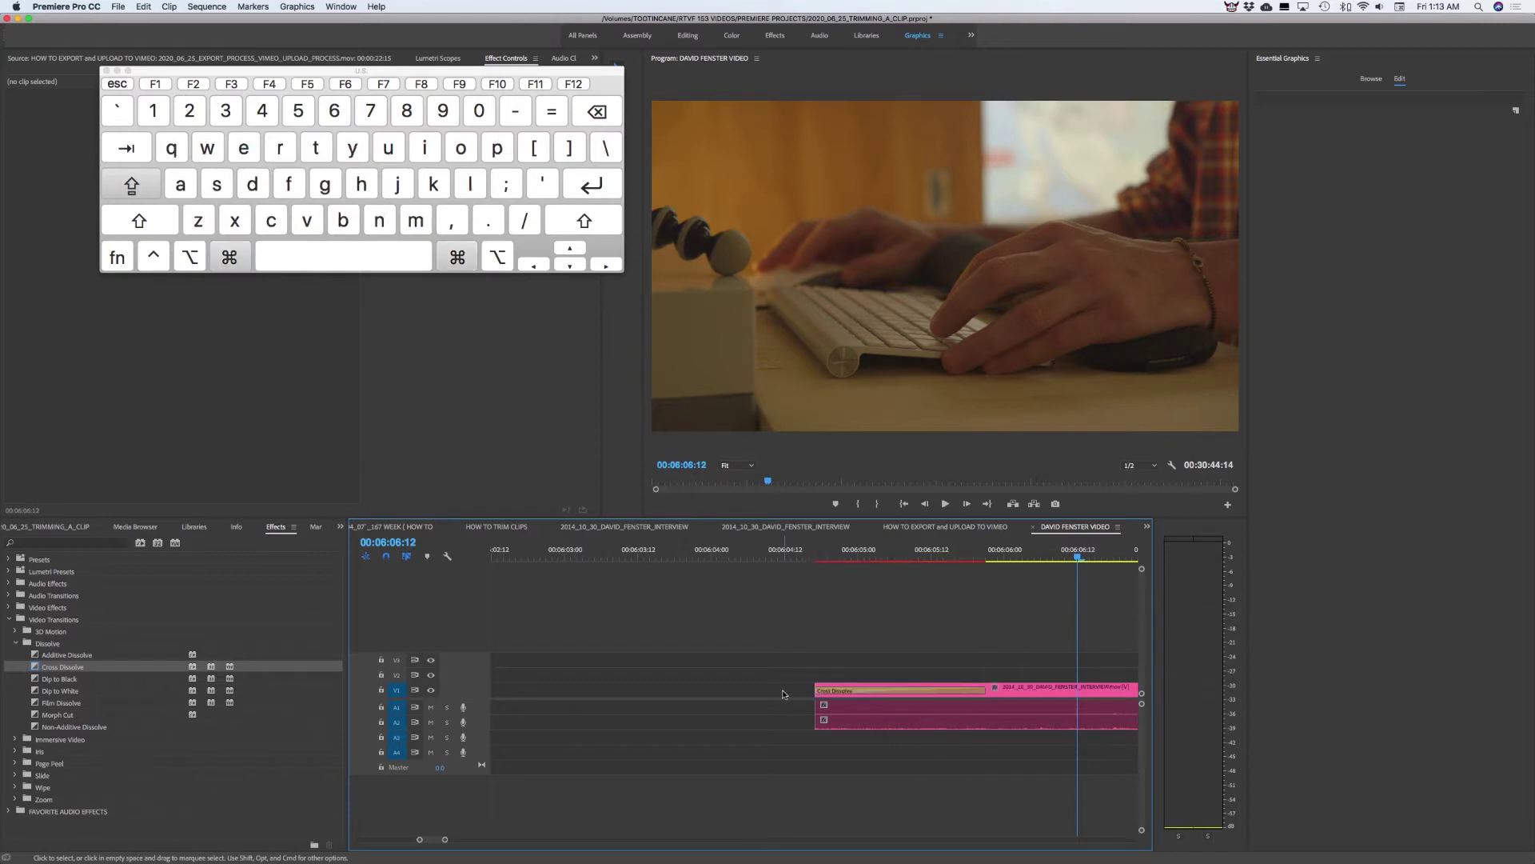
key(super+shift+z)
key(super+z)
key(super+shift+z)
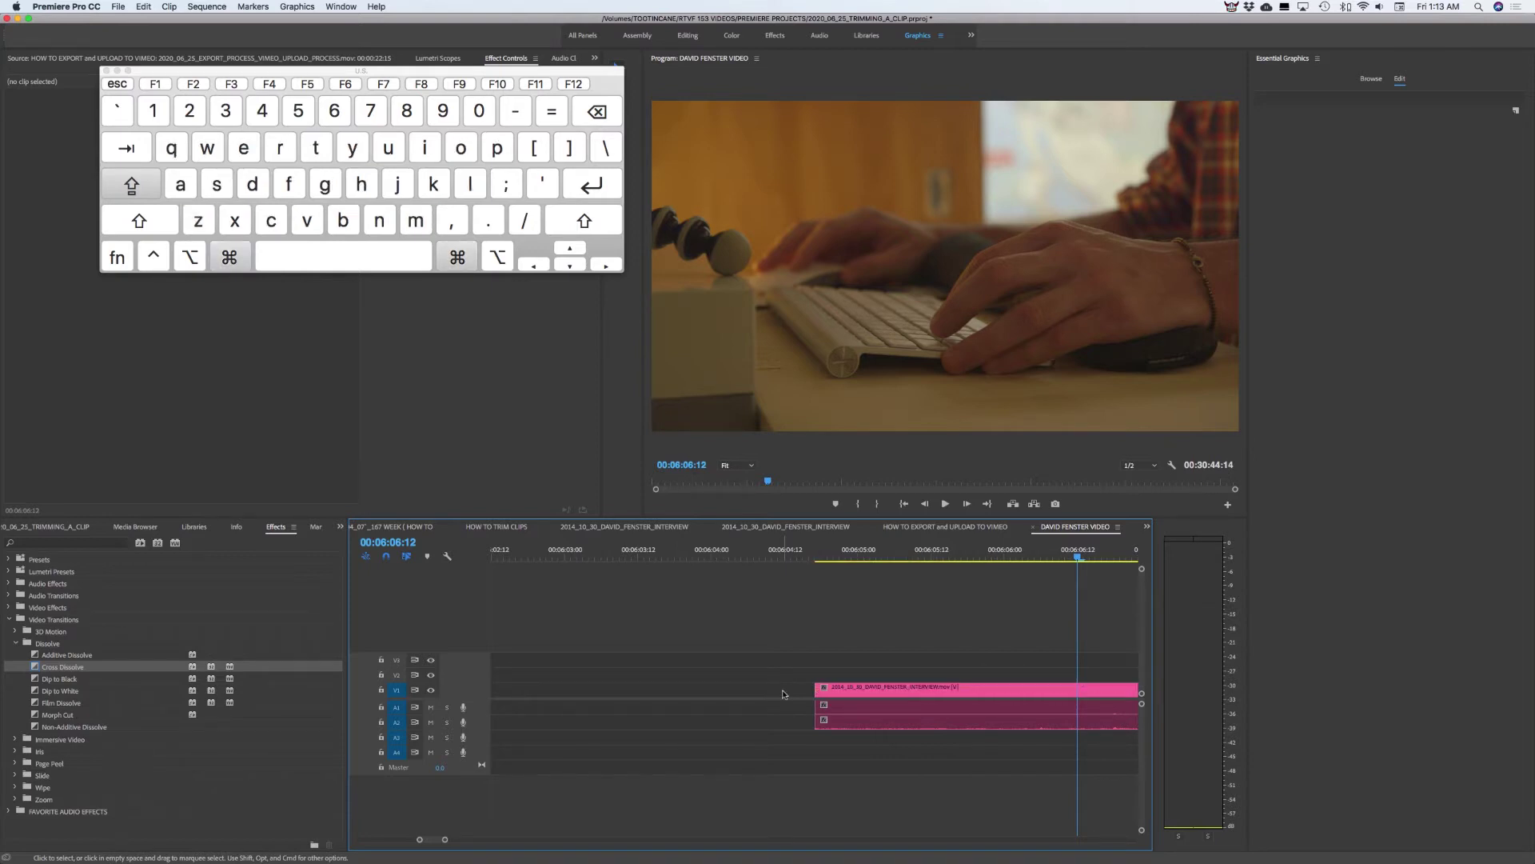
key(super+shift+z)
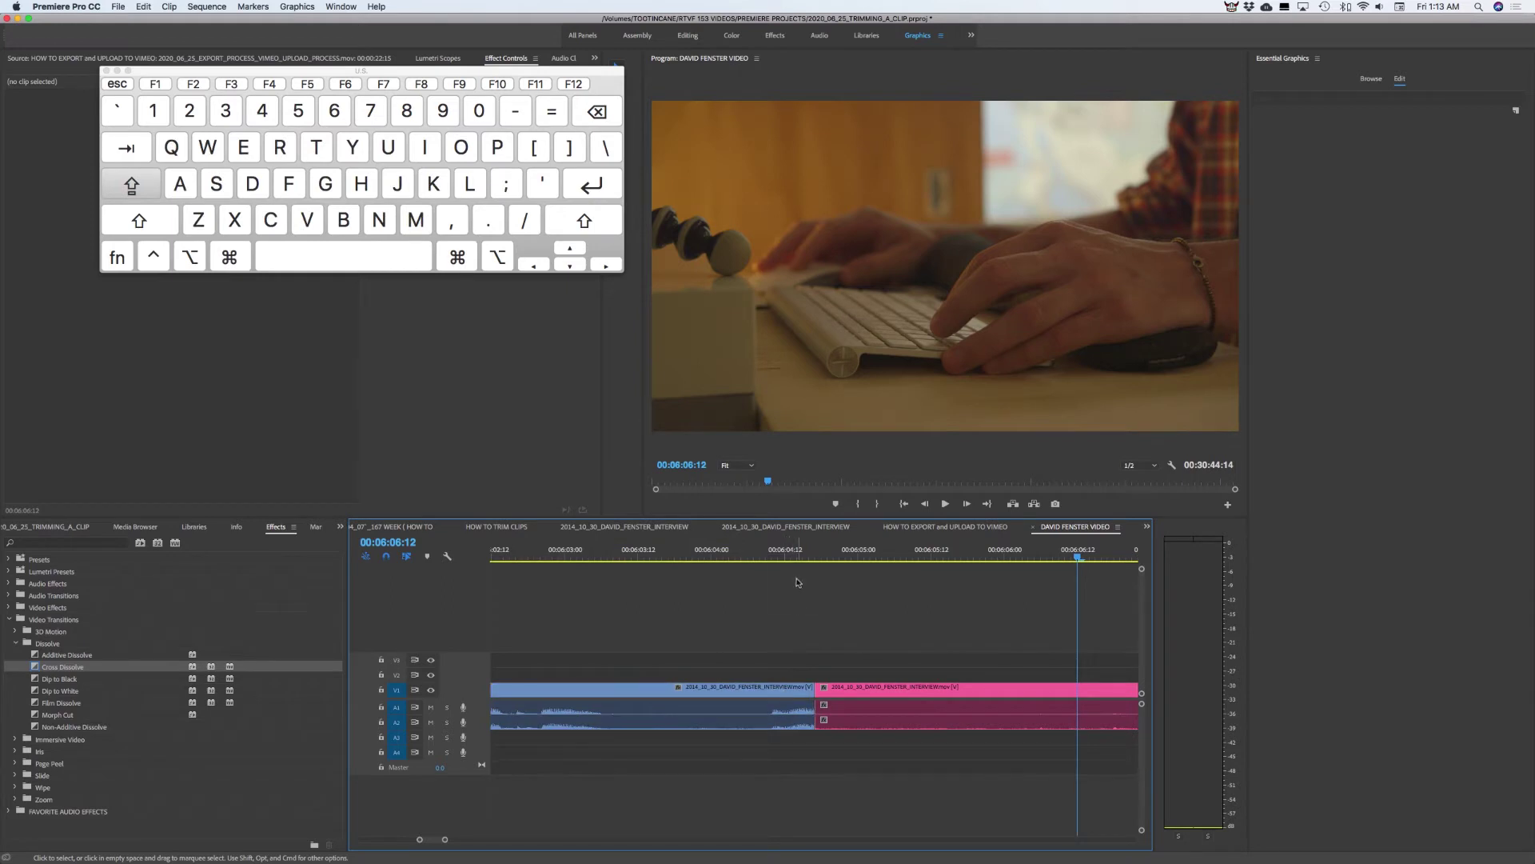
- Place the playhead at 00:06:04:14, collapse the Video Transitions folder and close the on-screen keyboard viewer
click(796, 552)
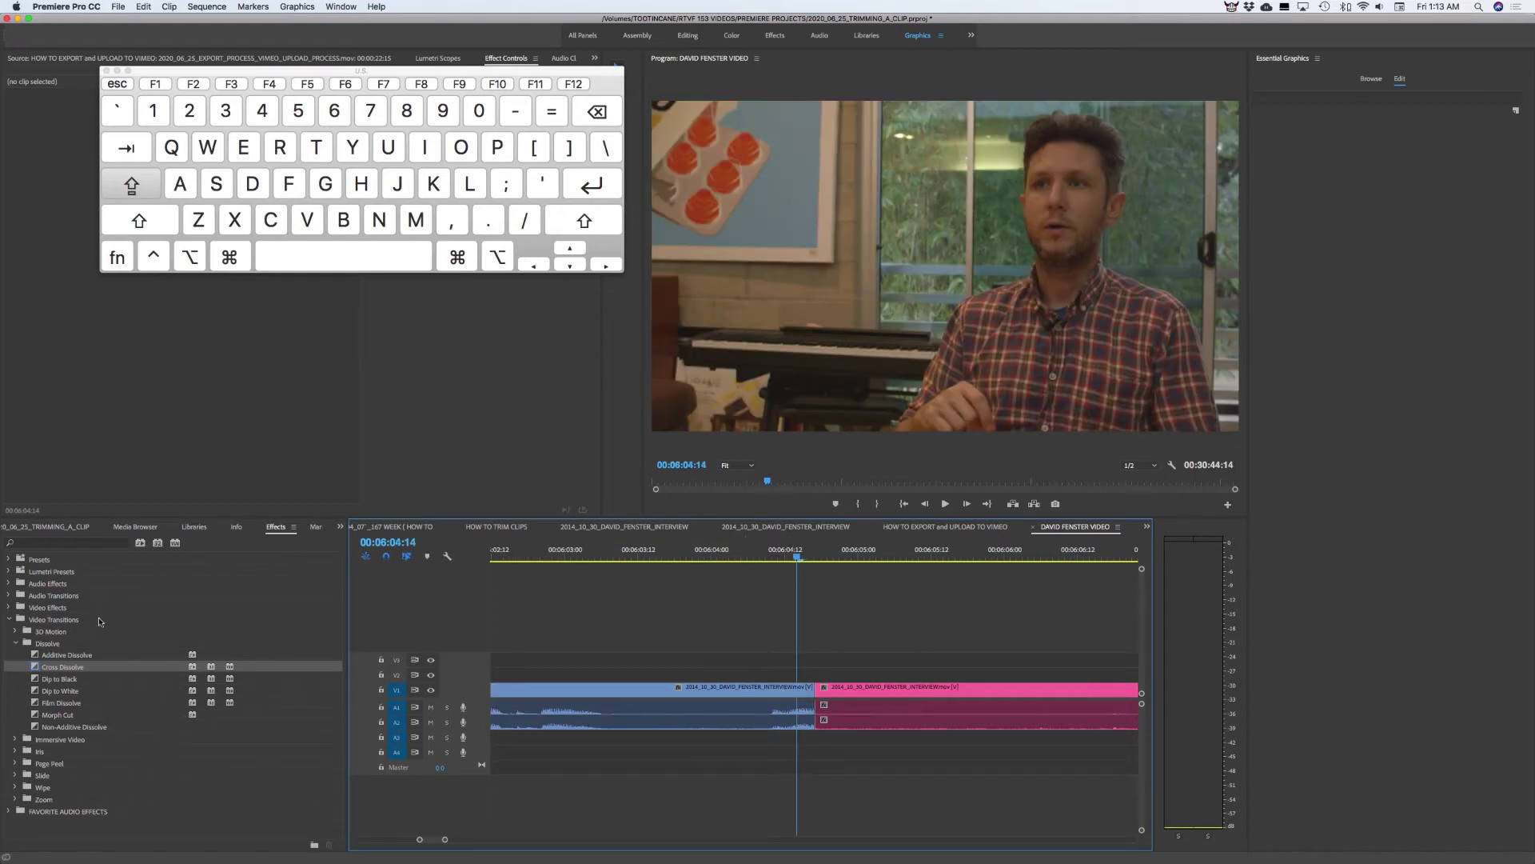
click(11, 619)
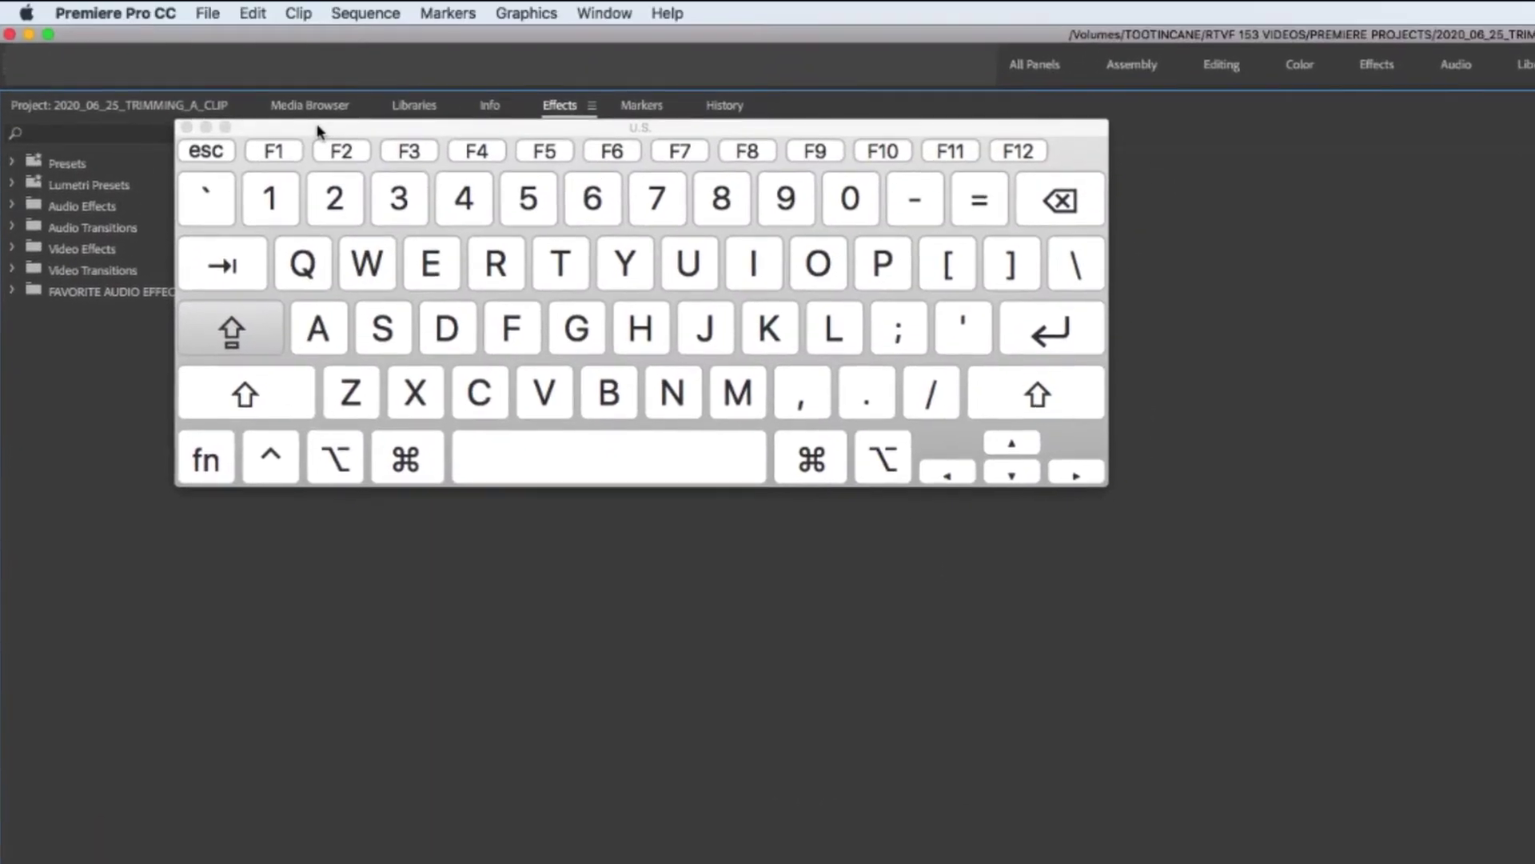
drag(319, 130, 1365, 138)
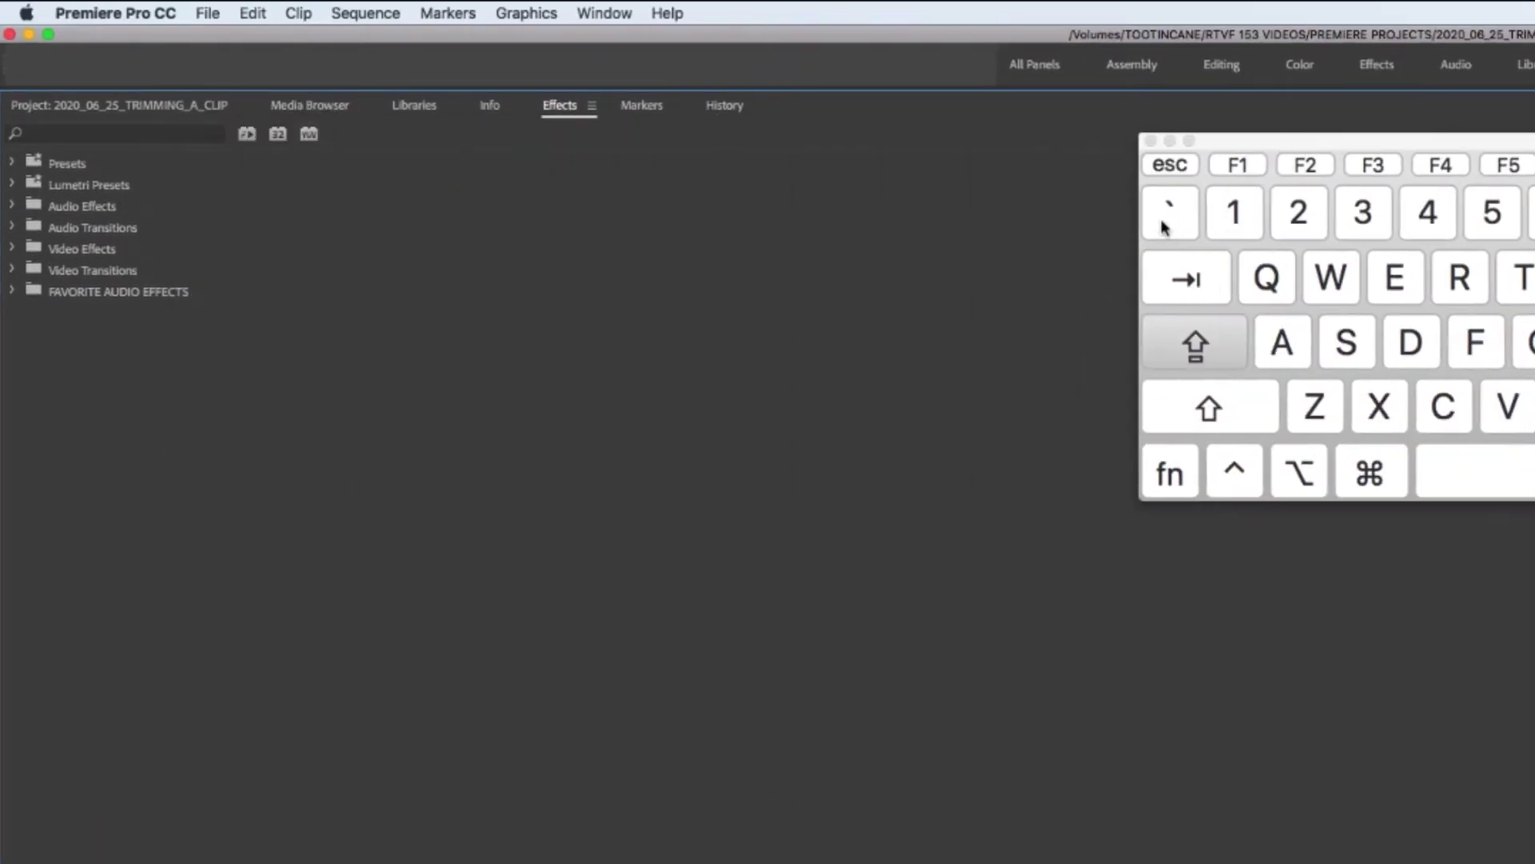
click(1150, 141)
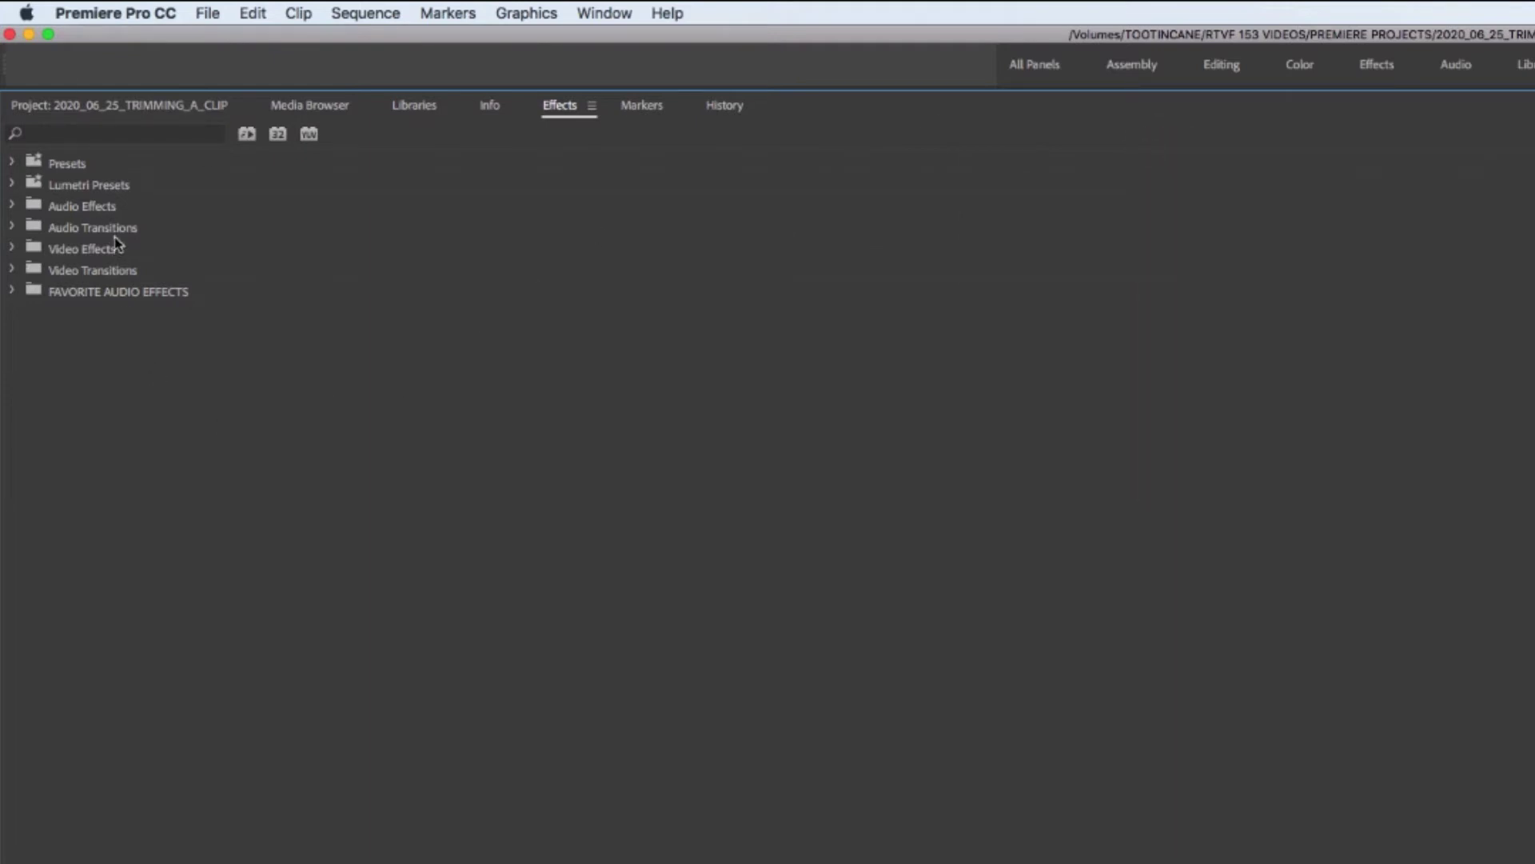
- Apply the Magnify effect from the Distort video effects to the pink clip, with the playhead at 00:06:04:19
click(13, 248)
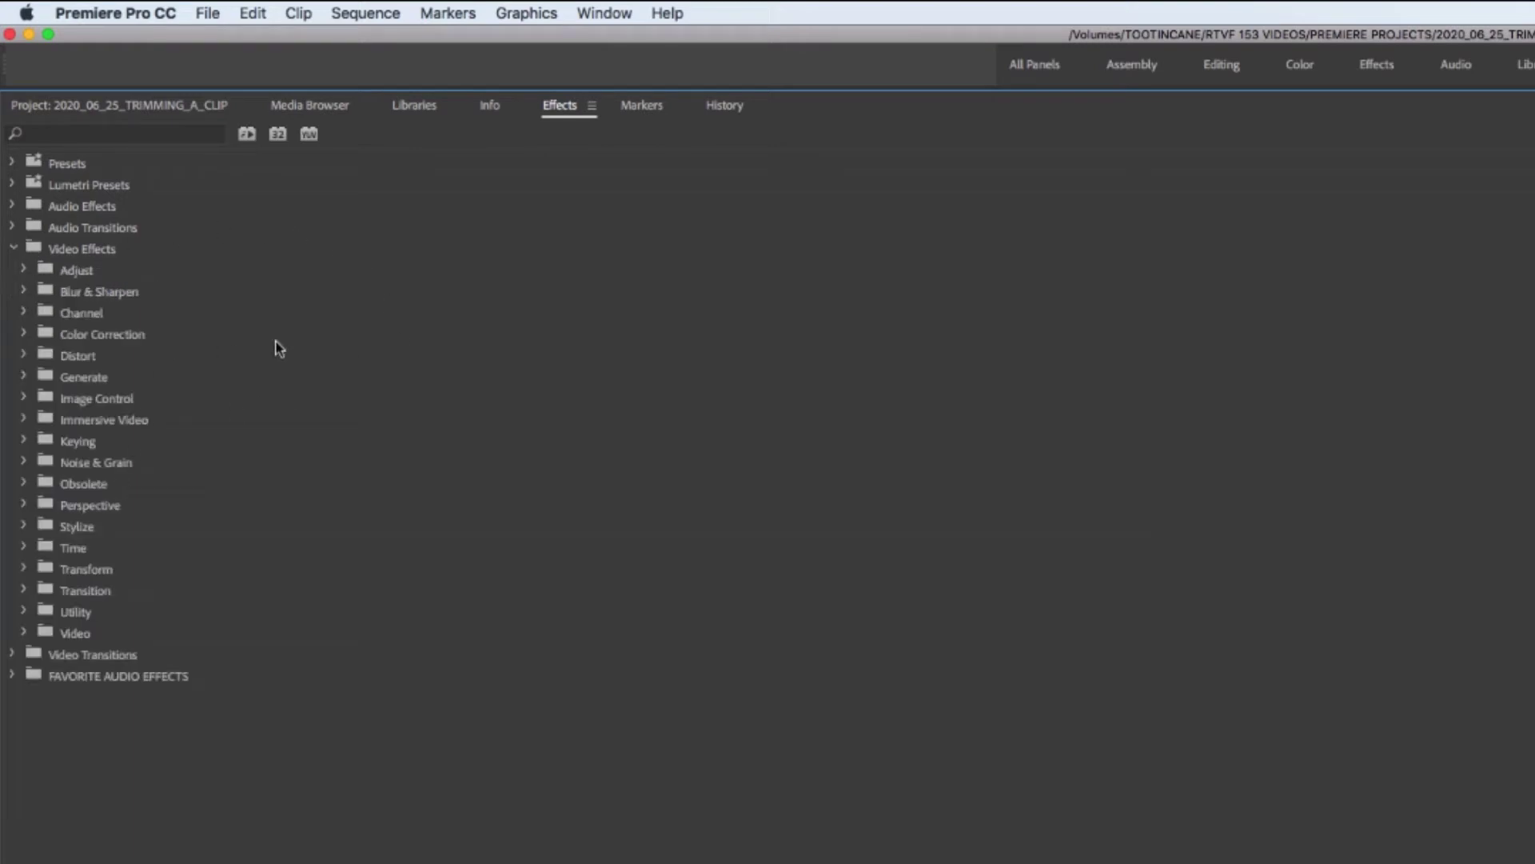
click(23, 355)
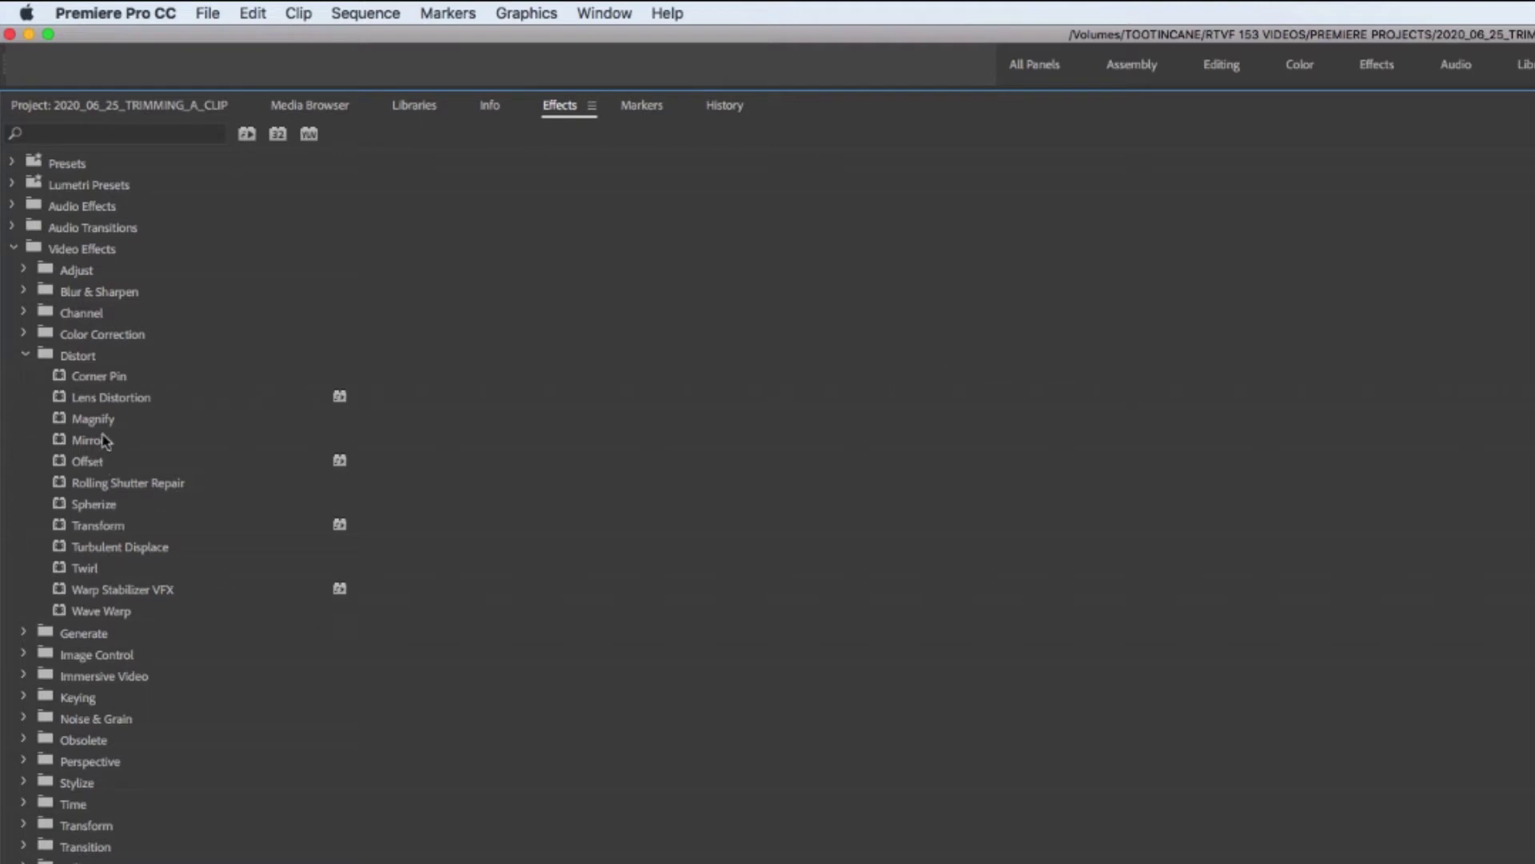
click(94, 418)
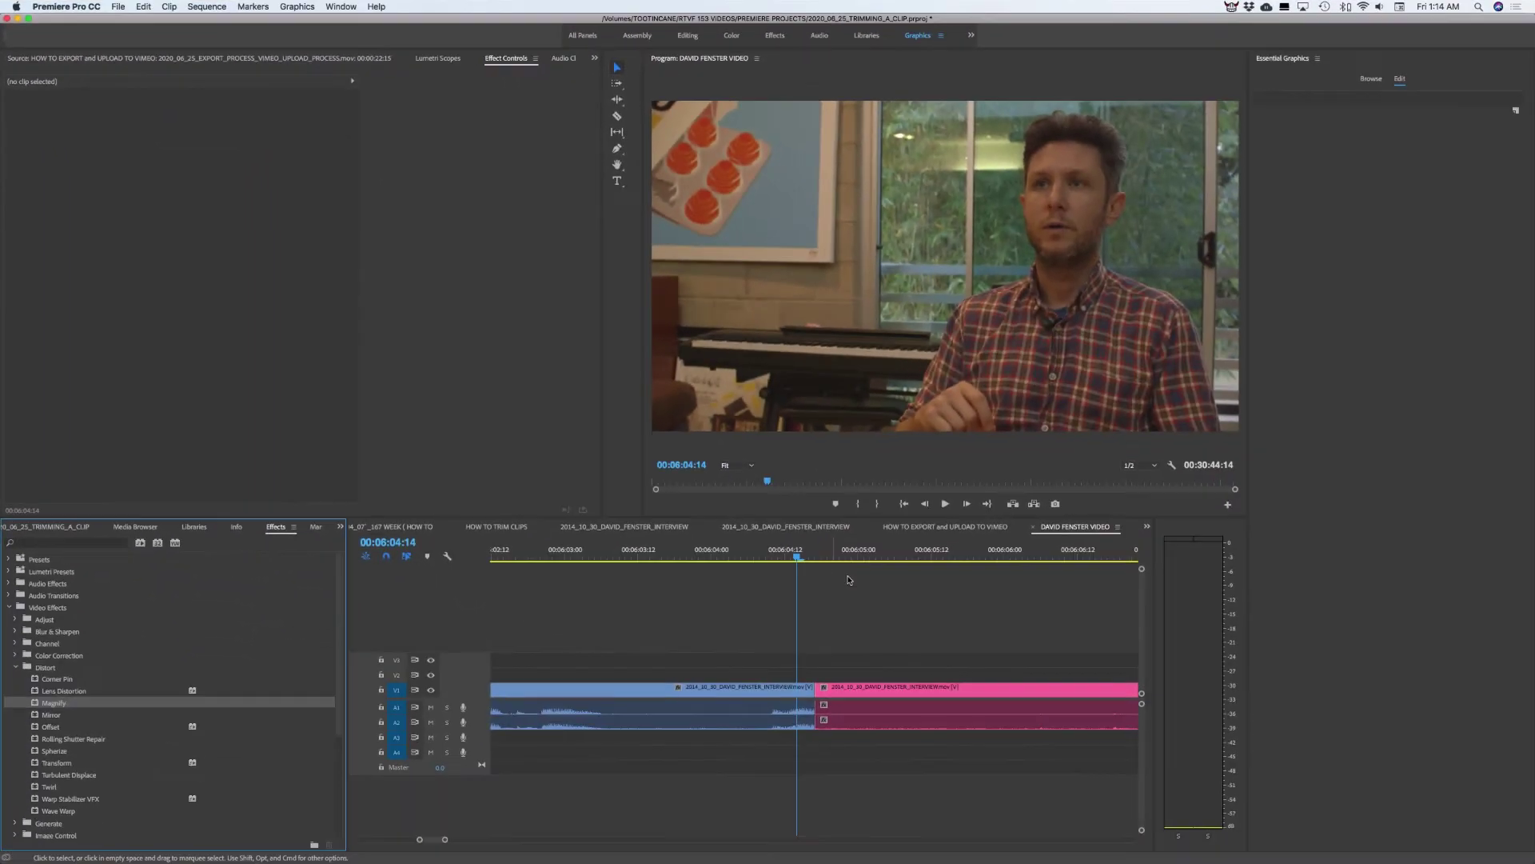
click(849, 580)
key(shift+Right)
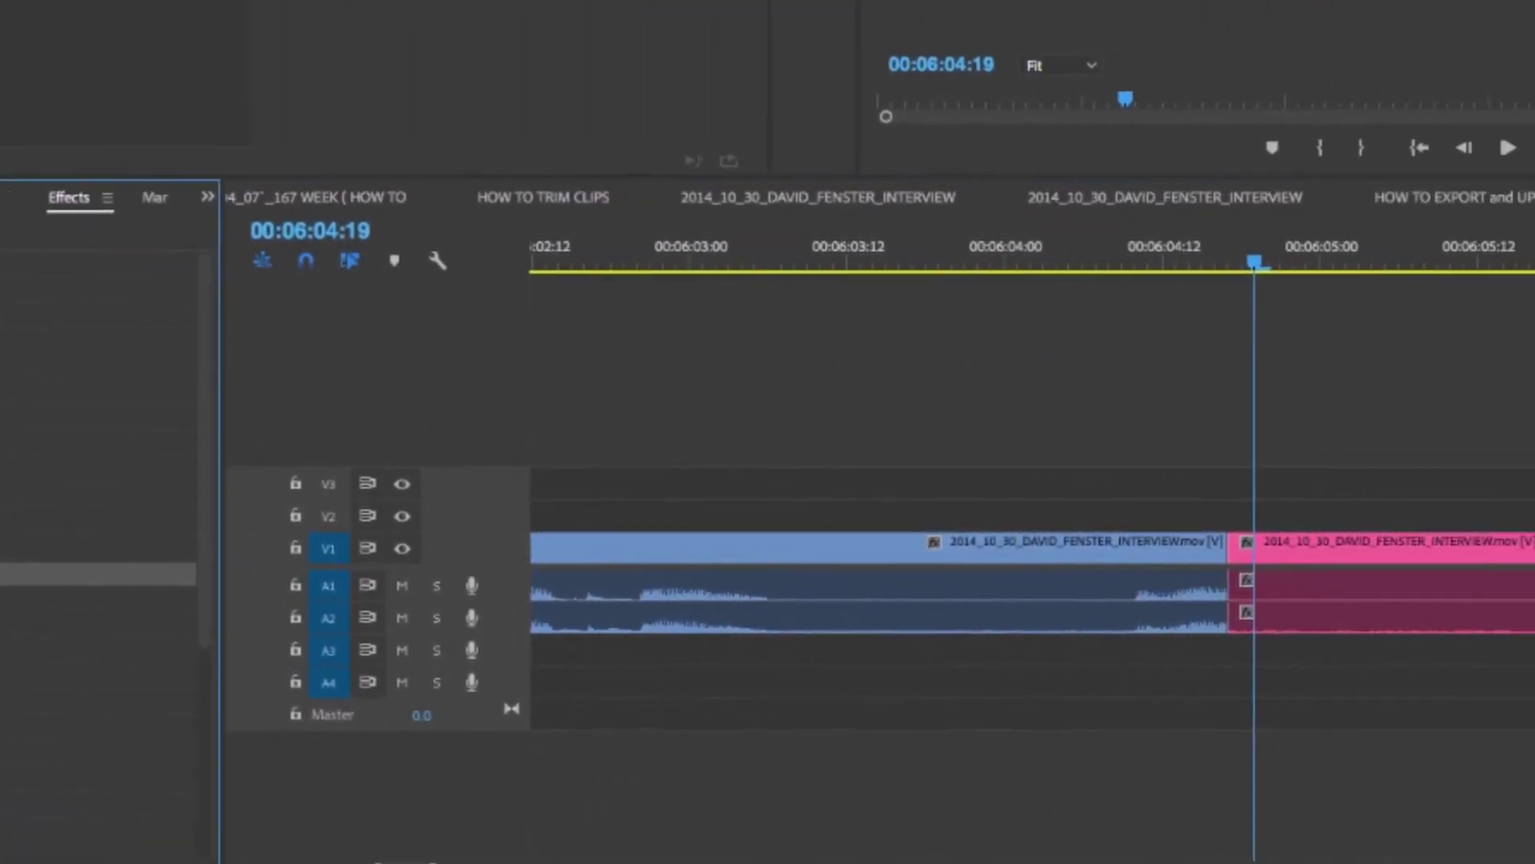
drag(790, 477, 766, 584)
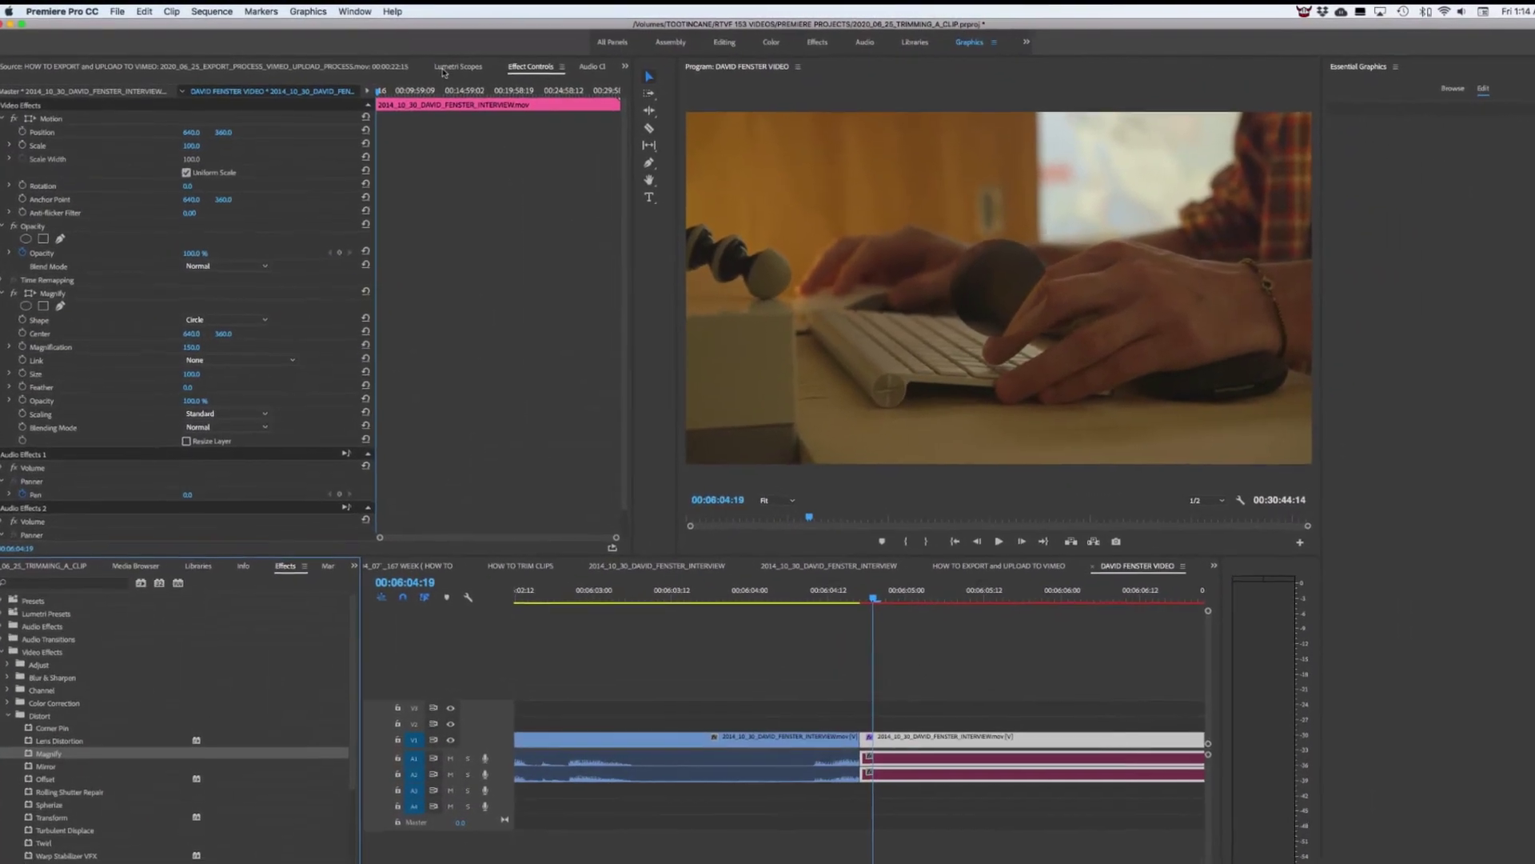
- View the Source monitor and Audio Clip Mixer, return to the Source monitor and move the playhead to 00:06:04:23
click(444, 64)
click(382, 65)
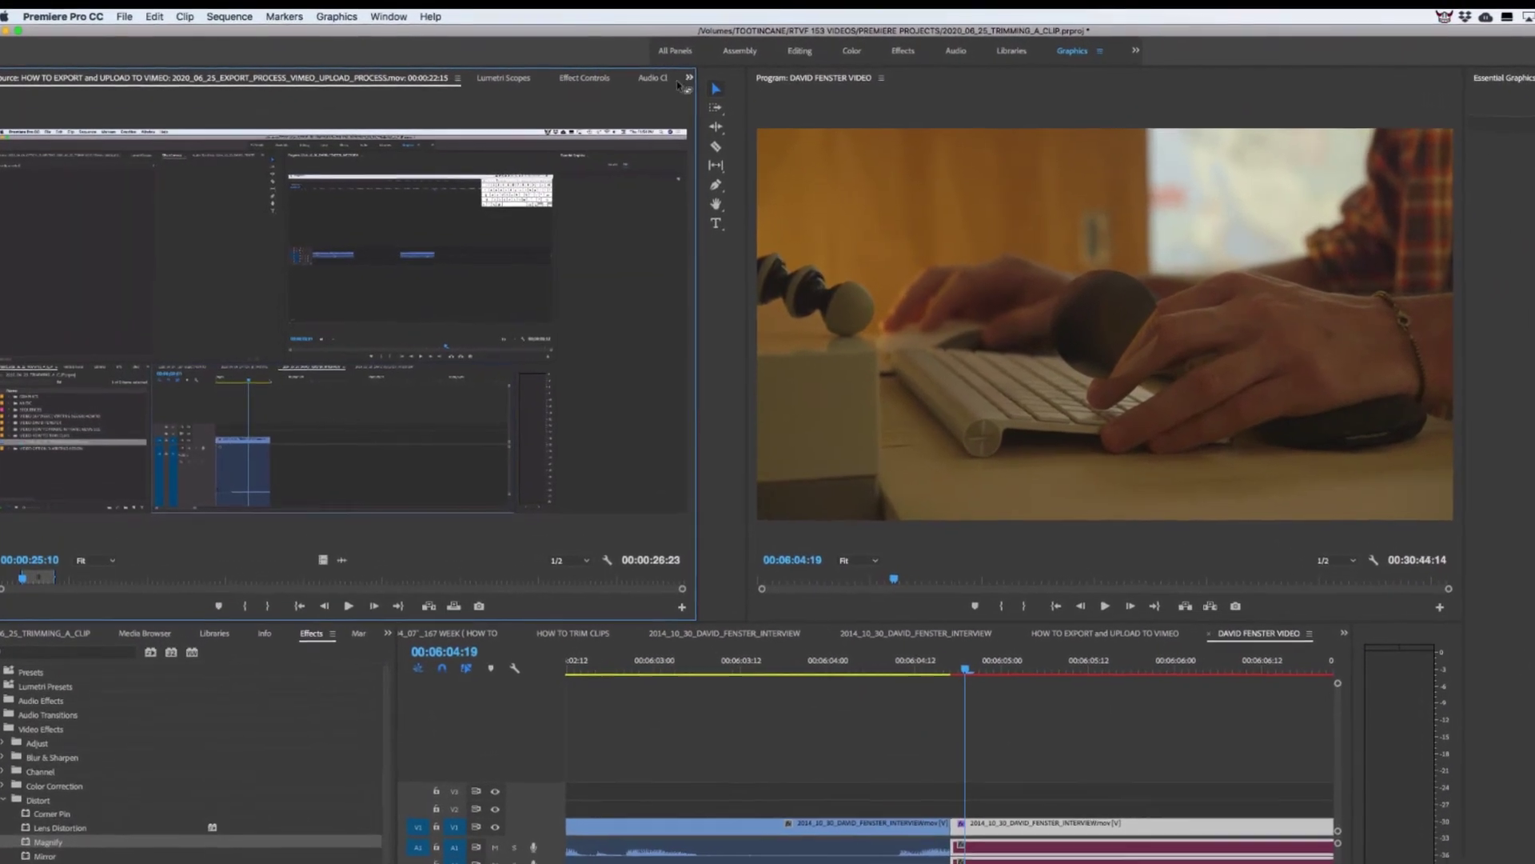
click(636, 75)
click(673, 75)
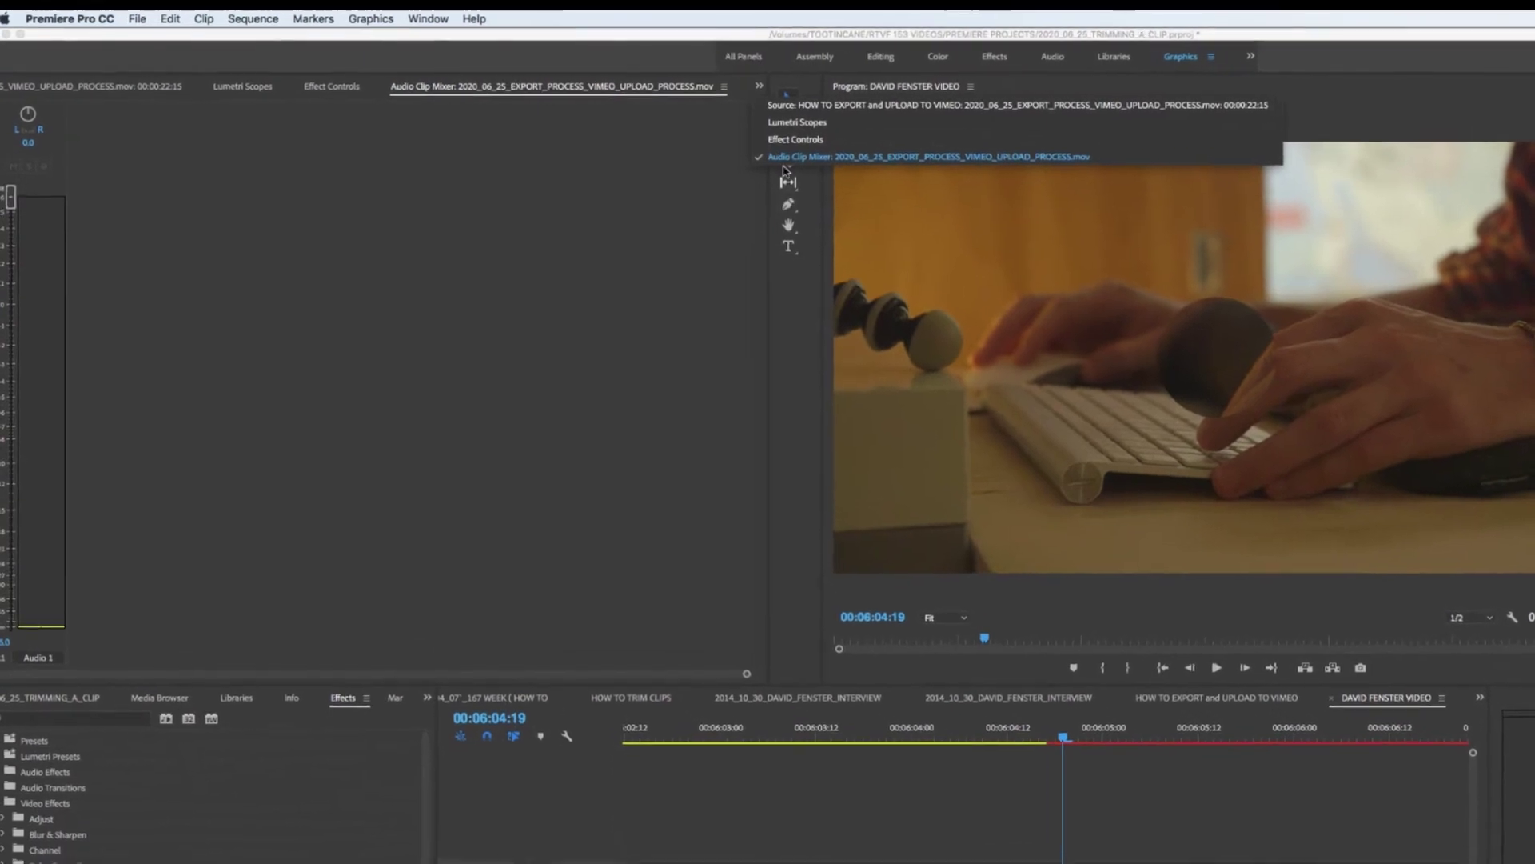
click(784, 102)
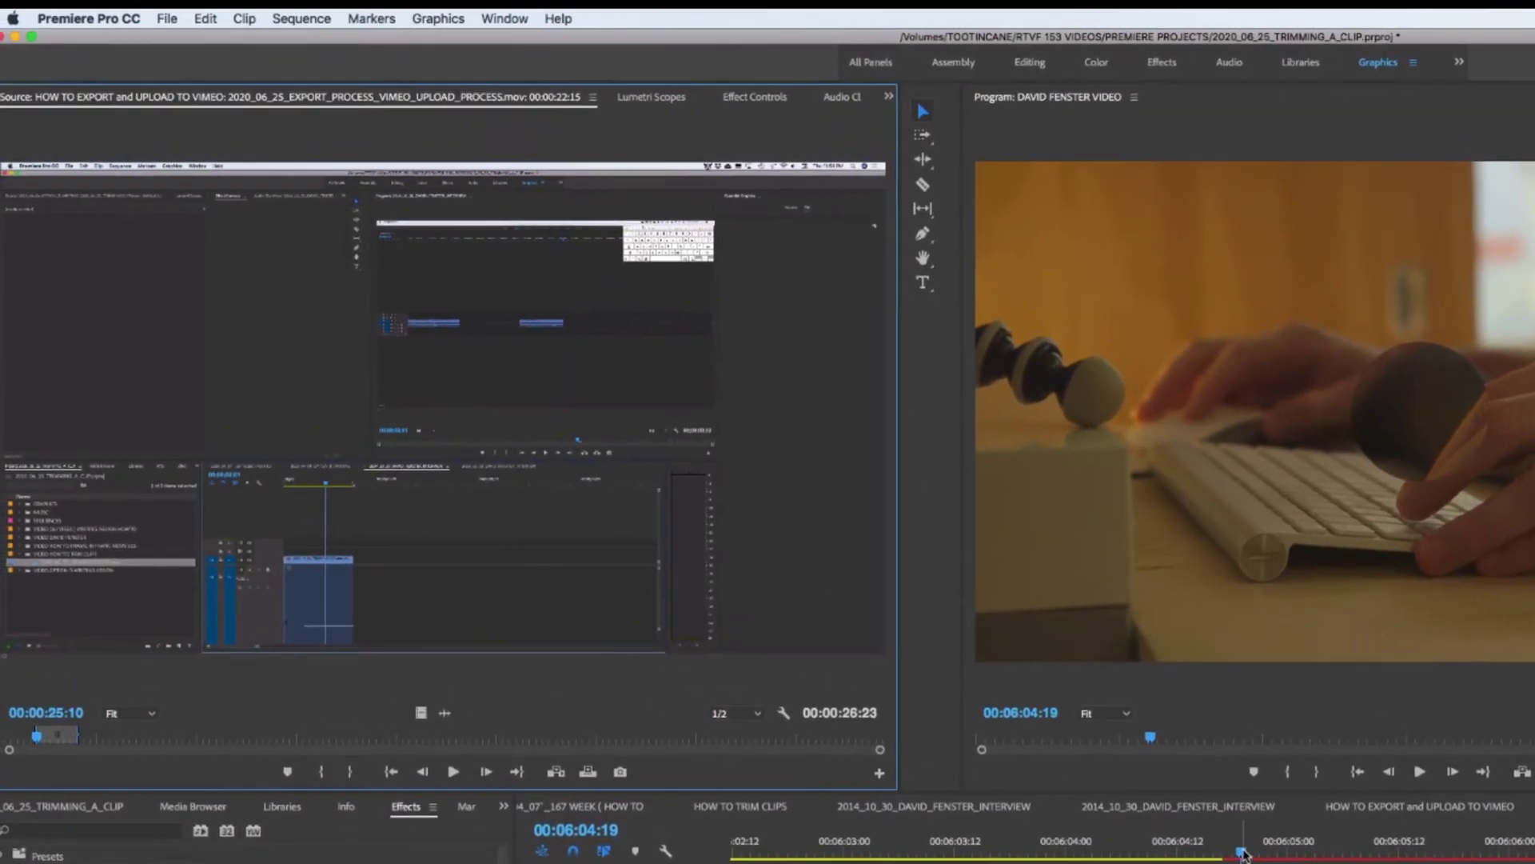
drag(1242, 852, 1260, 853)
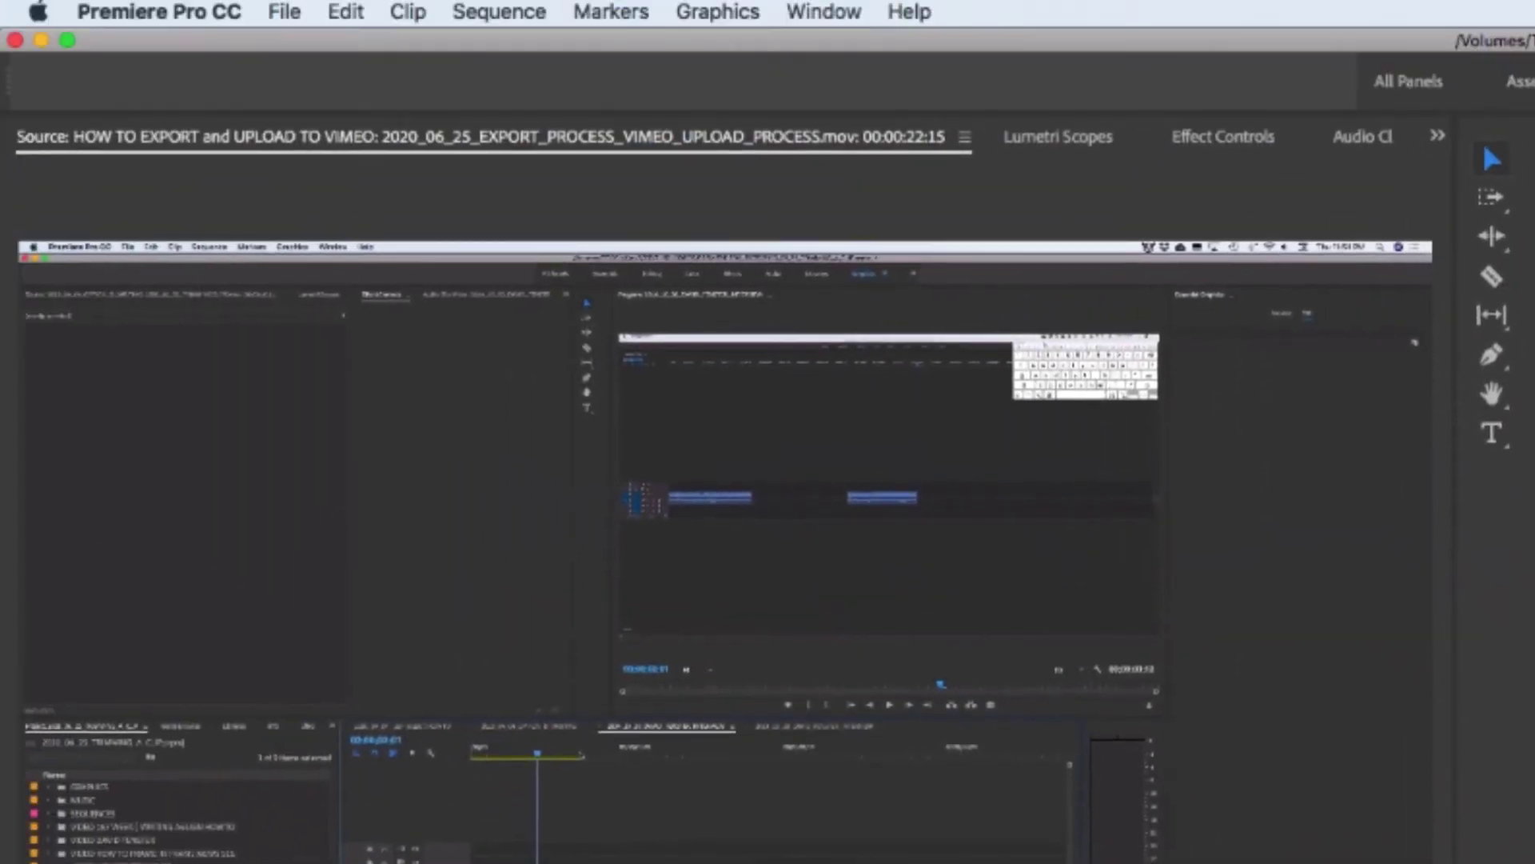
click(1030, 611)
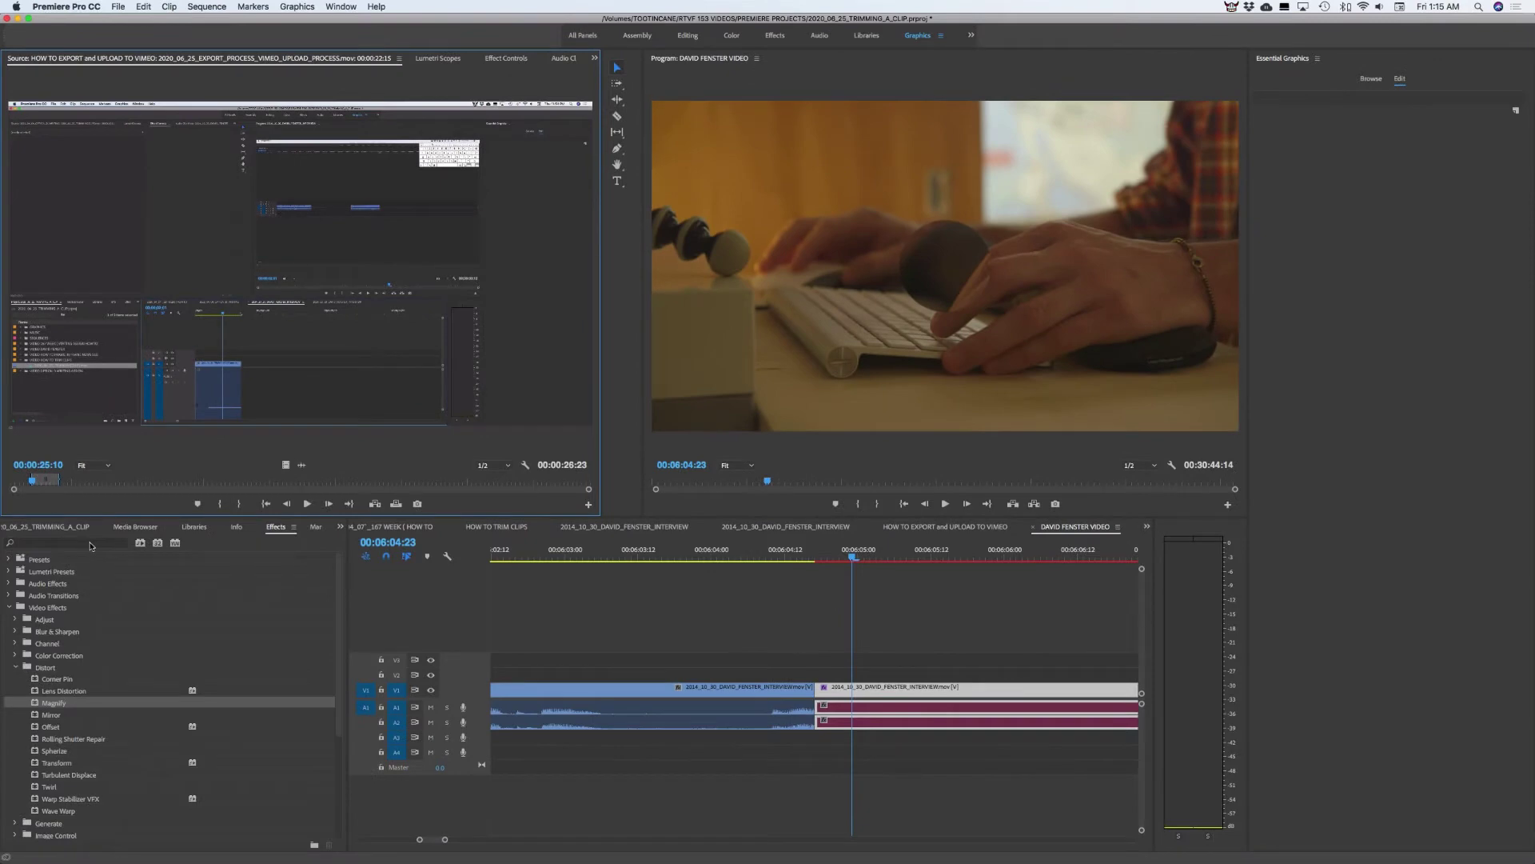
- Show the Project panel's media bins and select the interview source .mov used by the sequence
key(shift+1)
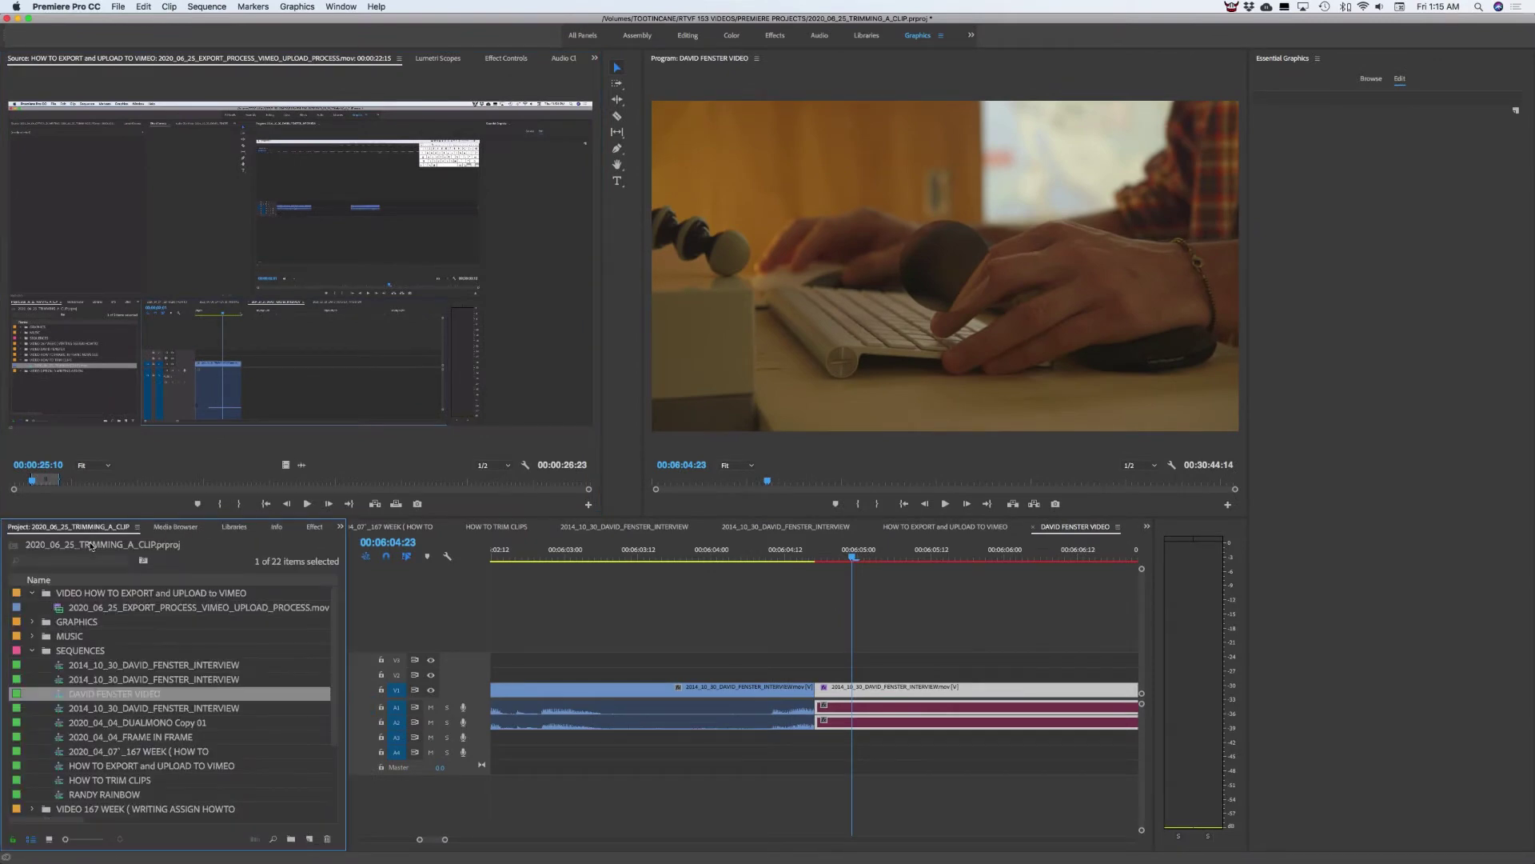
scroll(97, 637, down, 3)
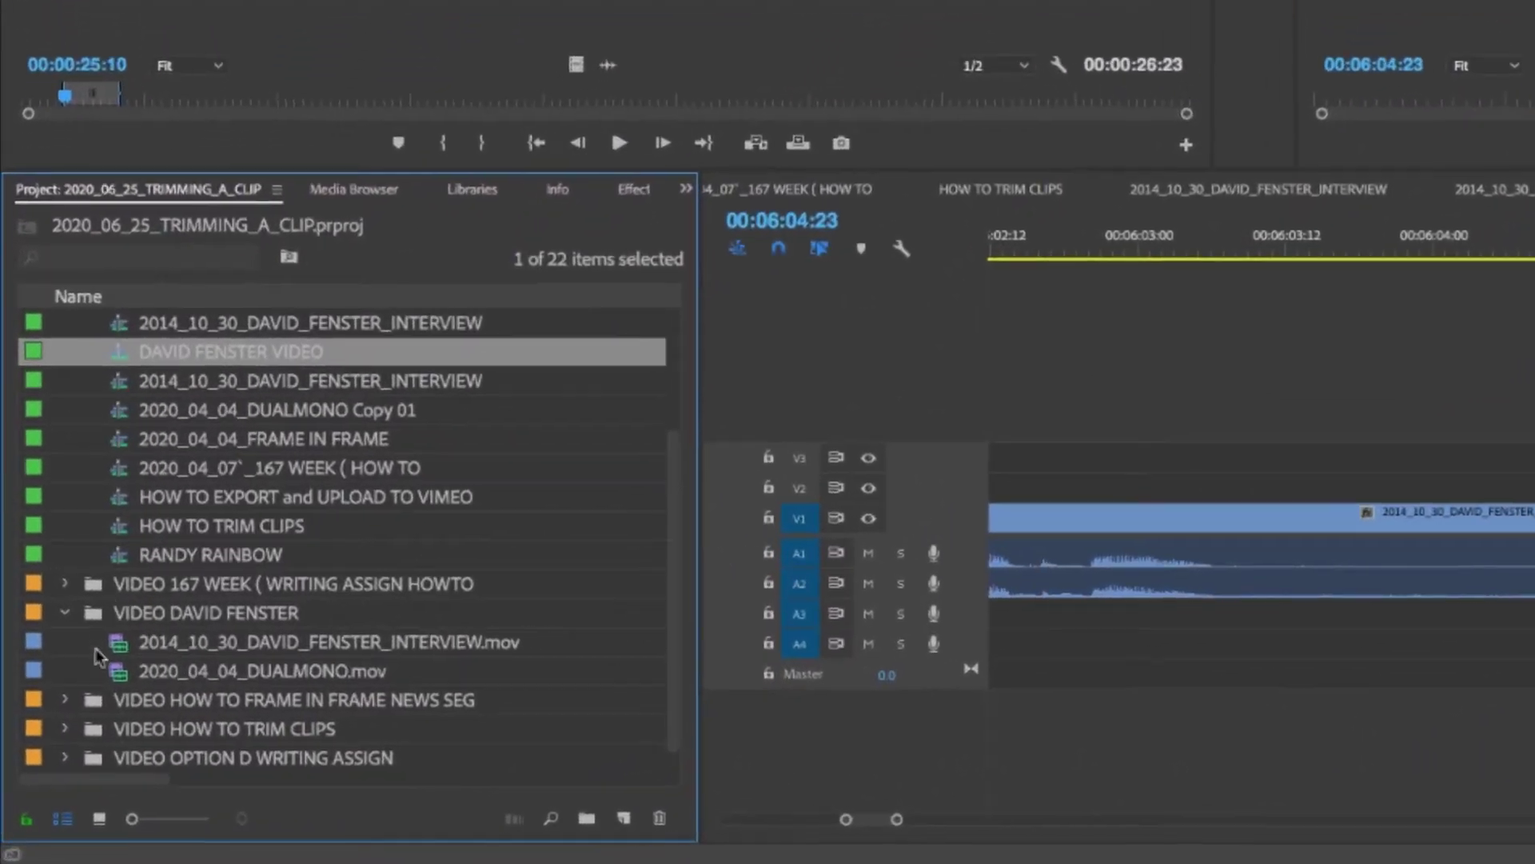
click(119, 653)
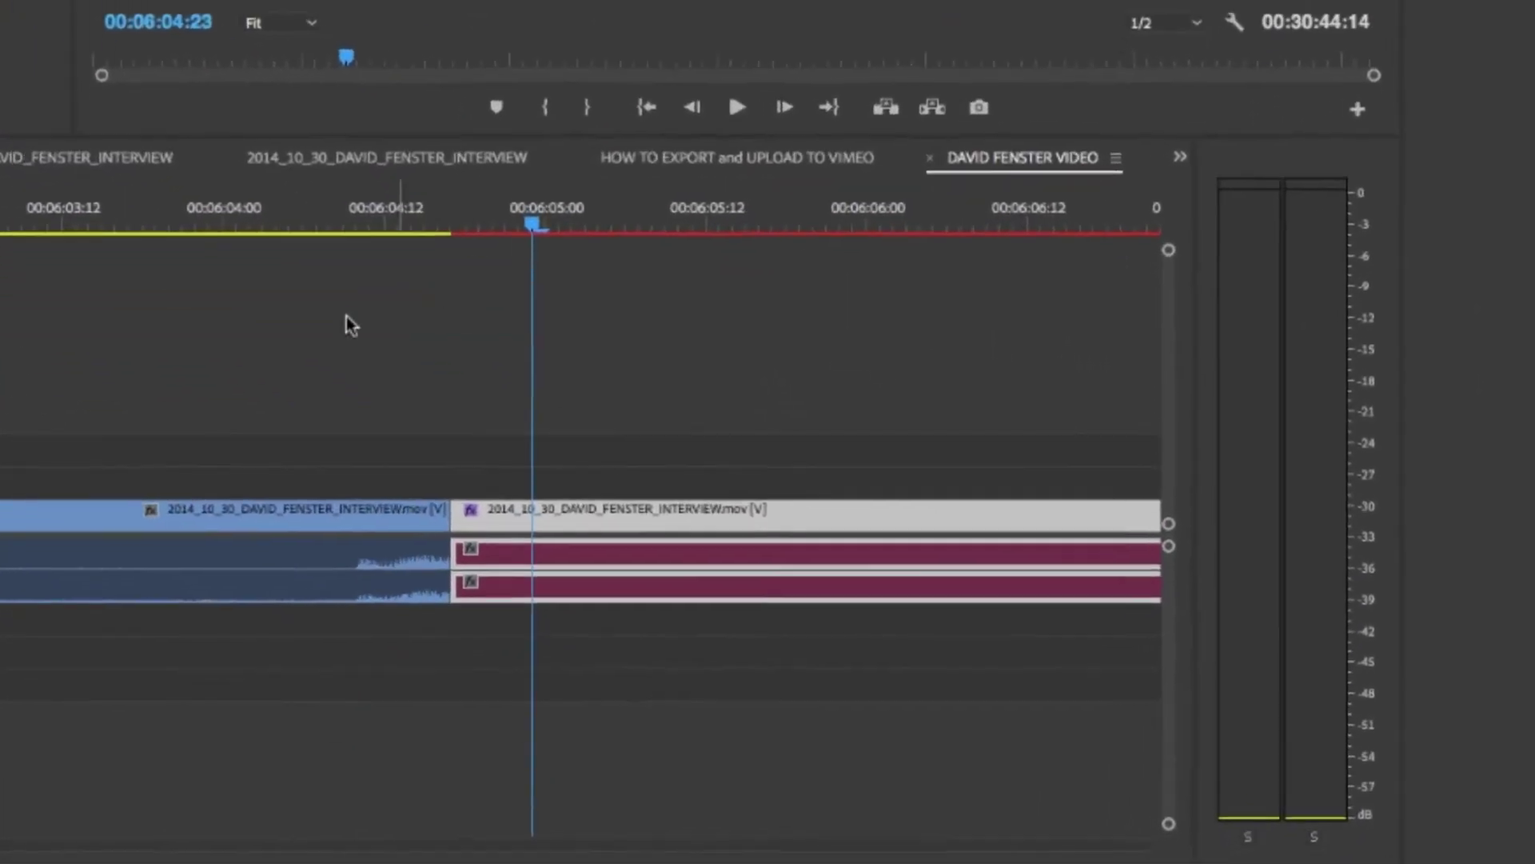
- Open the pink timeline clip in the Source monitor, show its Effect Controls and collapse the Magnify settings
click(698, 507)
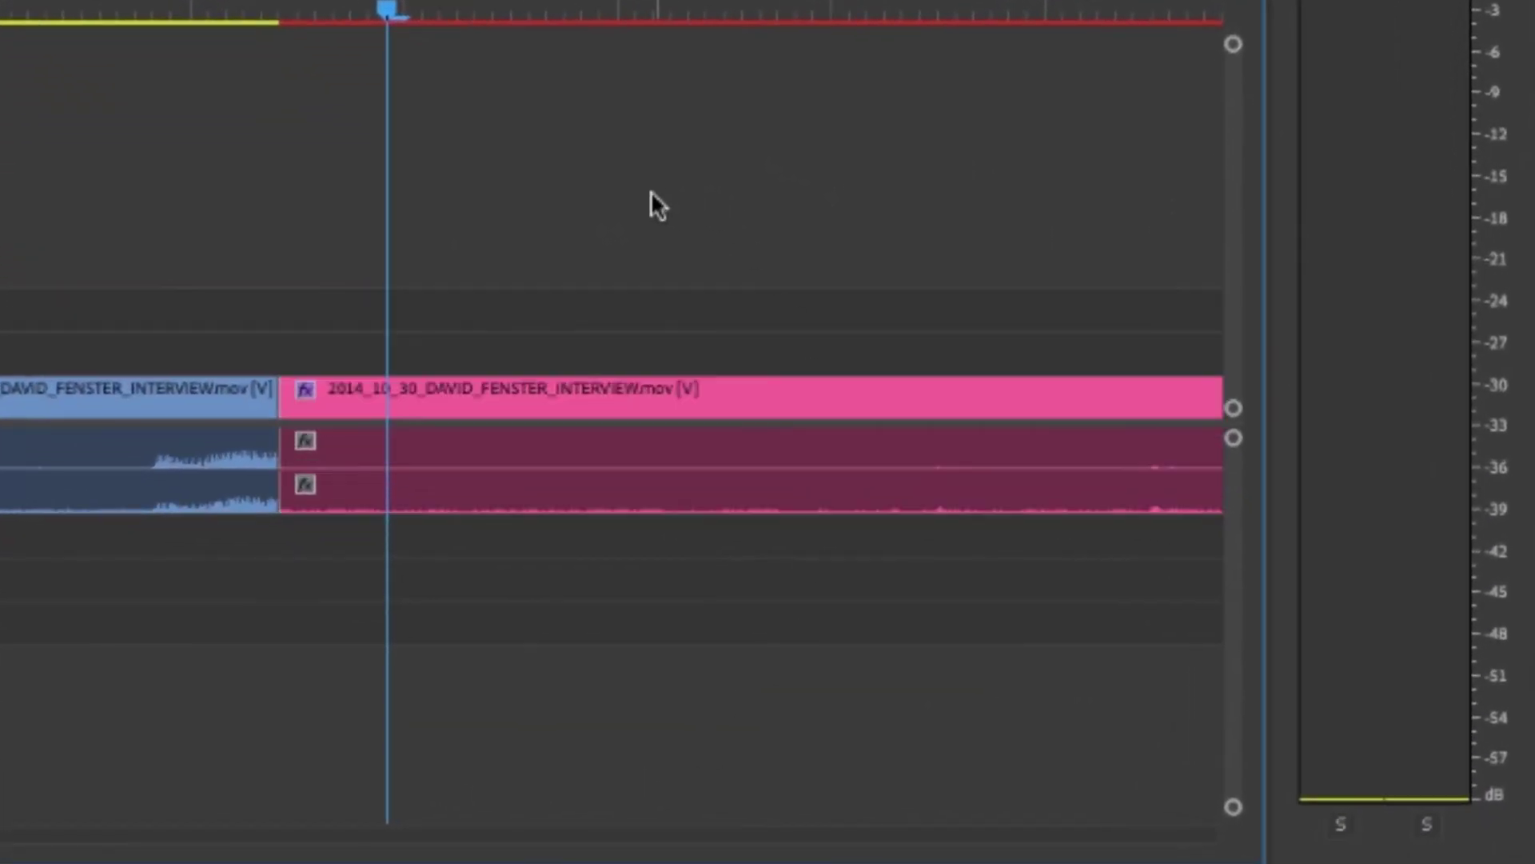
click(609, 389)
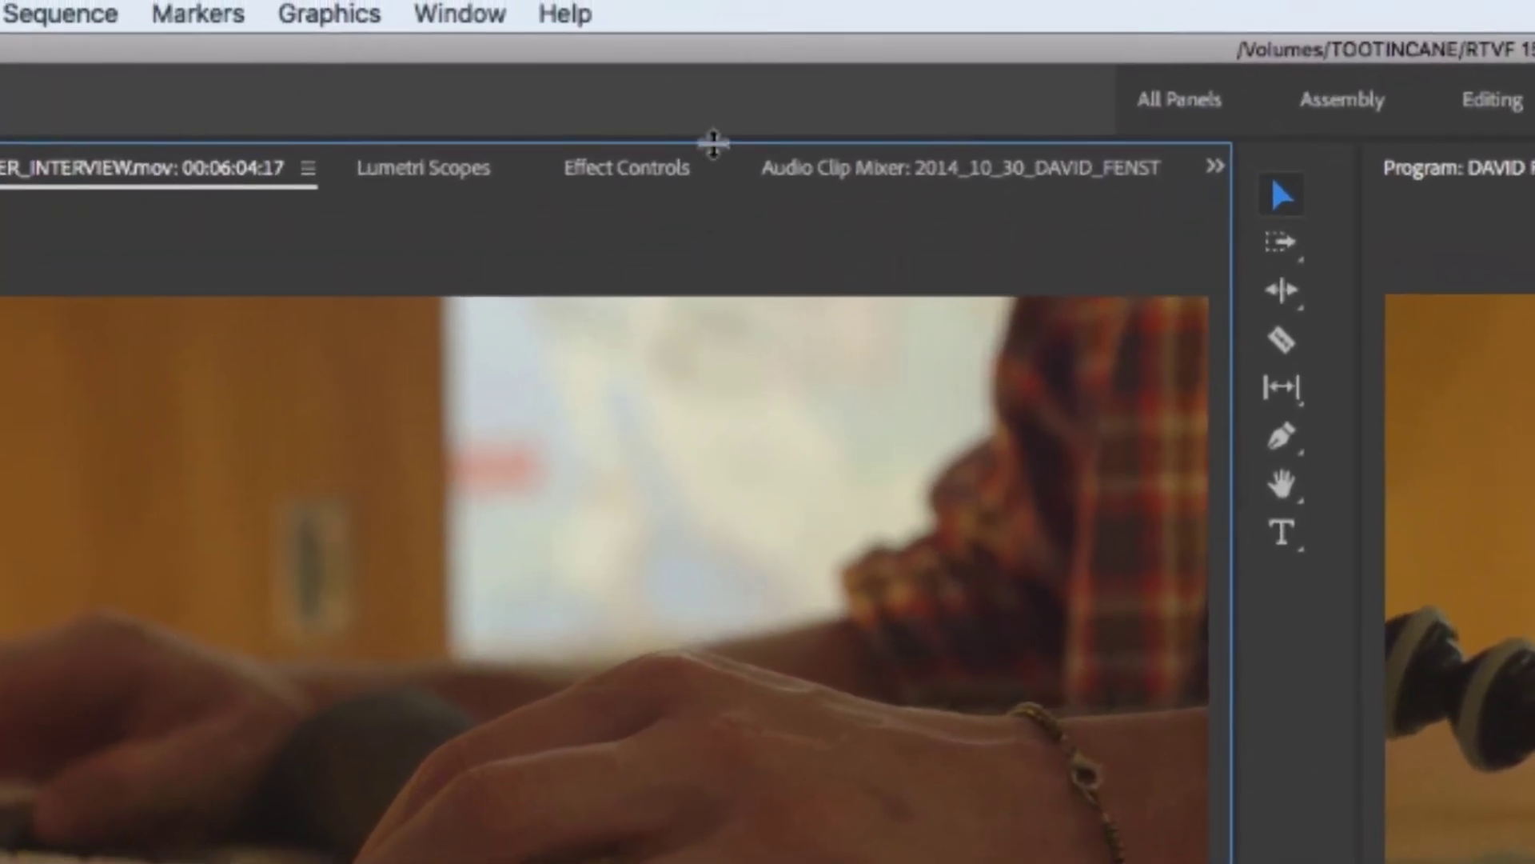
click(651, 177)
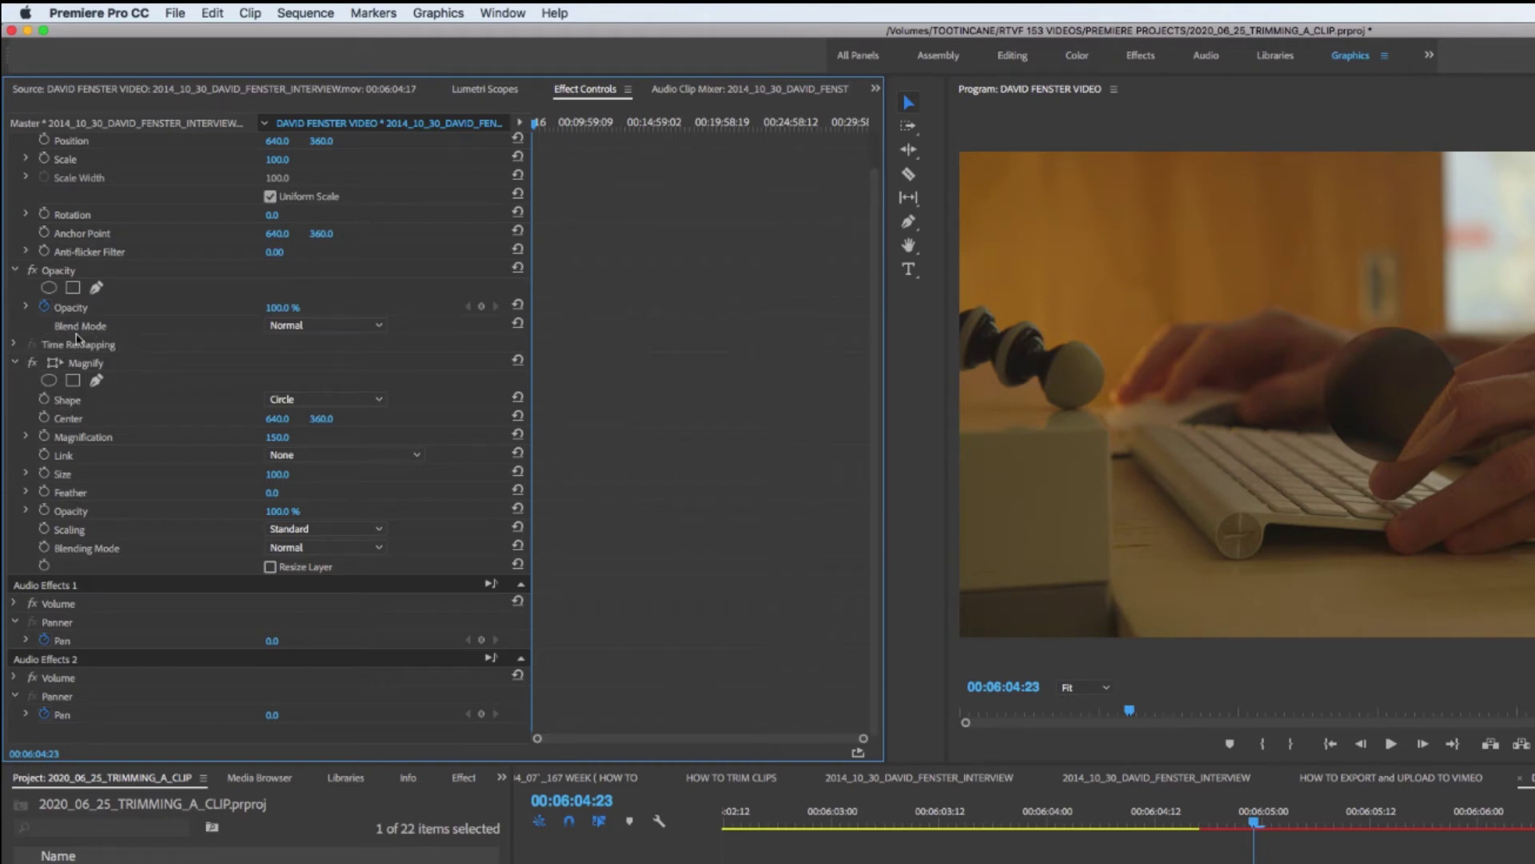
click(18, 363)
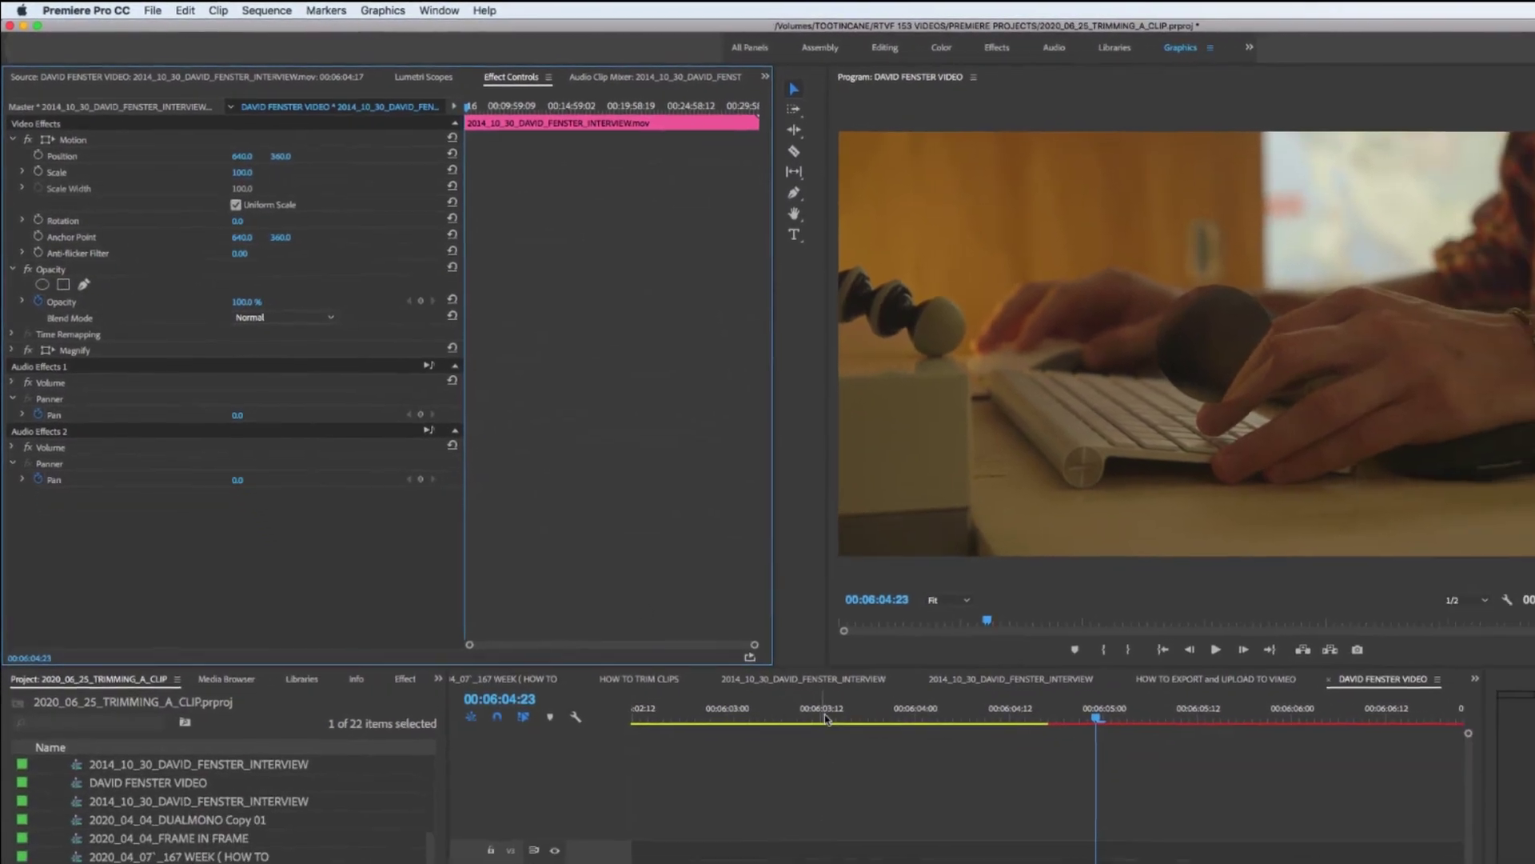
- View the blue clip's Effect Controls at 00:06:03:12 and return the playhead to the pink clip at 00:06:05:01
click(940, 814)
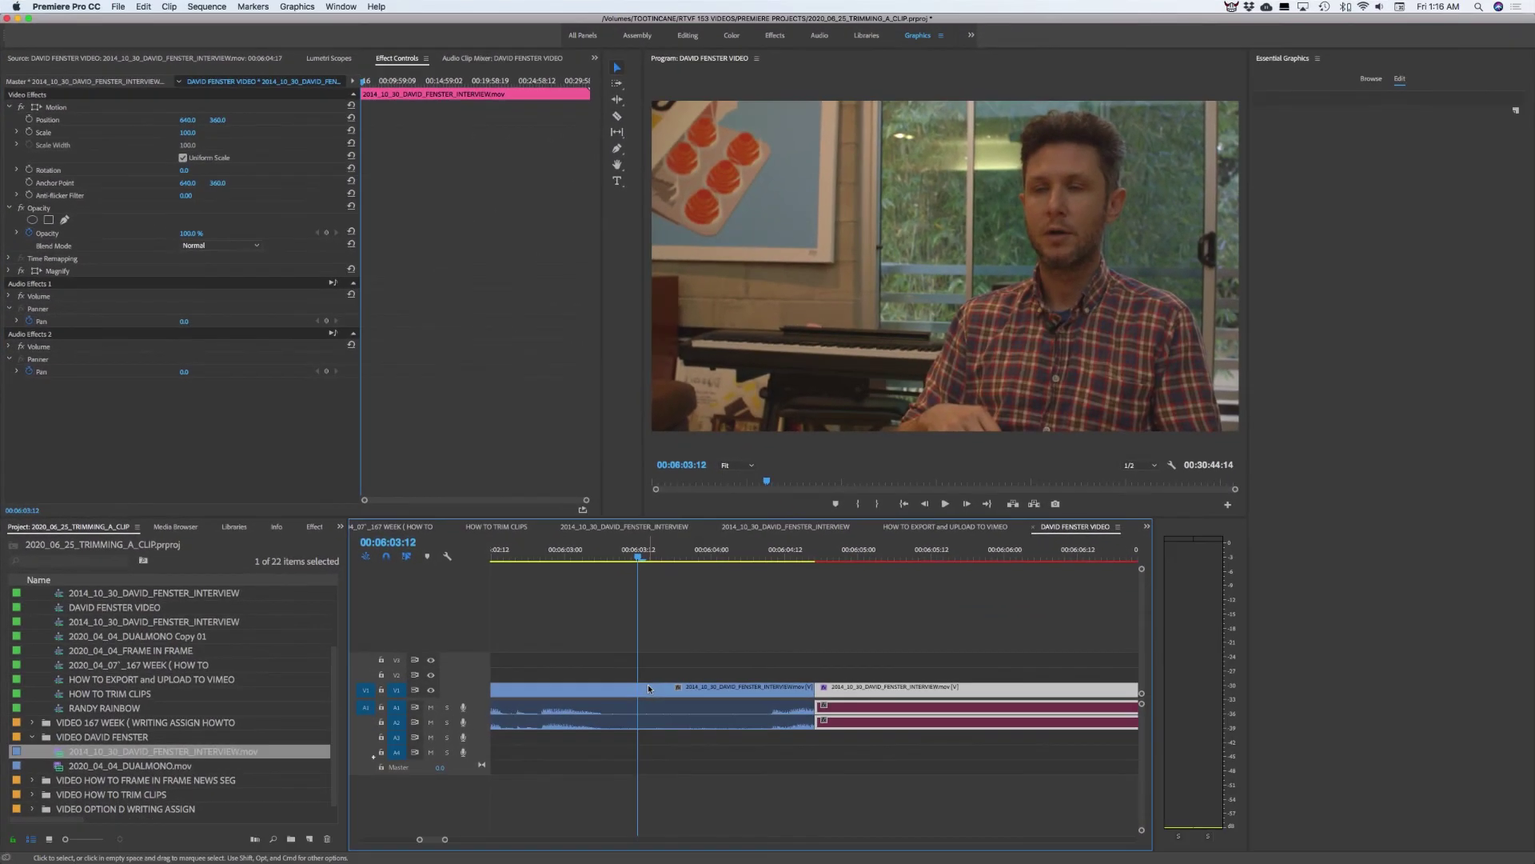
click(674, 717)
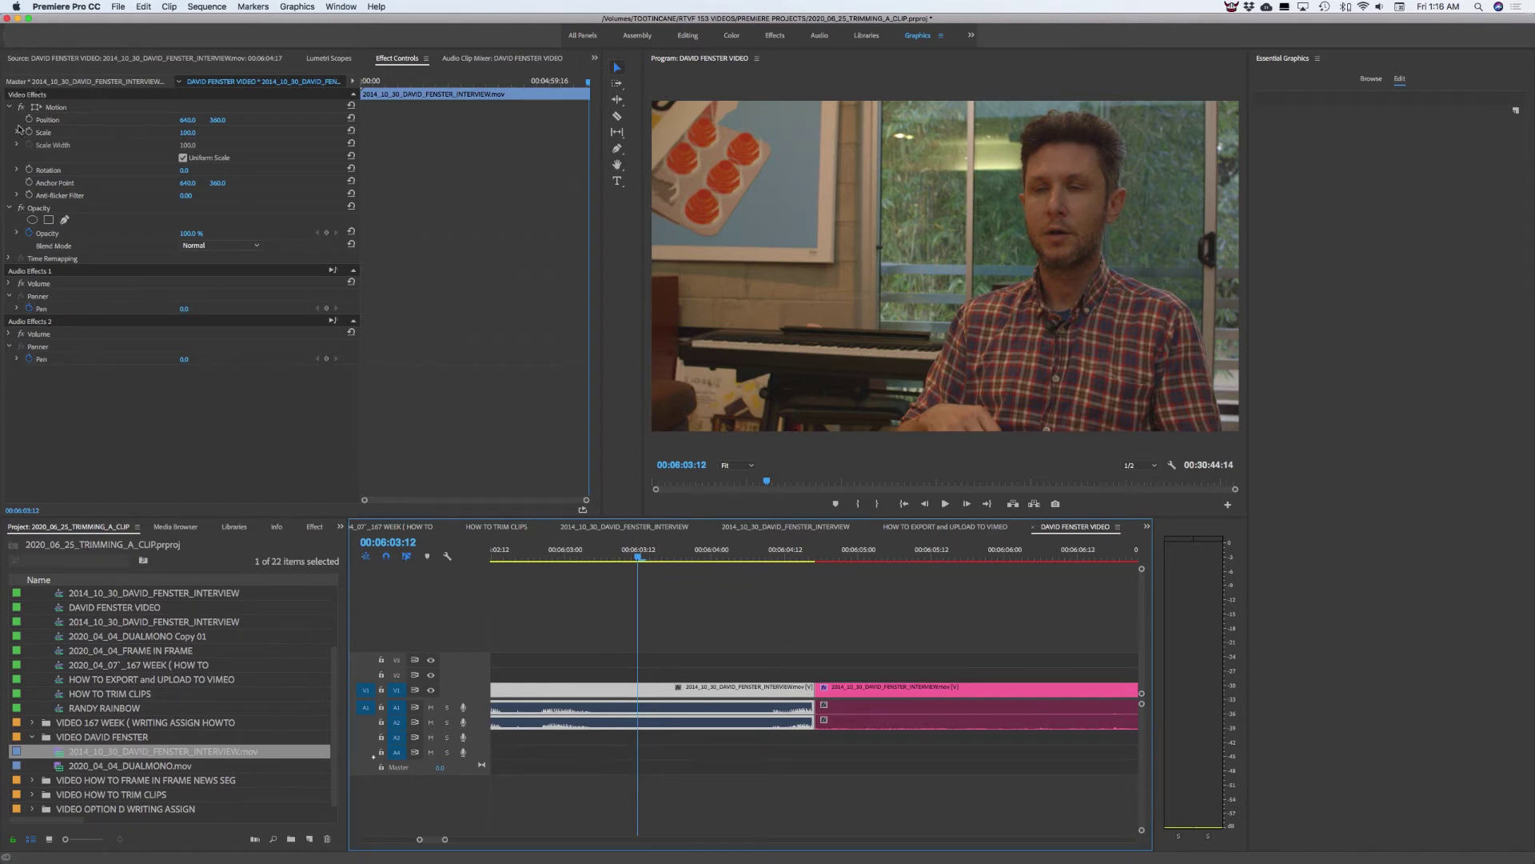
click(863, 557)
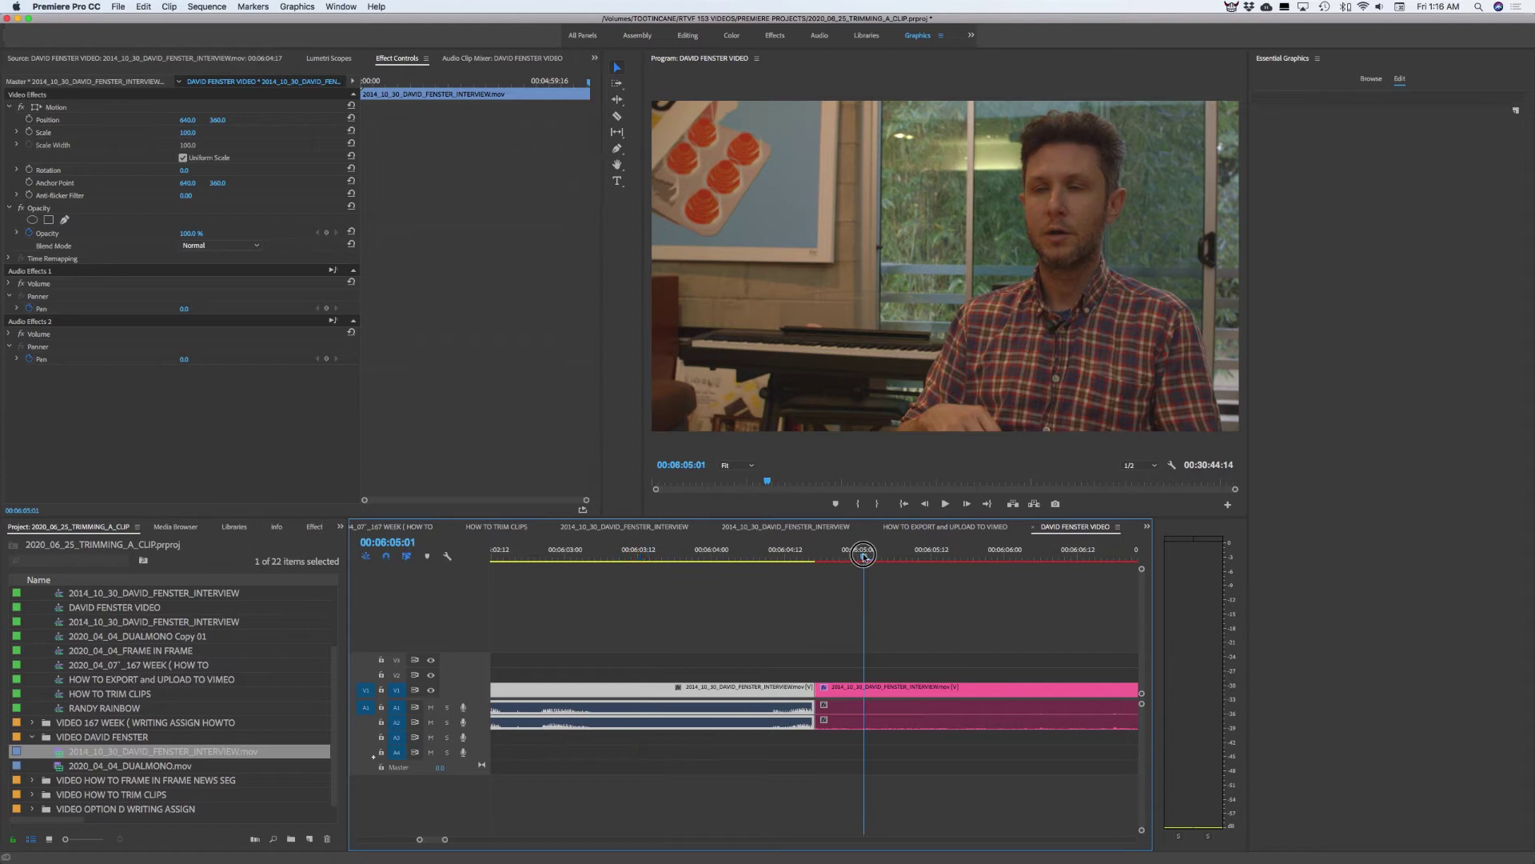
- Expand the Magnify effect of the pink clip and set its Magnification to 811 and Size to 282
click(915, 689)
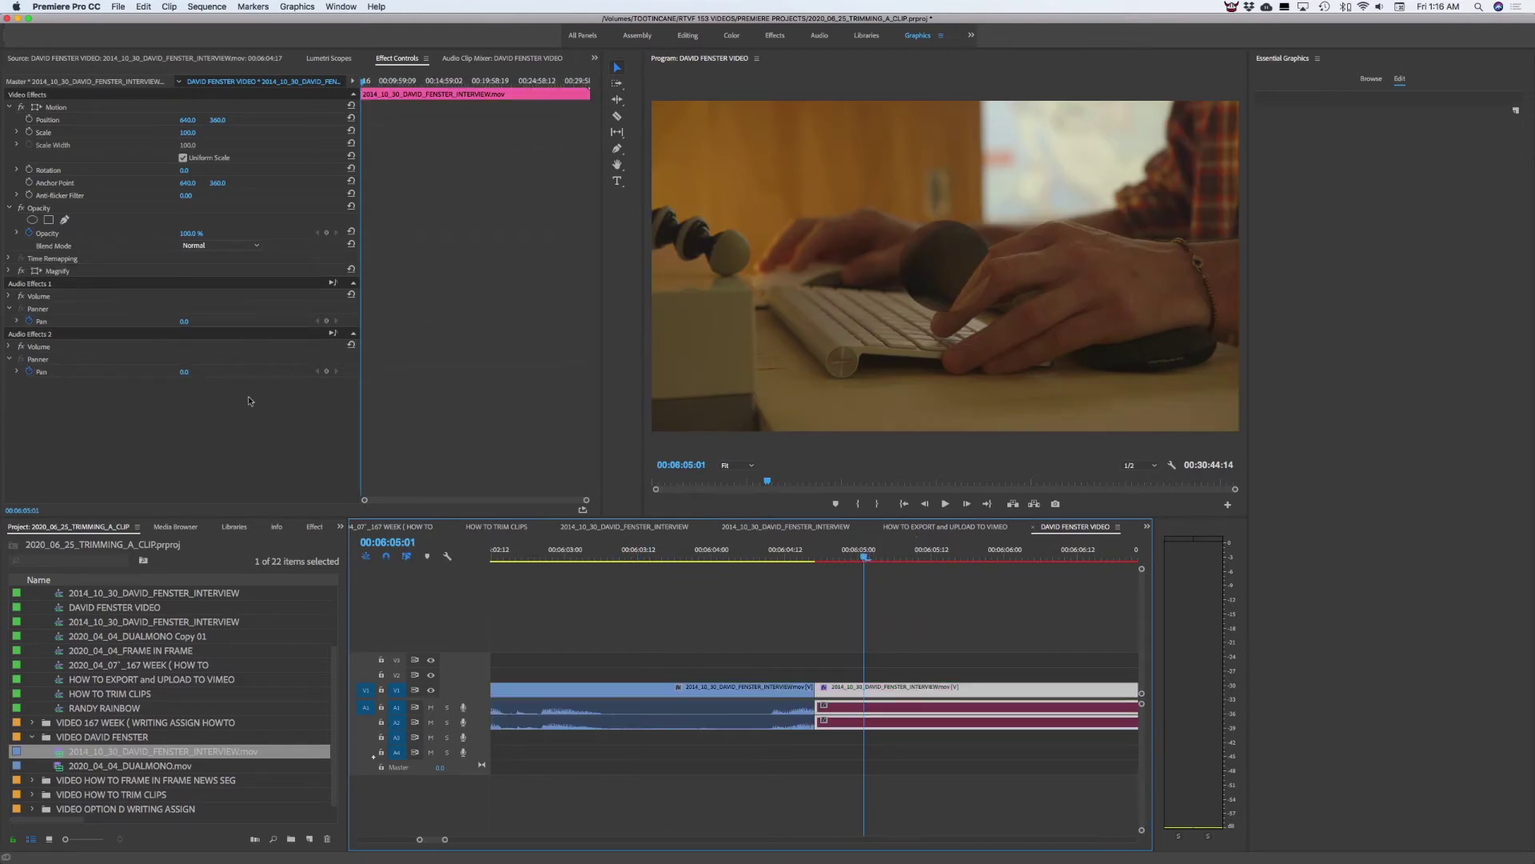
click(57, 272)
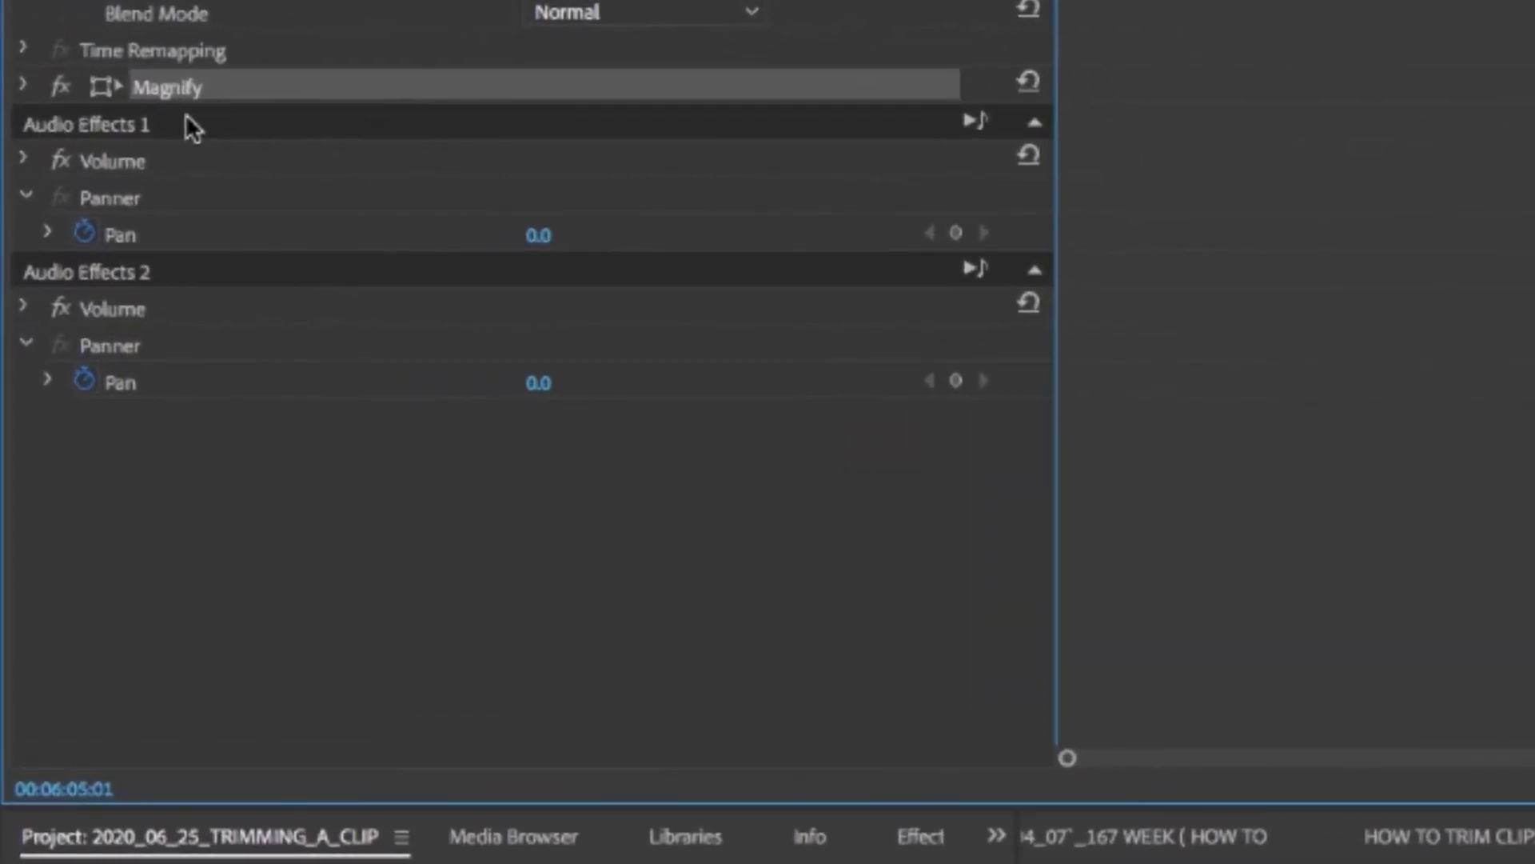
click(24, 87)
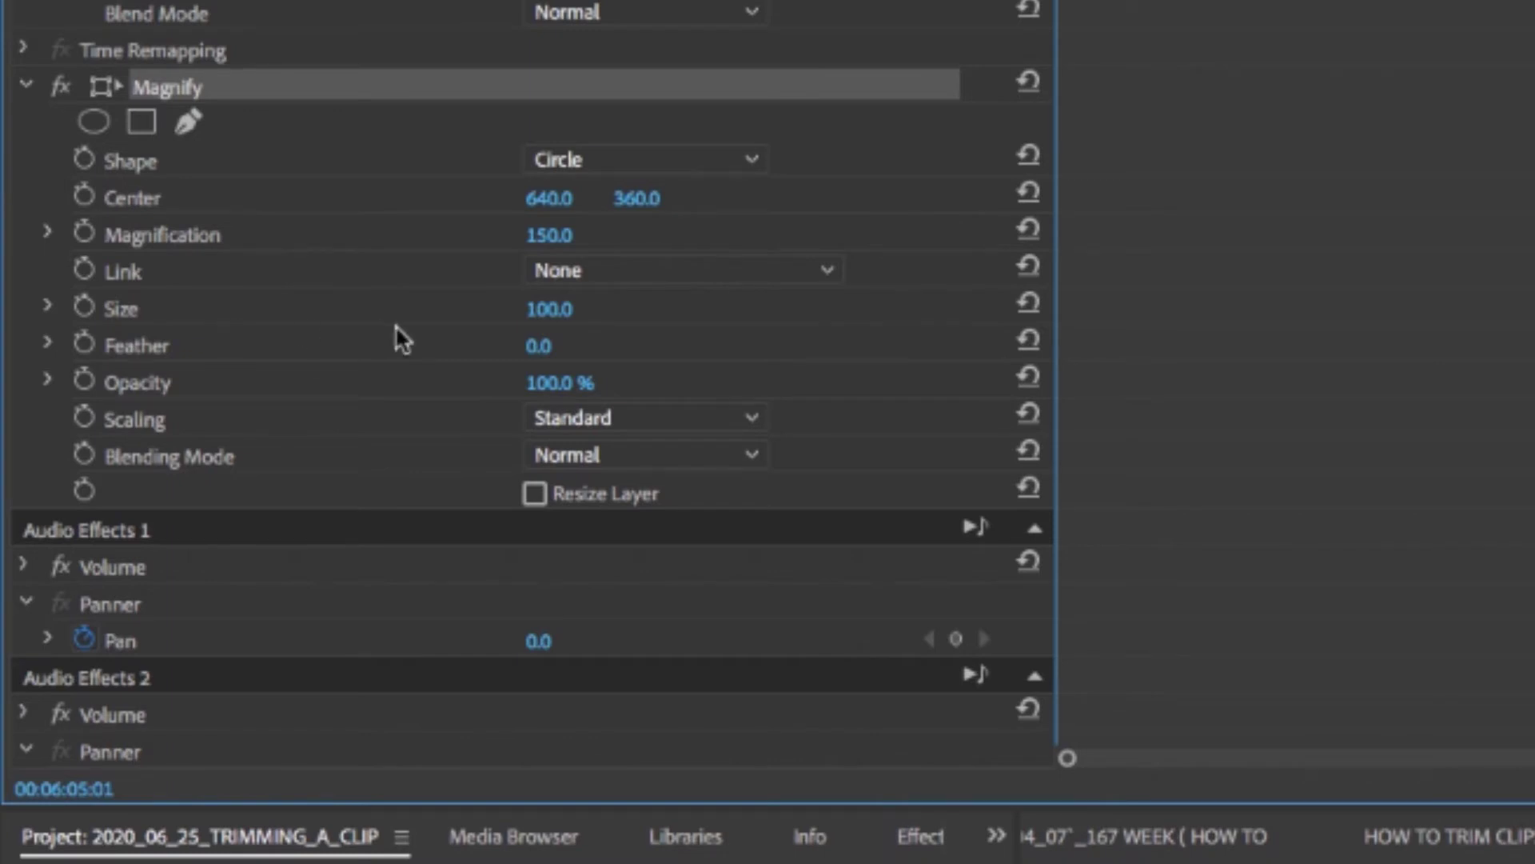
drag(554, 244, 594, 244)
drag(577, 244, 583, 246)
drag(549, 309, 572, 312)
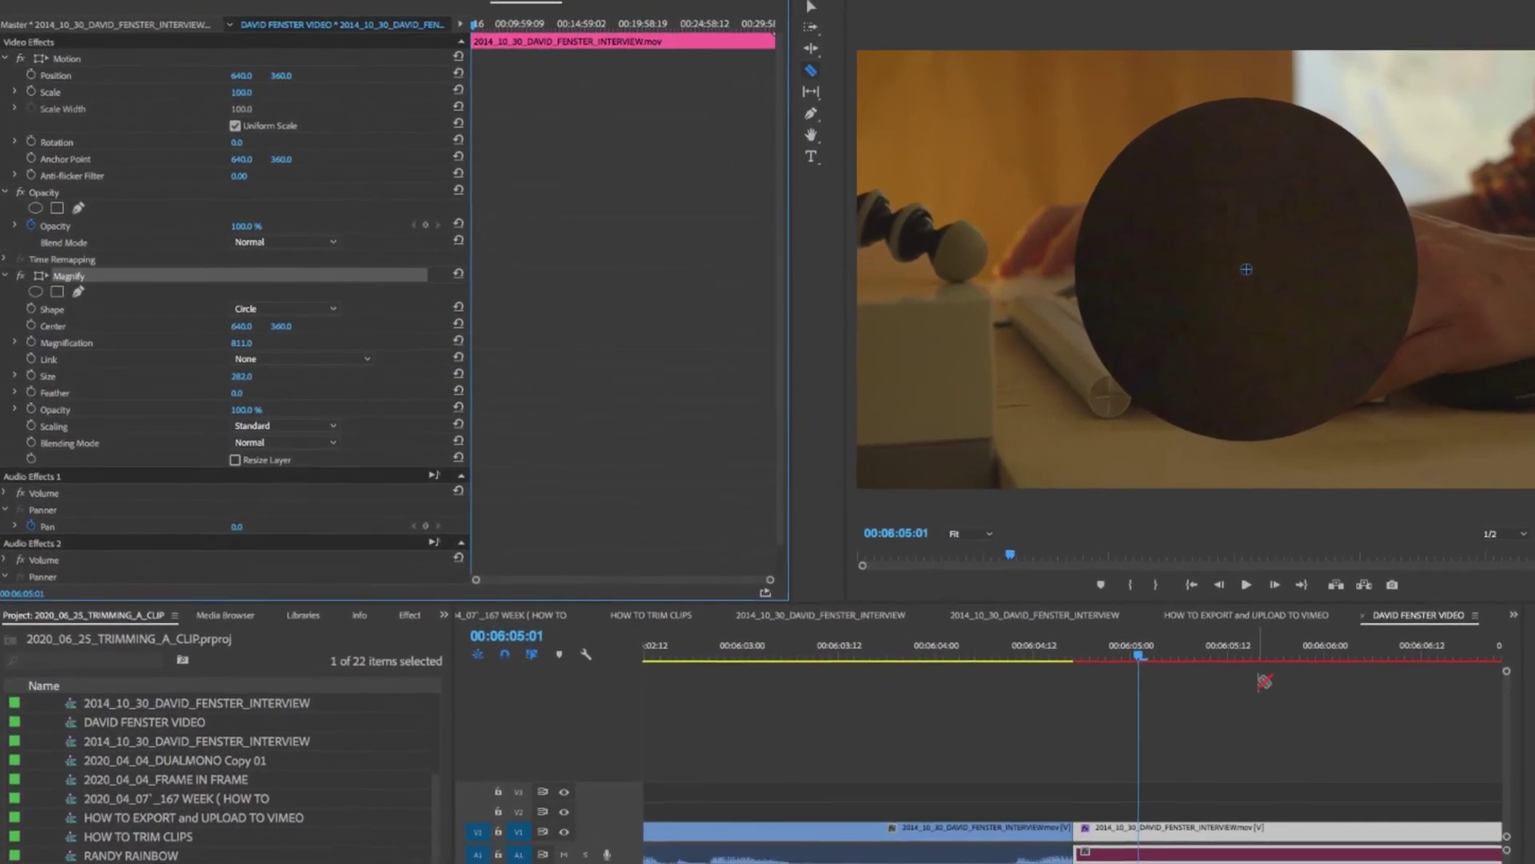
- Cut the pink clip at about 00:06:05:04, delete the part after the cut and move the playhead to 00:06:04:21
key(c)
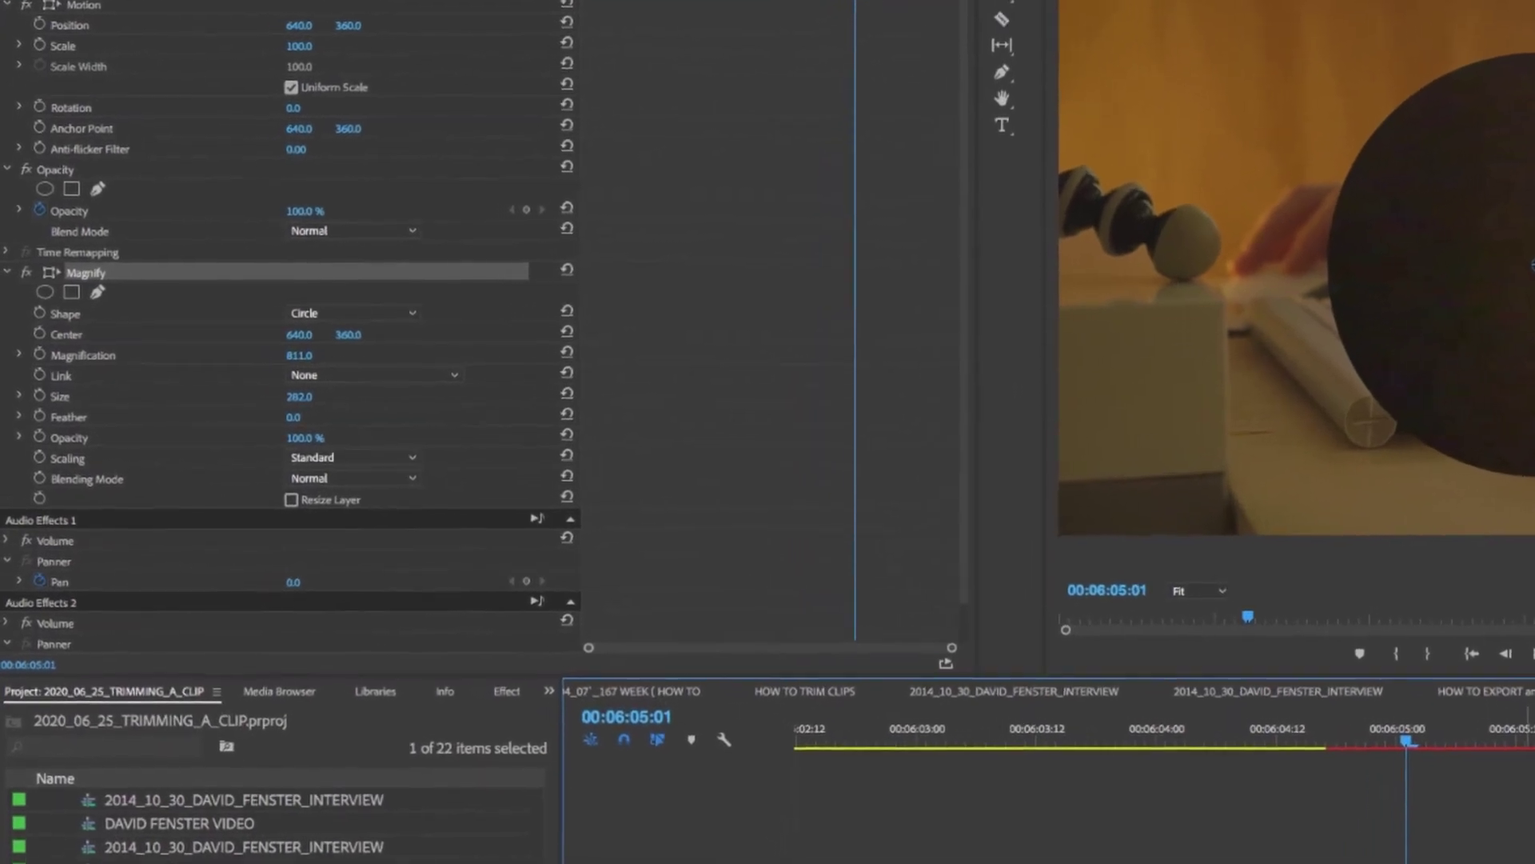
key(Delete)
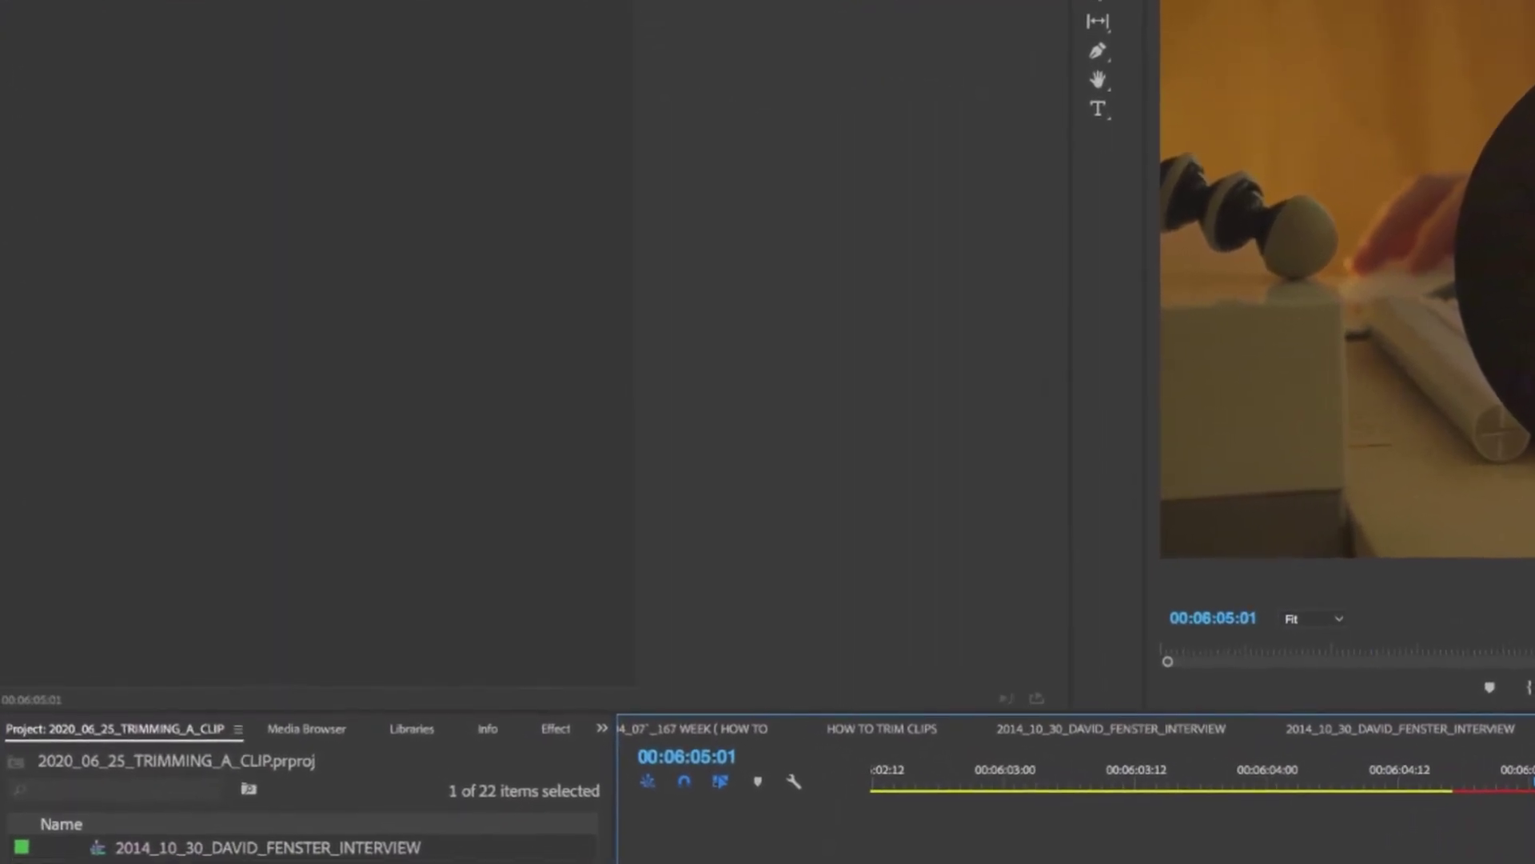
key(Left)
key(Left)
key(Left)
key(Left)
key(Left)
key(Left)
key(Left)
key(Left)
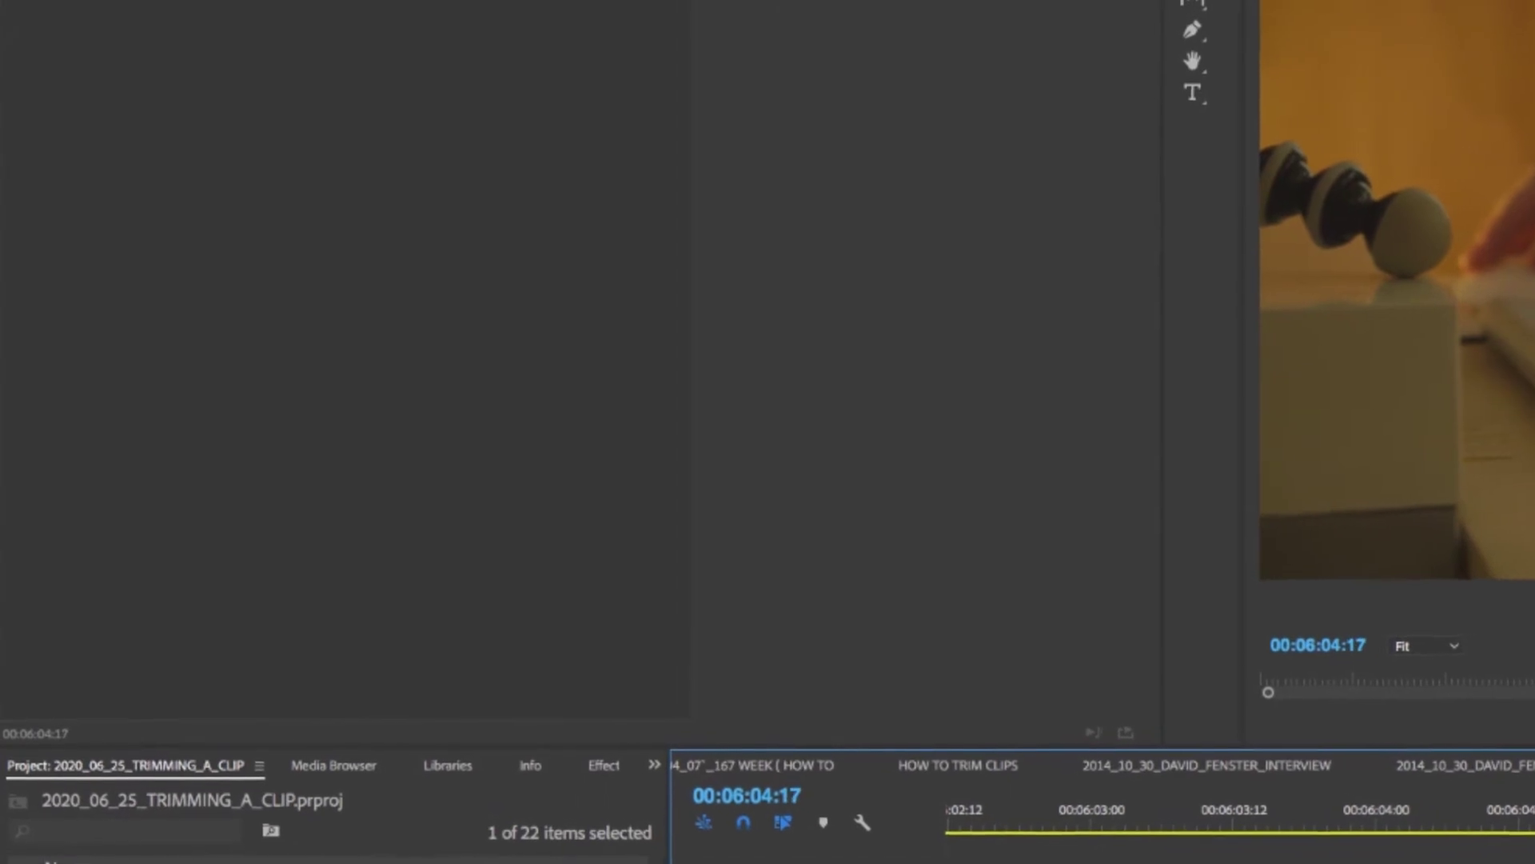
key(Right)
key(Right)
key(Right)
key(Right)
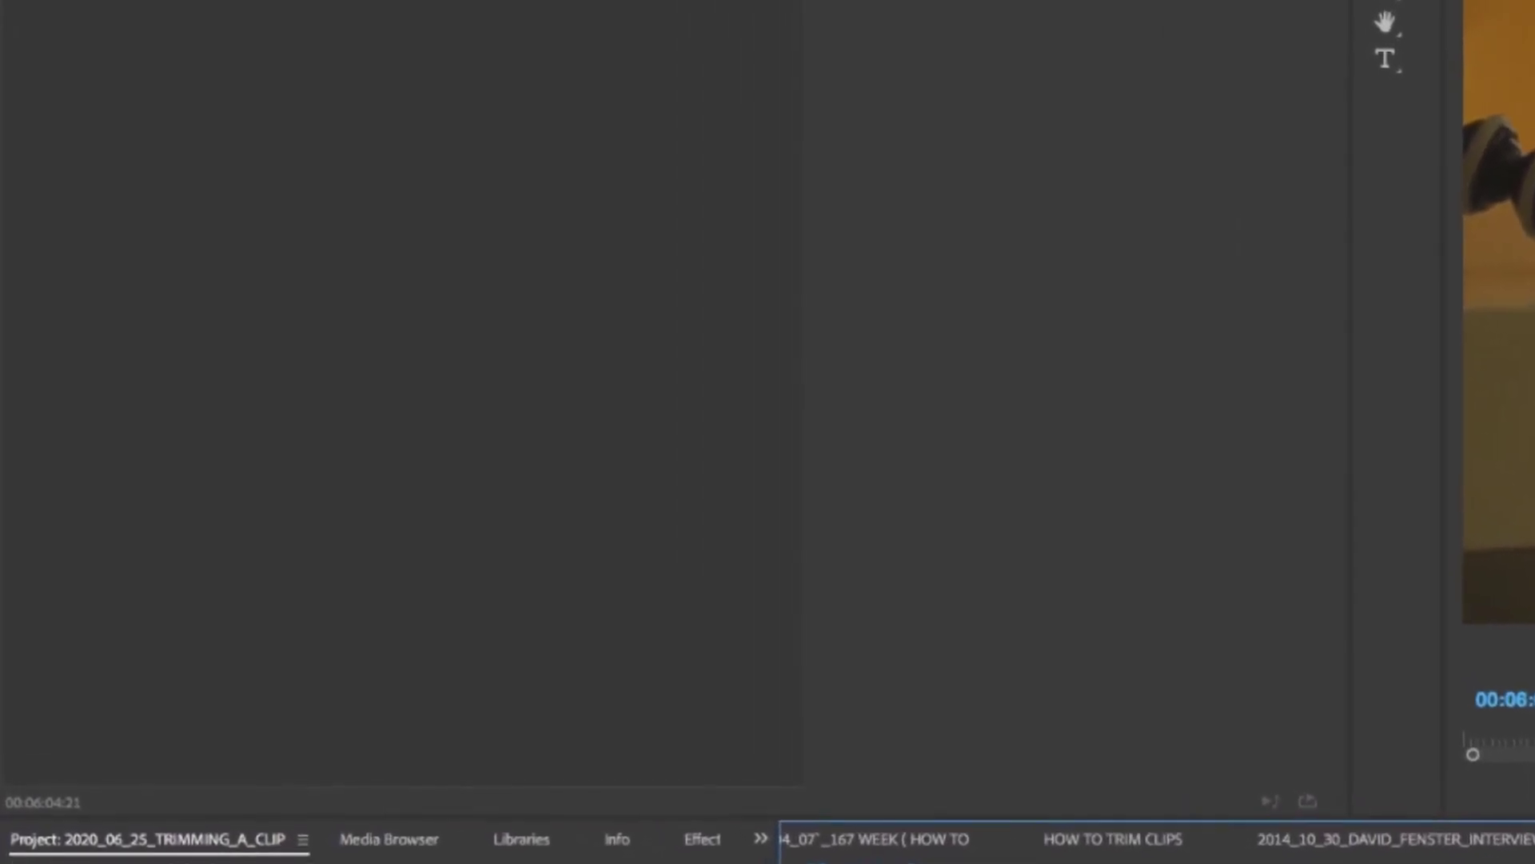
- Bring up the shortened pink clip's effect settings and turn off its Magnify effect
key(ctrl+z)
key(ctrl+z)
key(ctrl+z)
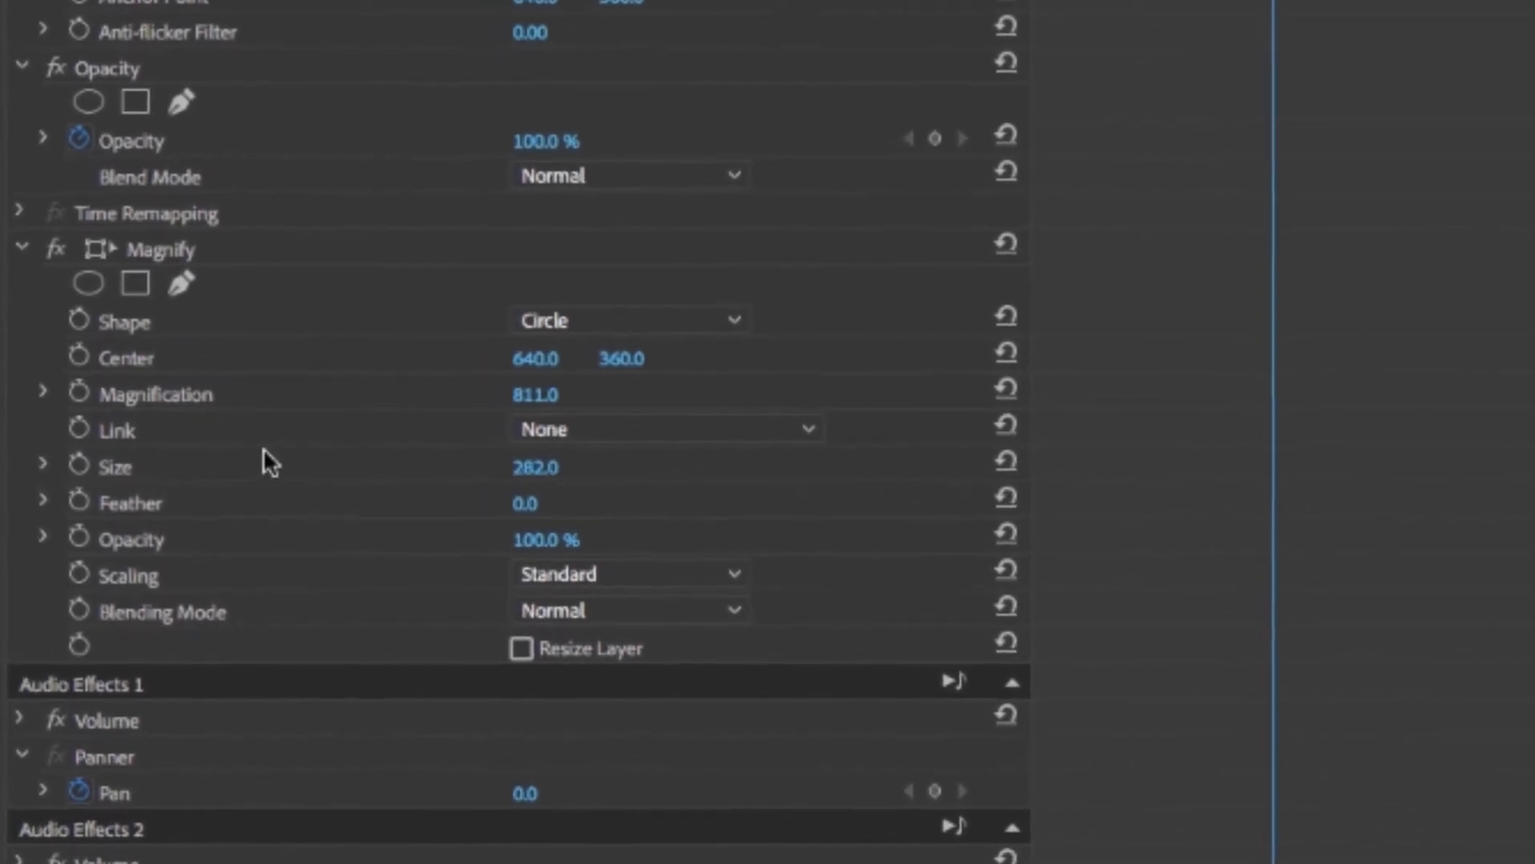
click(151, 251)
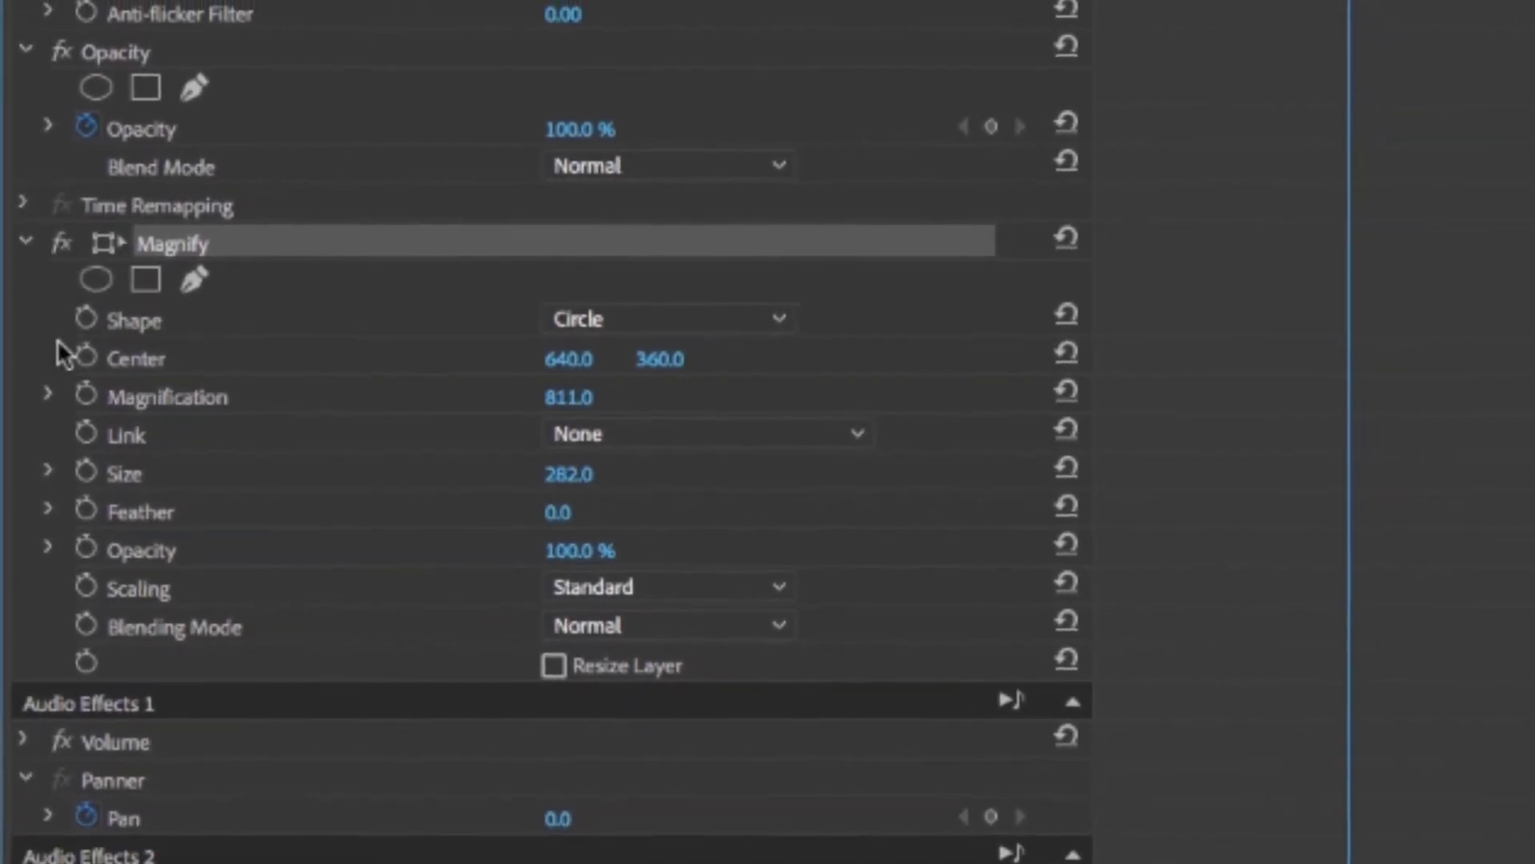
click(50, 253)
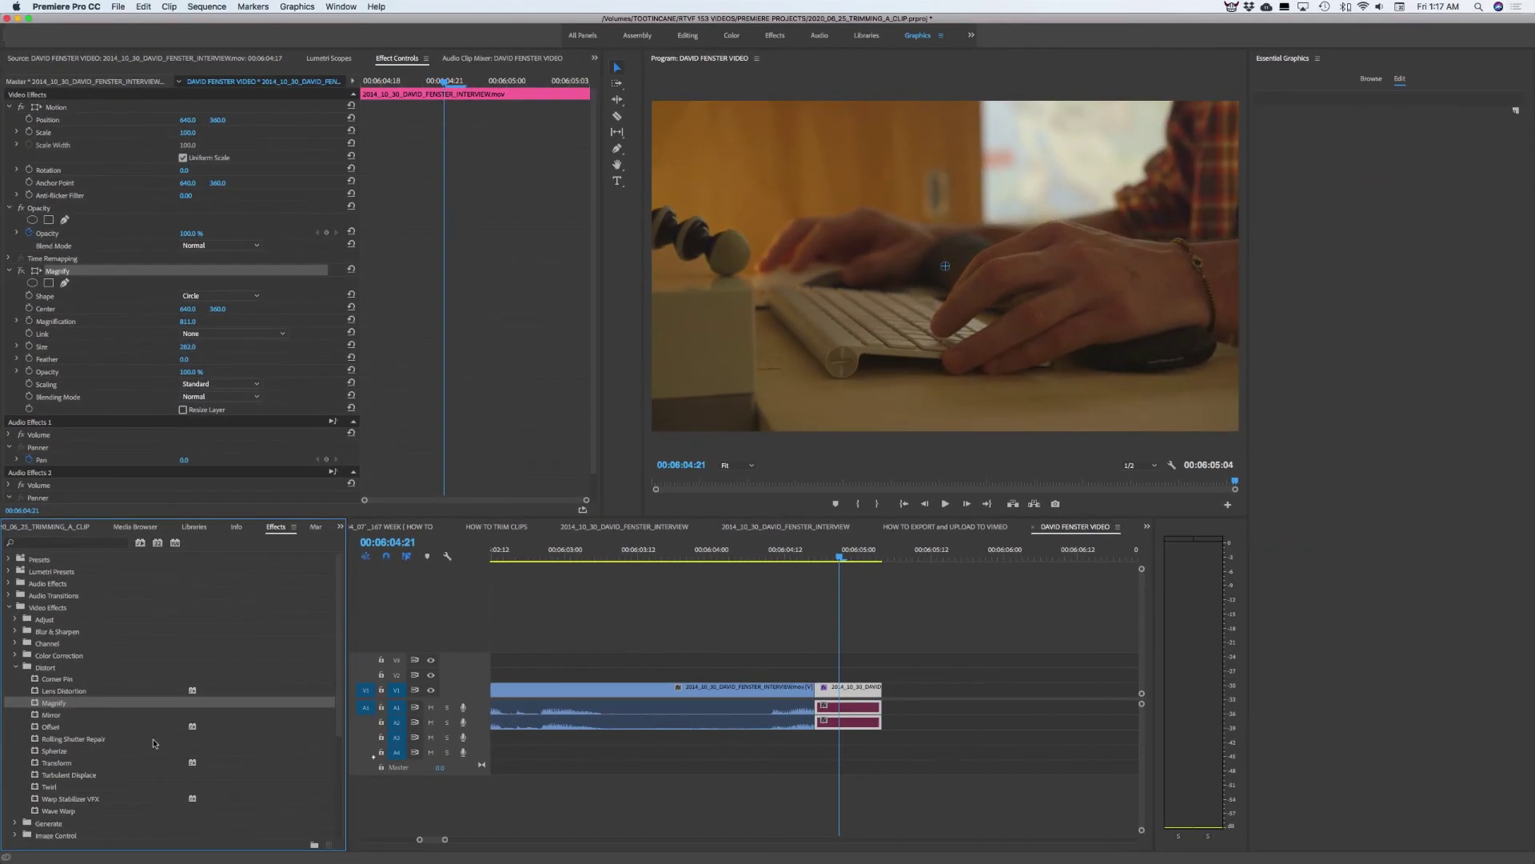
- Look through the Distort video effects, search the effects for MIRROR and apply the Mirror effect to the pink clip
scroll(133, 718, down, 3)
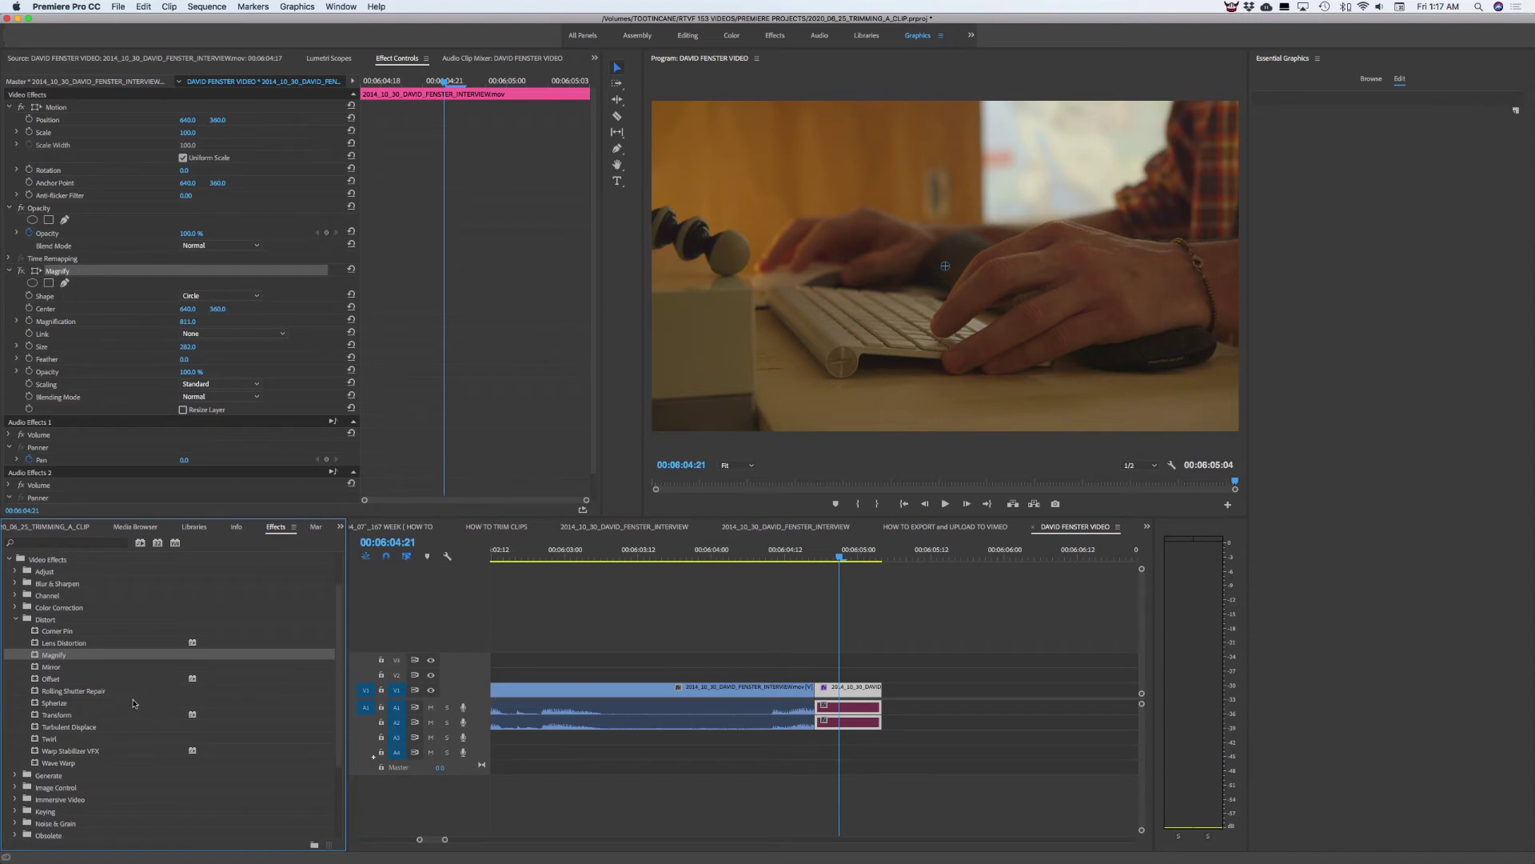
scroll(105, 723, down, 2)
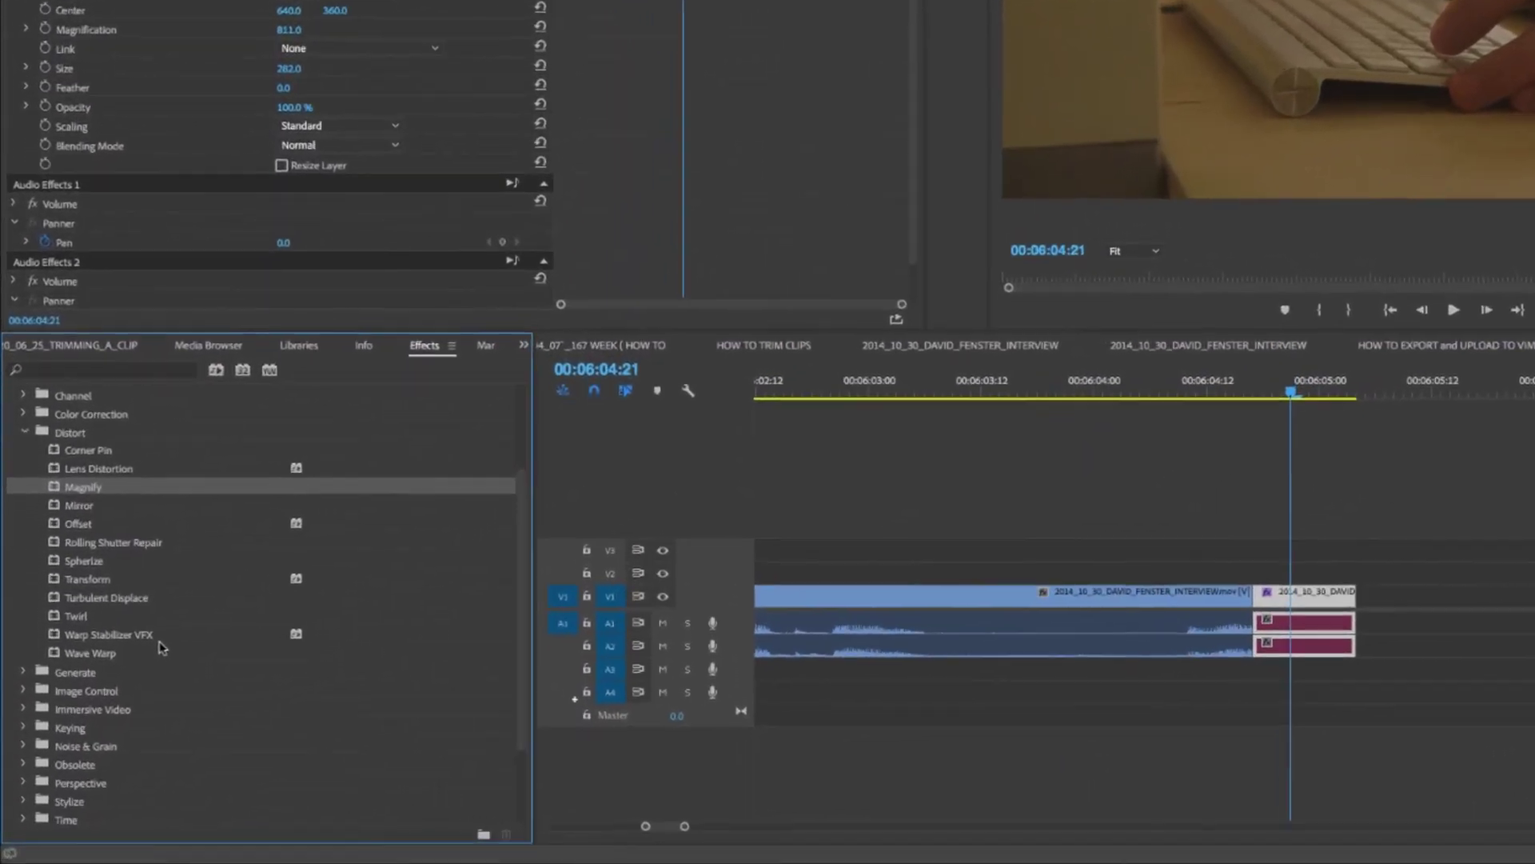
scroll(163, 648, up, 5)
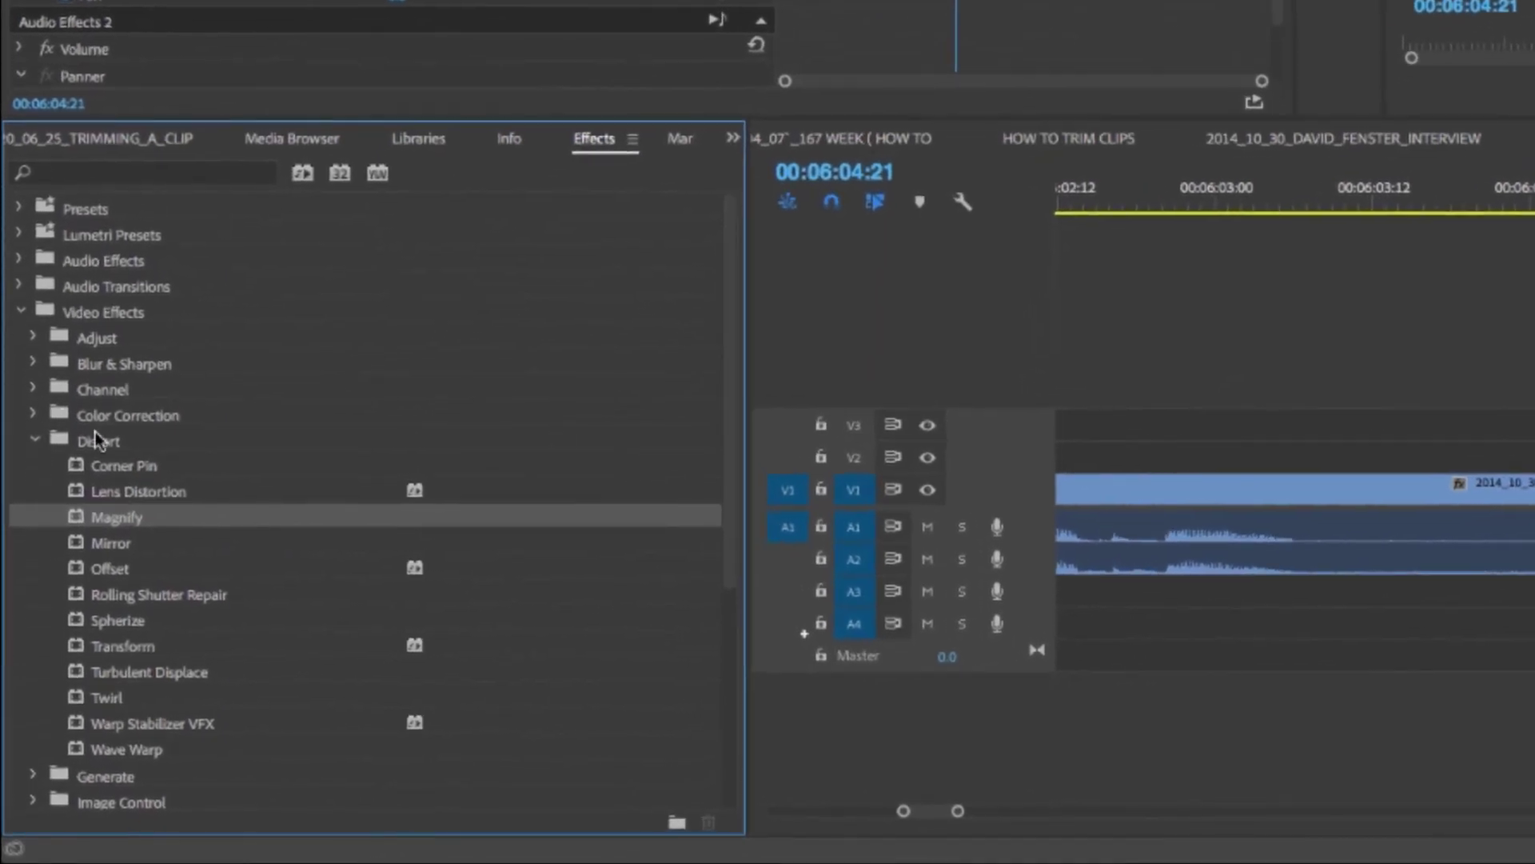
scroll(127, 205, down, 5)
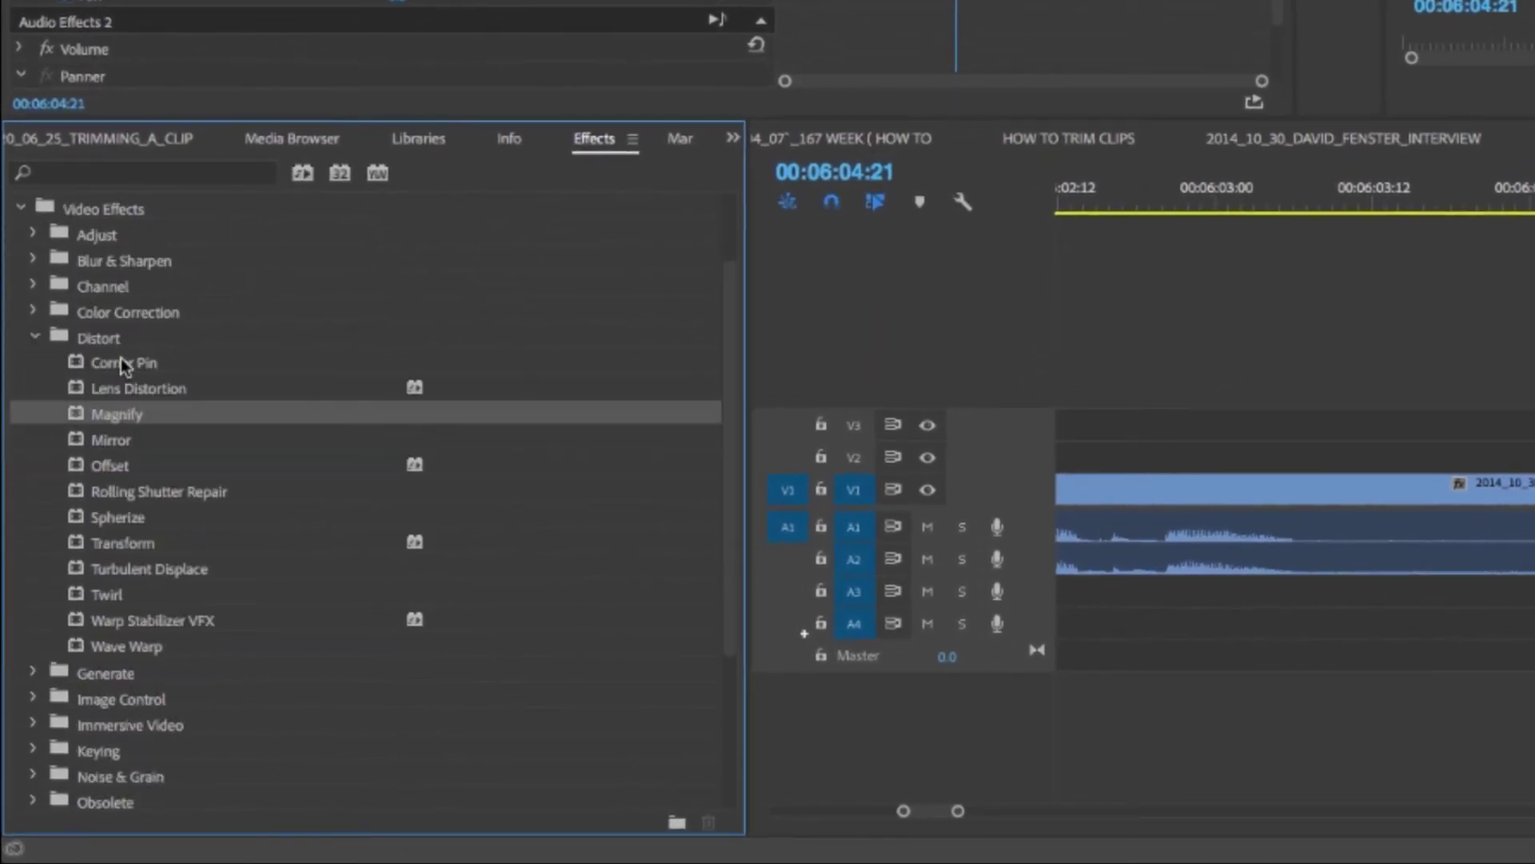
scroll(122, 366, up, 5)
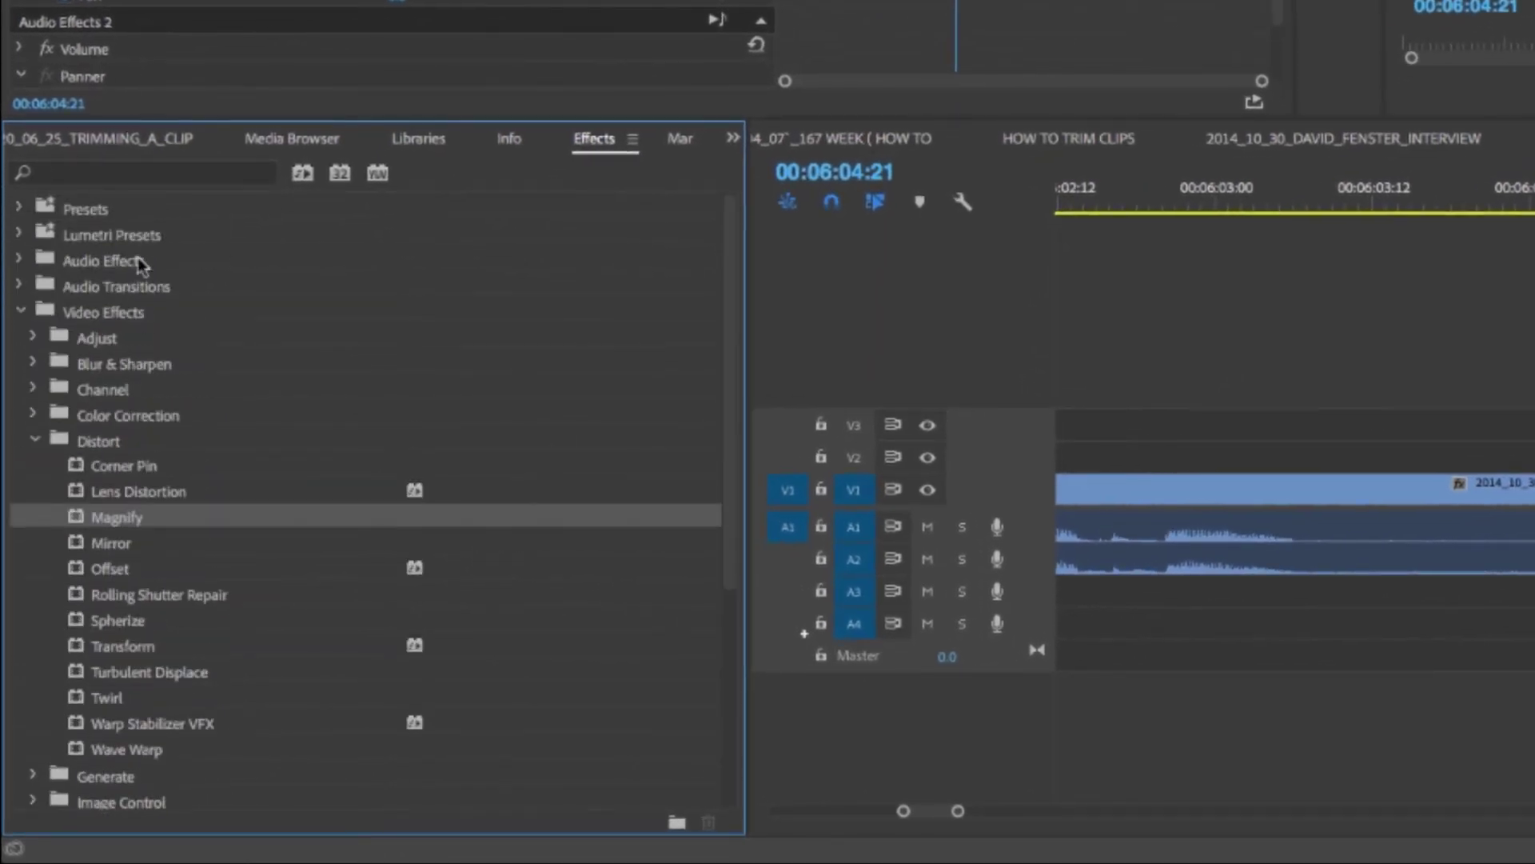
click(114, 178)
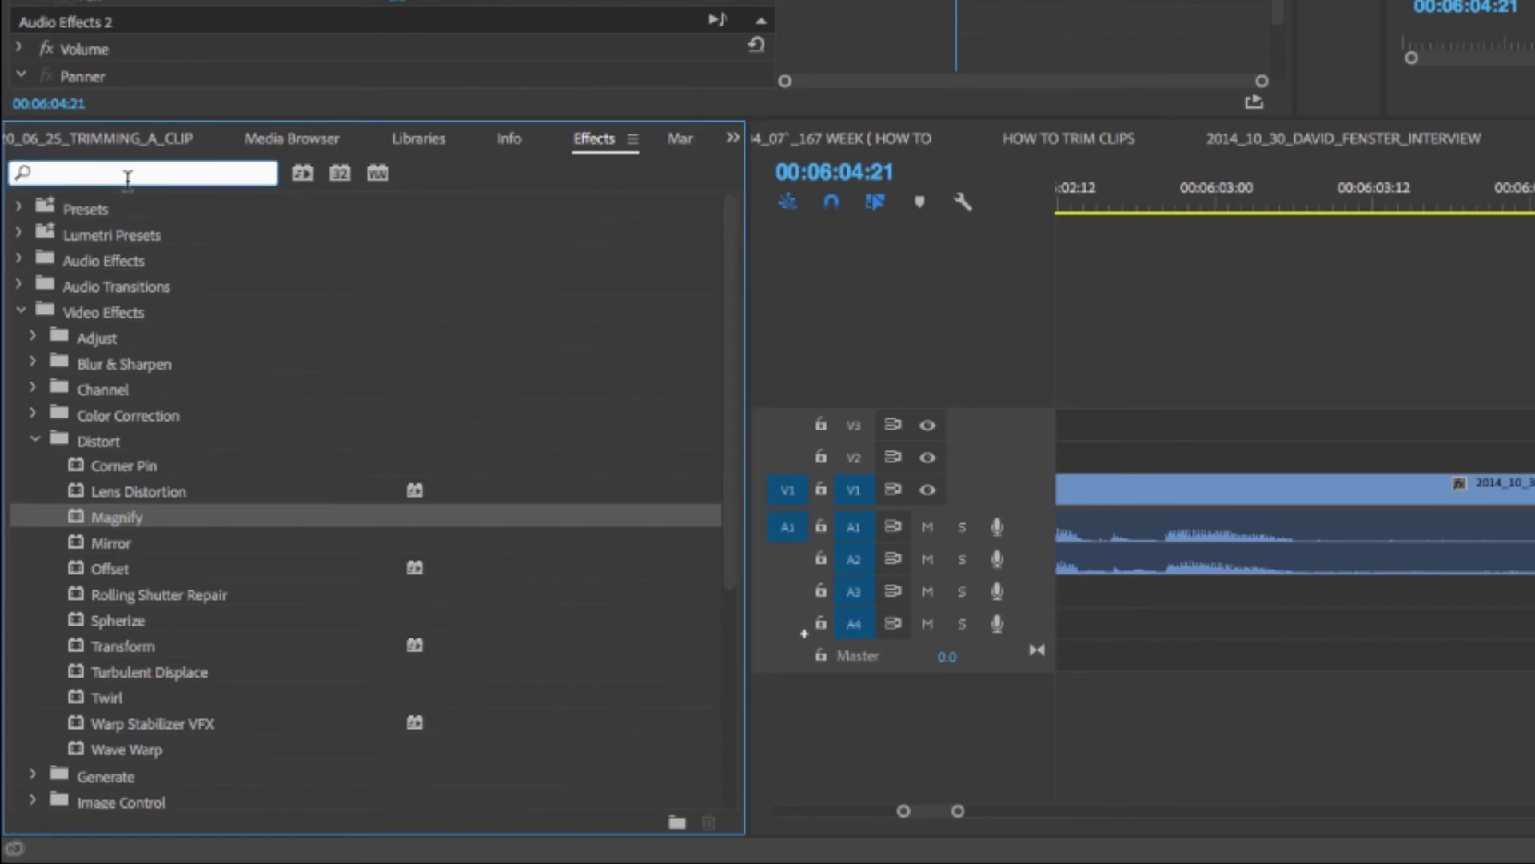
text(MIRROR)
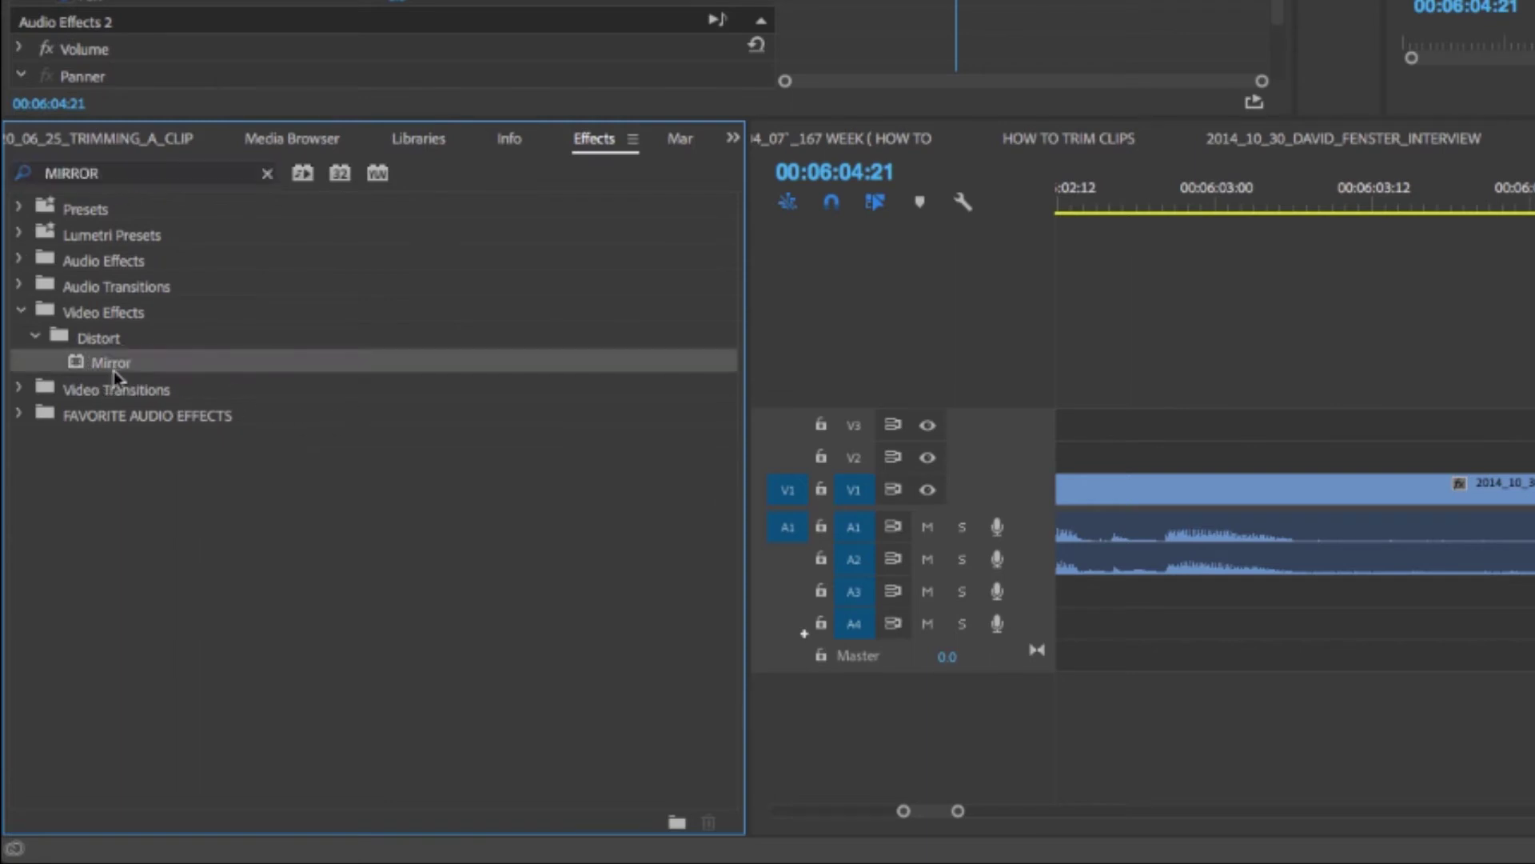
click(77, 368)
drag(77, 367, 1534, 496)
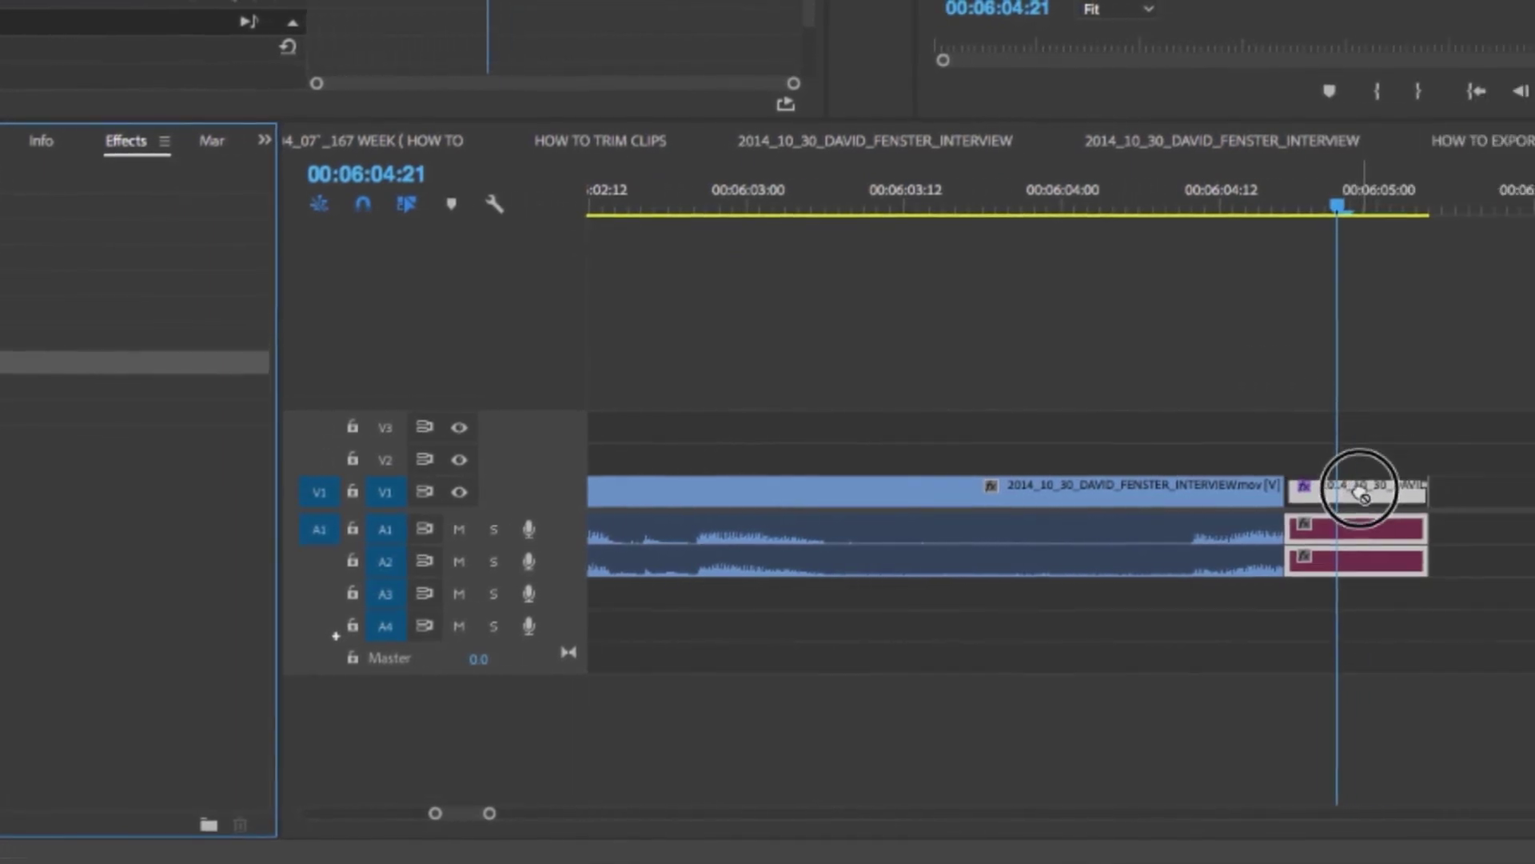
drag(1363, 495, 1359, 491)
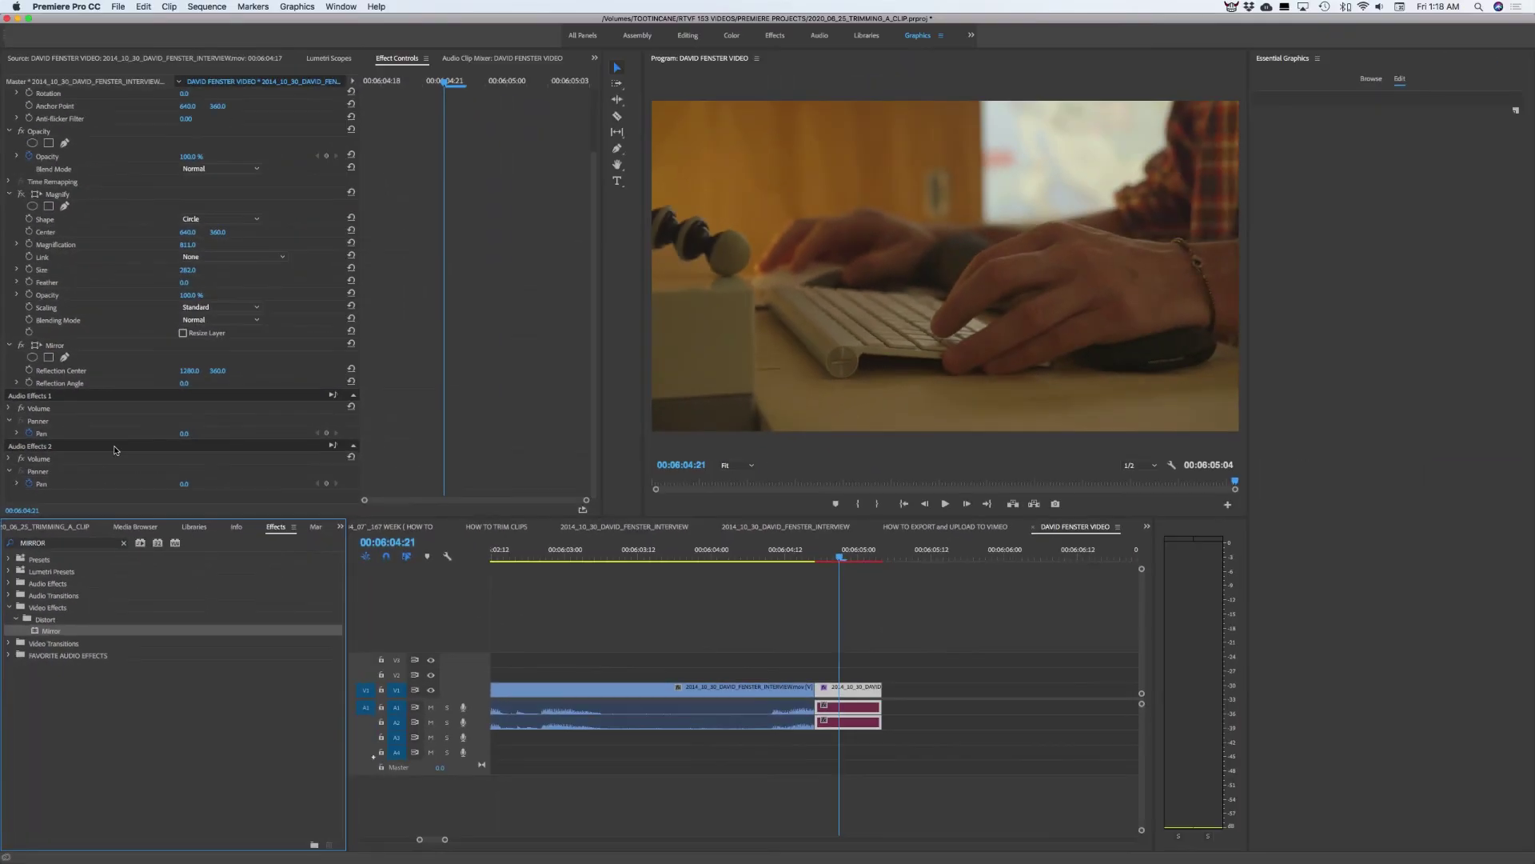
- Set the Mirror effect's Reflection Center to 653, 129
click(48, 351)
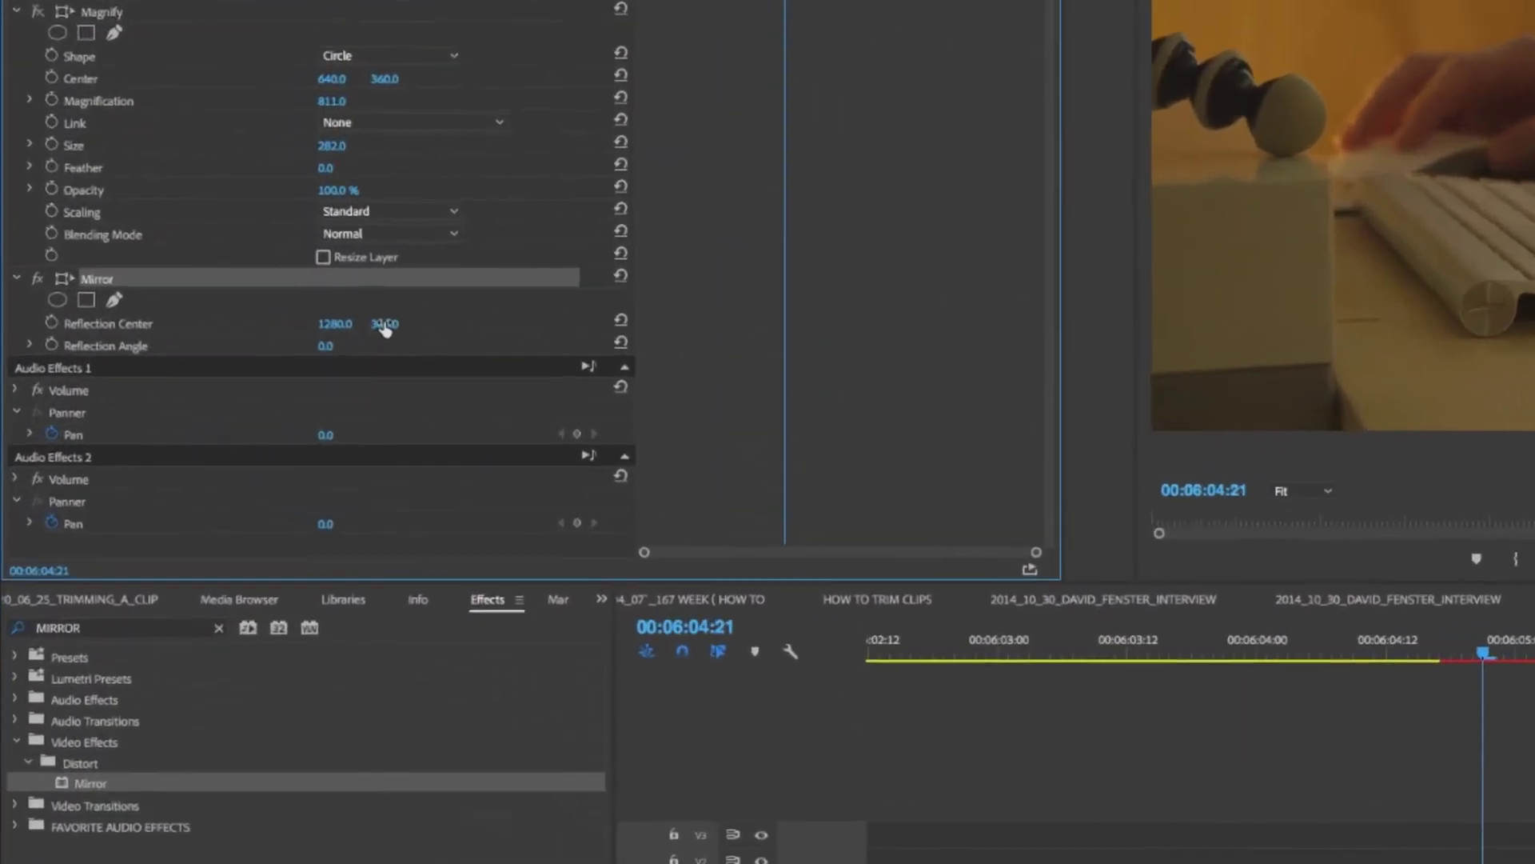
drag(218, 372, 116, 372)
drag(663, 246, 312, 240)
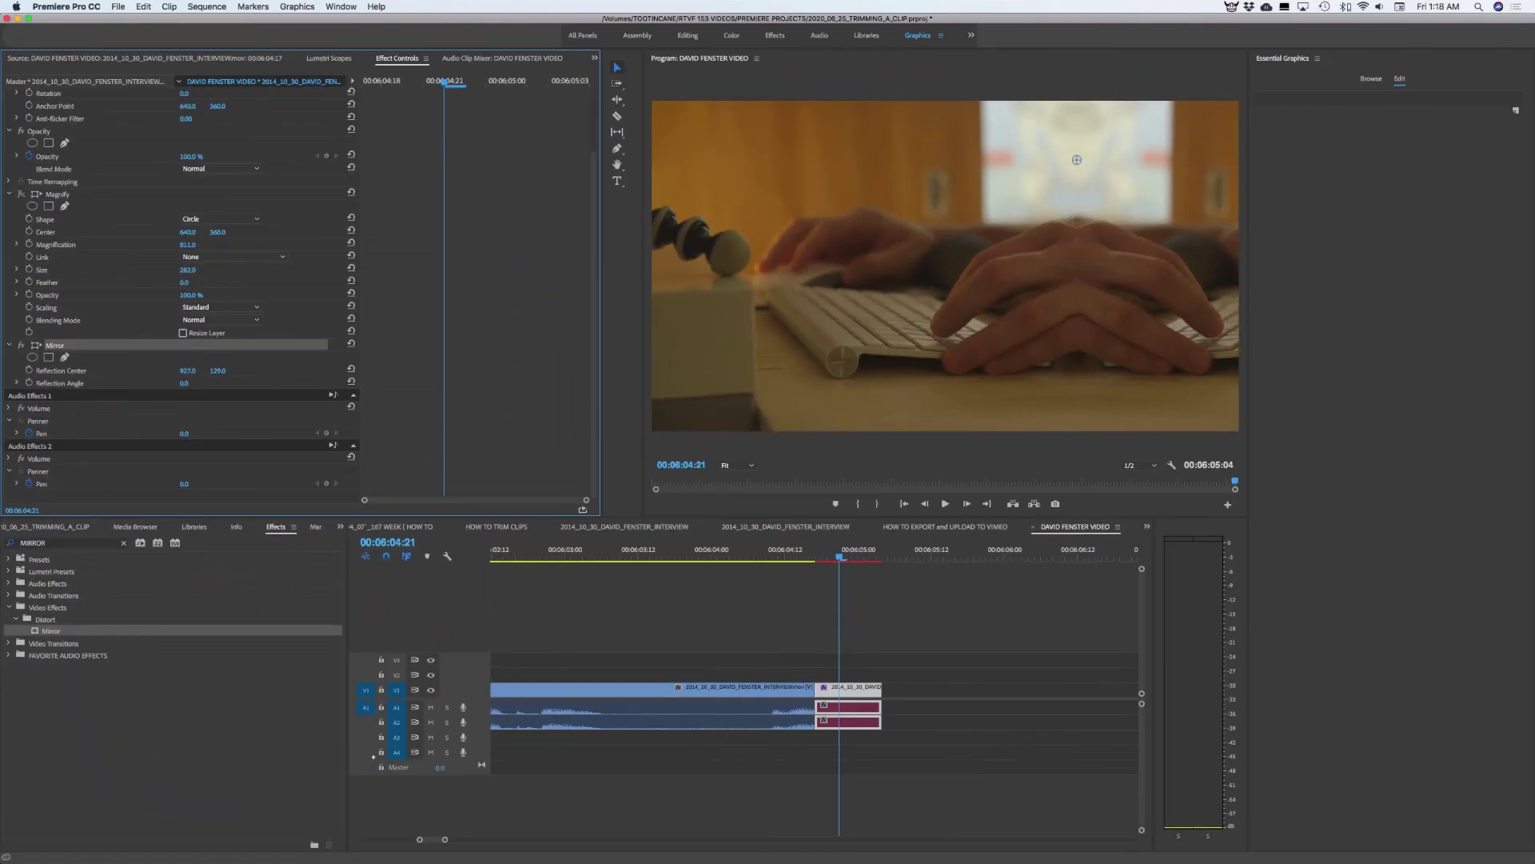
drag(187, 371, 78, 370)
- Extend the end of the pink clip to 00:06:06:04 and place the playhead at 00:06:04:21
click(852, 552)
drag(852, 552, 829, 558)
drag(881, 689, 1028, 686)
drag(883, 559, 841, 551)
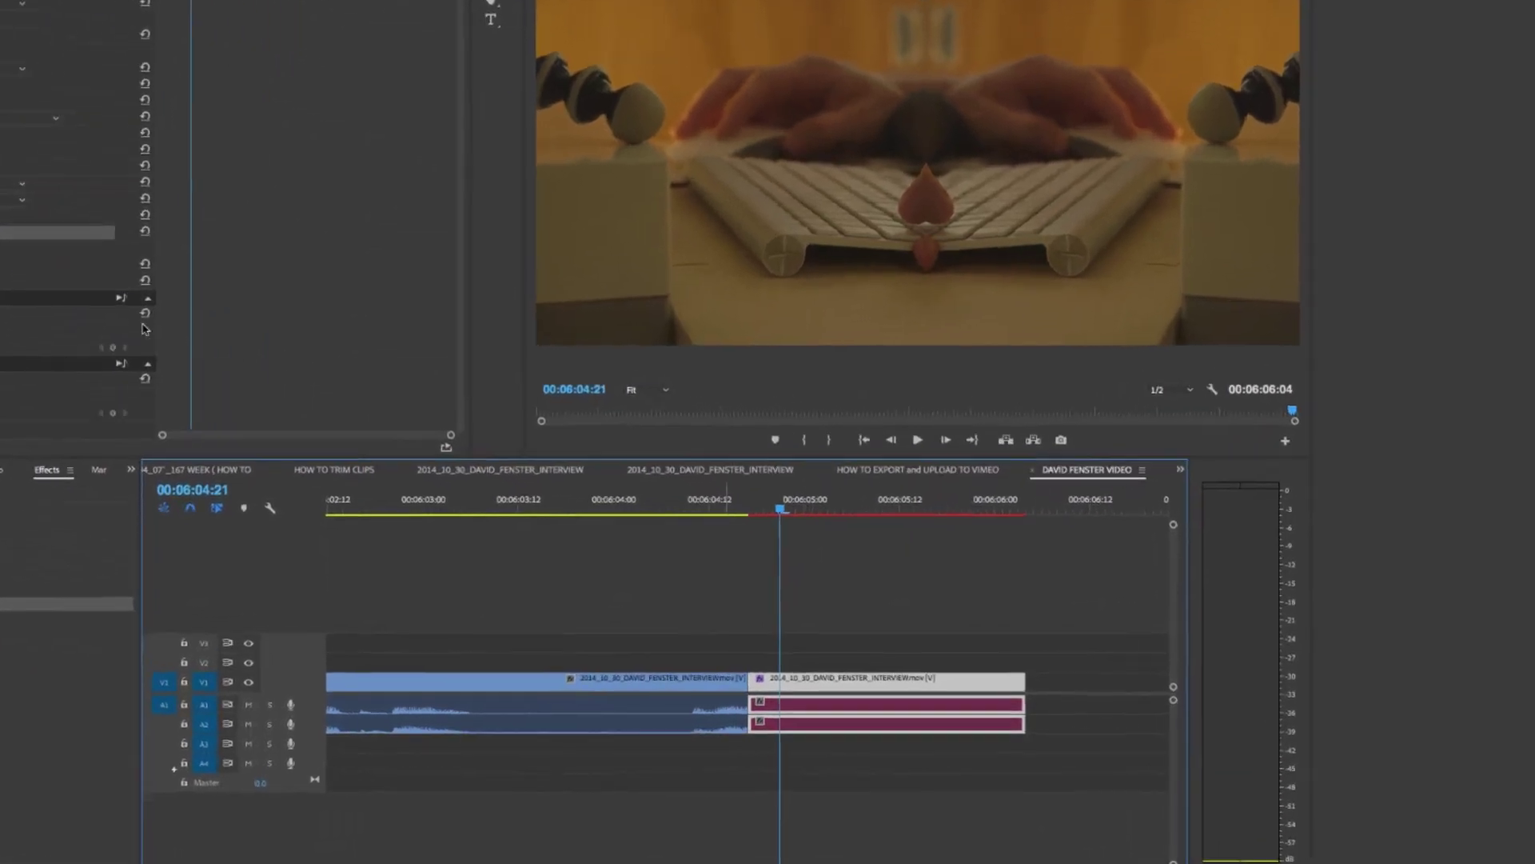
- Play the sequence from 00:06:04:13 across the cut into the mirrored clip and stop at 00:06:05:10
click(729, 406)
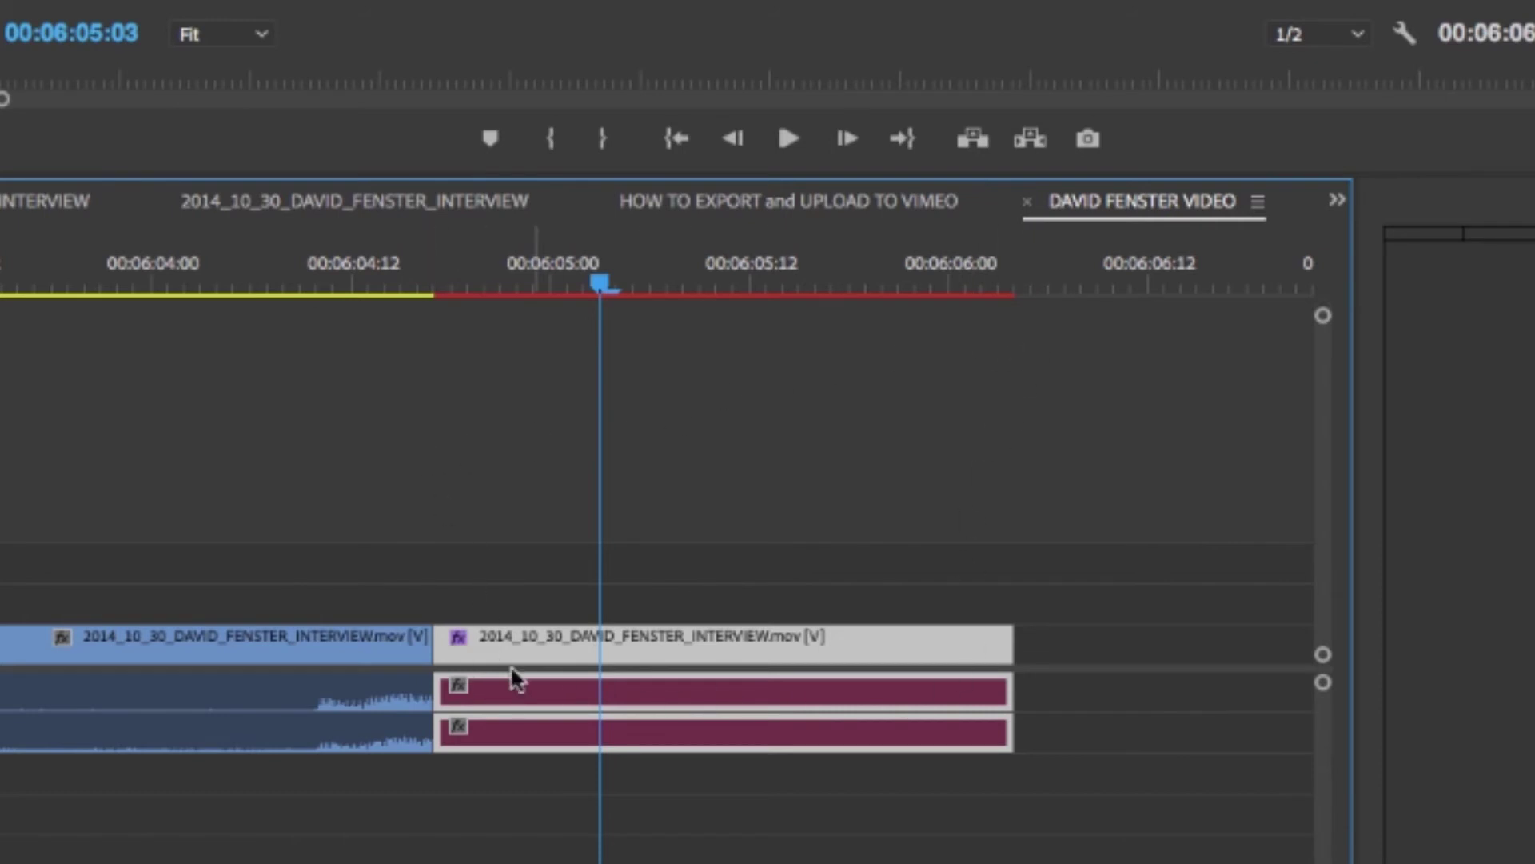
mouse_move(497, 634)
click(364, 268)
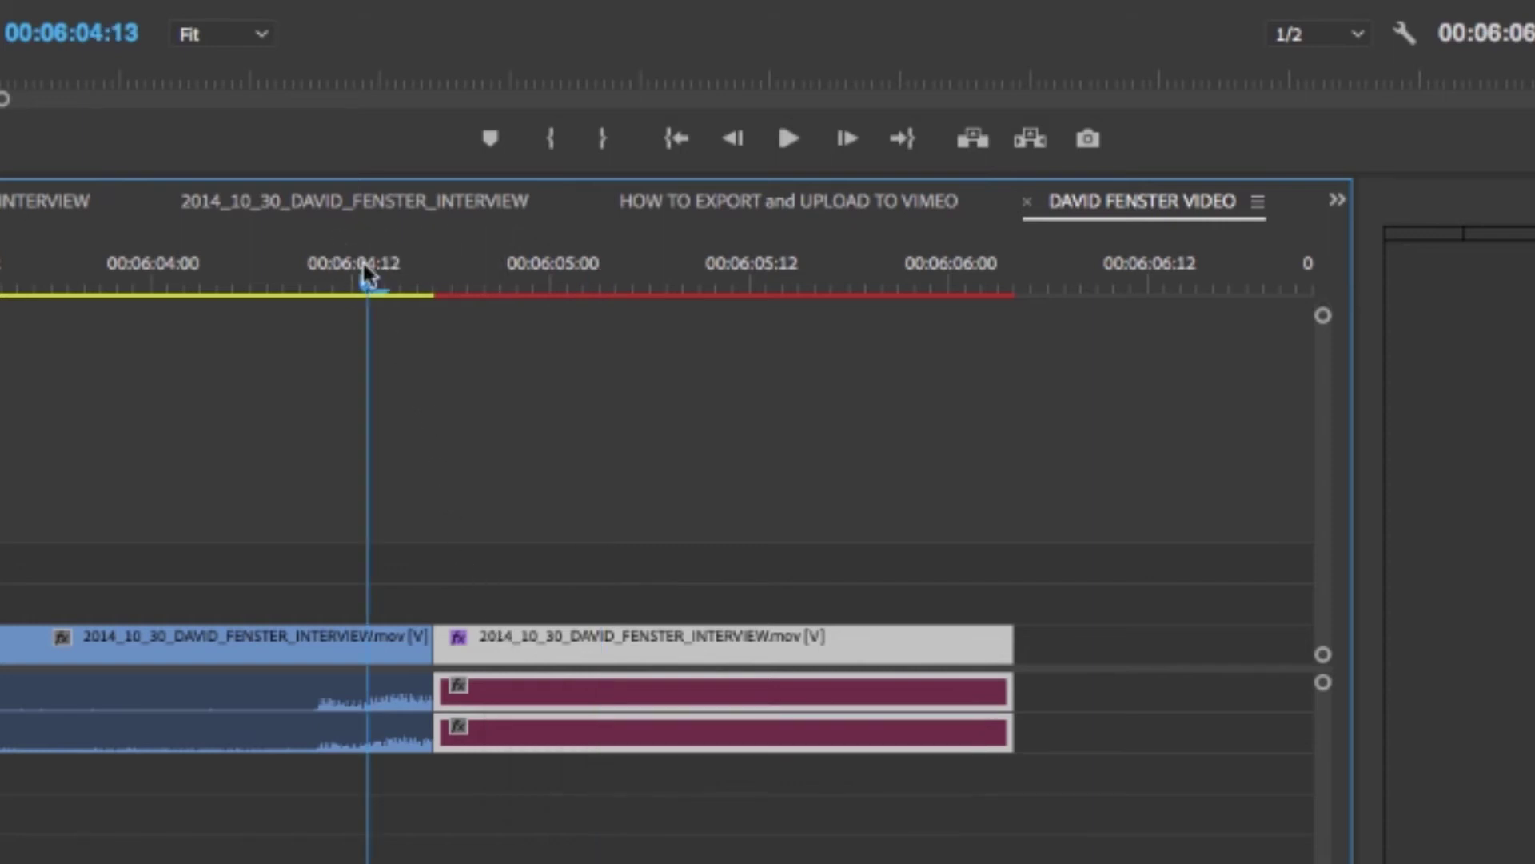
key(space)
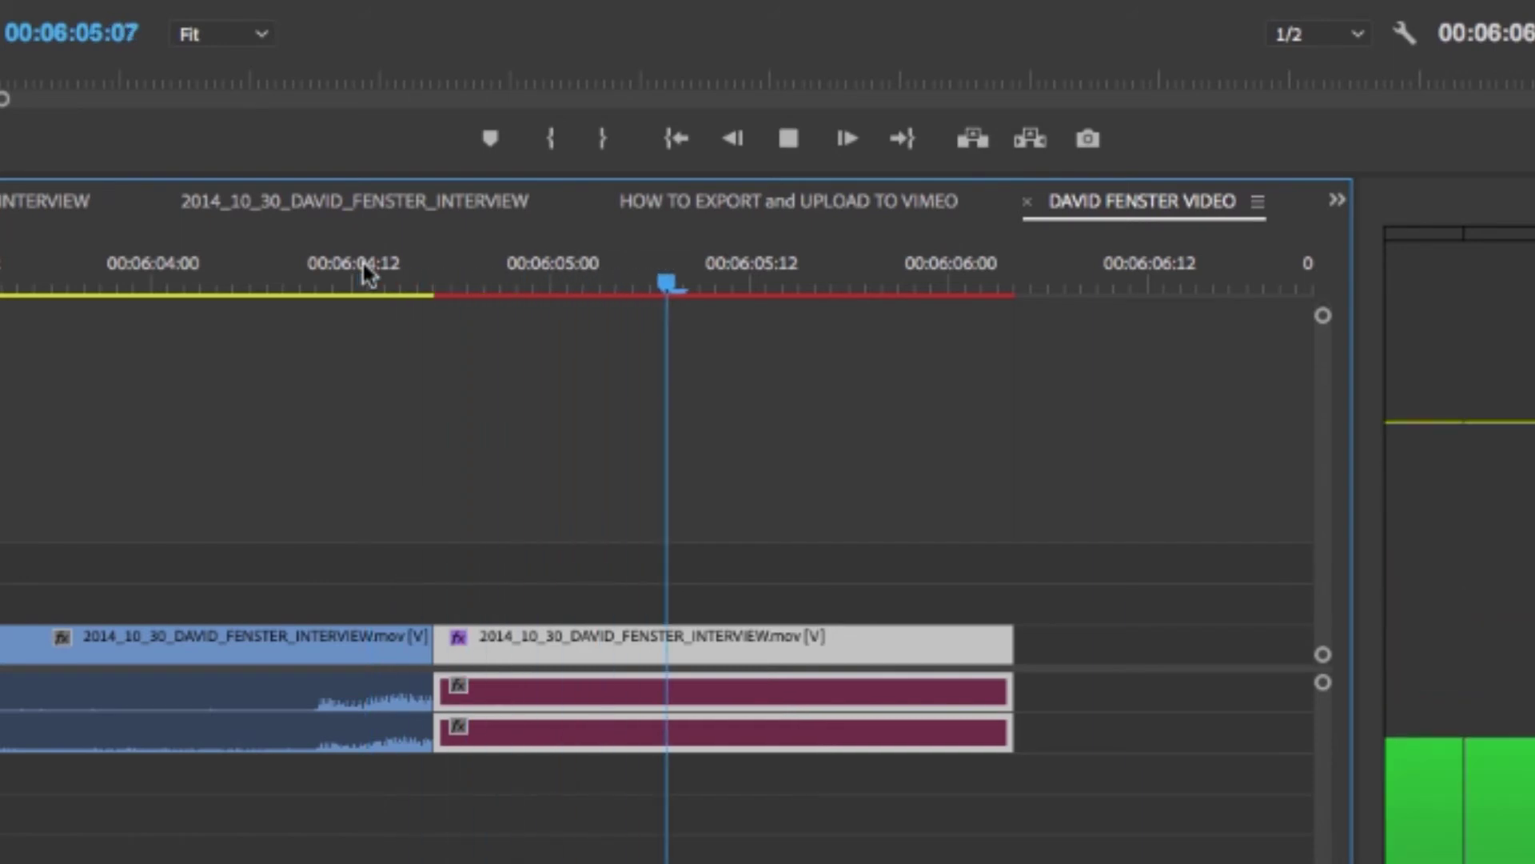
key(space)
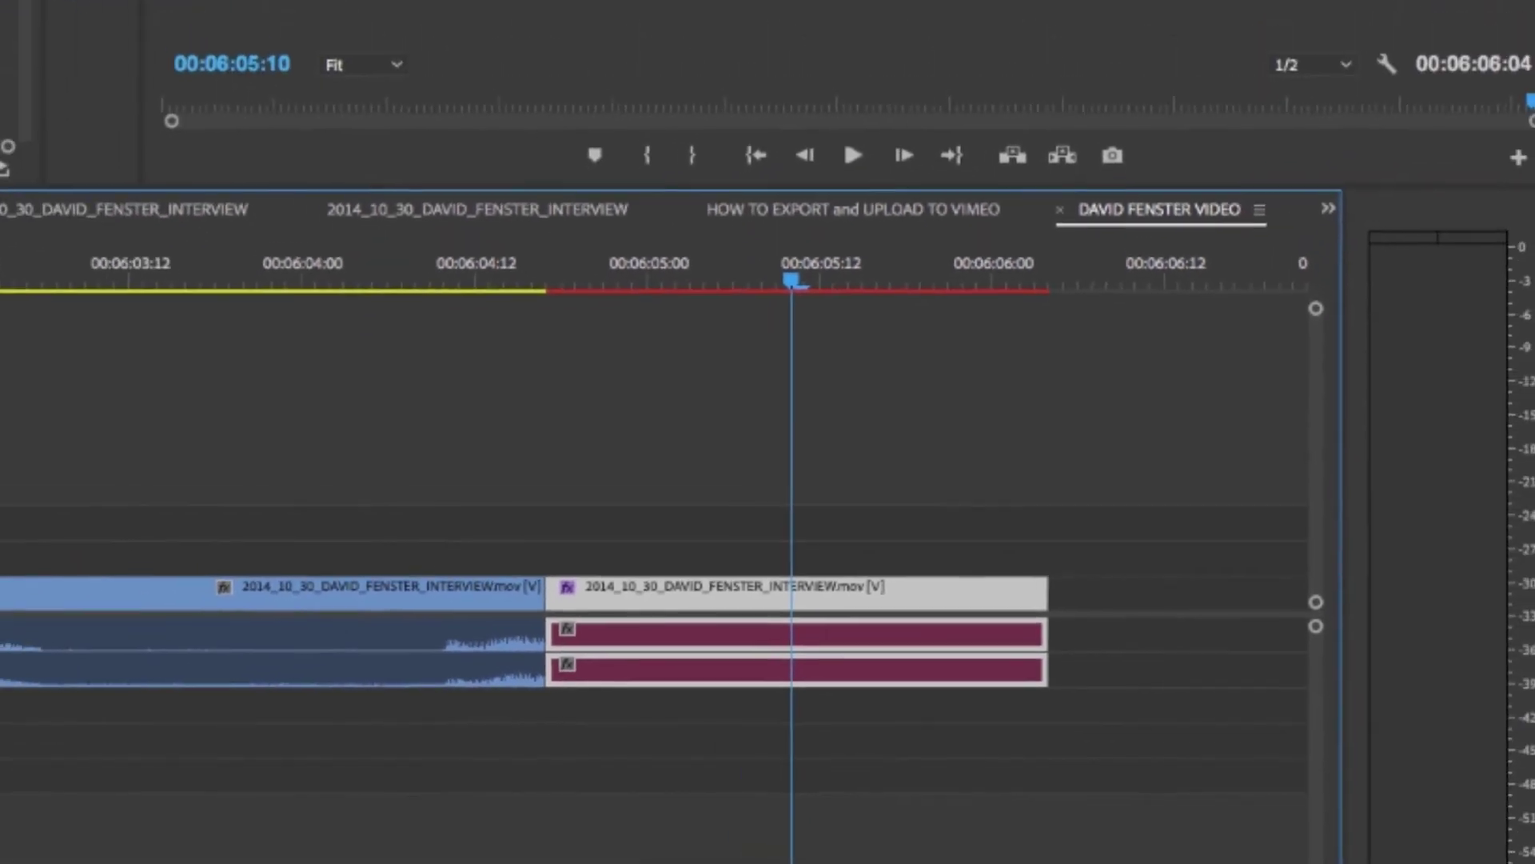
- Render the sequence's effects, play from the beginning and stop at 00:00:01:22
key(Return)
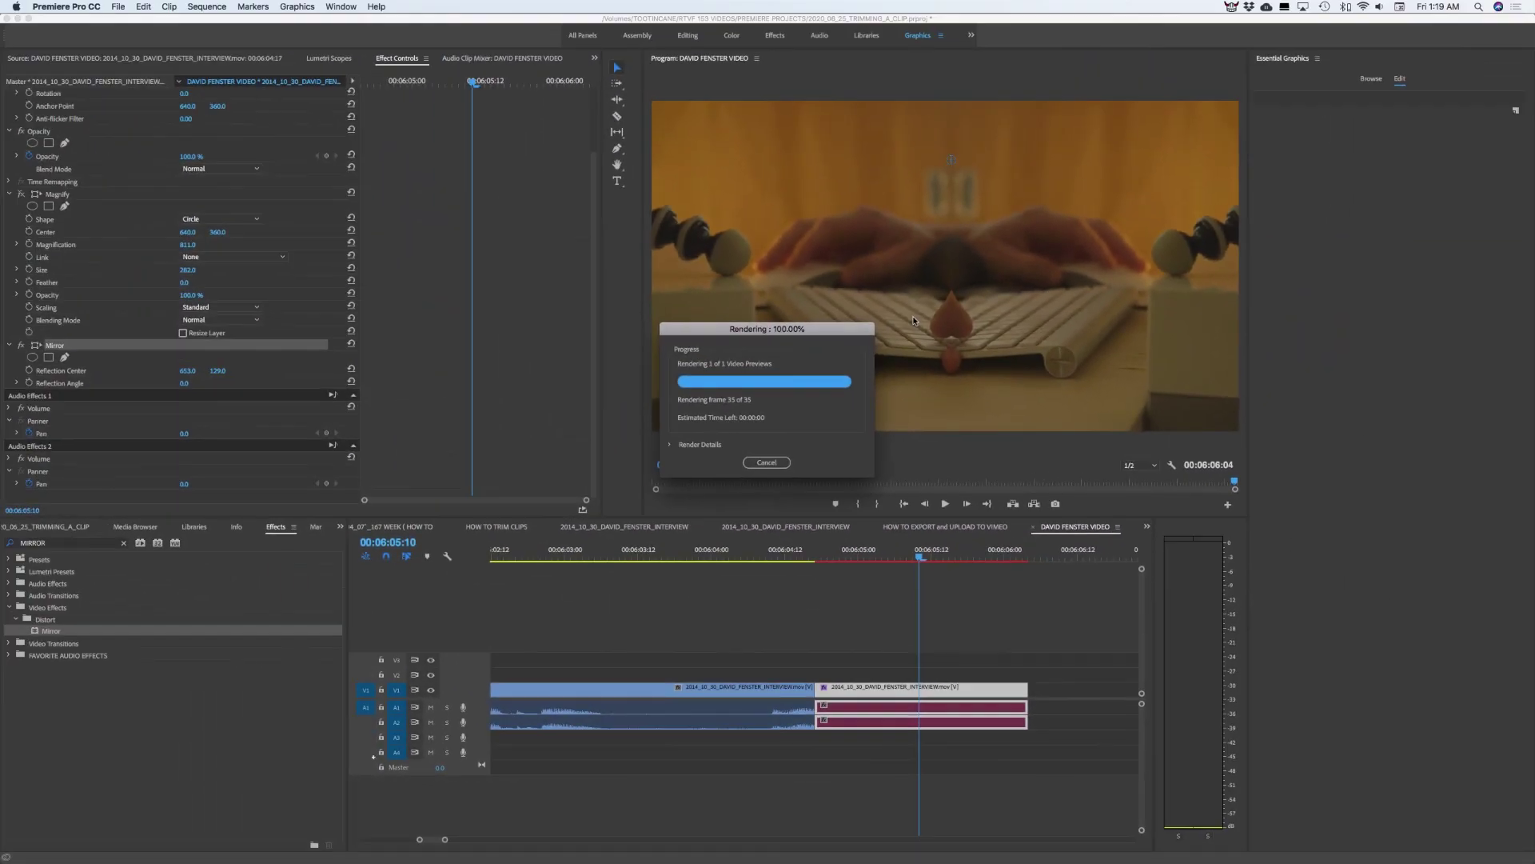
key(Home)
key(space)
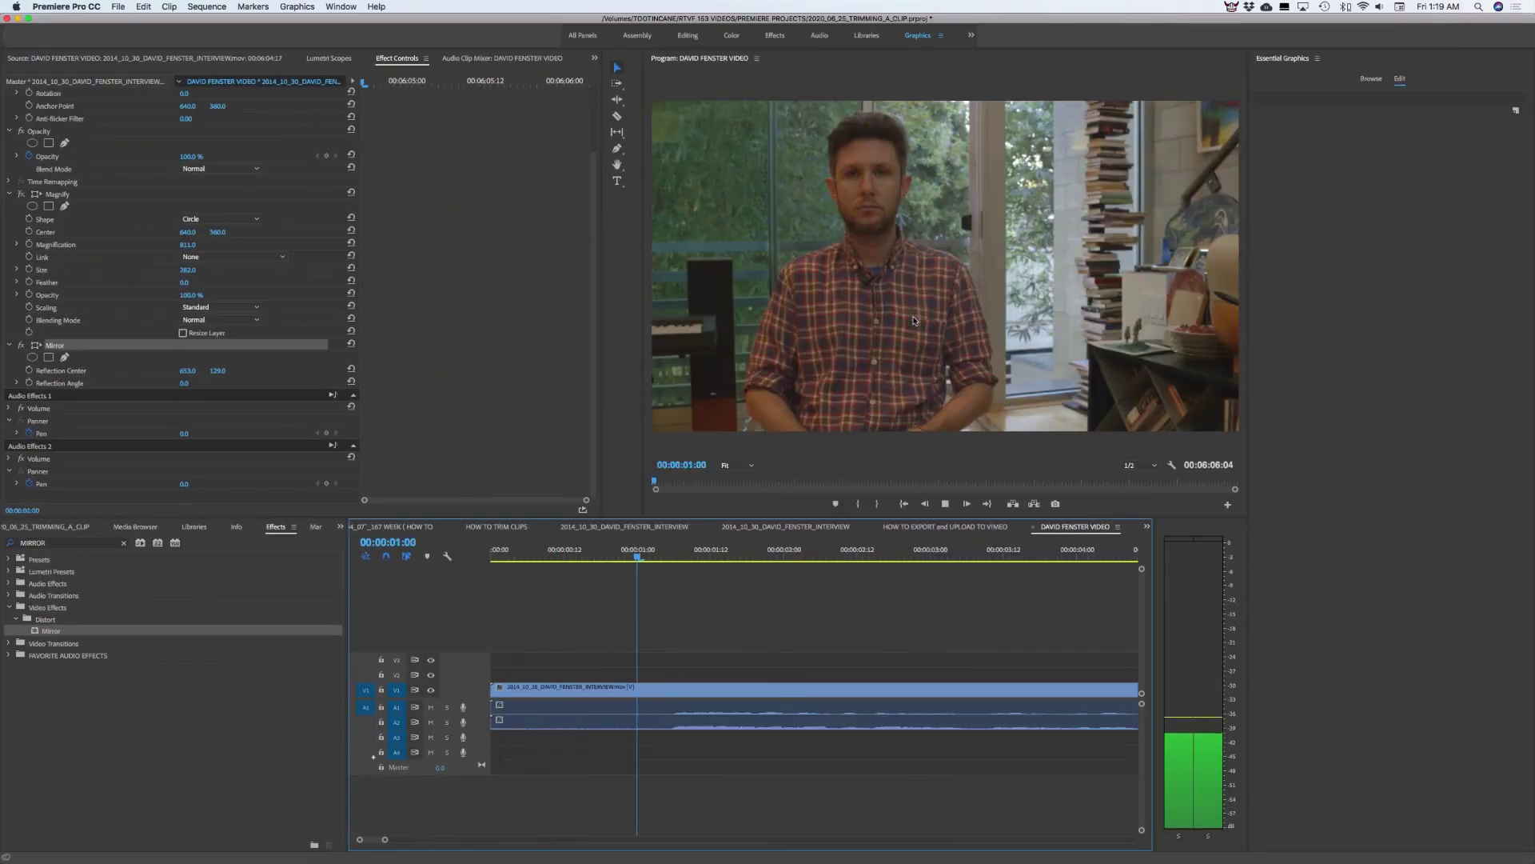
key(space)
- Move the playhead to the start of the pink clip at 00:06:04:17 and play back the rendered Mirror effect
key(minus)
key(minus)
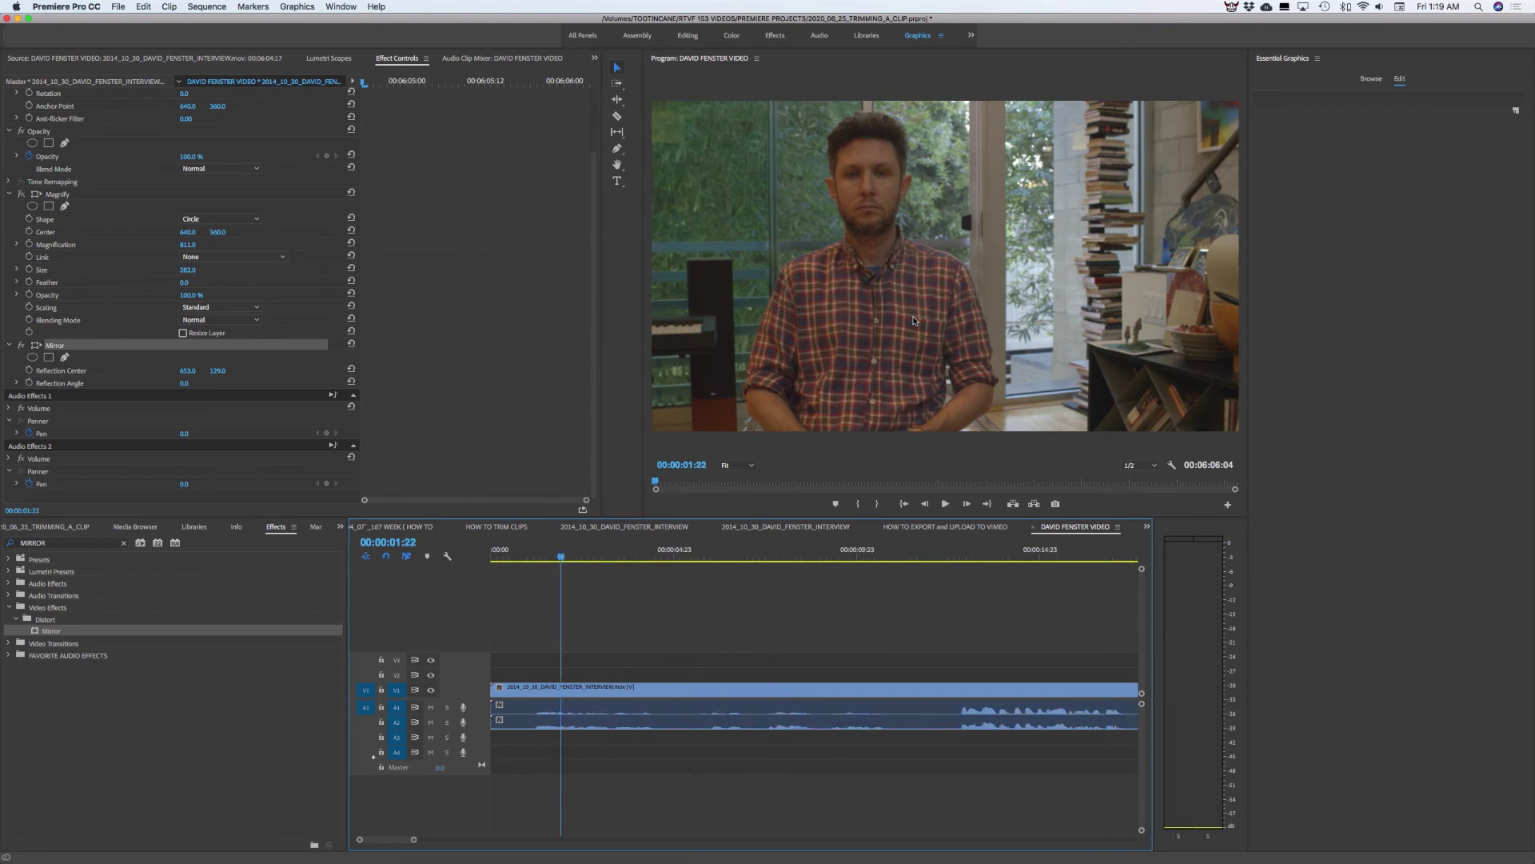
key(minus)
key(minus)
key(minus)
key(minus)
key(minus)
key(minus)
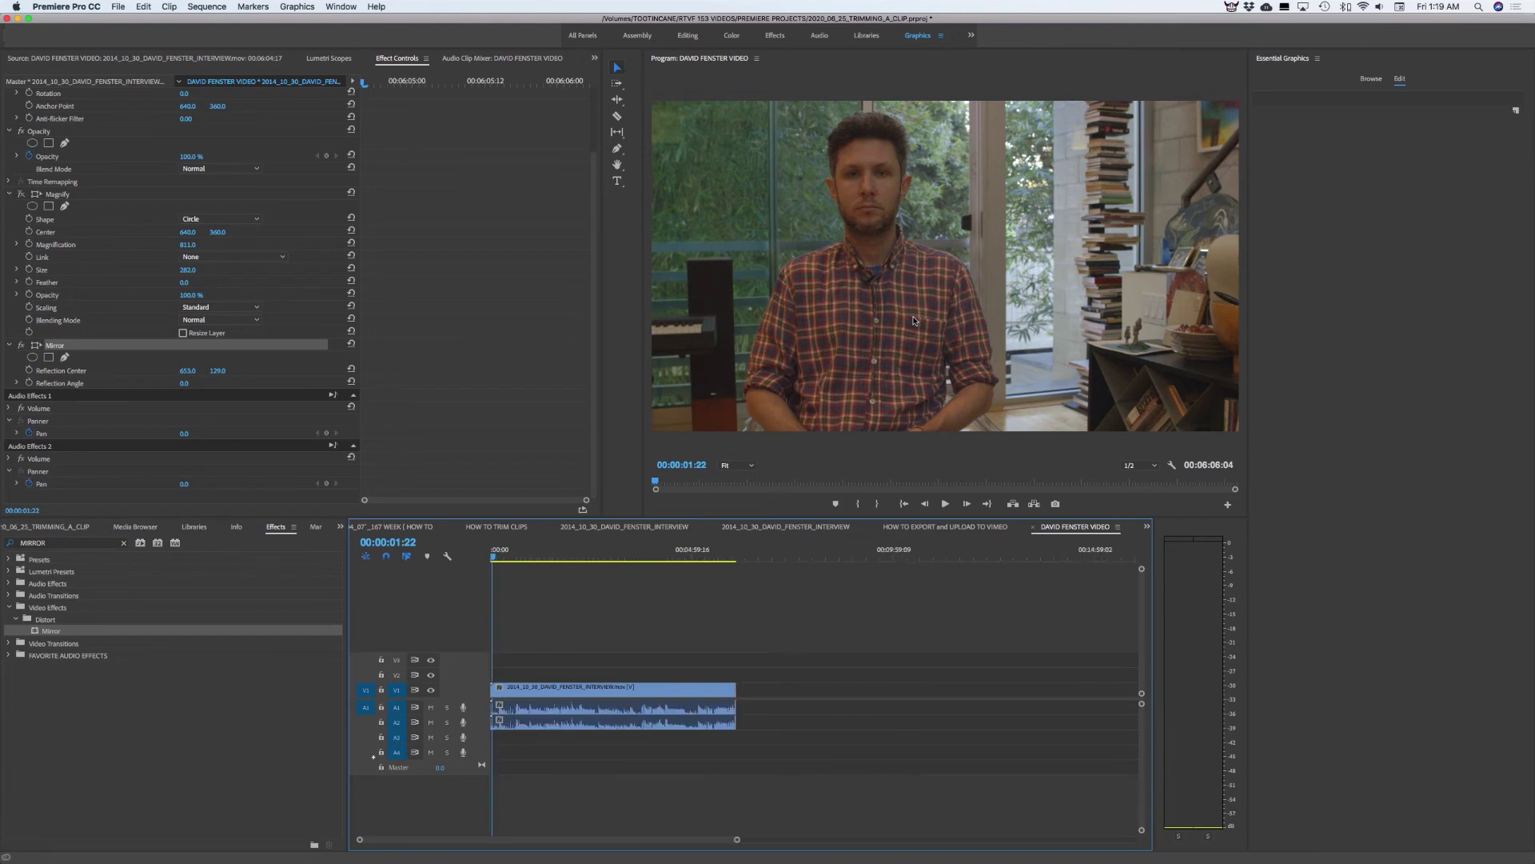
key(End)
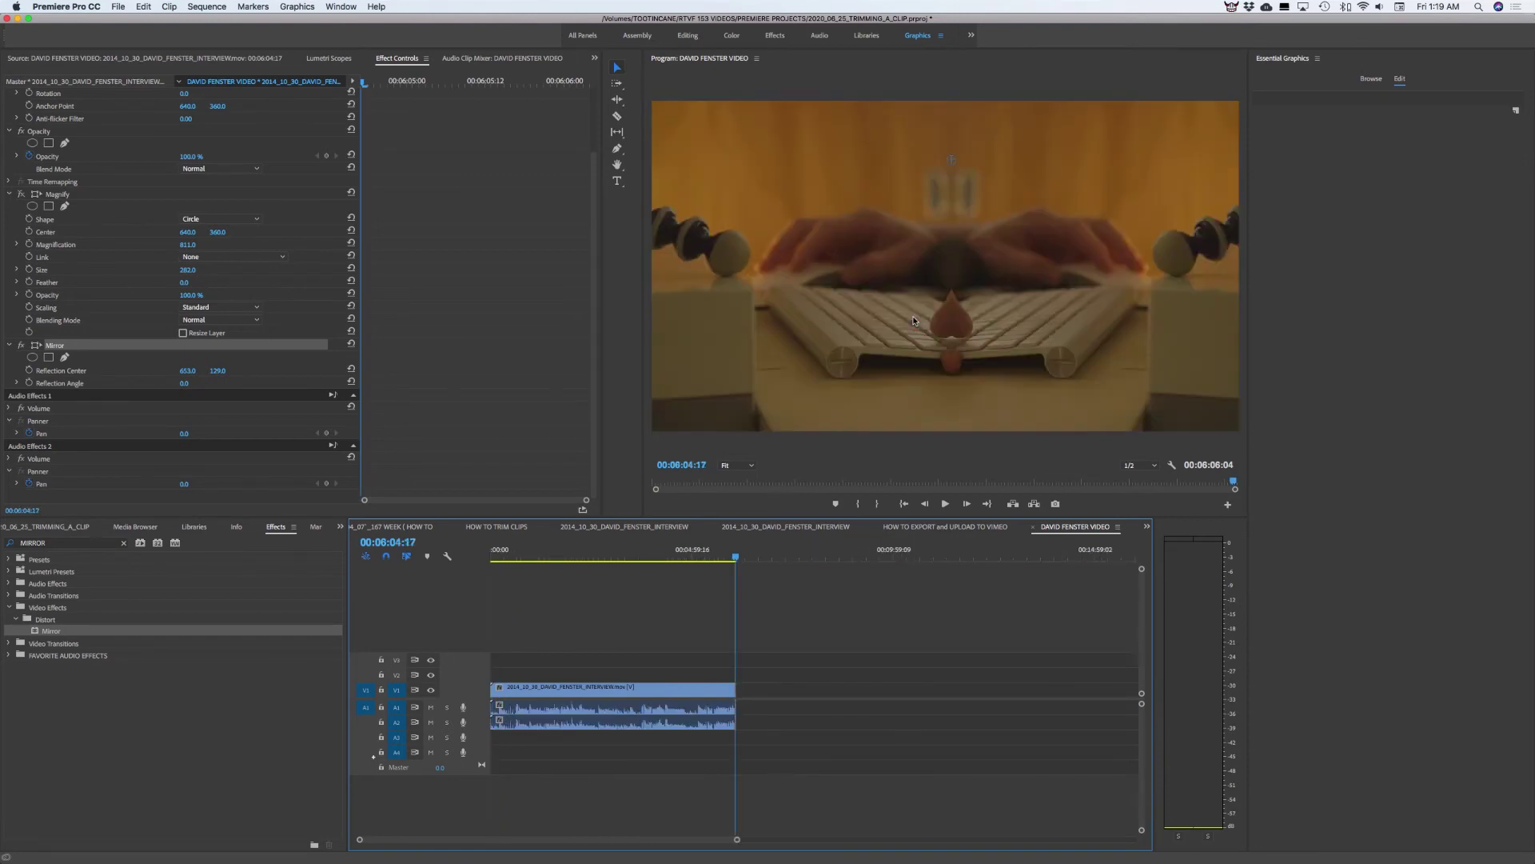
key(equal)
key(equal)
key(equal)
key(equal)
key(equal)
key(equal)
key(equal)
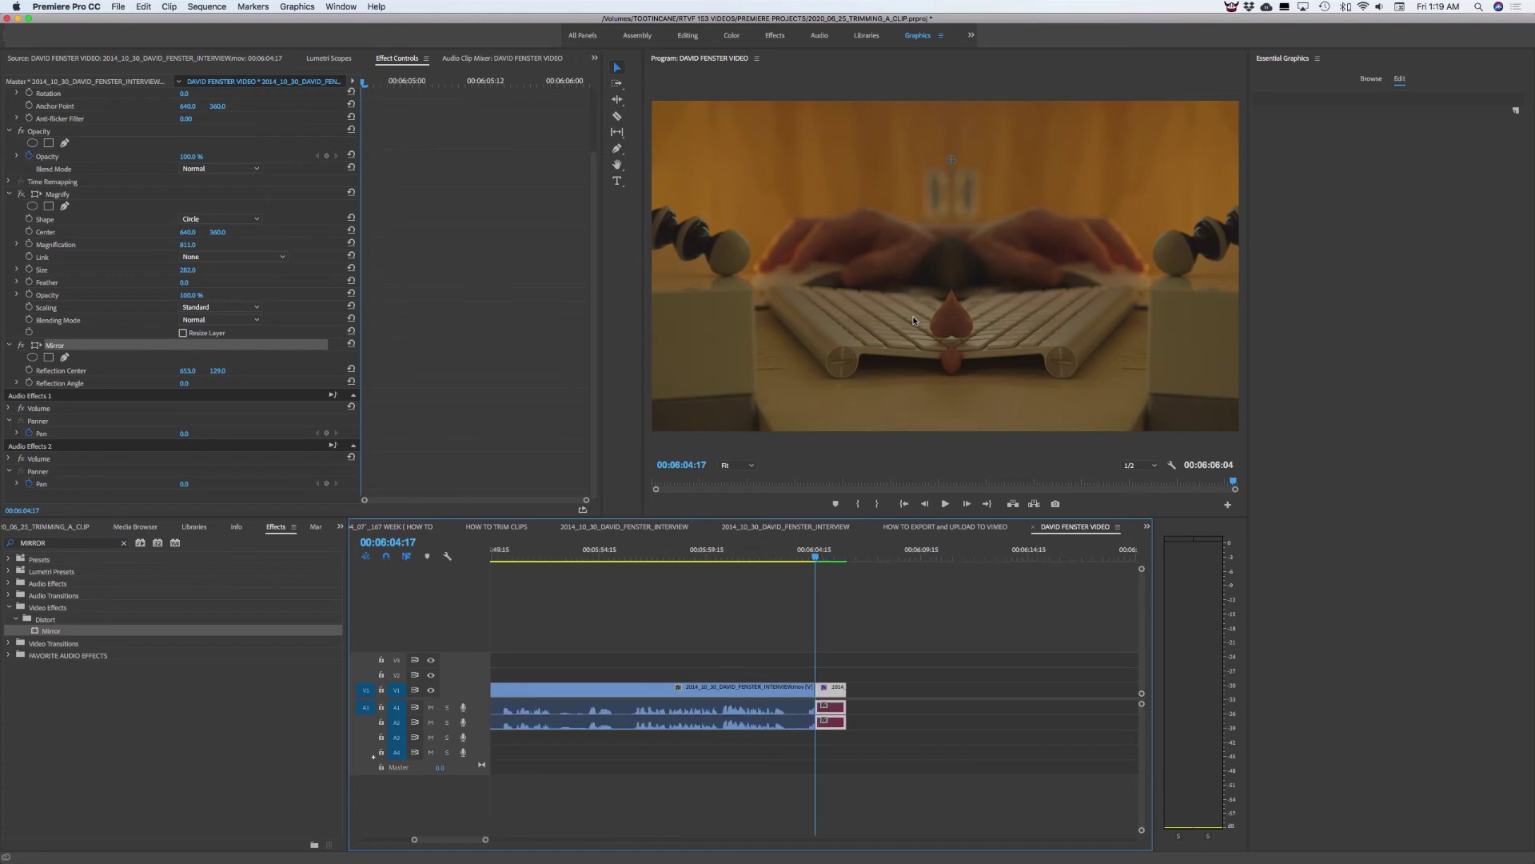
key(equal)
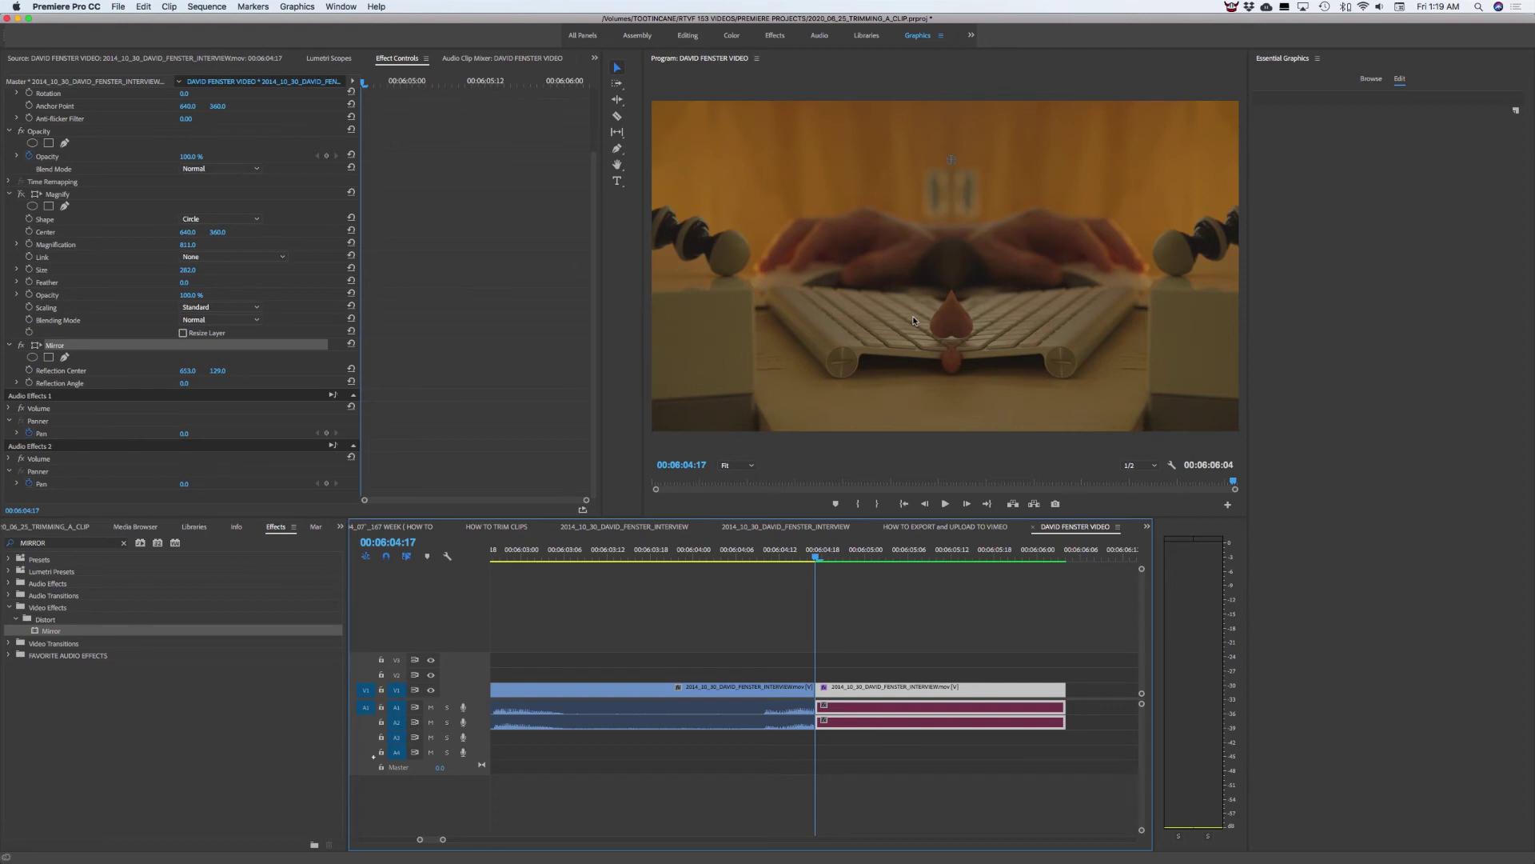
key(space)
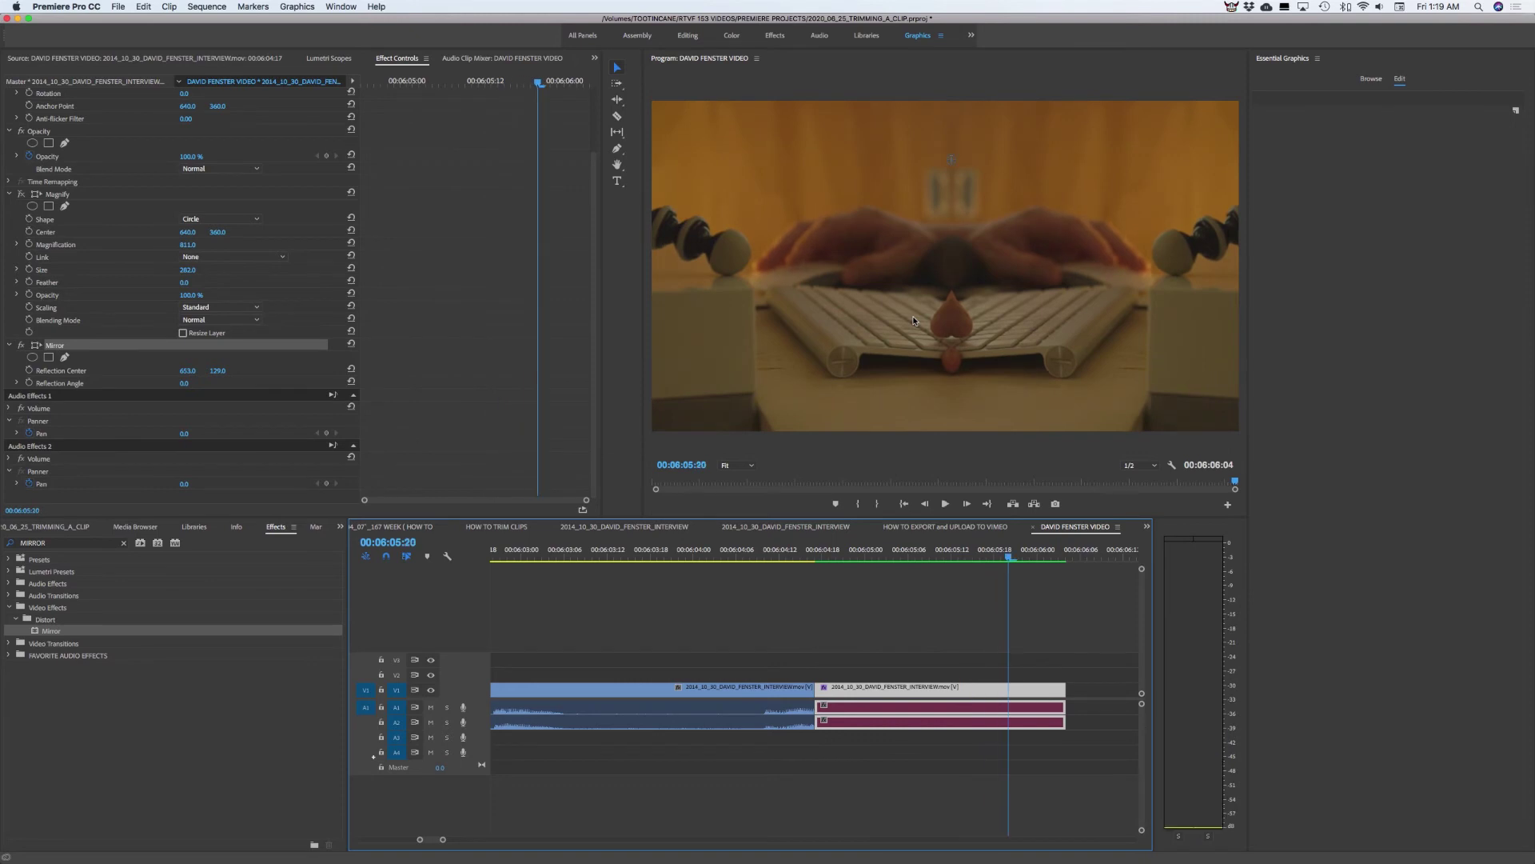
- Place the playhead at 00:06:05:06 in the pink clip and turn its Magnify effect back on
click(908, 552)
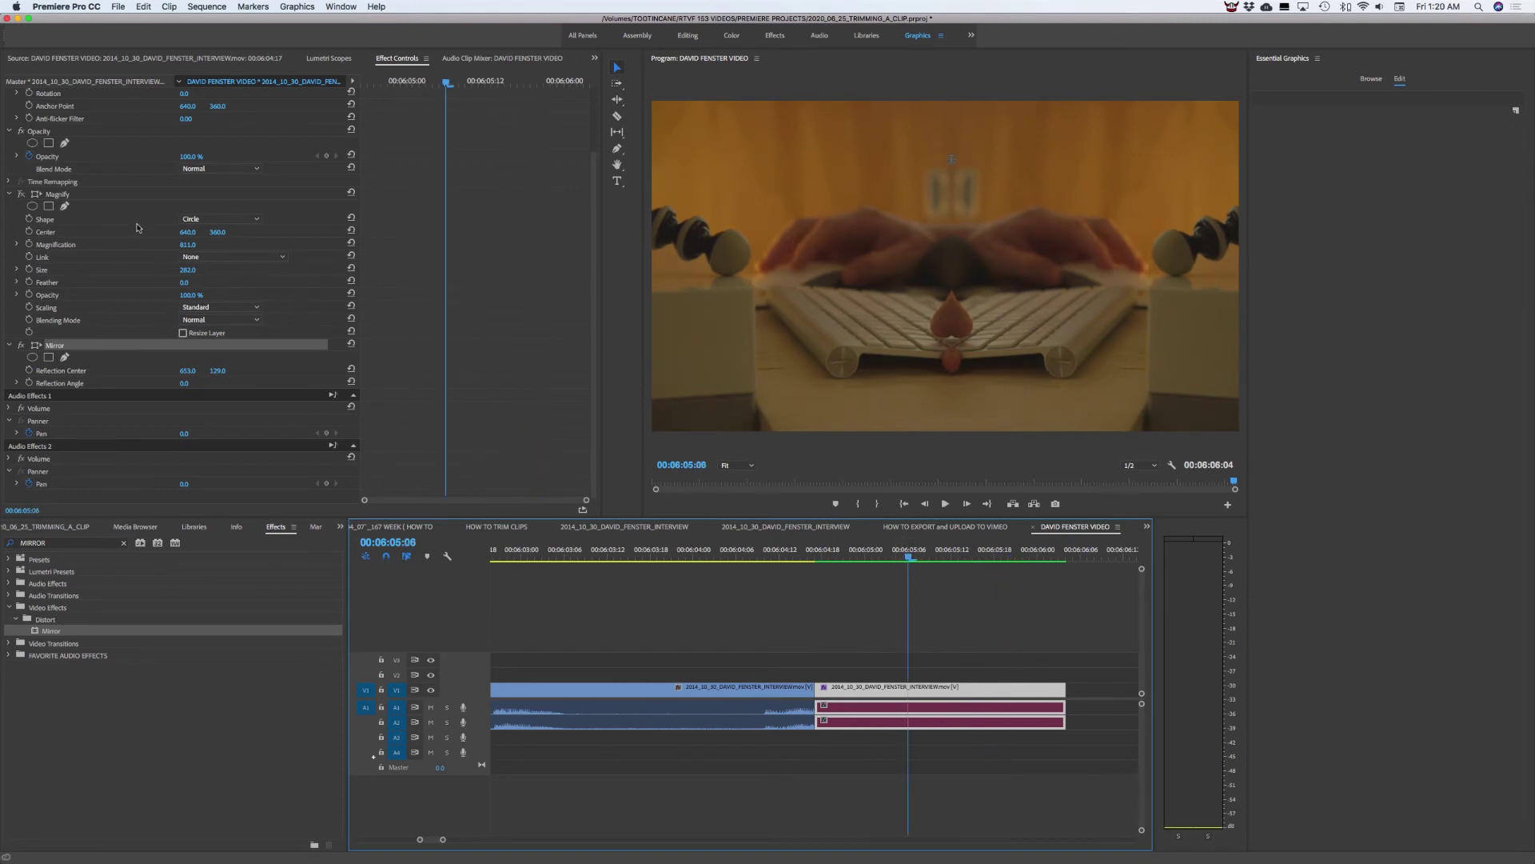
click(108, 211)
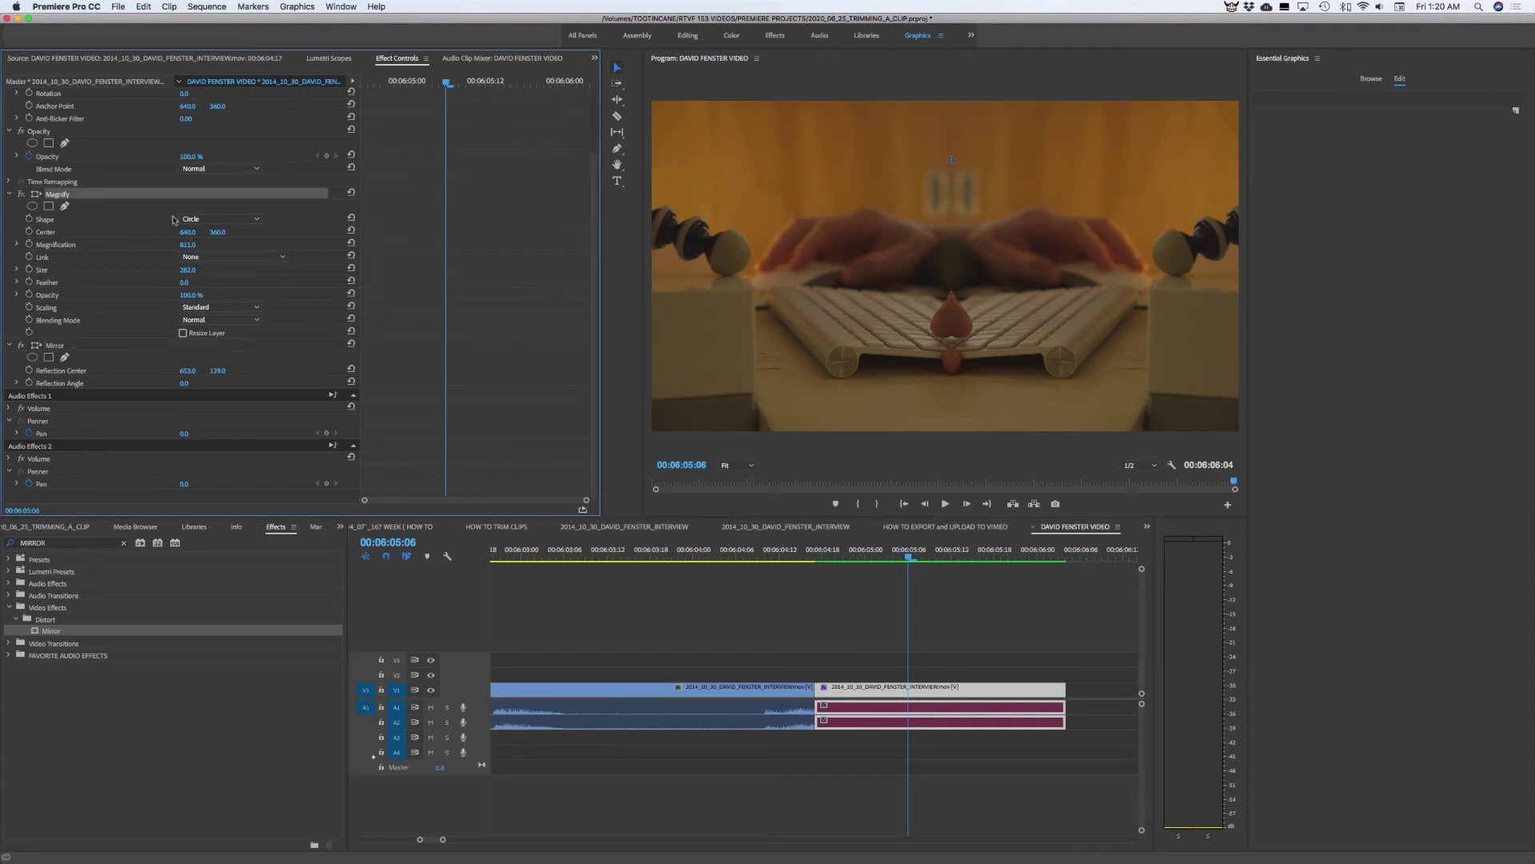
click(21, 195)
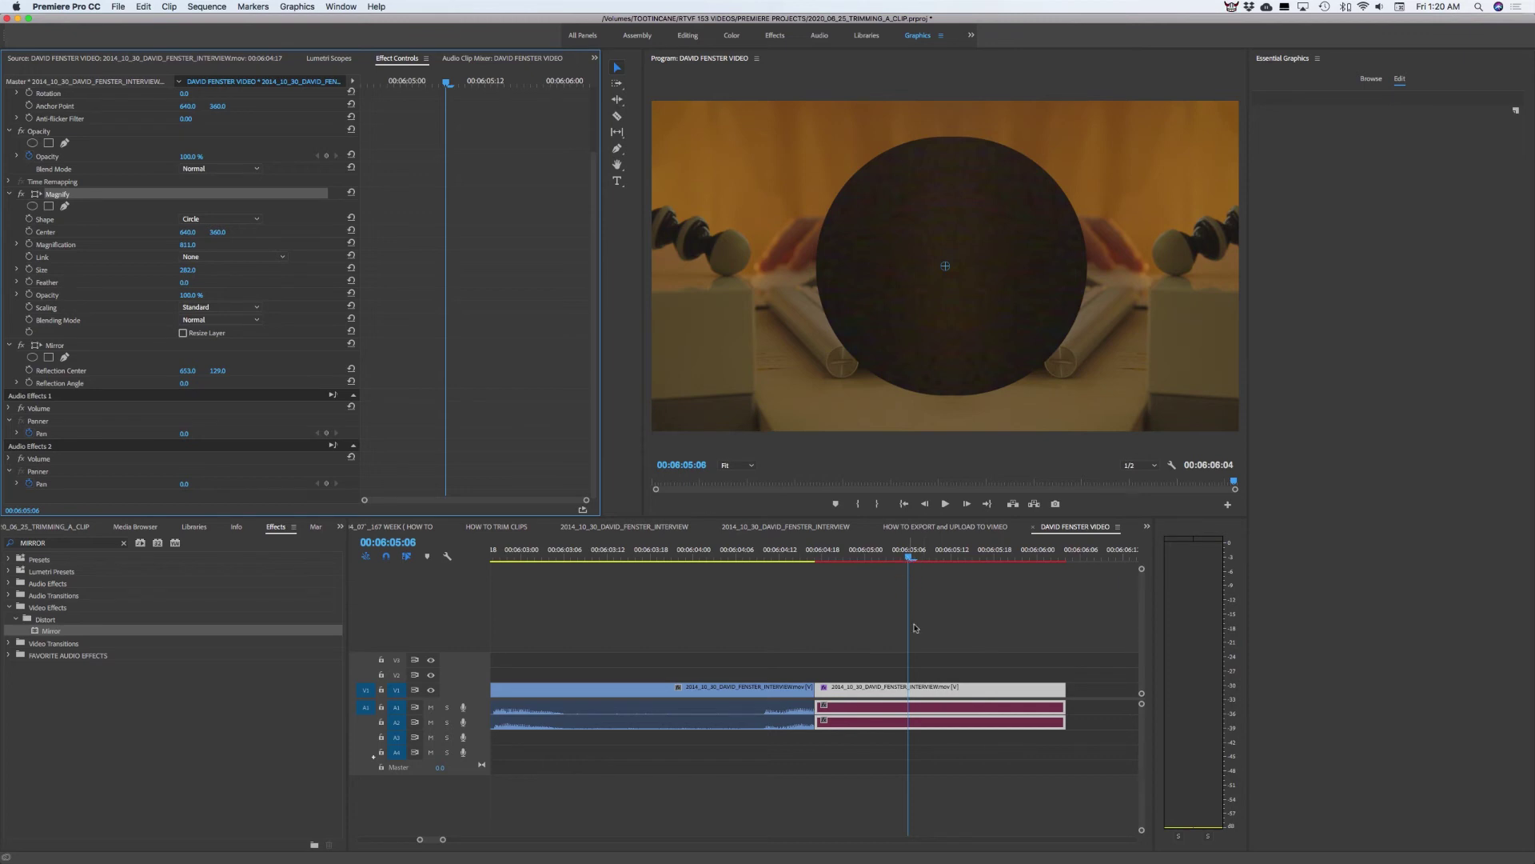
- Mark an In point at 00:06:04:14 and an Out point at 00:06:06:06, and render the effects in that range
drag(908, 557, 793, 555)
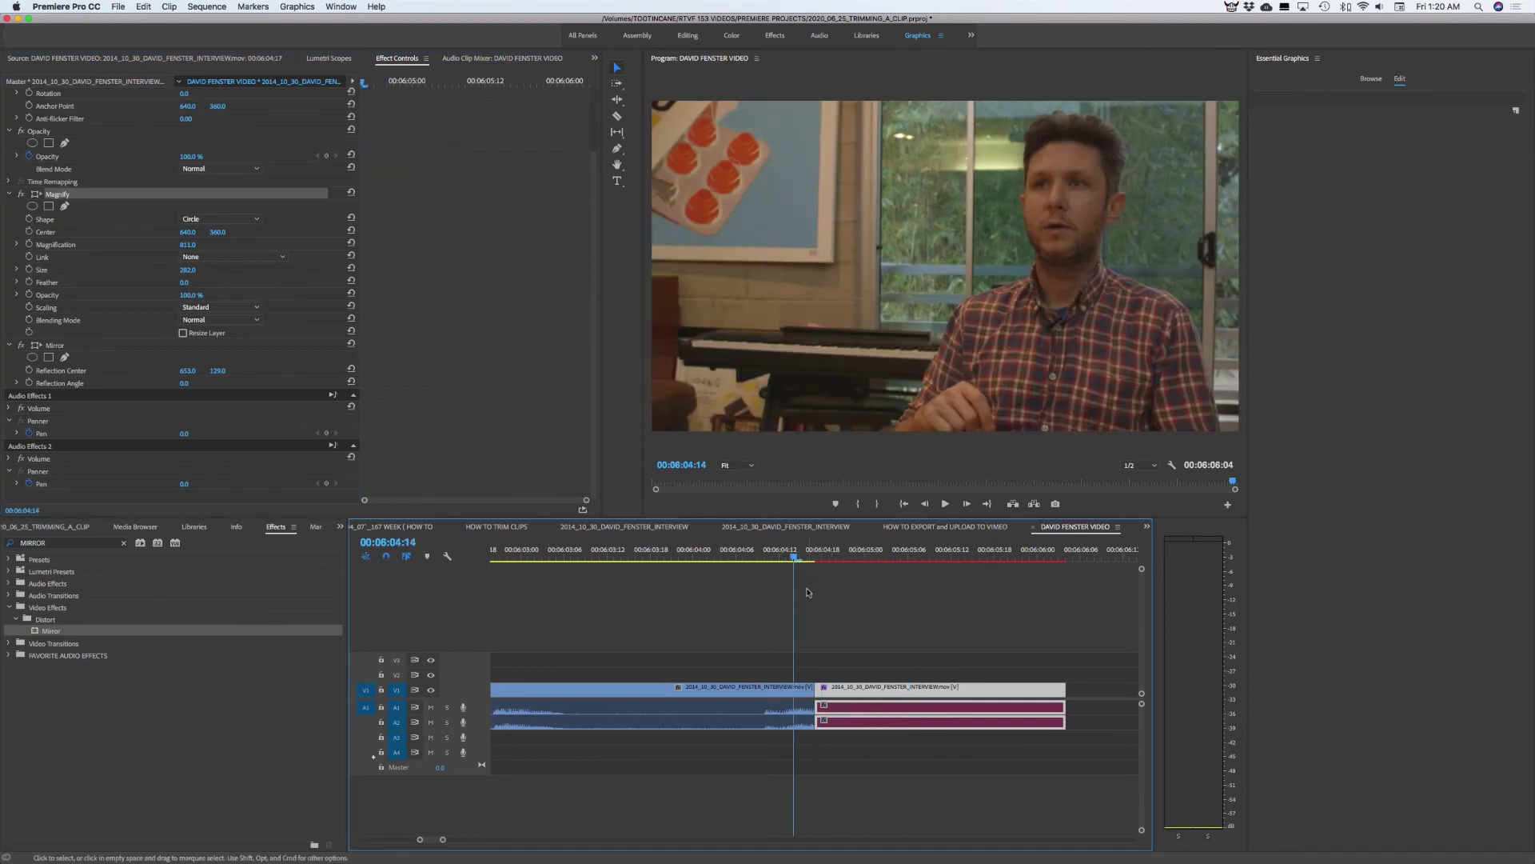
key(i)
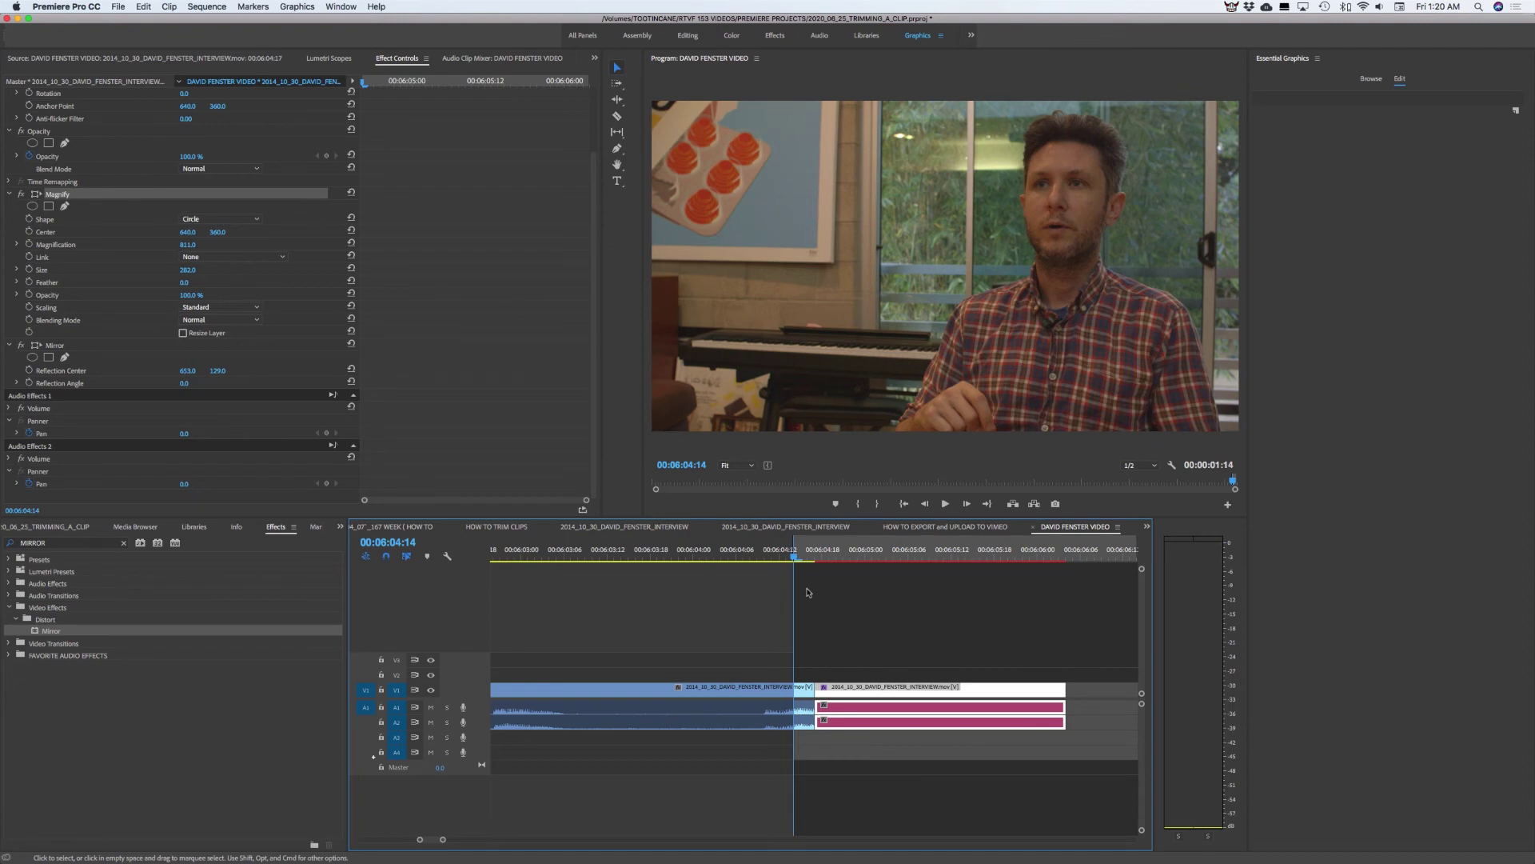
drag(794, 552, 1080, 554)
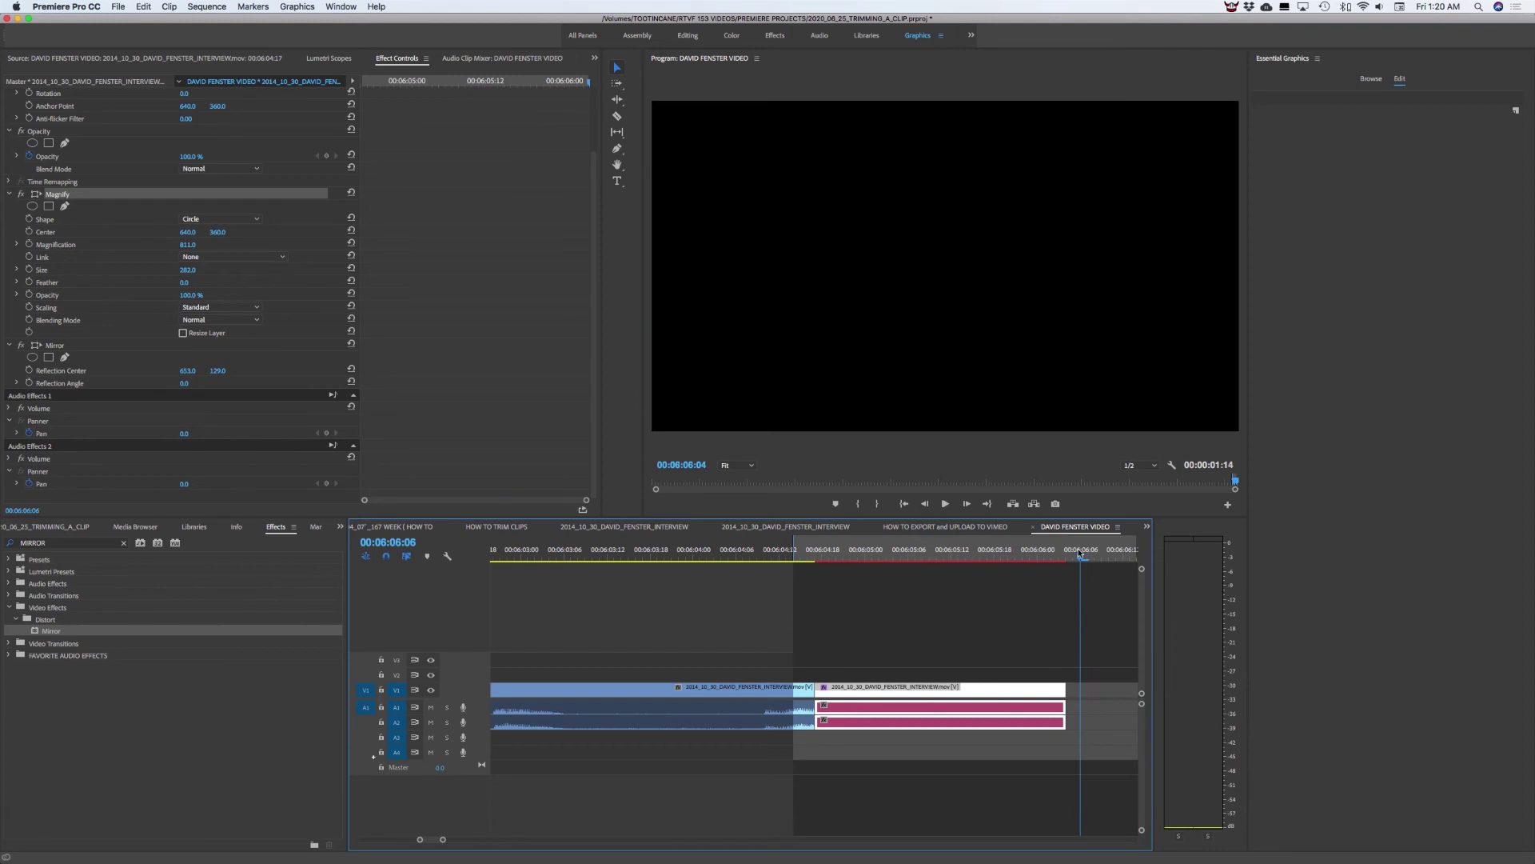
key(o)
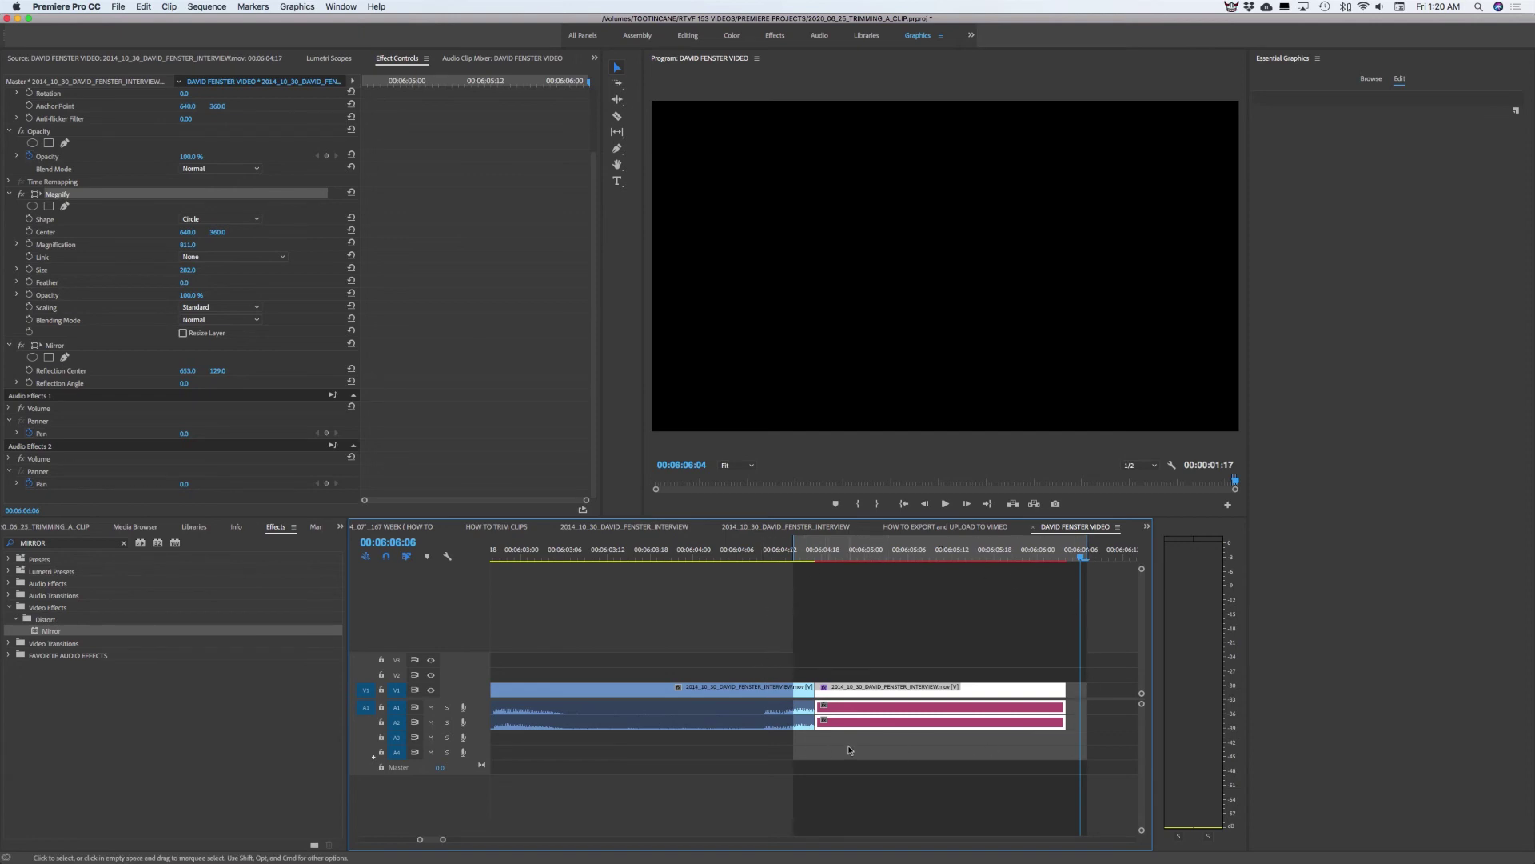
key(Return)
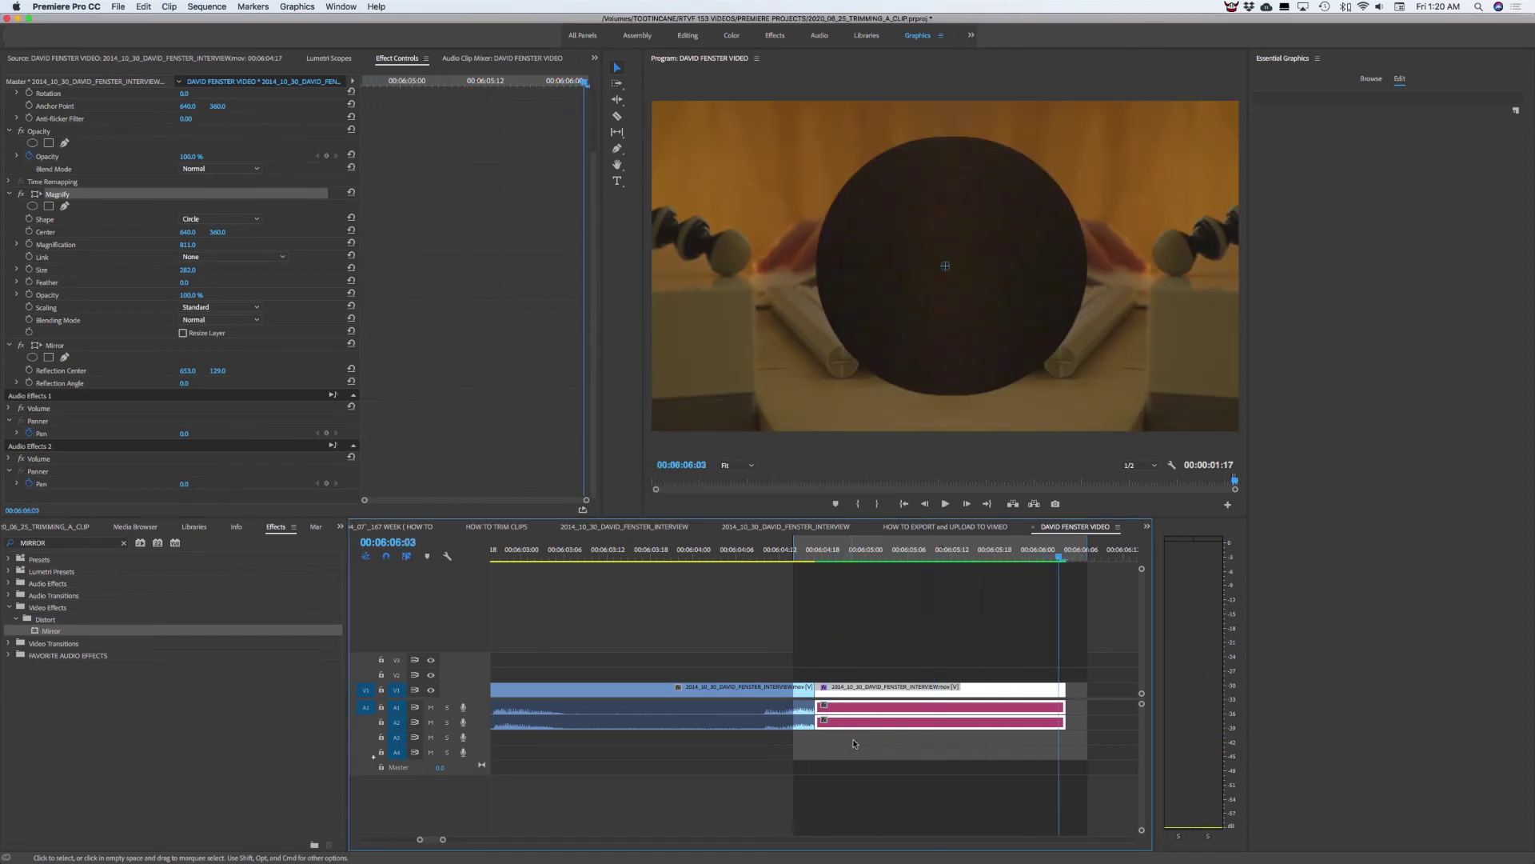
- Move the playhead to 00:06:05:07, load the pink clip in the Source Monitor, and clear the sequence's In and Out points
click(914, 550)
double_click(957, 688)
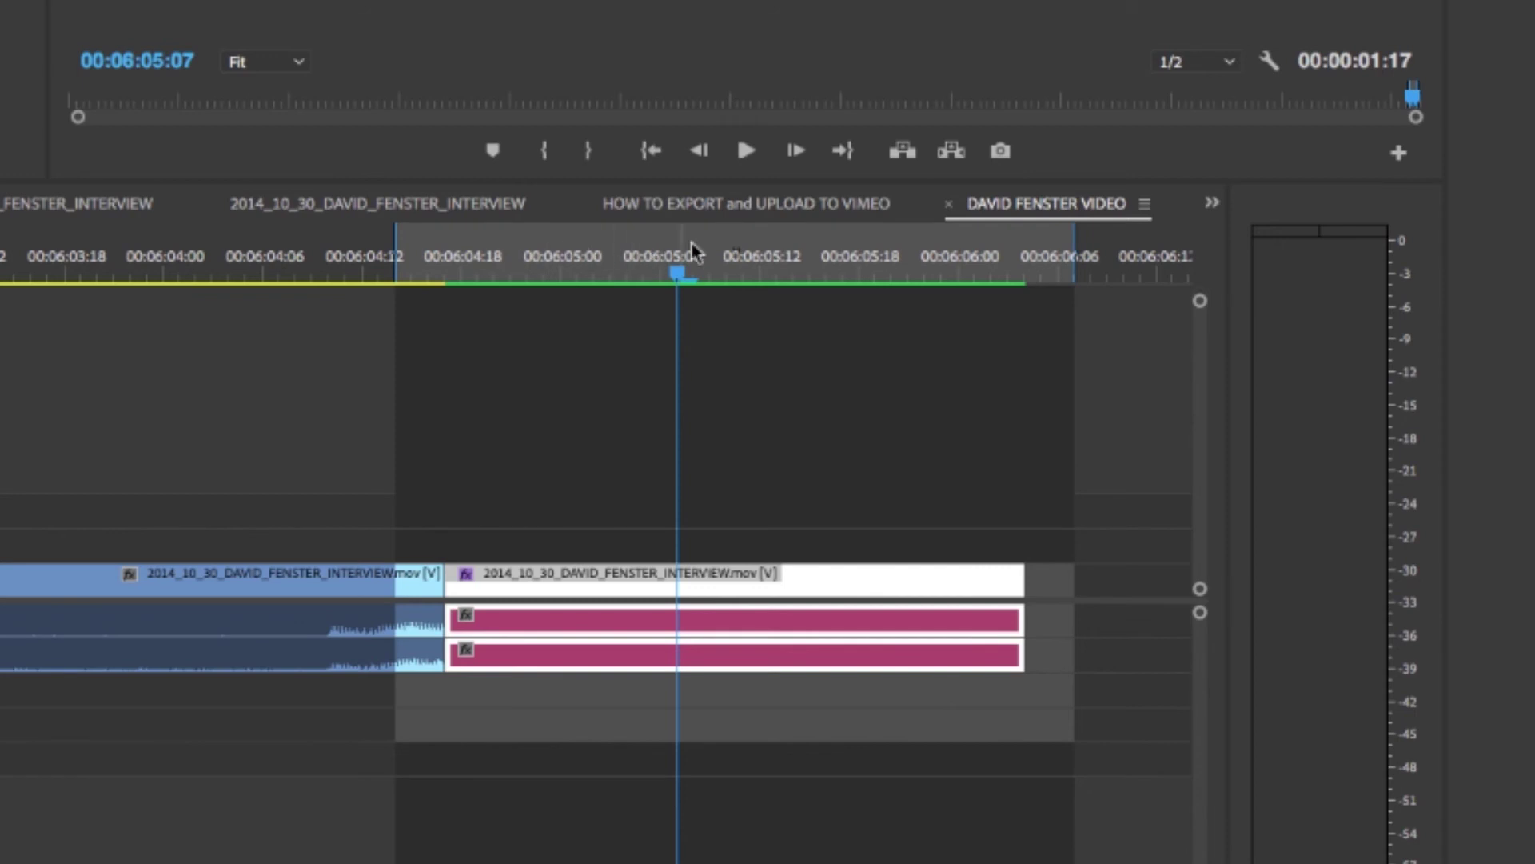
right_click(723, 252)
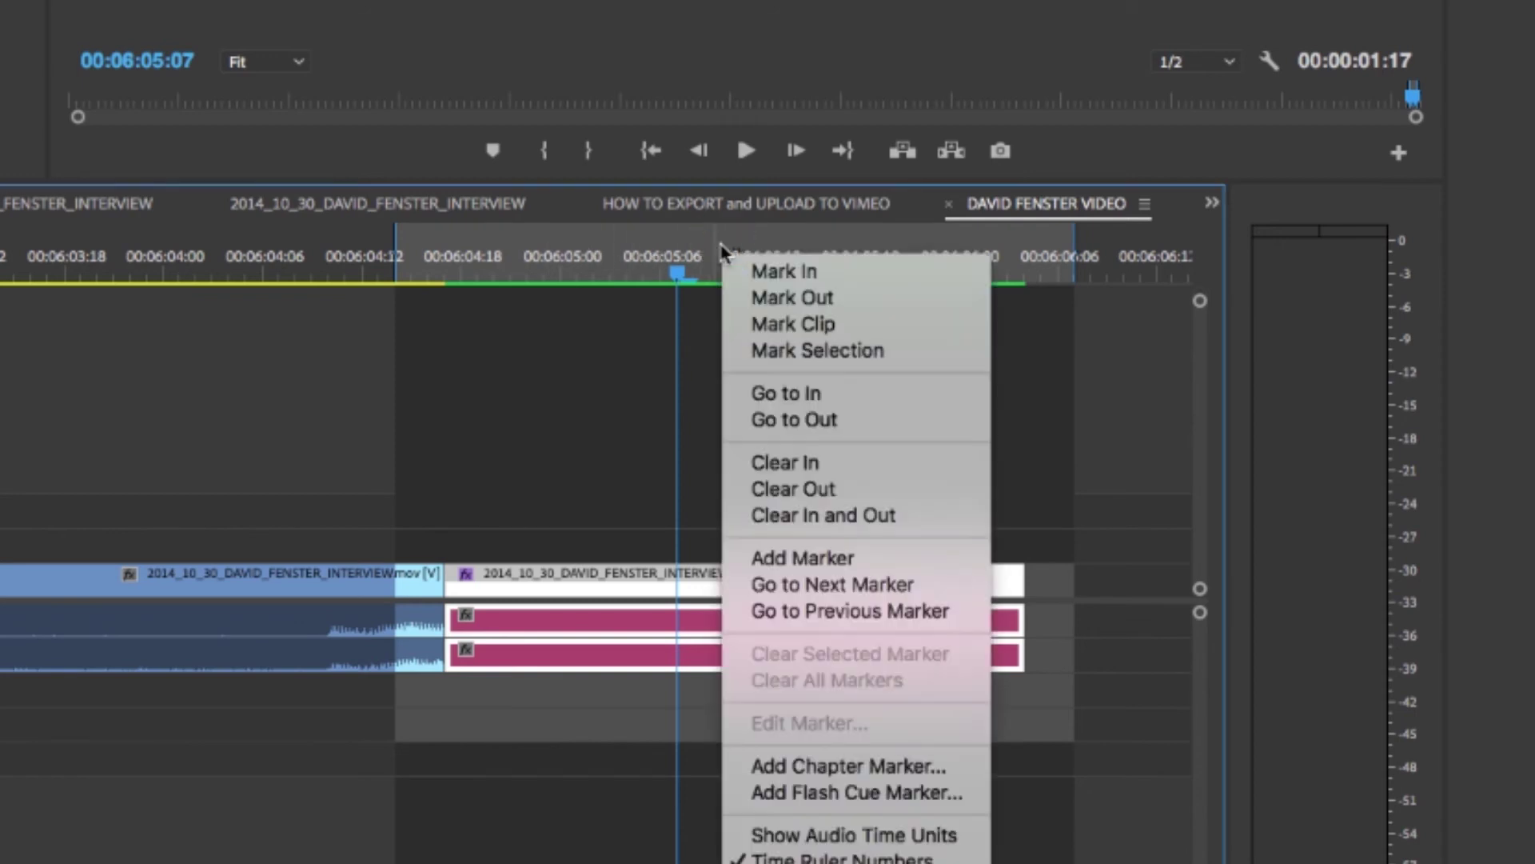
click(800, 515)
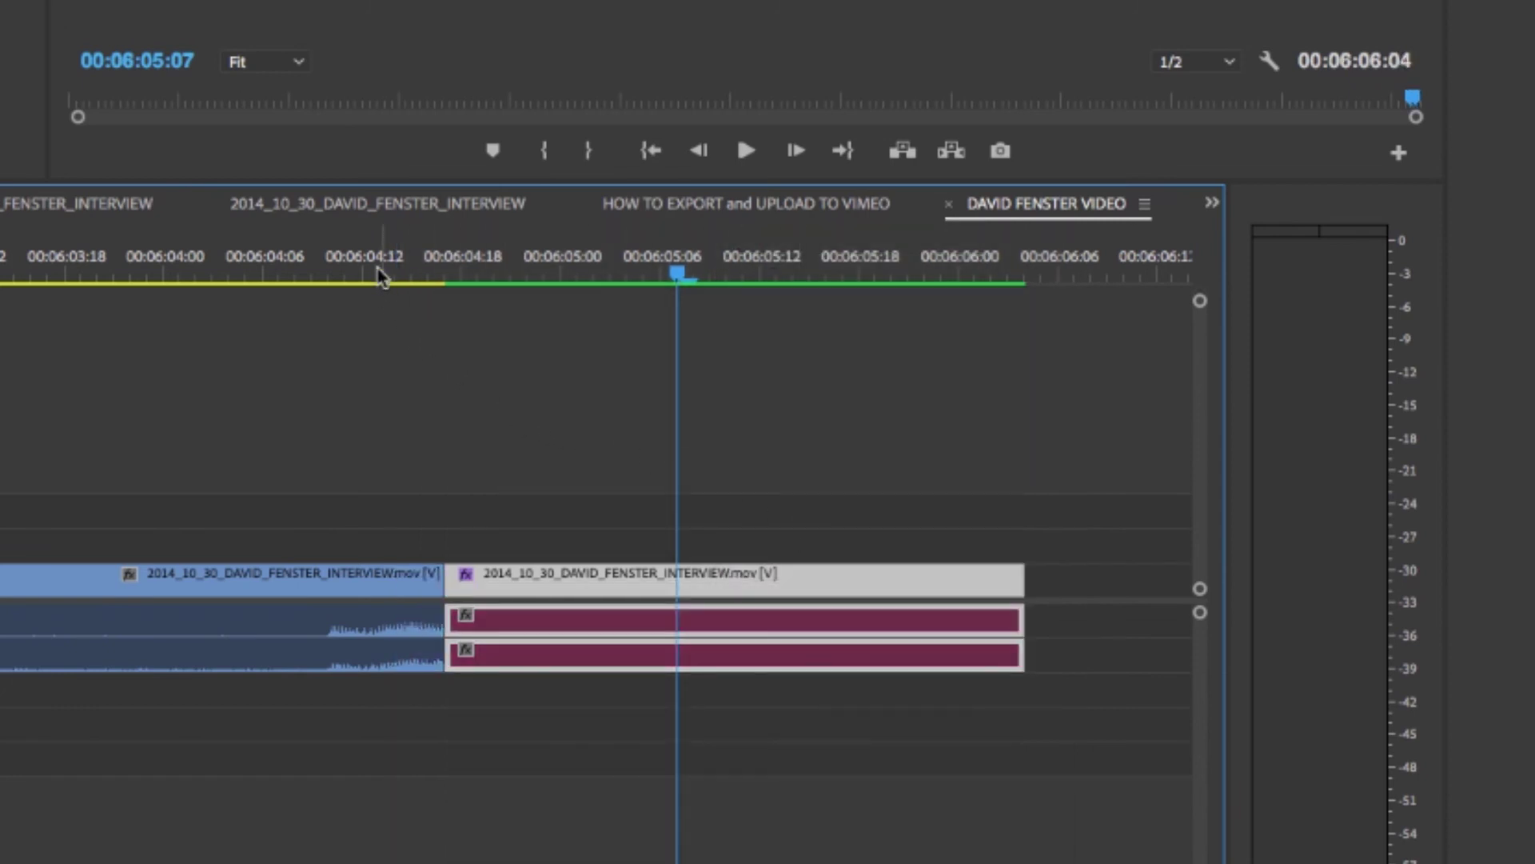
- Mark a range from 00:06:04:07 to 00:06:05:22 across the cut, render it, and clear its In and Out points
mouse_move(381, 275)
mouse_down()
mouse_move(308, 274)
mouse_move(445, 274)
mouse_move(281, 274)
mouse_move(930, 256)
mouse_up()
key(i)
key(o)
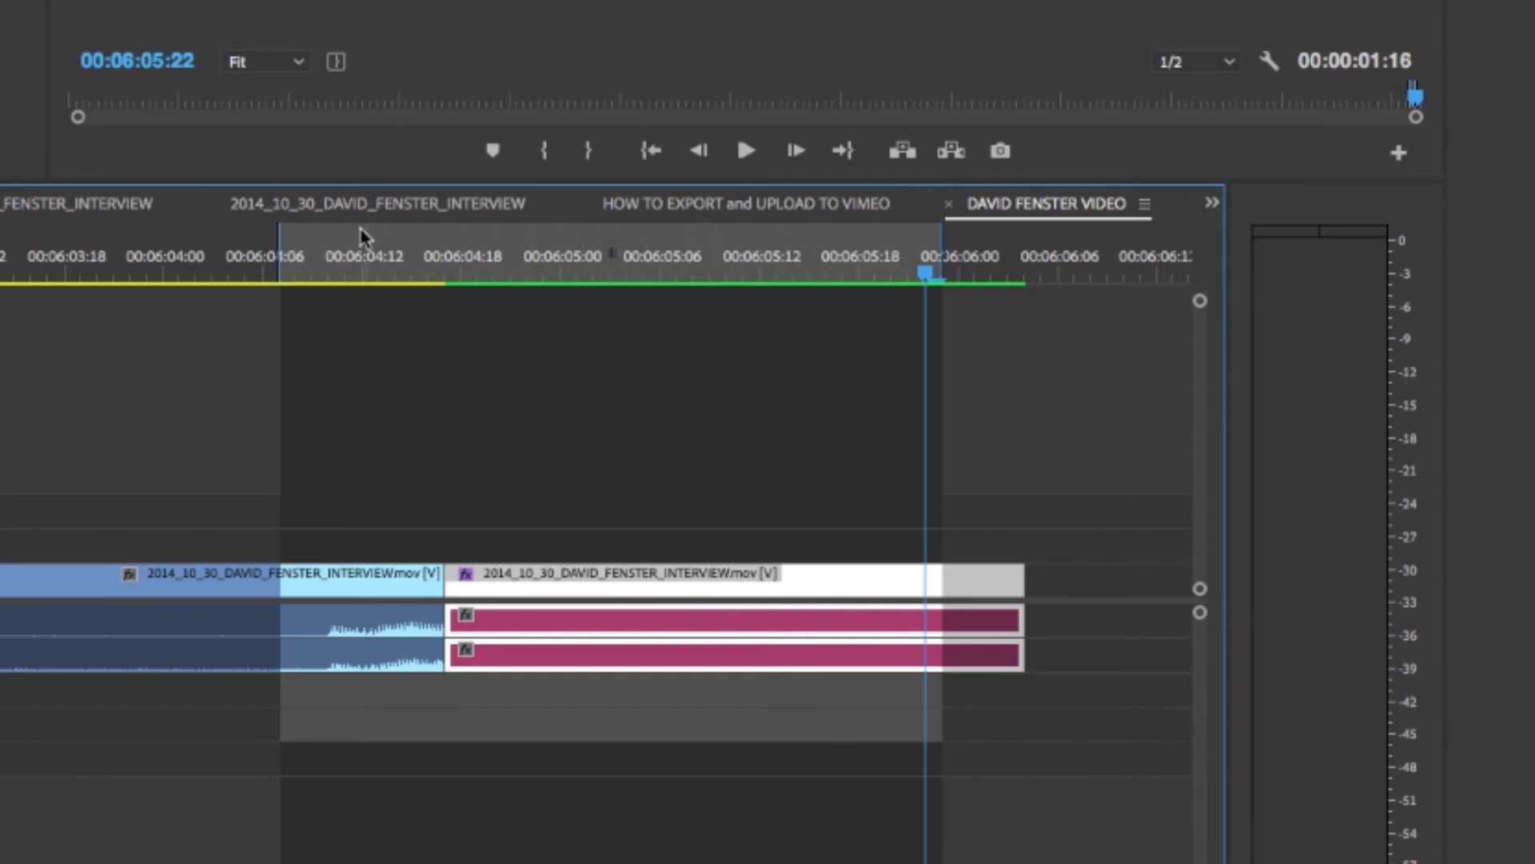
key(Return)
right_click(587, 248)
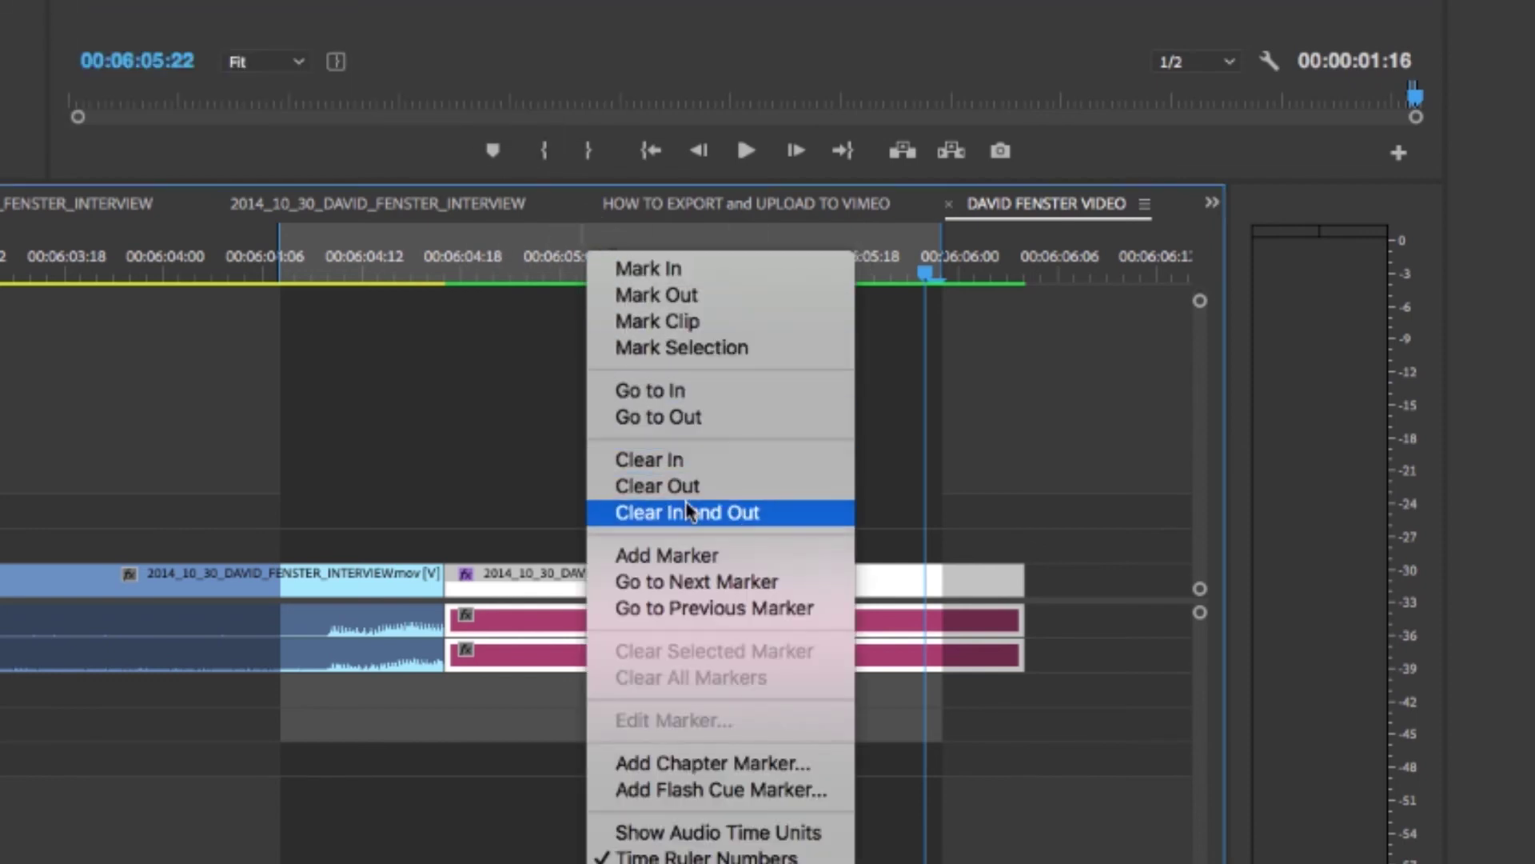
click(777, 518)
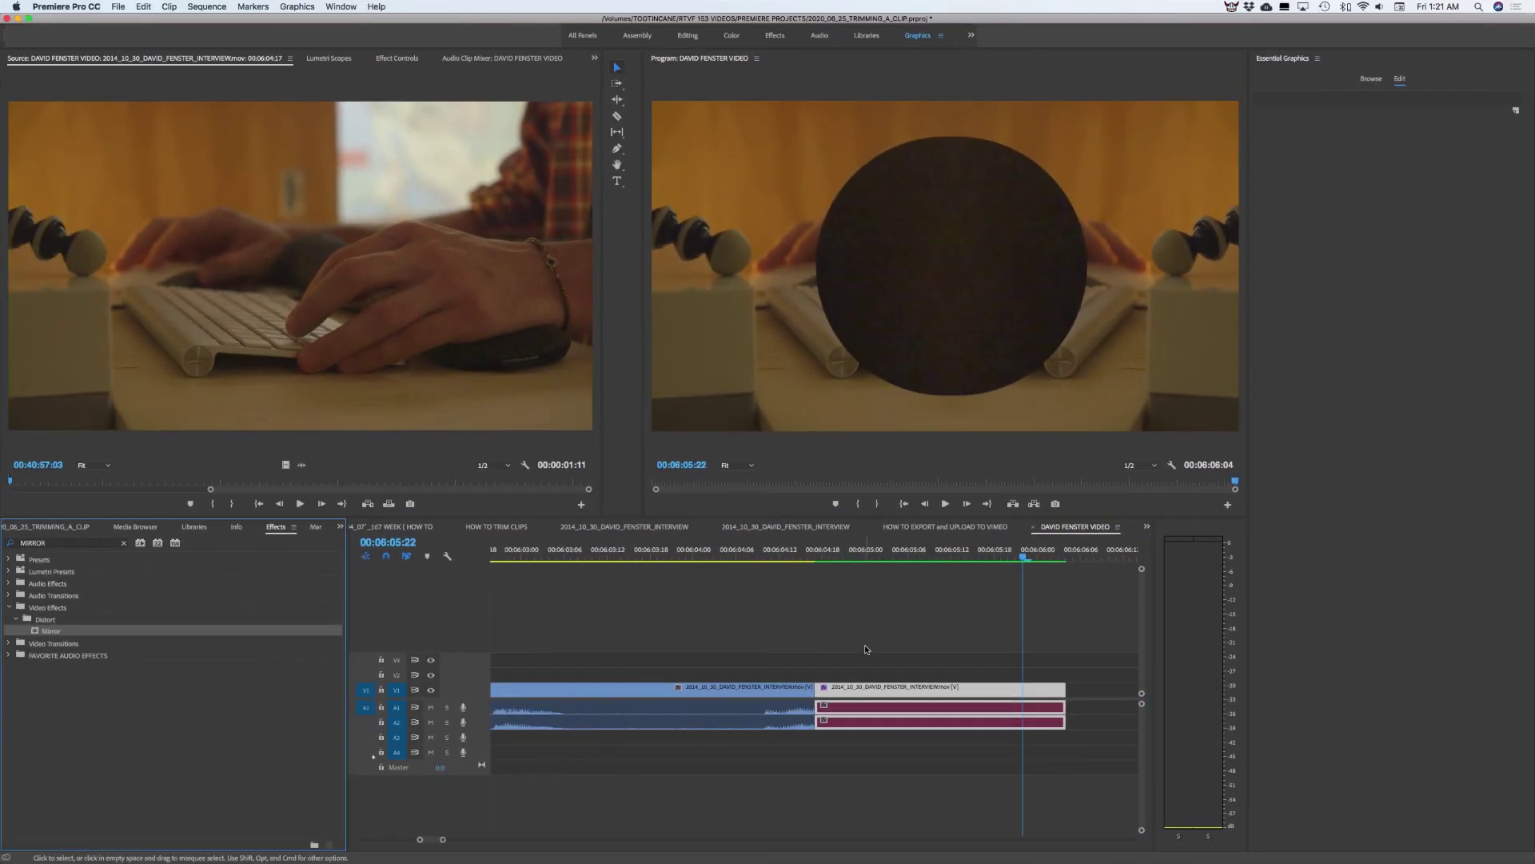
- Show the on-screen Keyboard Viewer, turn on Caps Lock and bring the Effects panel into focus
click(1399, 7)
click(1343, 28)
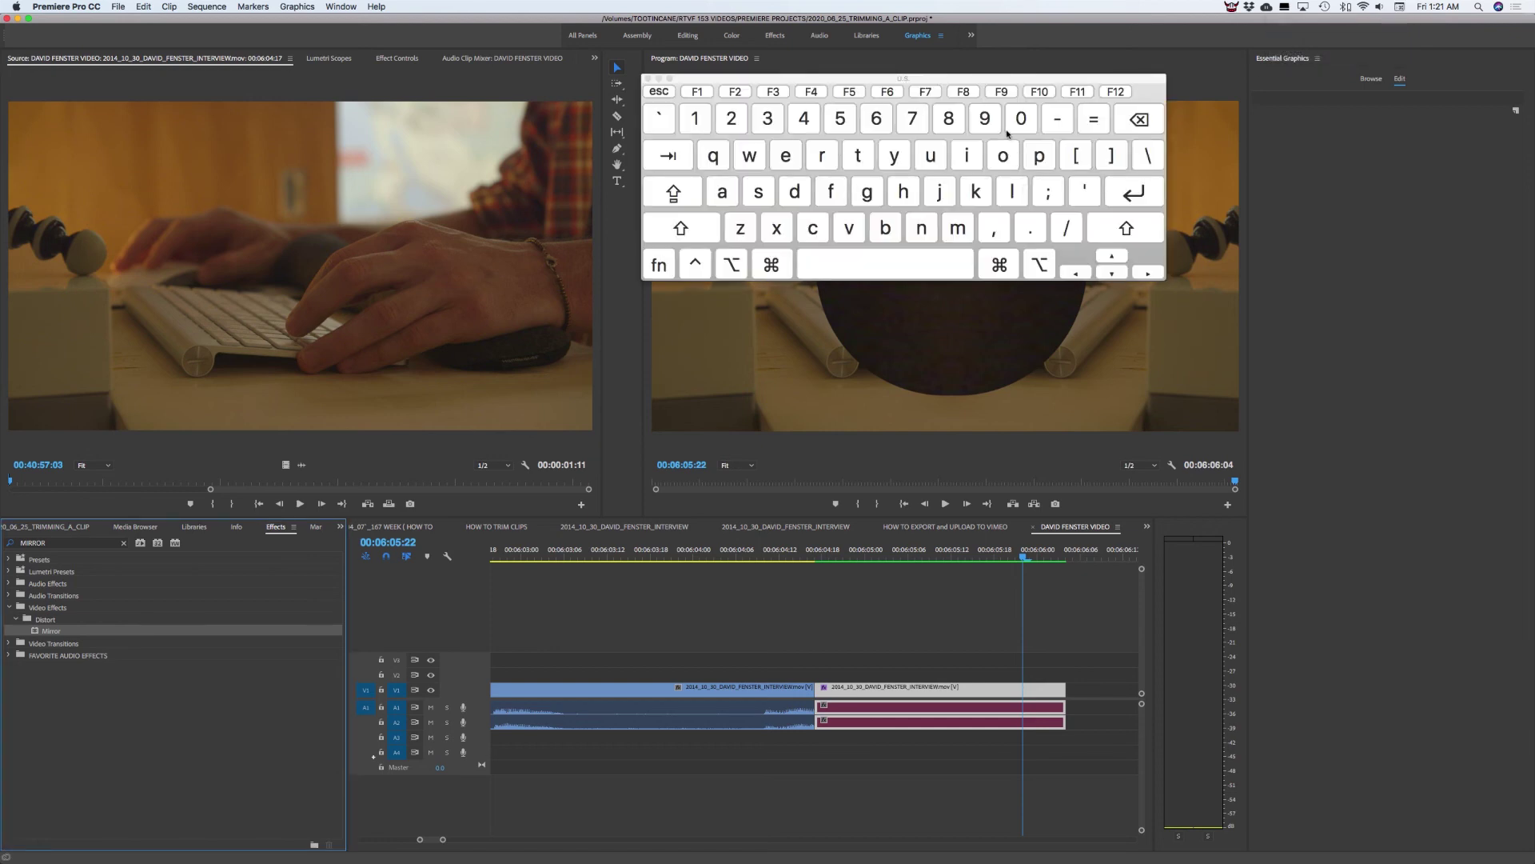
key(Caps_Lock)
key(shift+7)
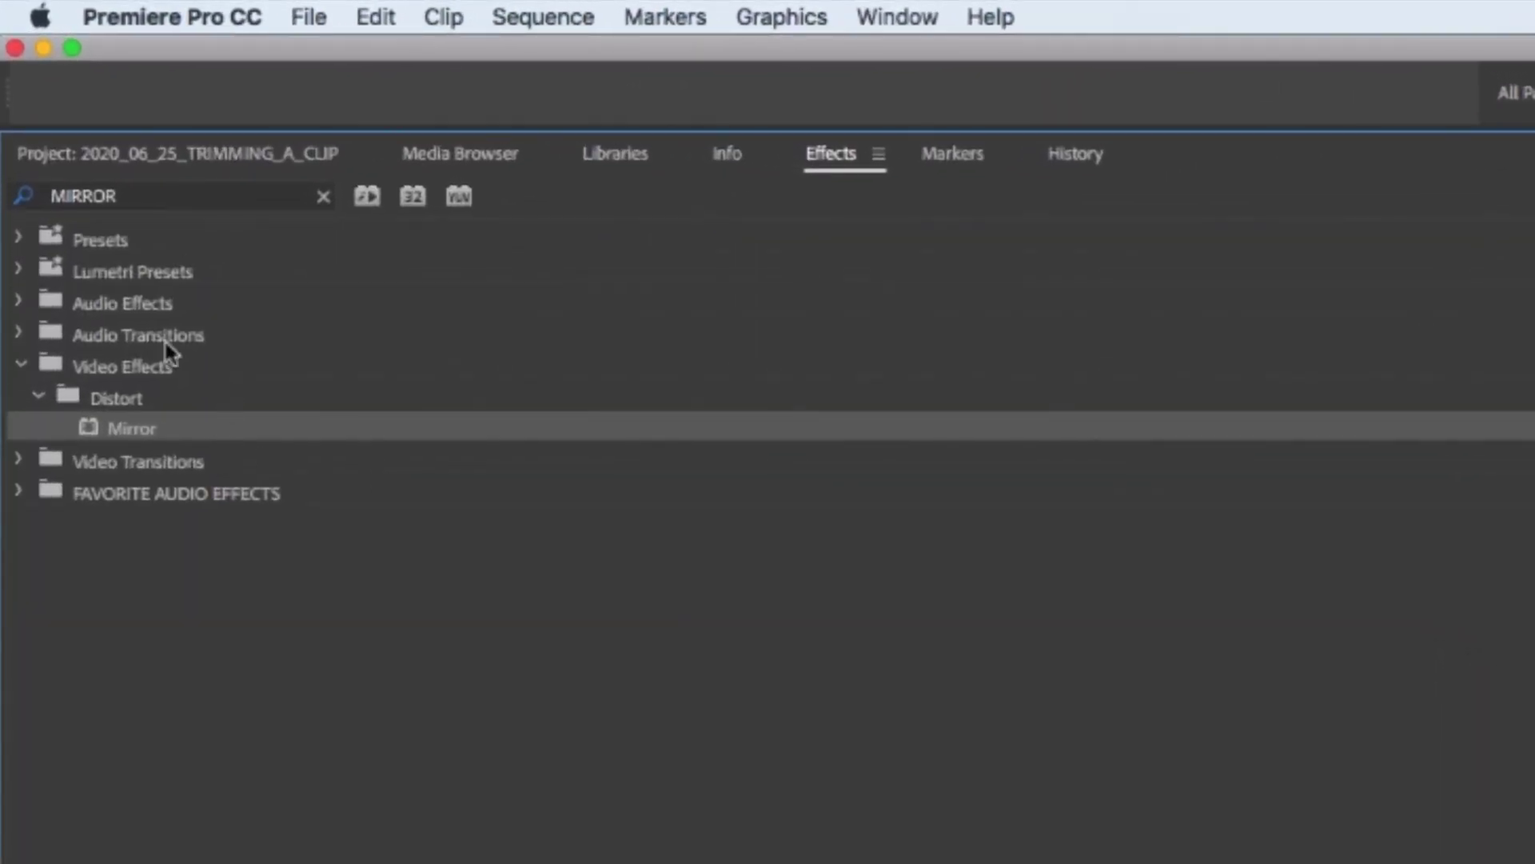
click(166, 342)
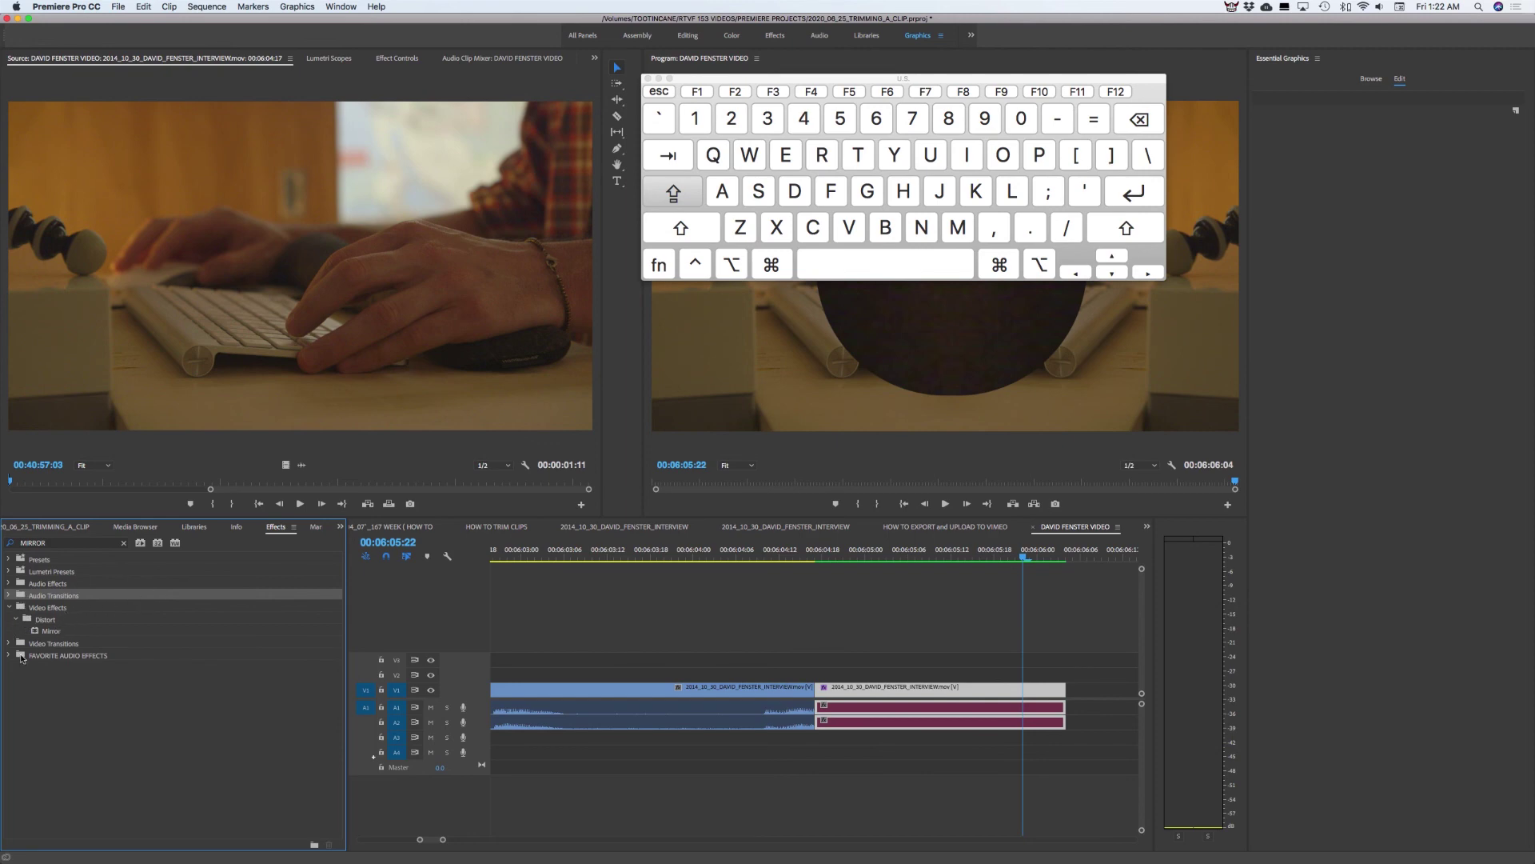
- Collapse the Video Effects folder and clear the MIRROR search term from the Effects panel
click(9, 644)
click(18, 645)
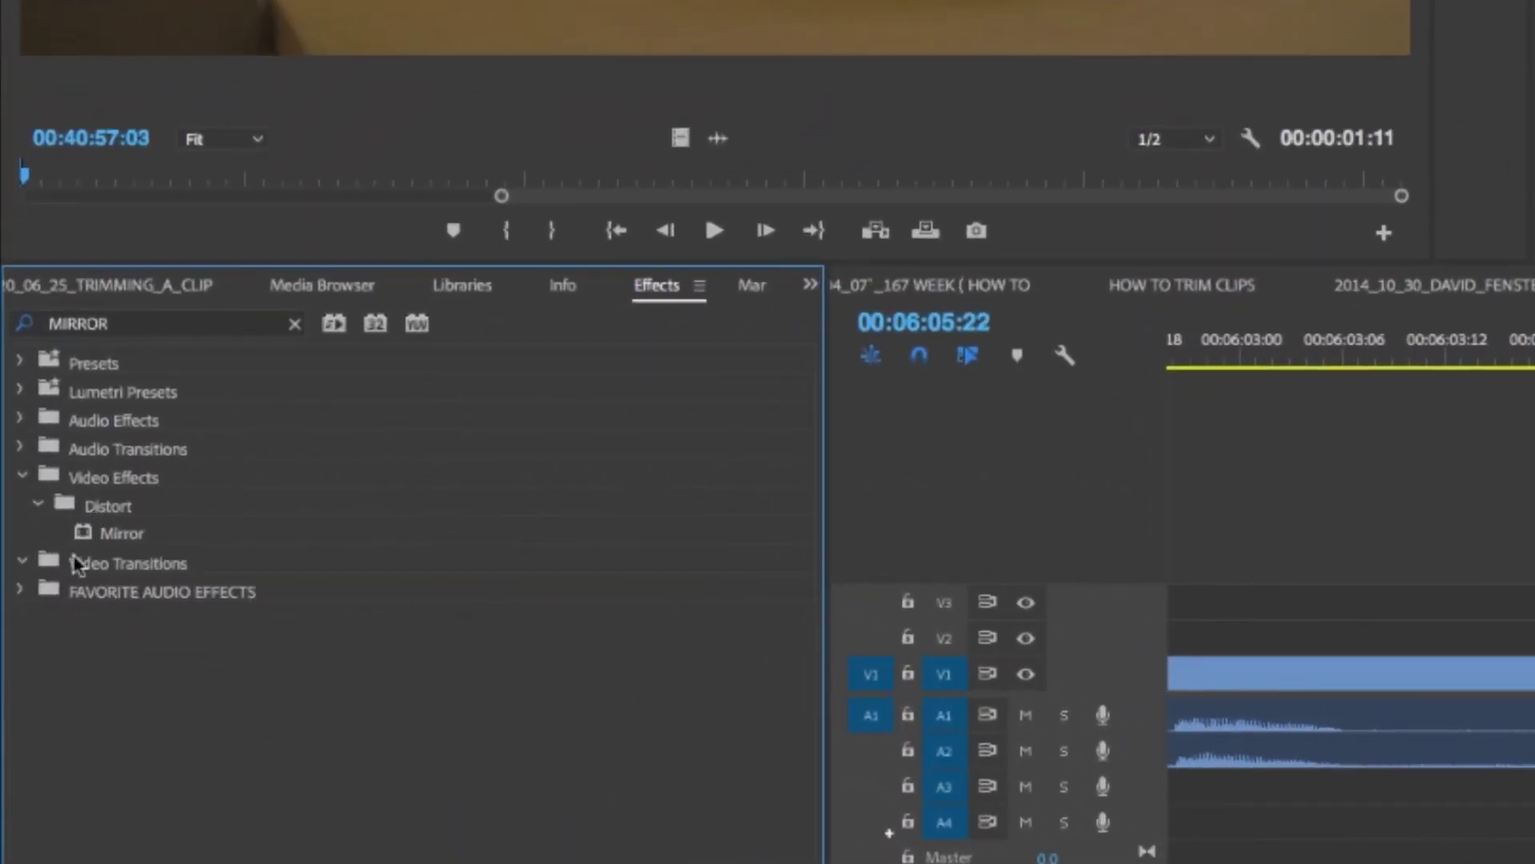
click(22, 476)
click(145, 325)
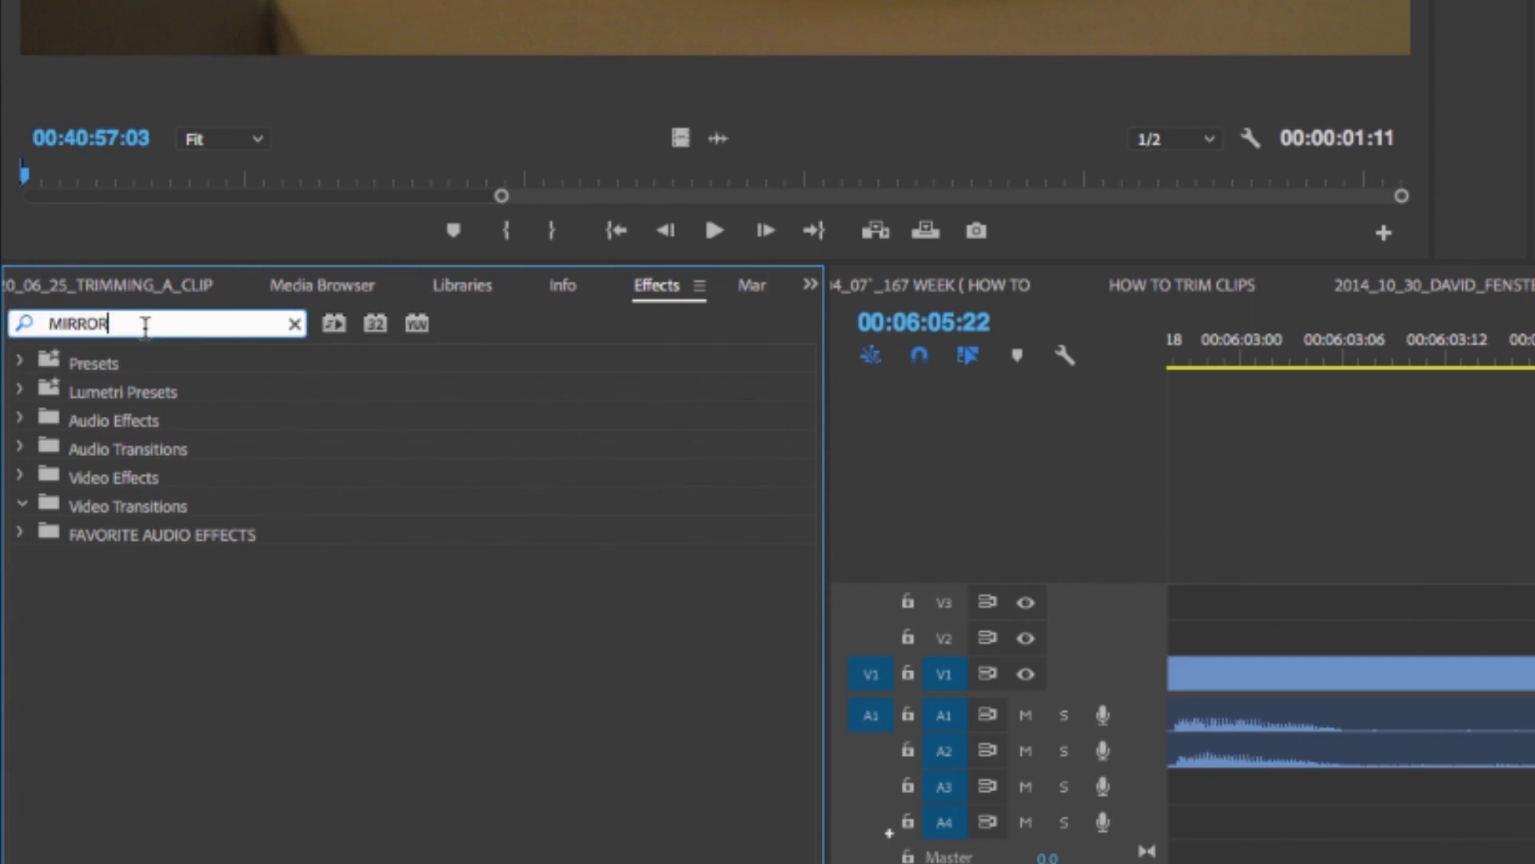
click(199, 391)
click(109, 328)
drag(109, 328, 4, 323)
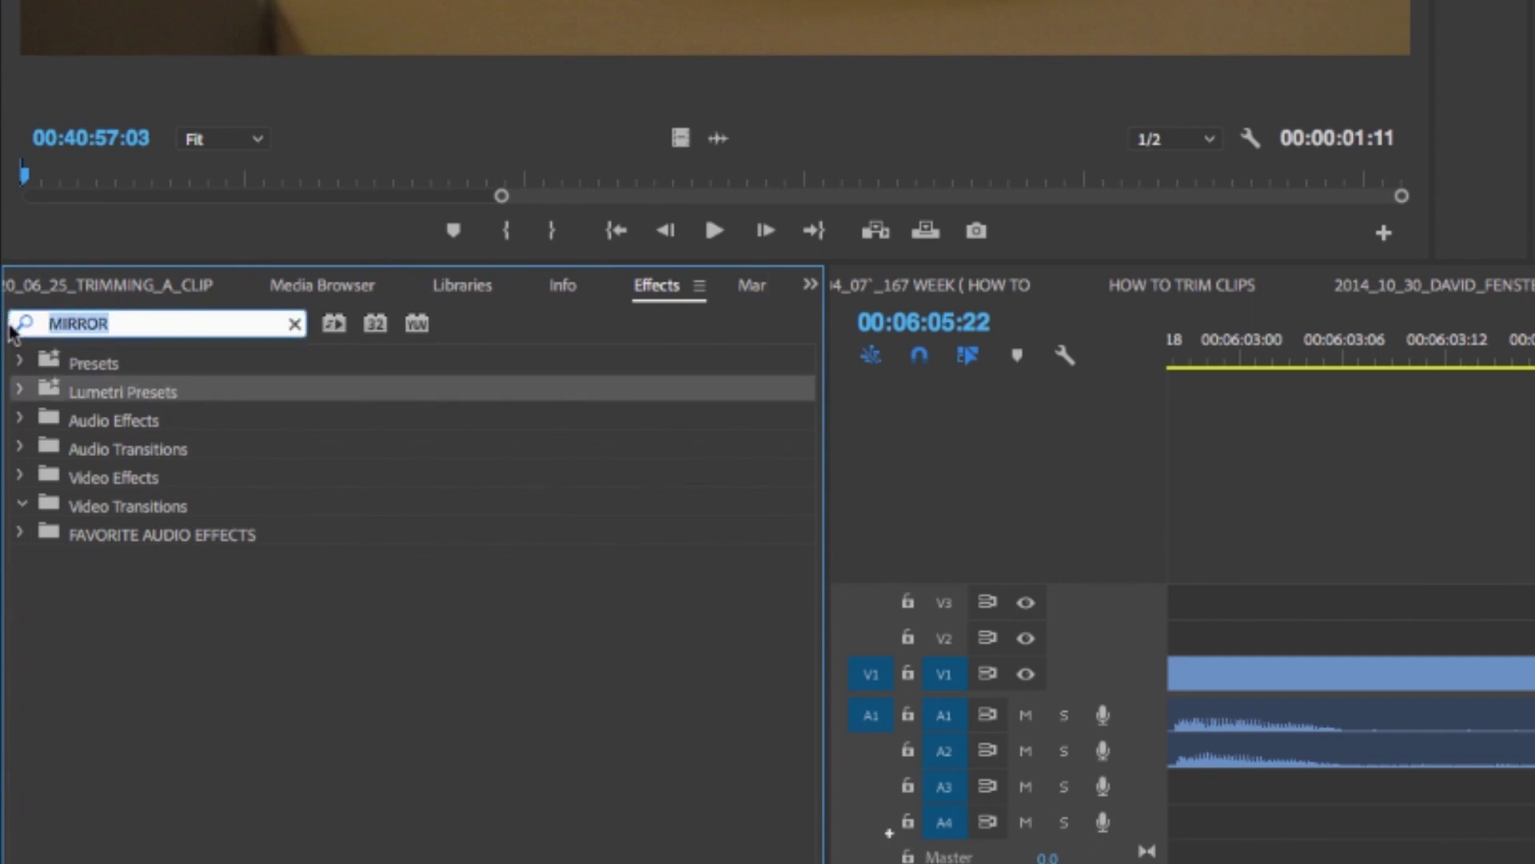
key(BackSpace)
click(234, 661)
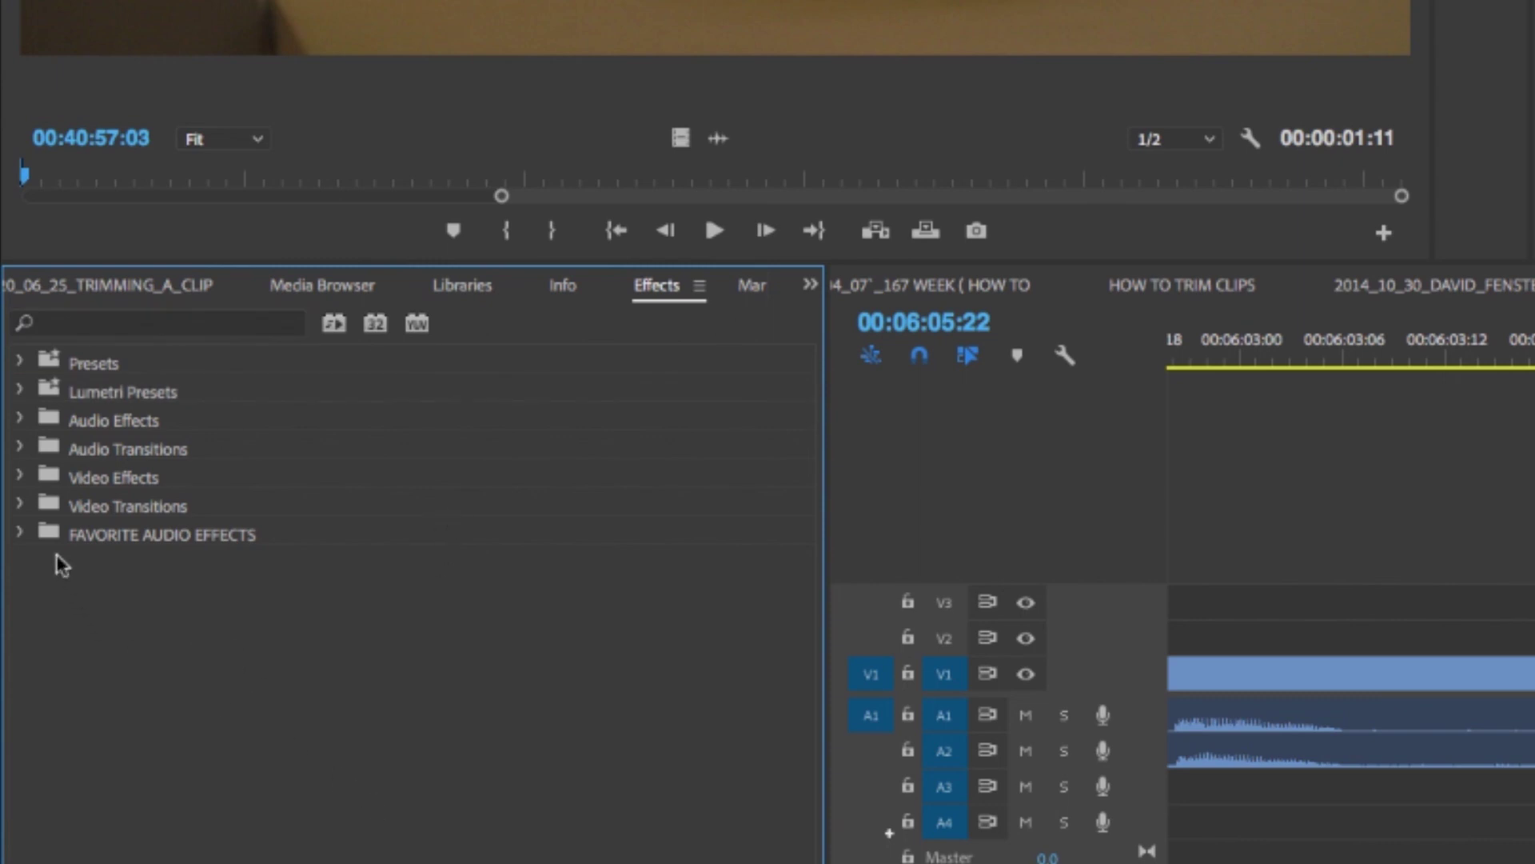
- Apply the Cross Dissolve video transition to the cut between the blue and pink clips
click(22, 507)
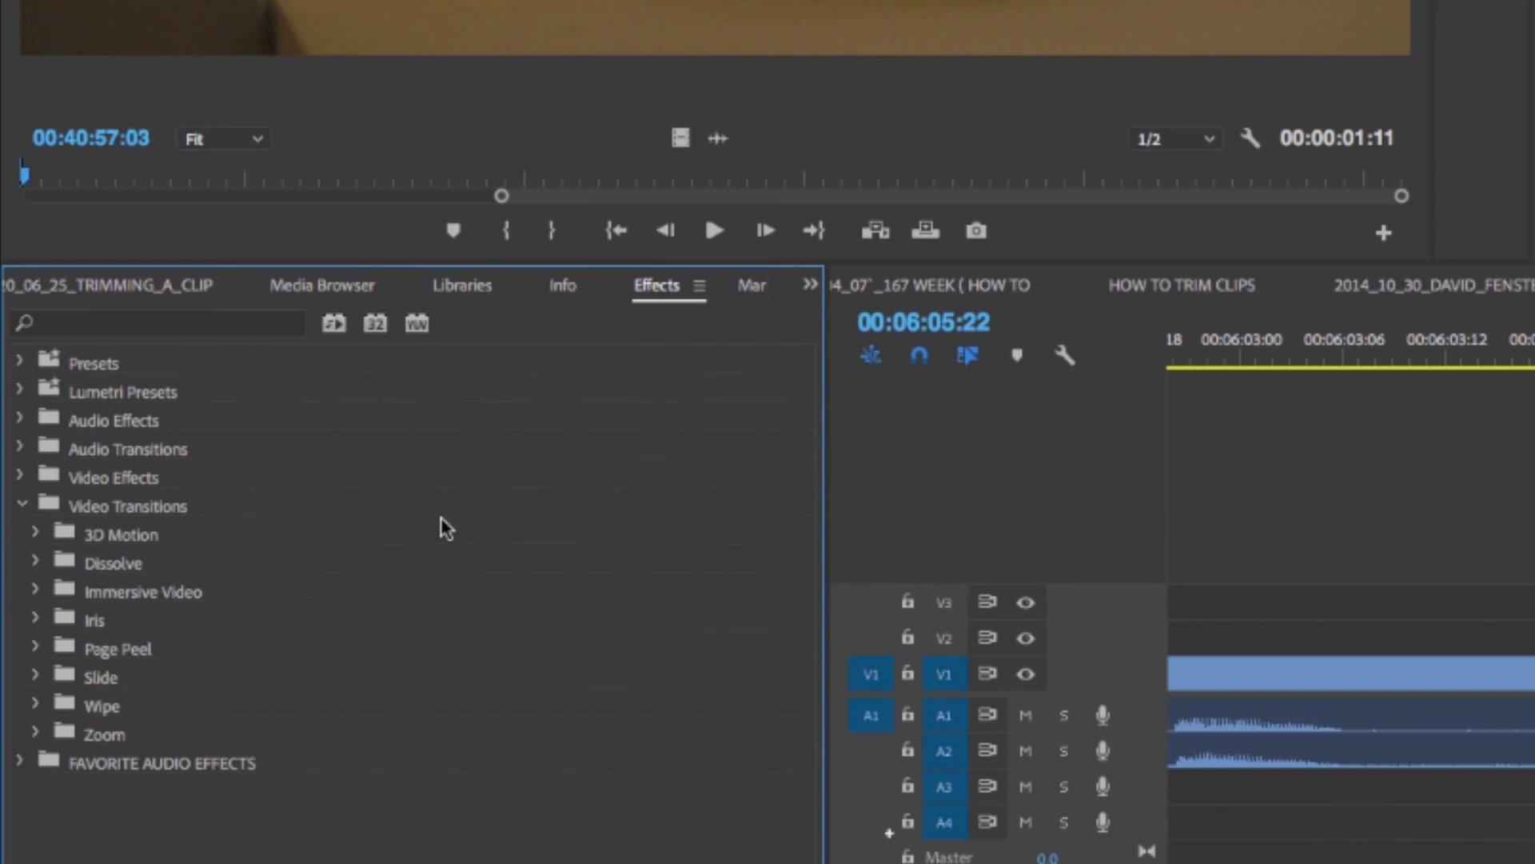
click(36, 563)
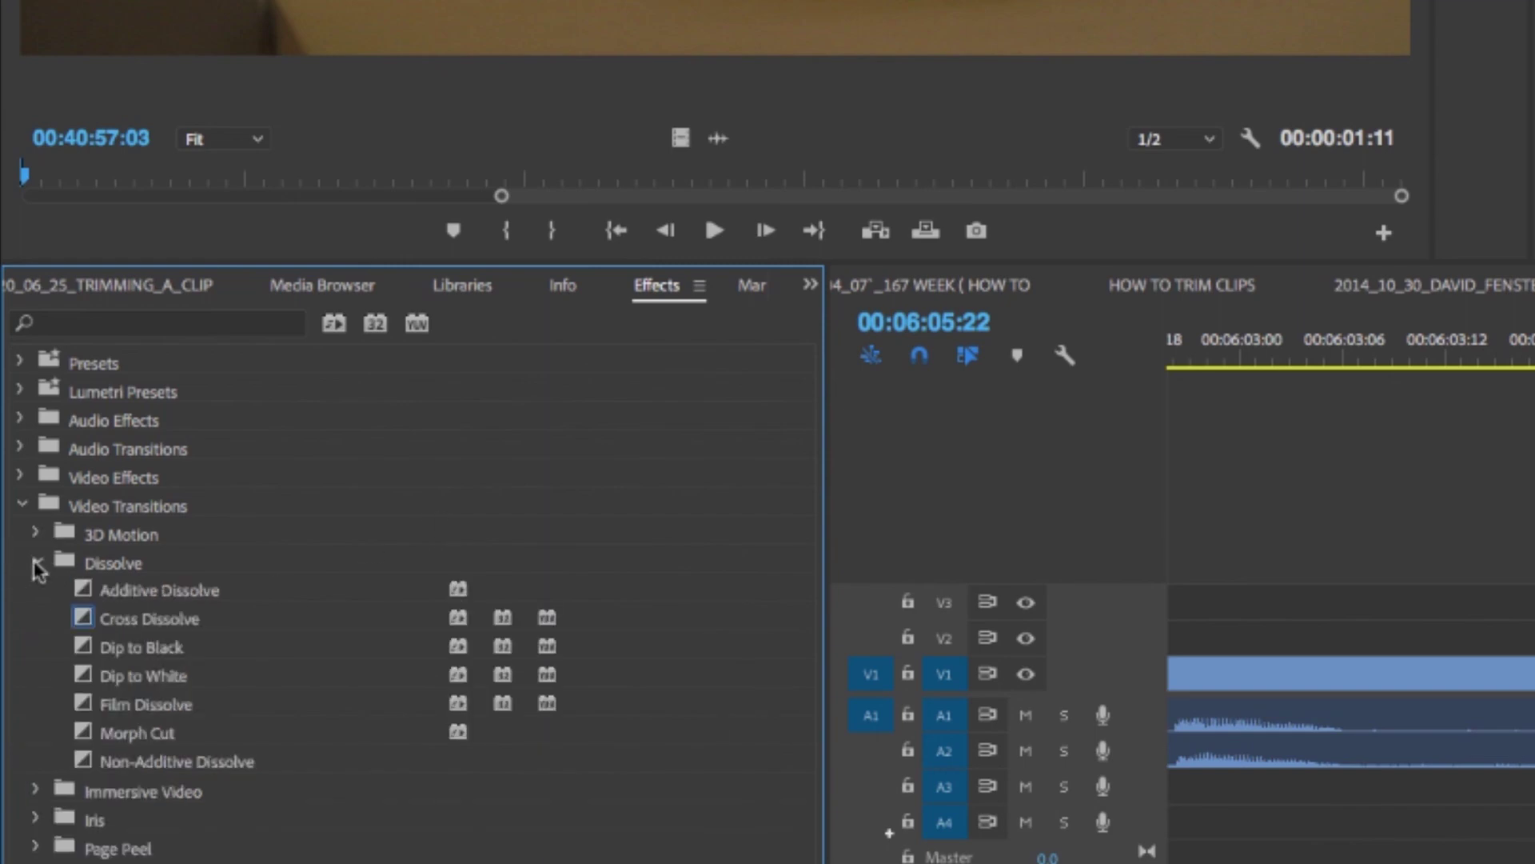
drag(88, 620, 1534, 677)
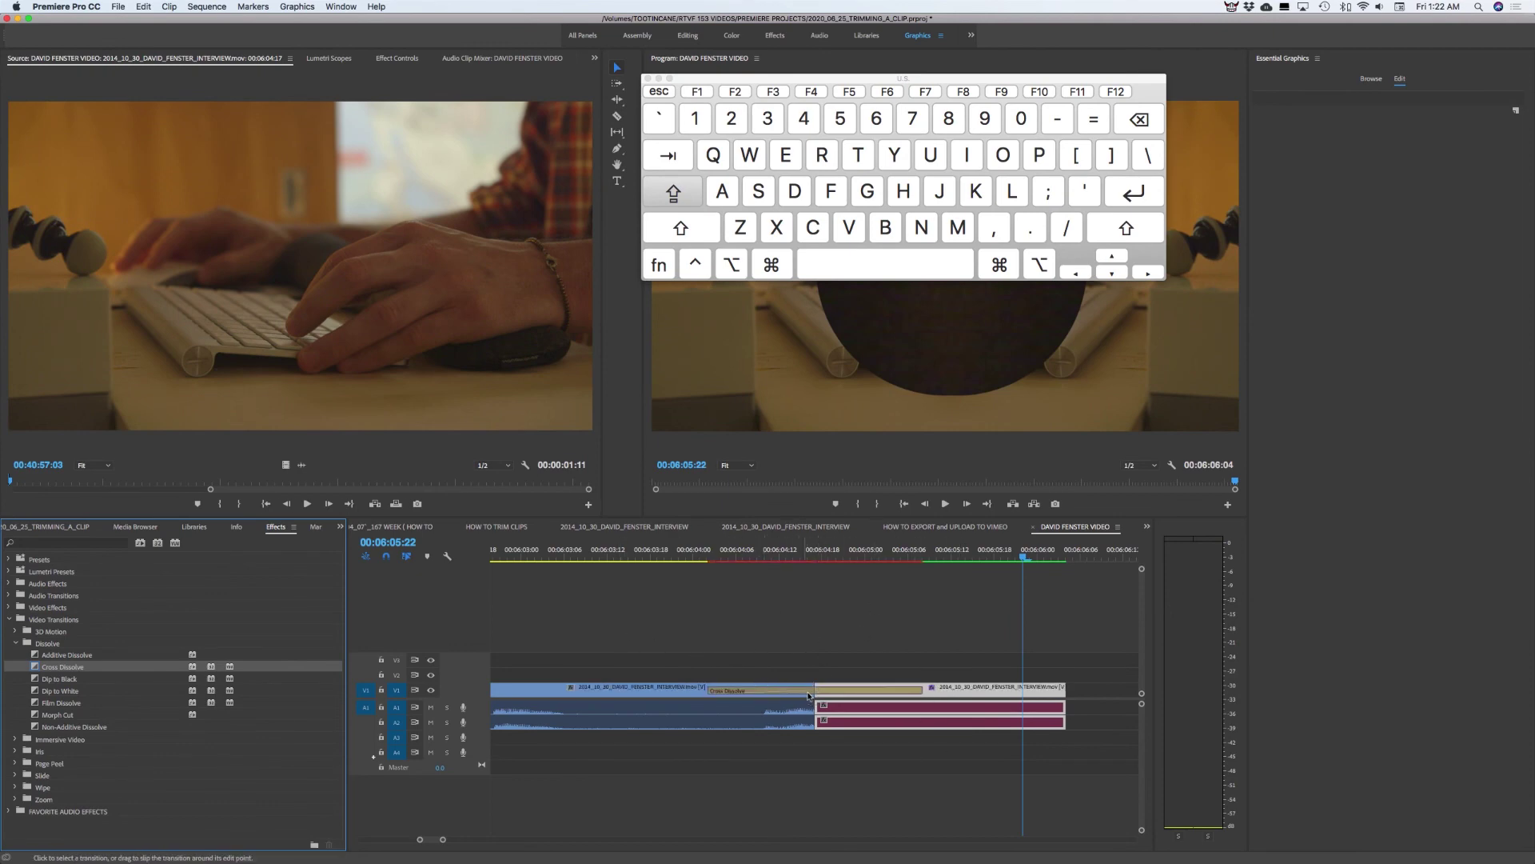
- Delete the Cross Dissolve from the cut and collapse the Video Transitions folder
click(844, 694)
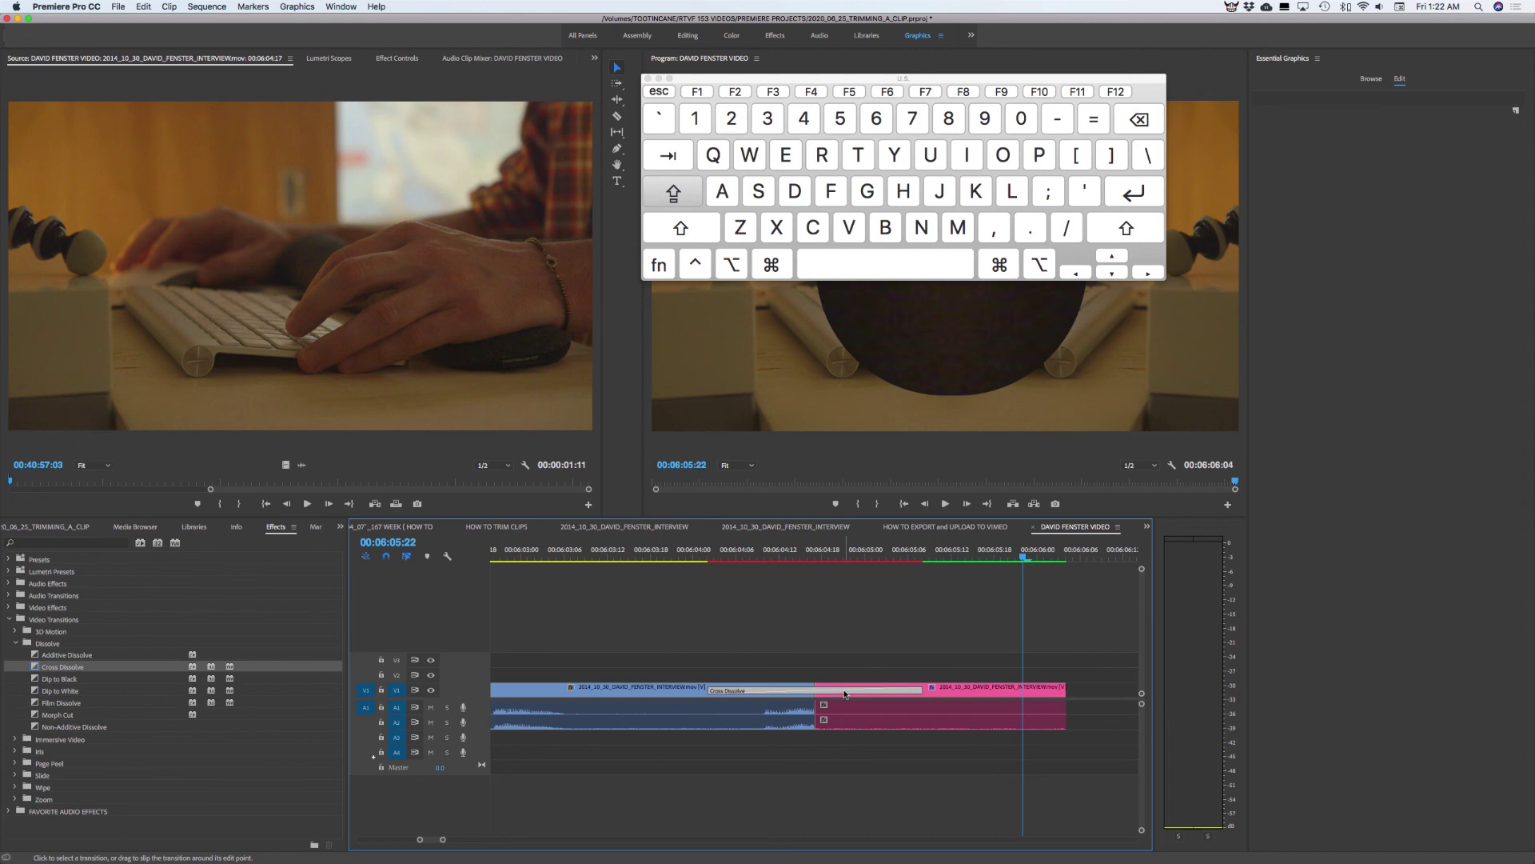
key(BackSpace)
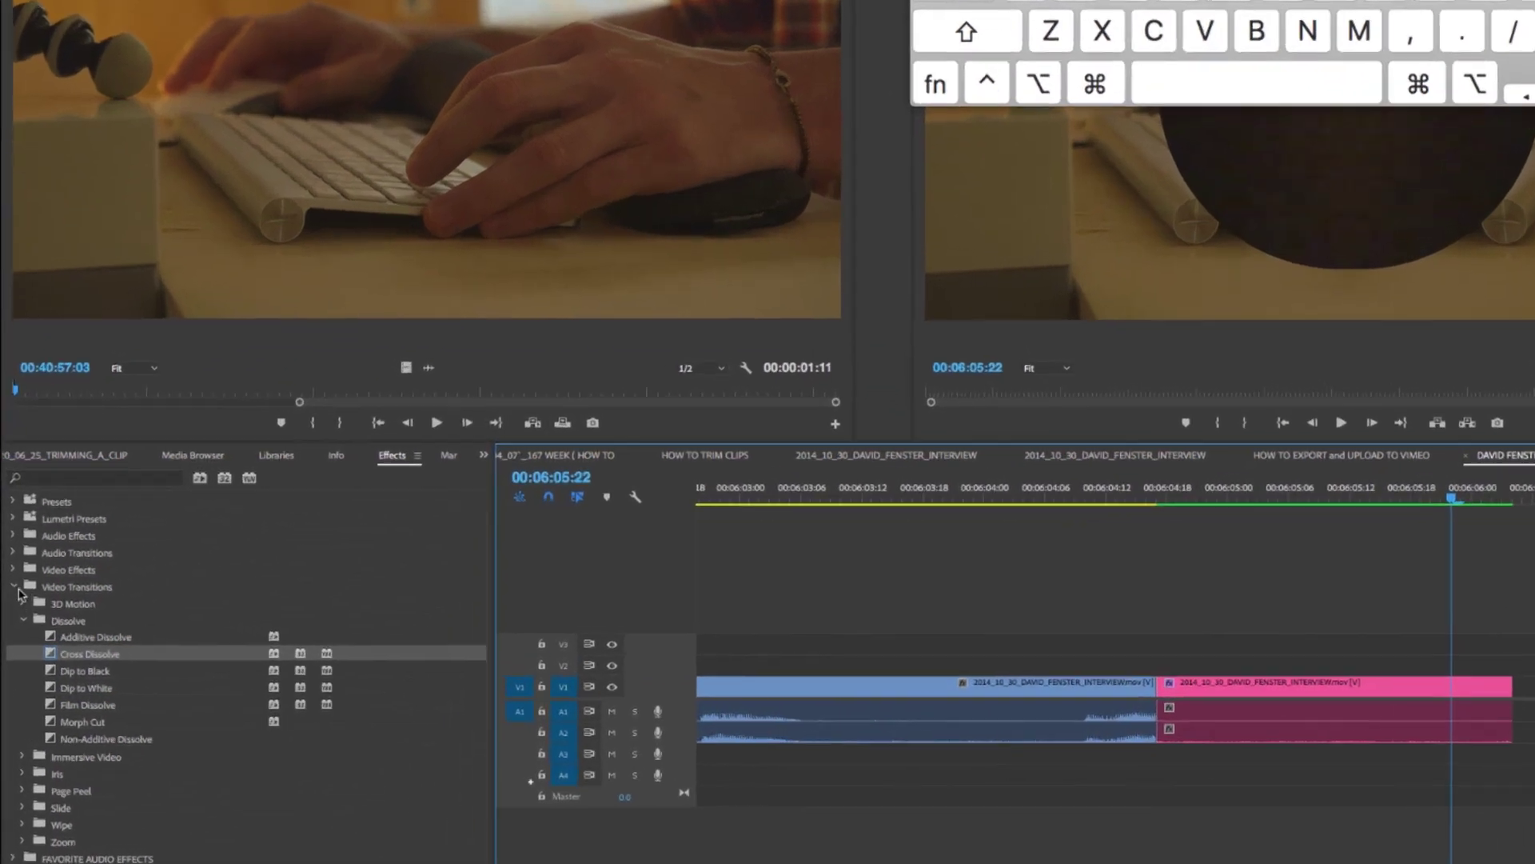
click(9, 619)
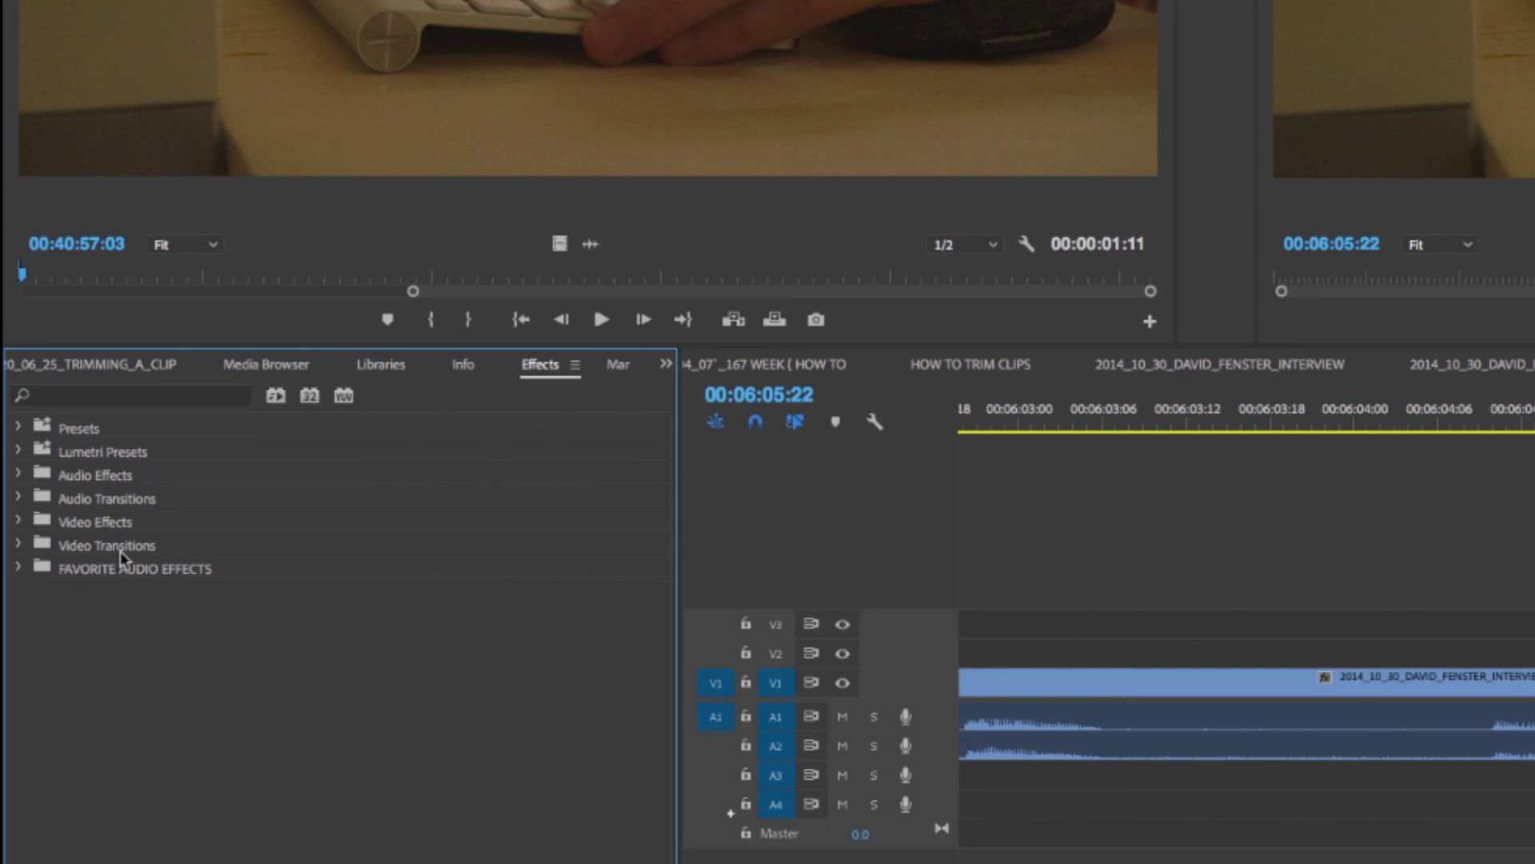
- Apply the Blend effect from the Channel category of Video Effects to the pink clip
click(18, 521)
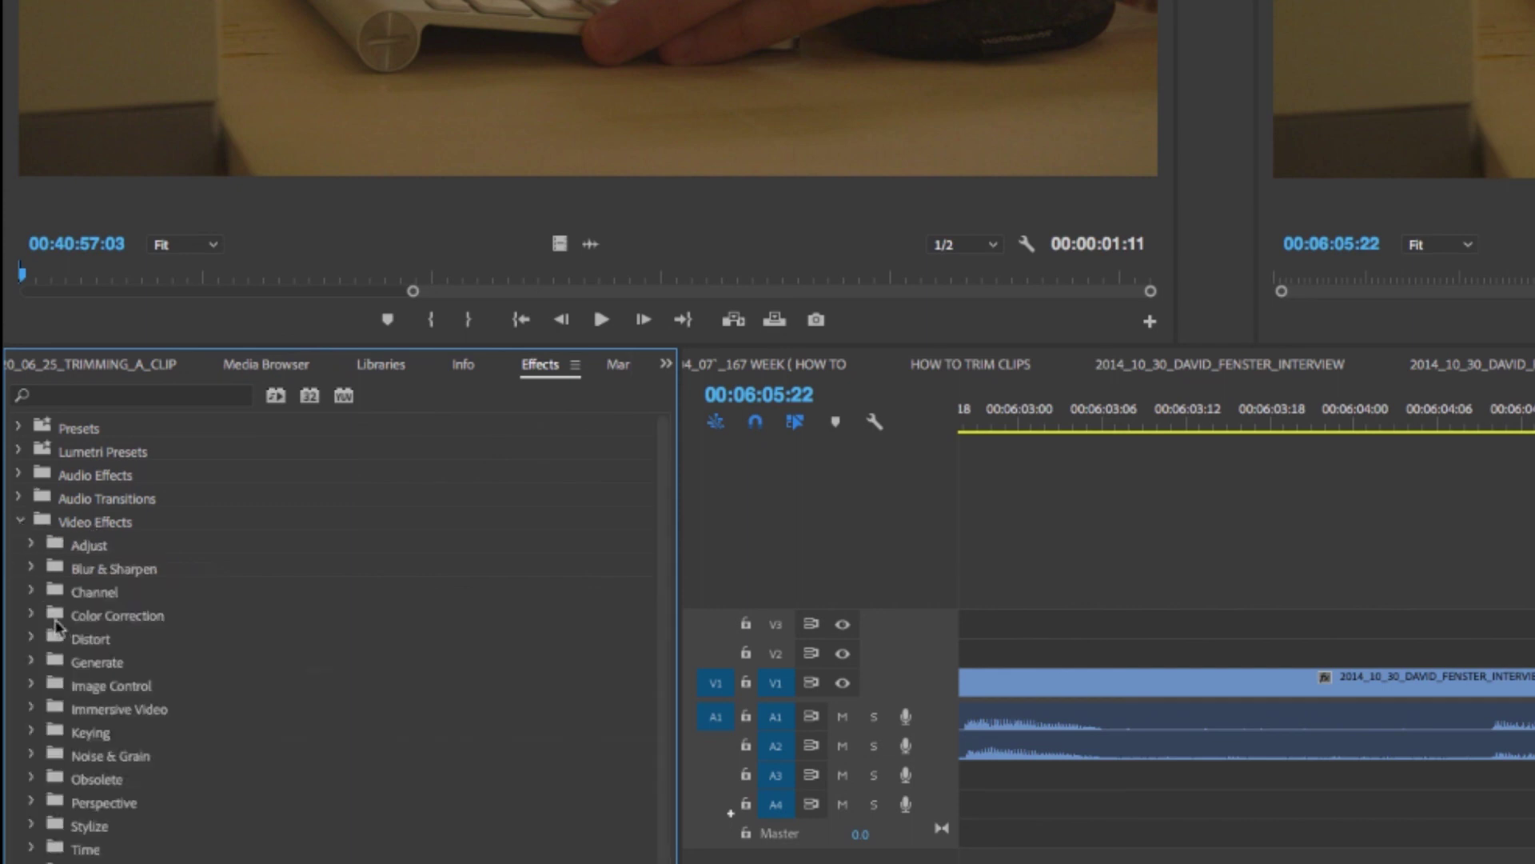
click(87, 593)
click(32, 590)
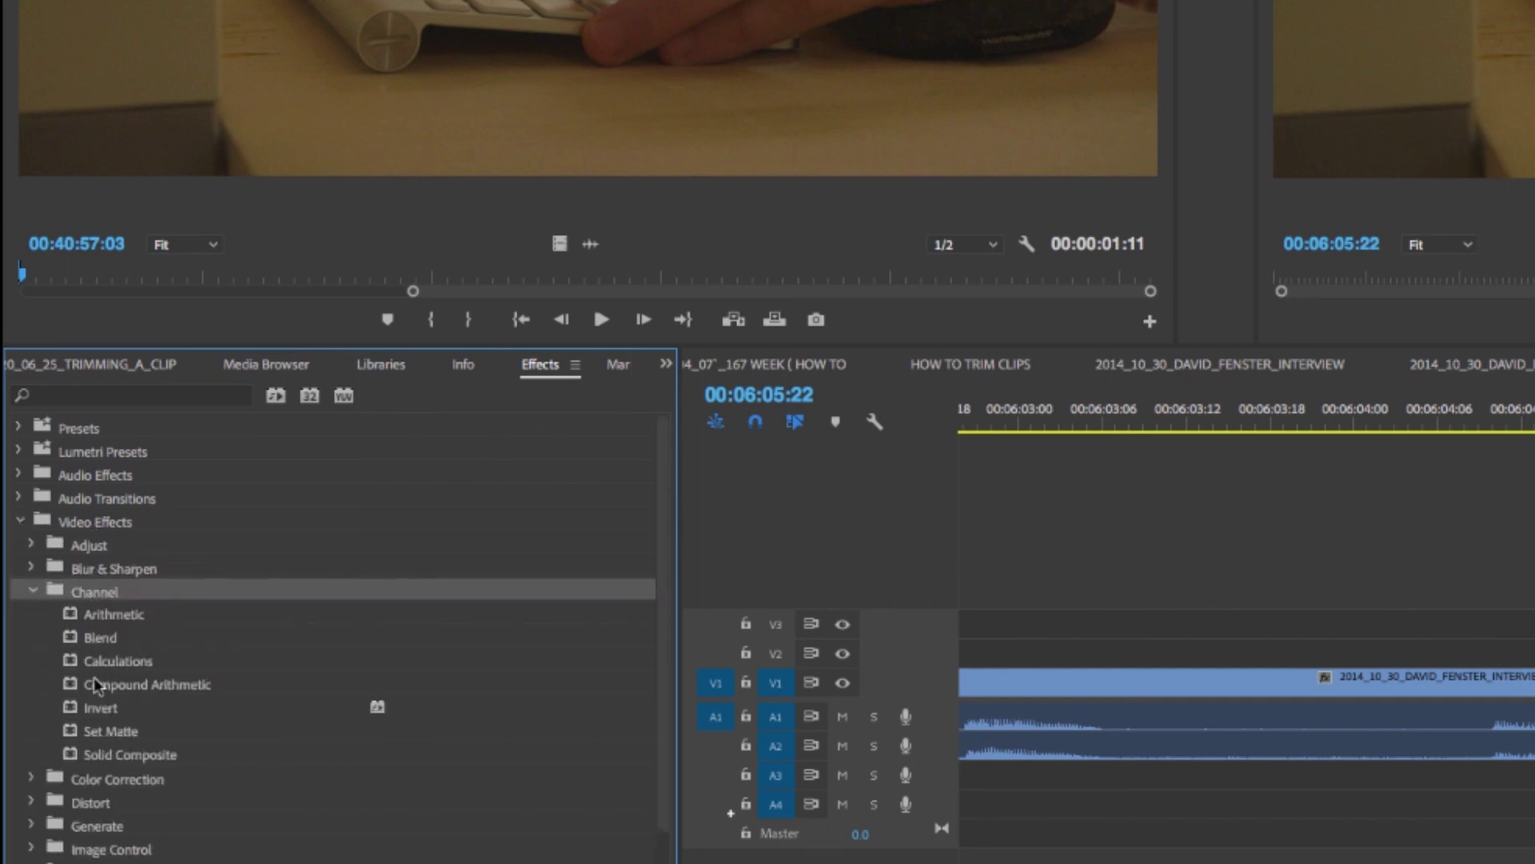
drag(74, 640, 1534, 675)
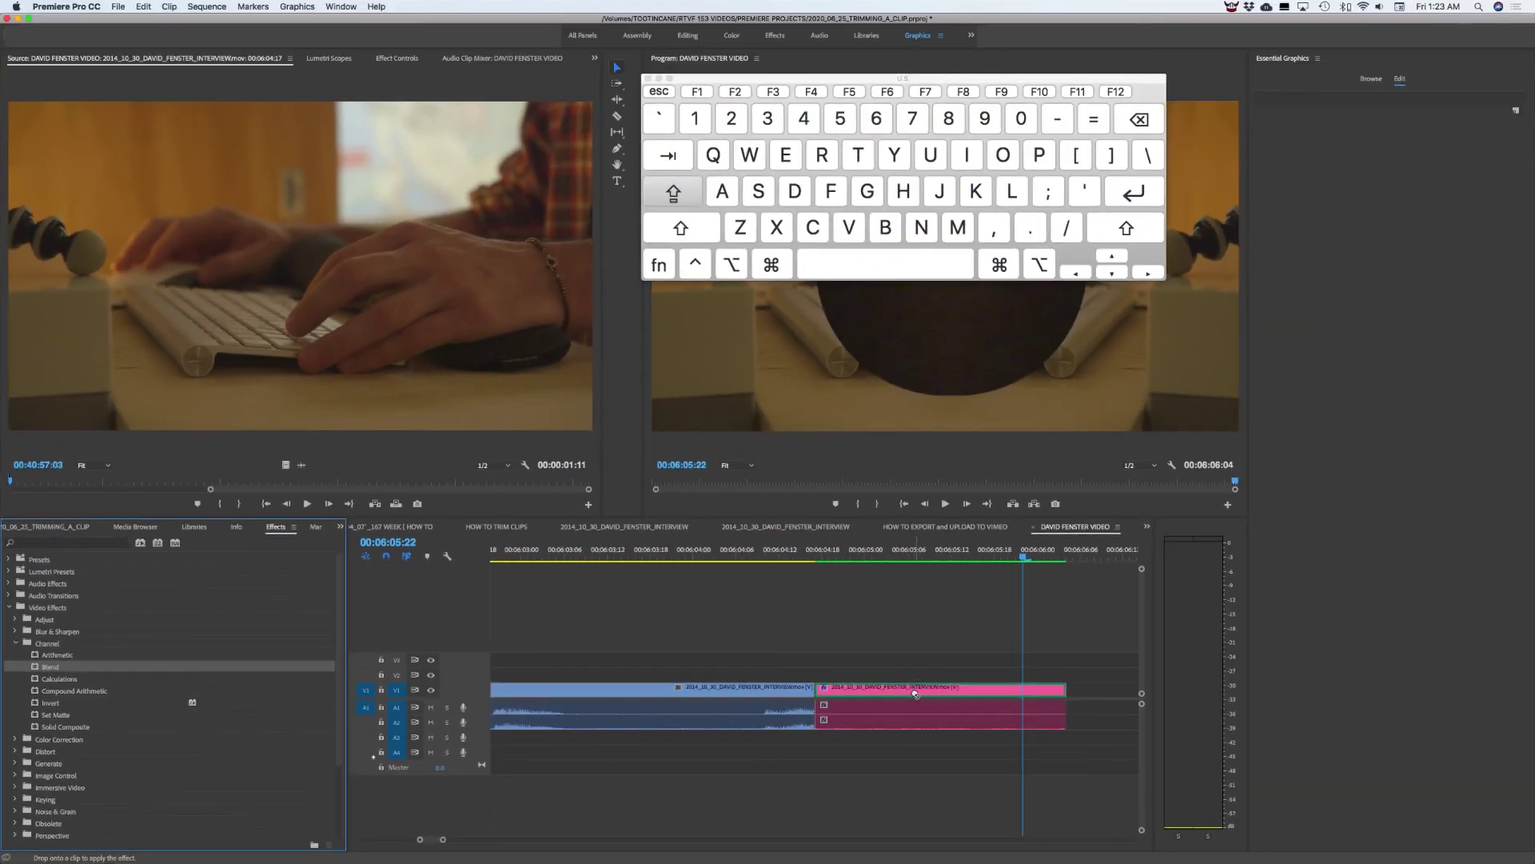
drag(915, 694, 916, 693)
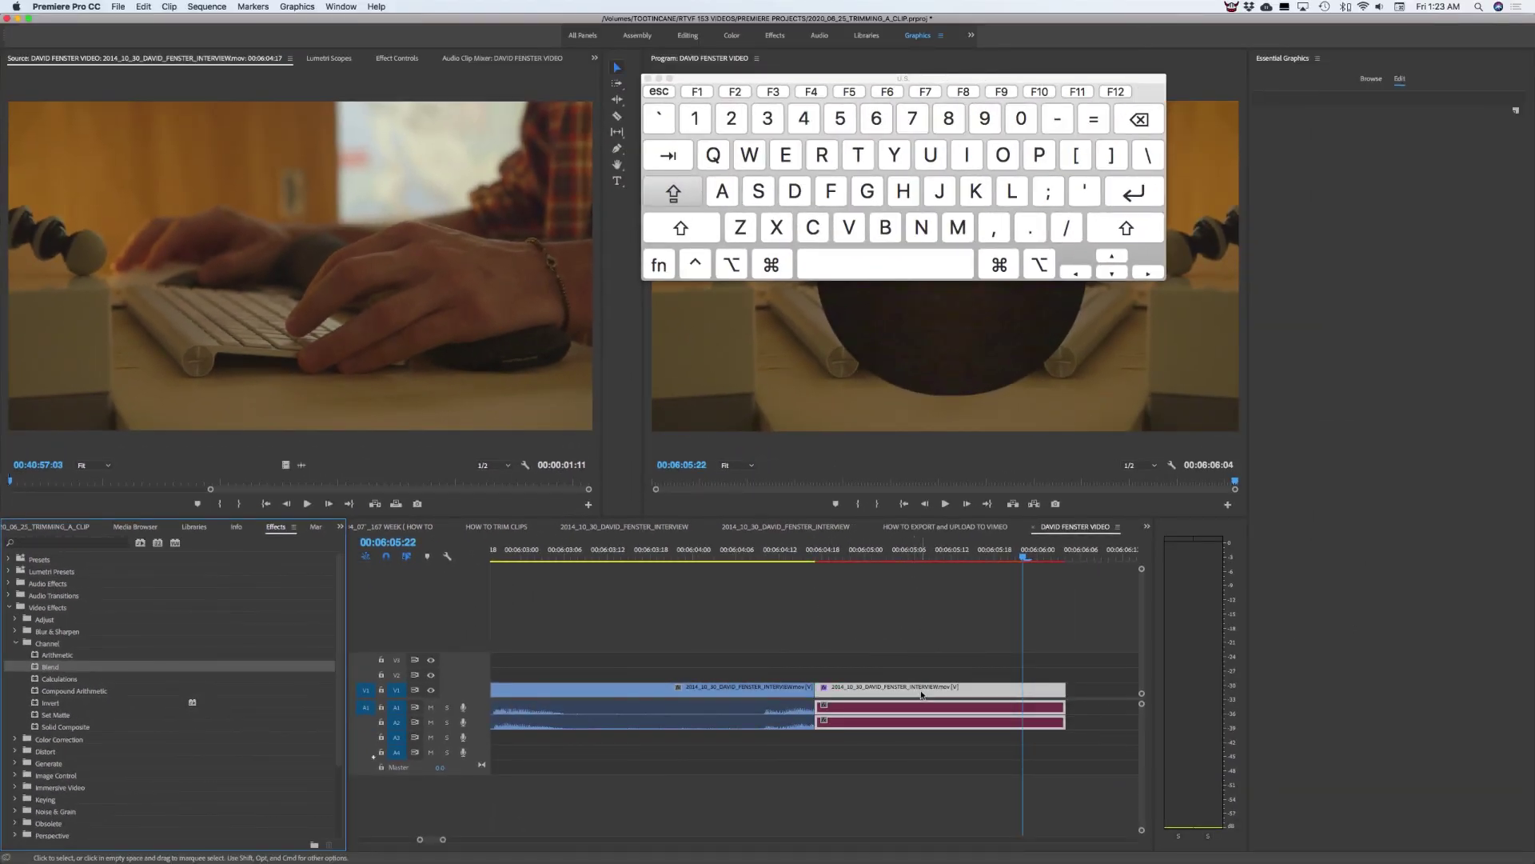
- Open the pink clip's Effect Controls and review the Magnify, Mirror and Blend settings
double_click(924, 692)
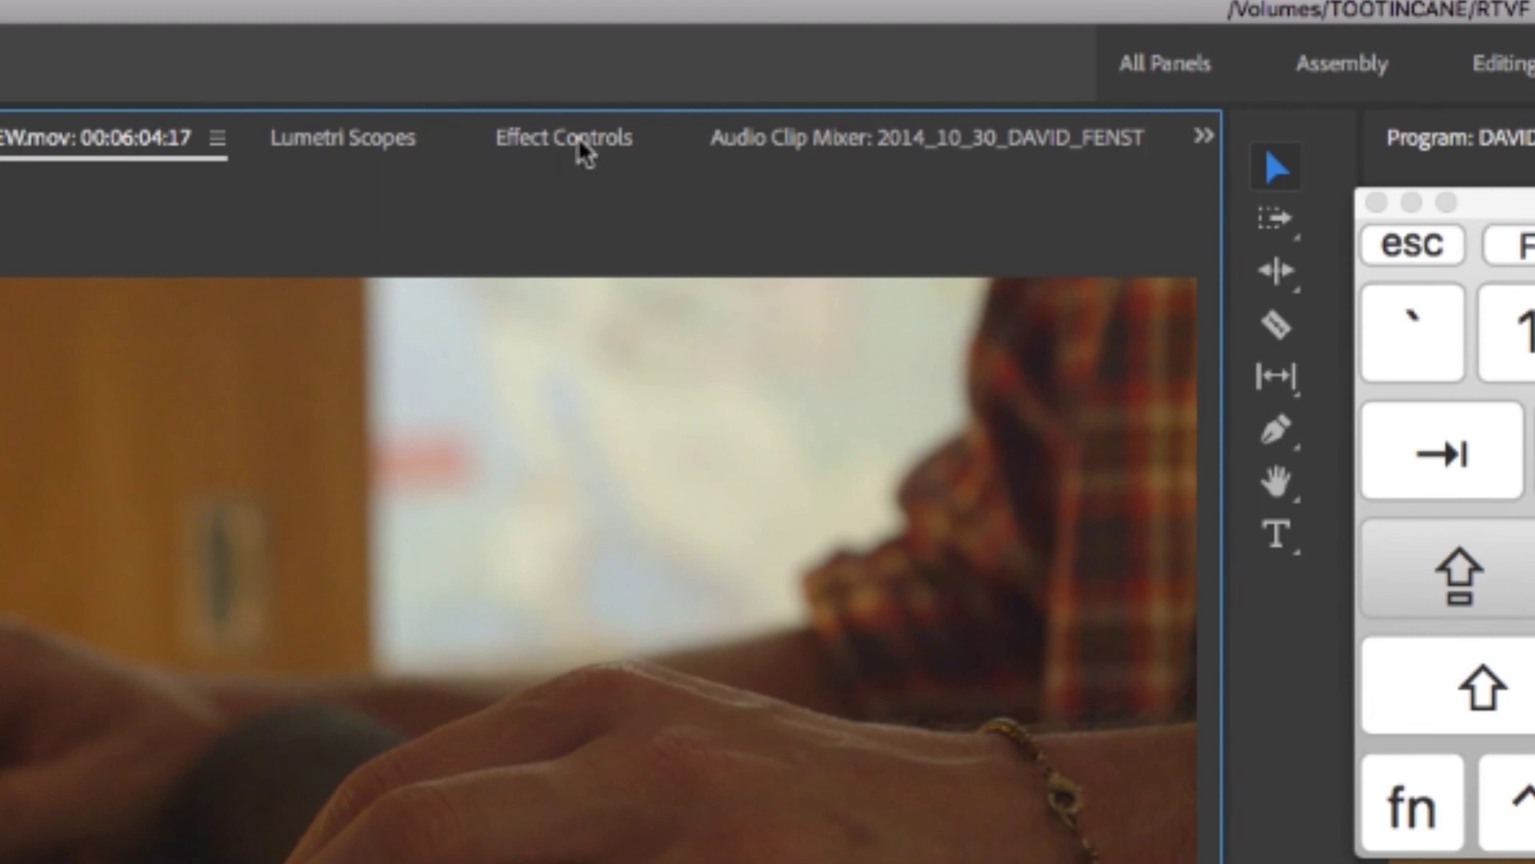
click(583, 151)
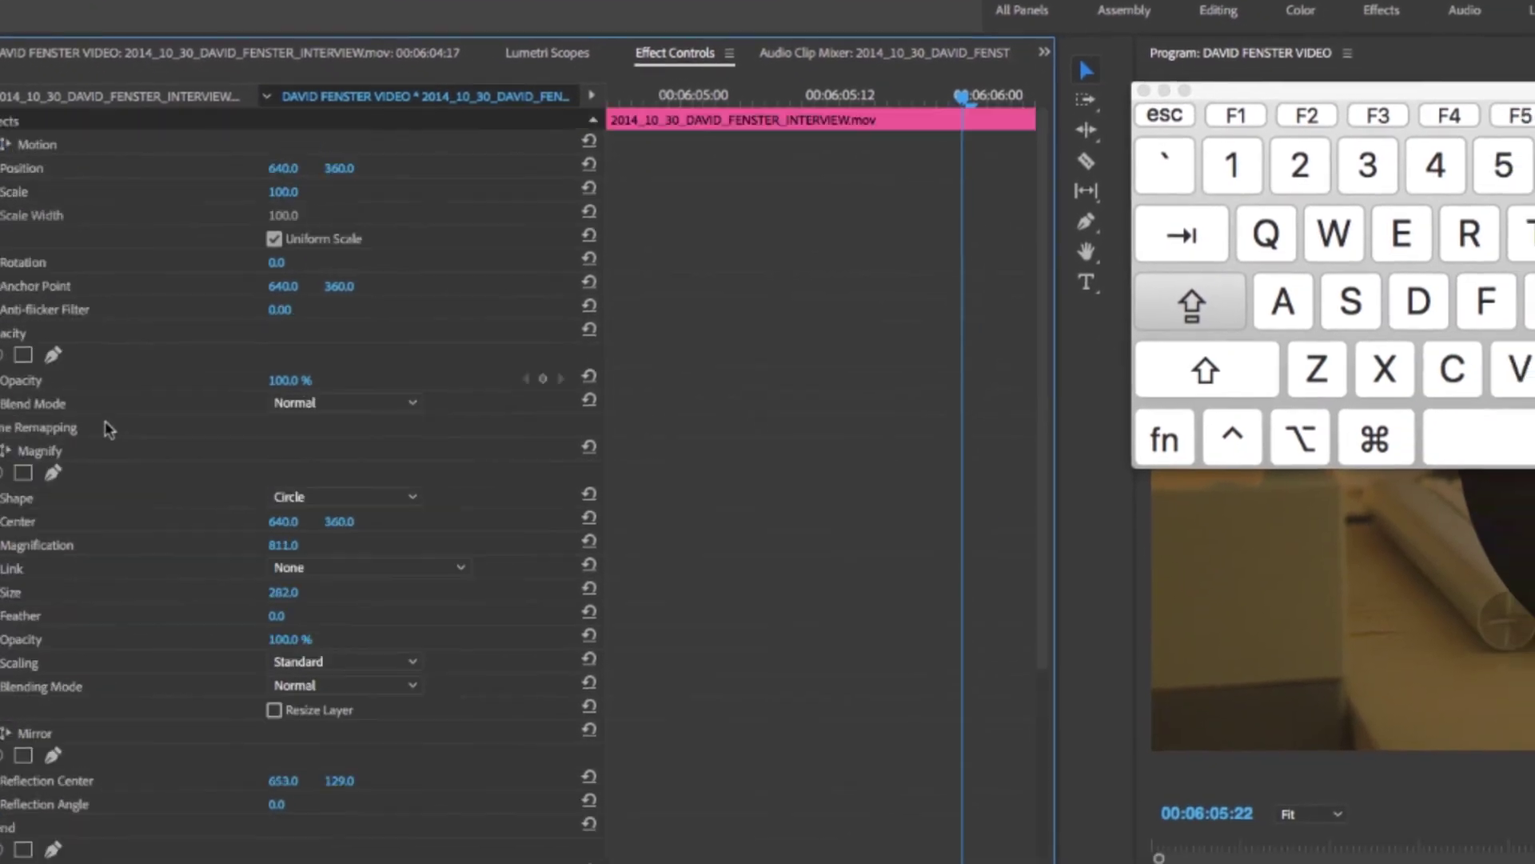
scroll(93, 527, up, 5)
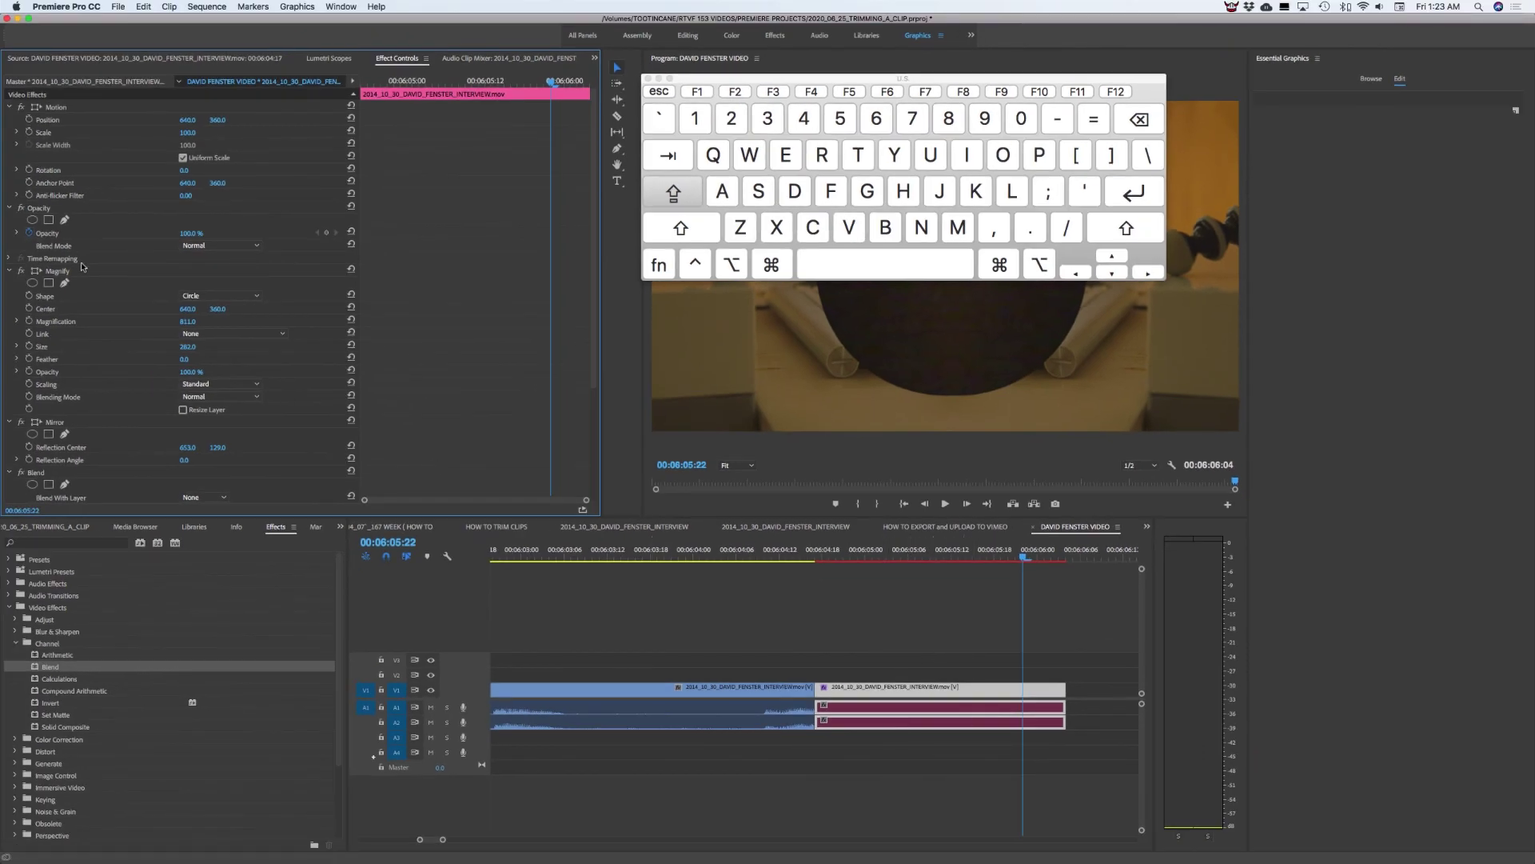
scroll(79, 264, down, 4)
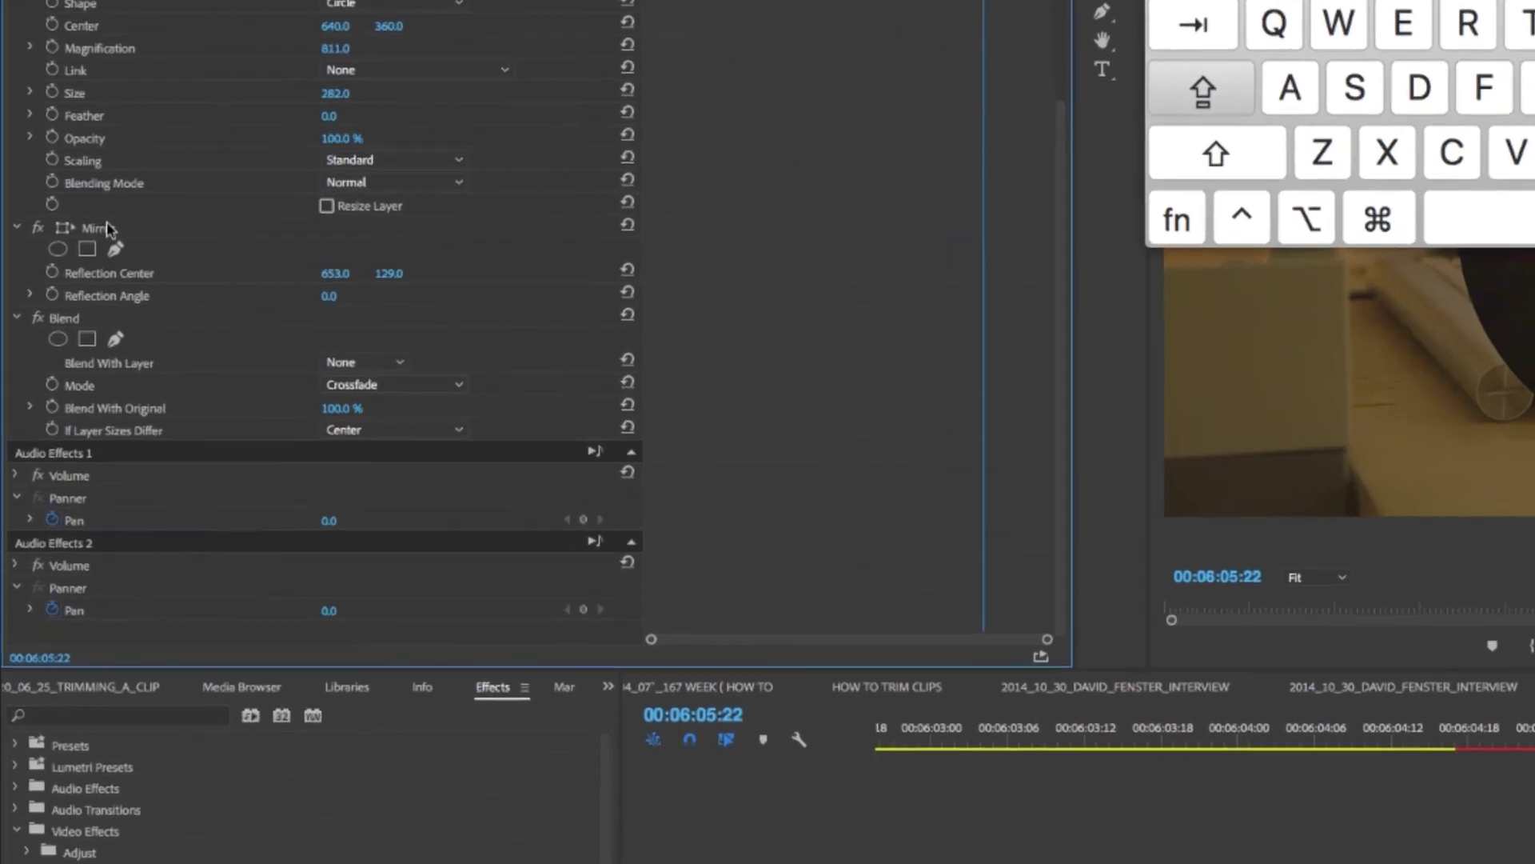
- Select the Magnify effect on the pink clip and set its Shape to Square
scroll(65, 272, up, 3)
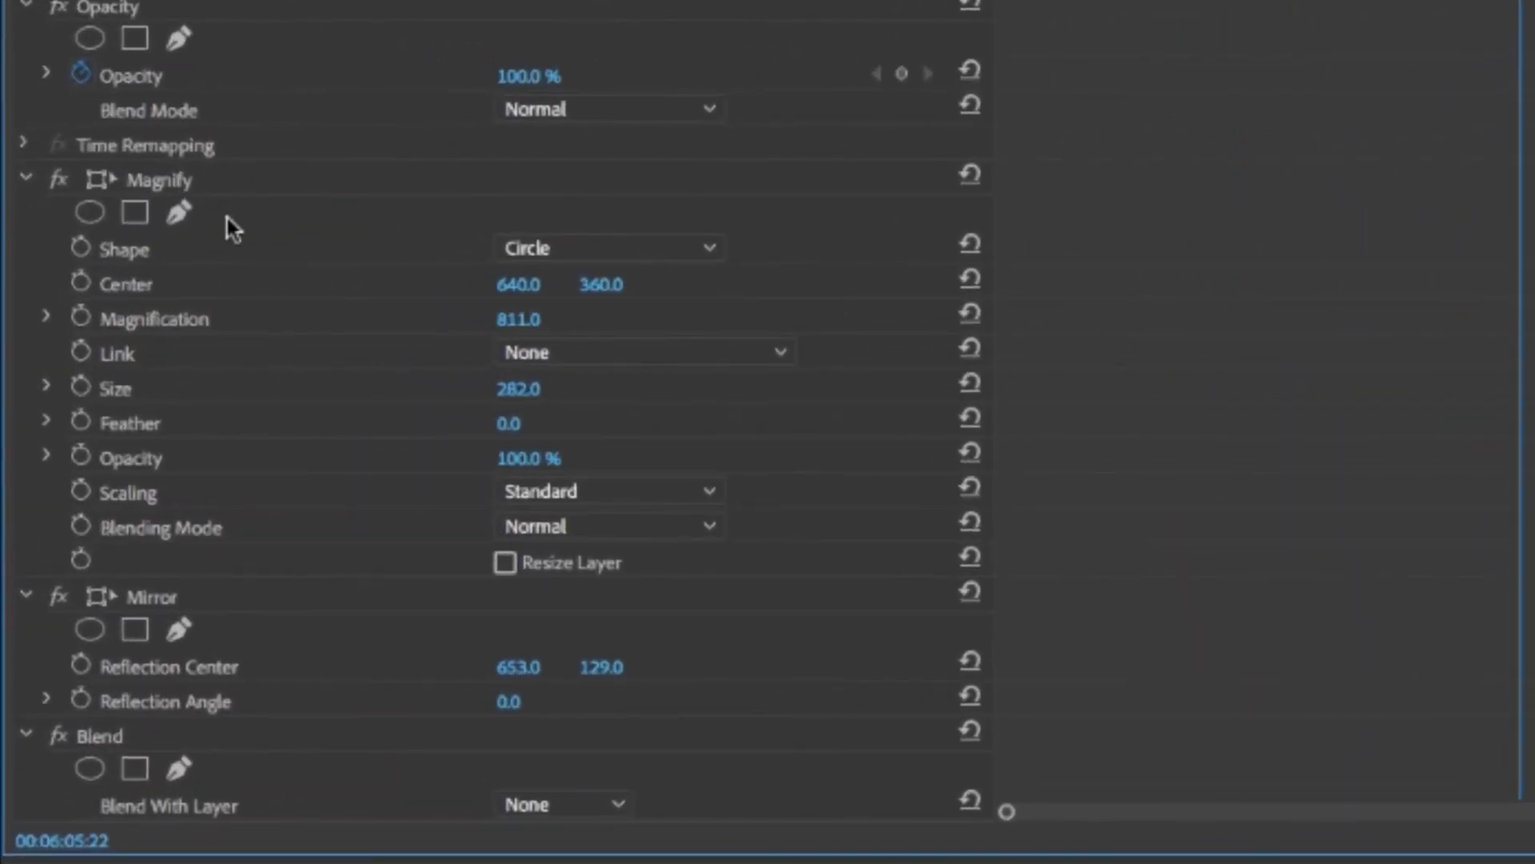
scroll(182, 319, down, 4)
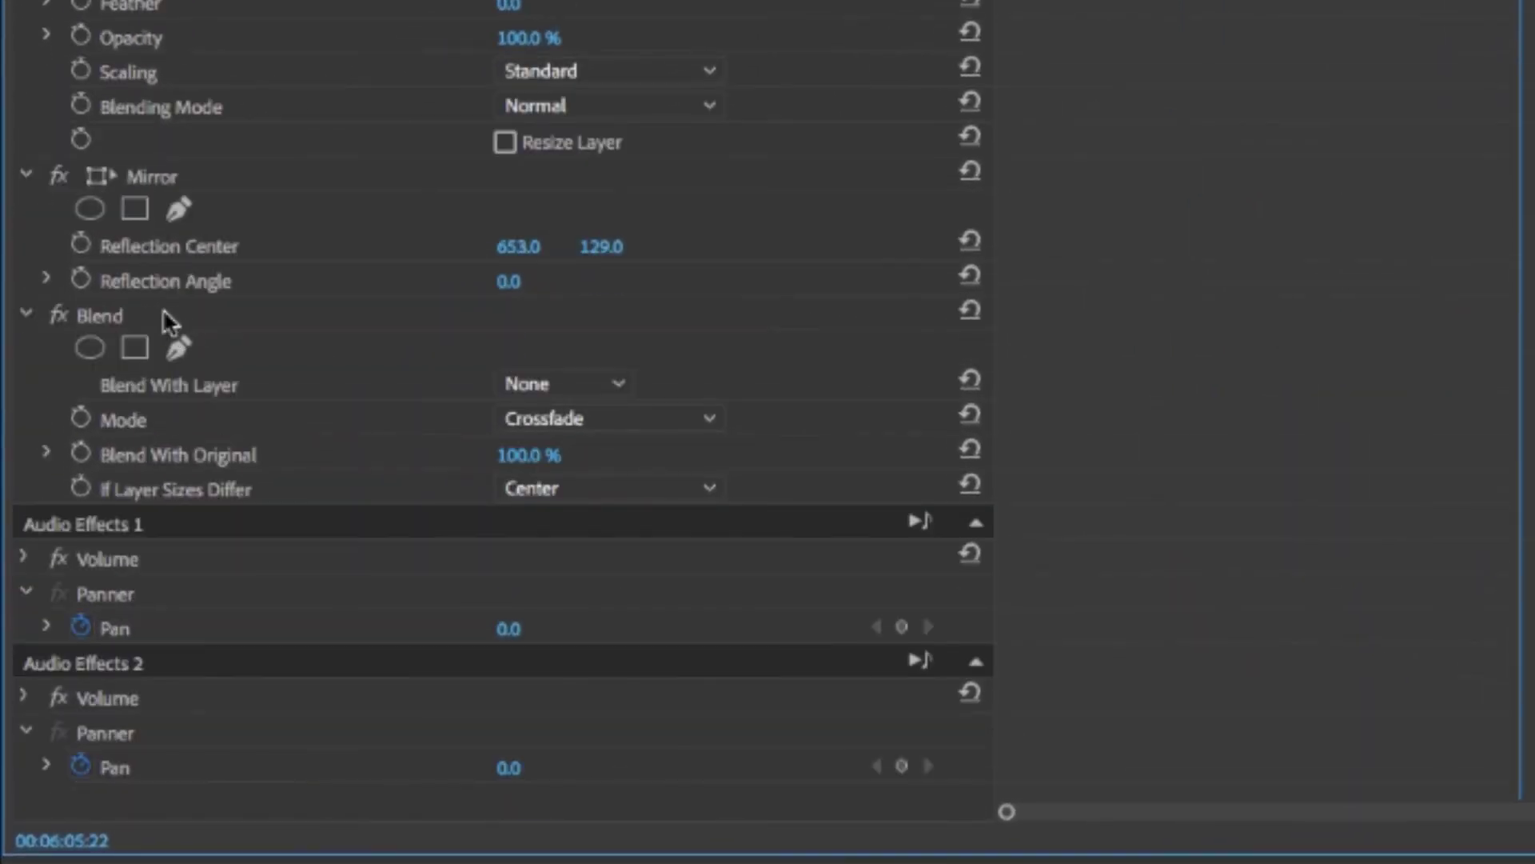
scroll(165, 312, up, 5)
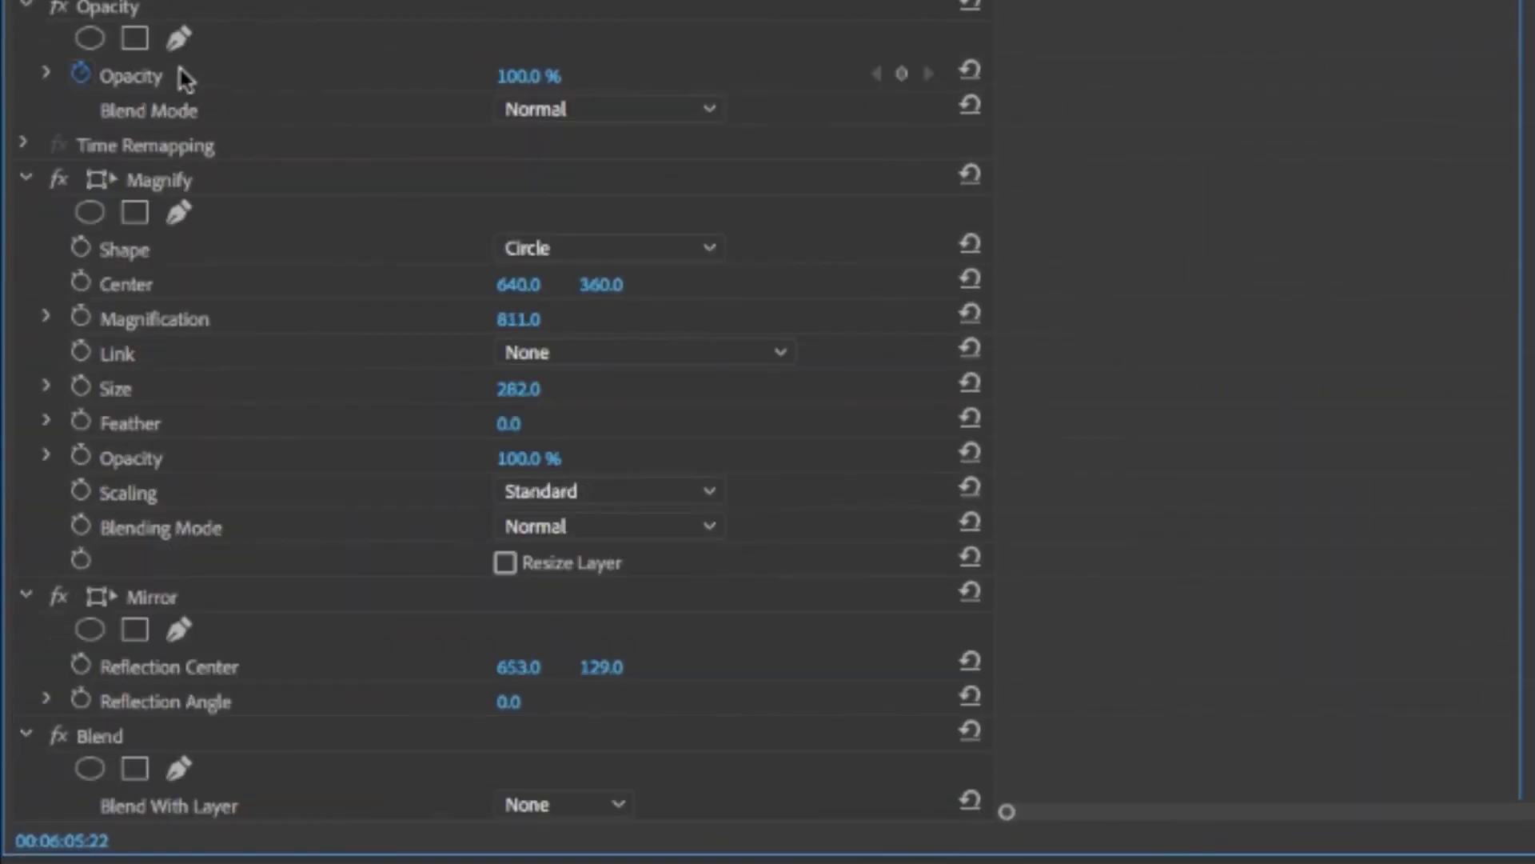
click(186, 190)
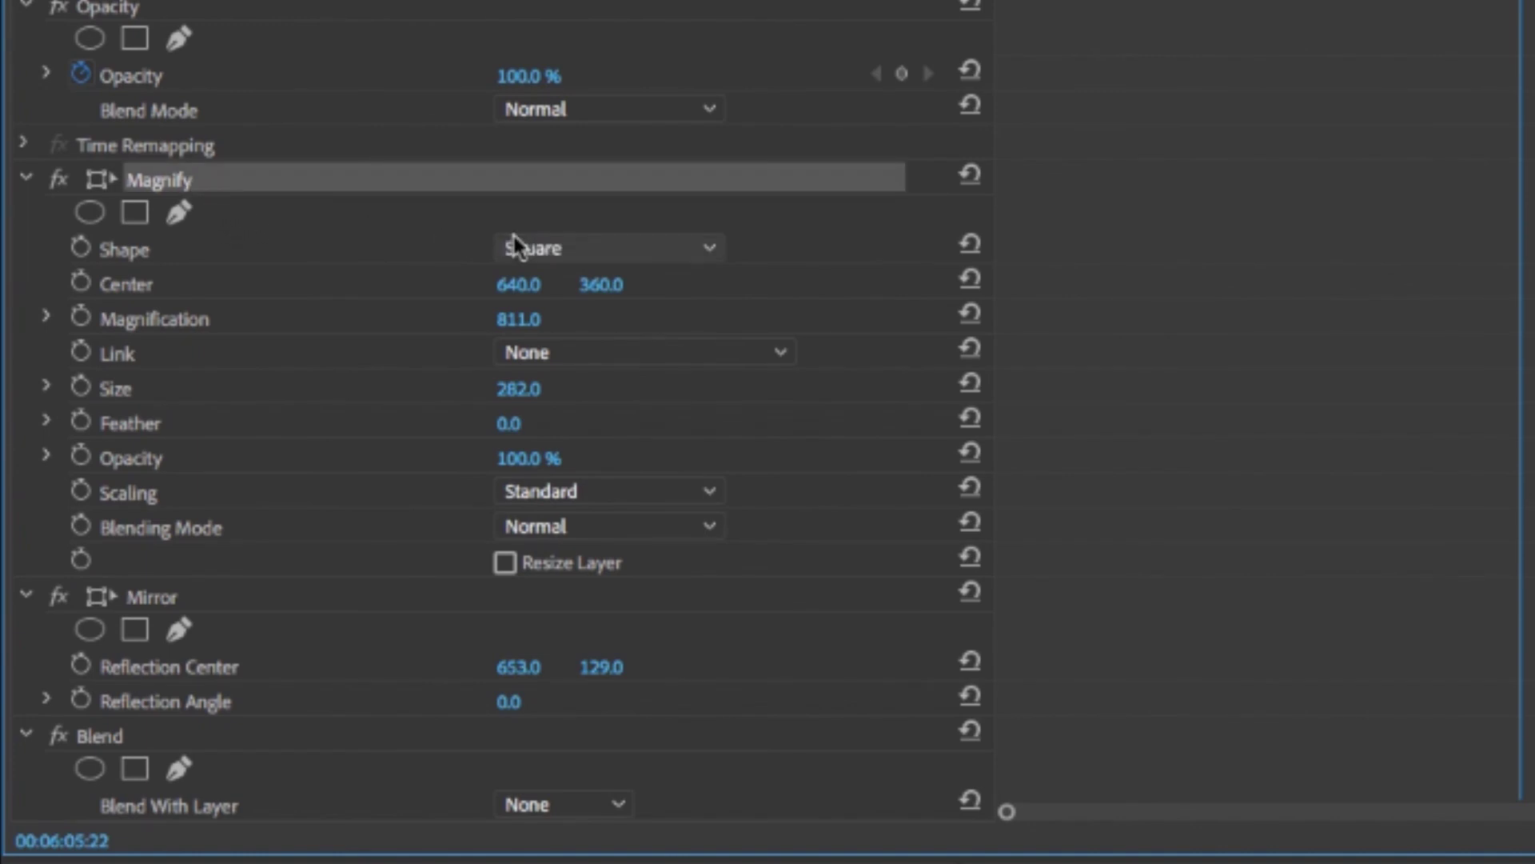
- Delete the Blend and Mirror effects from the pink clip and select its Magnify effect
click(170, 606)
scroll(415, 106, down, 5)
click(146, 320)
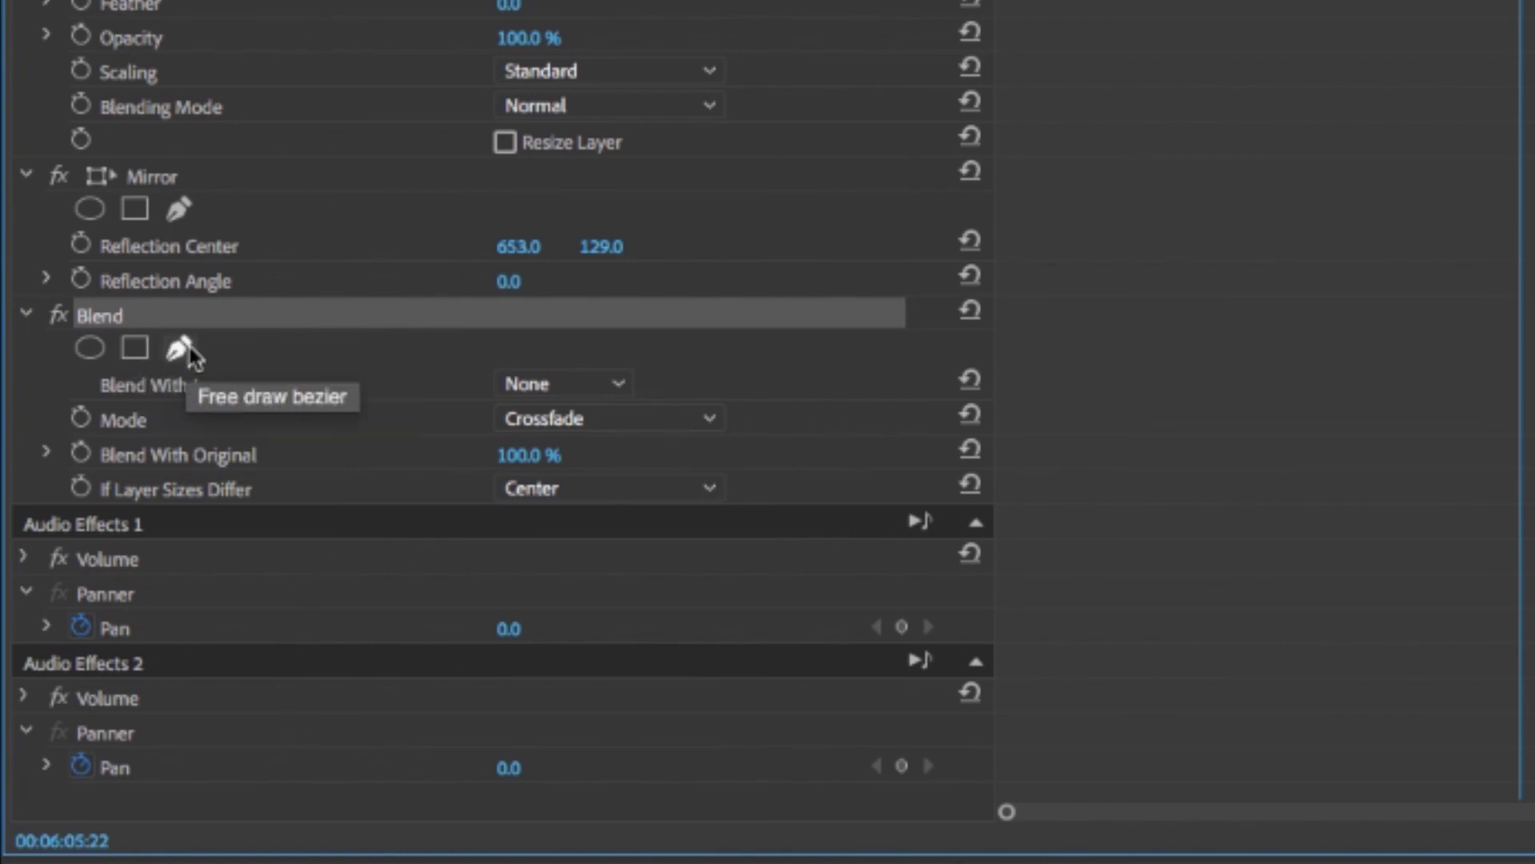
key(Delete)
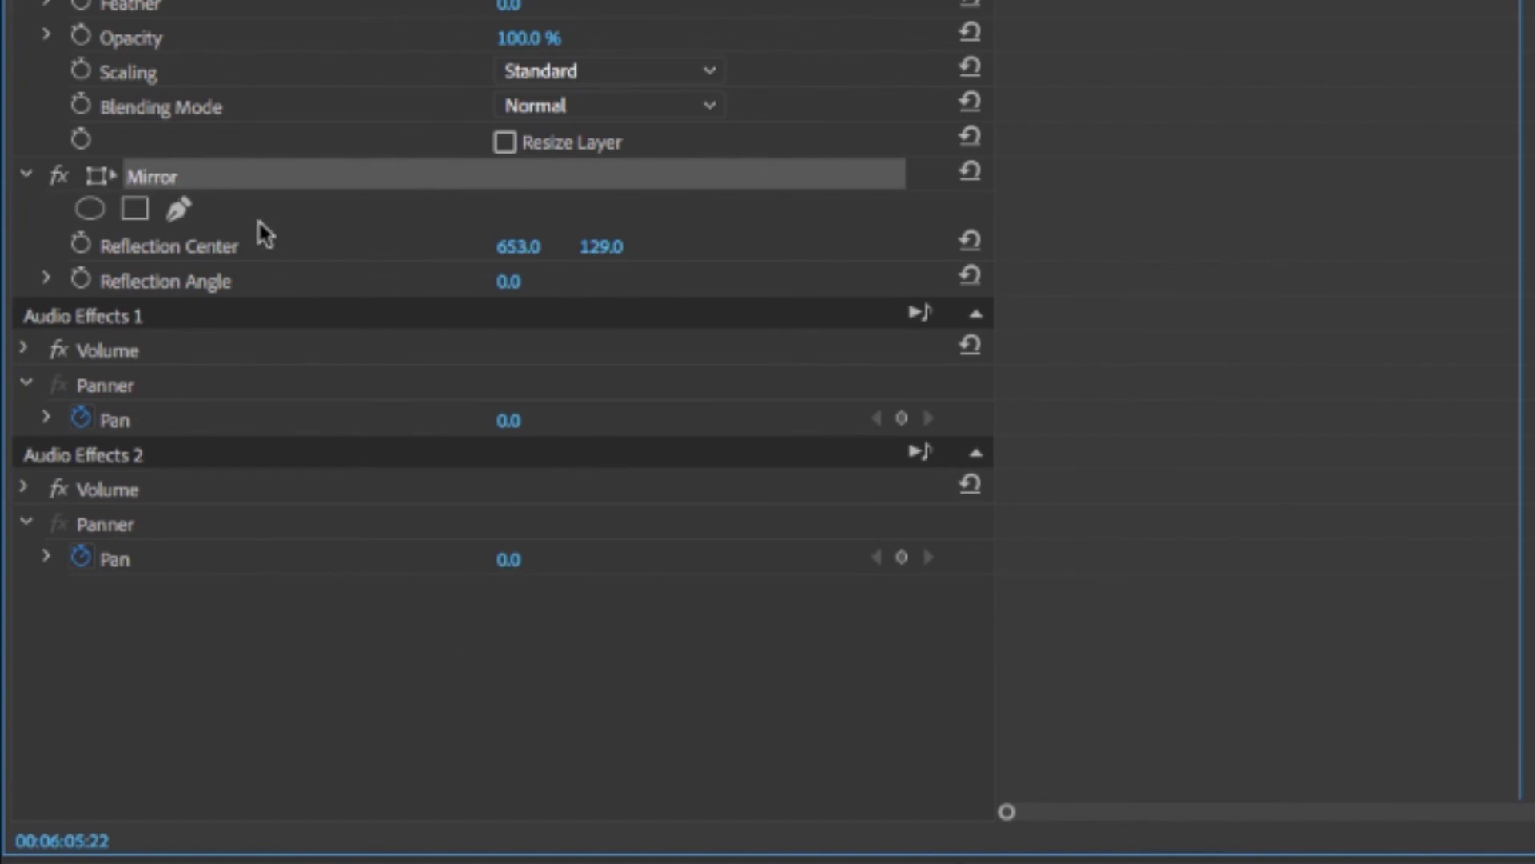
key(Delete)
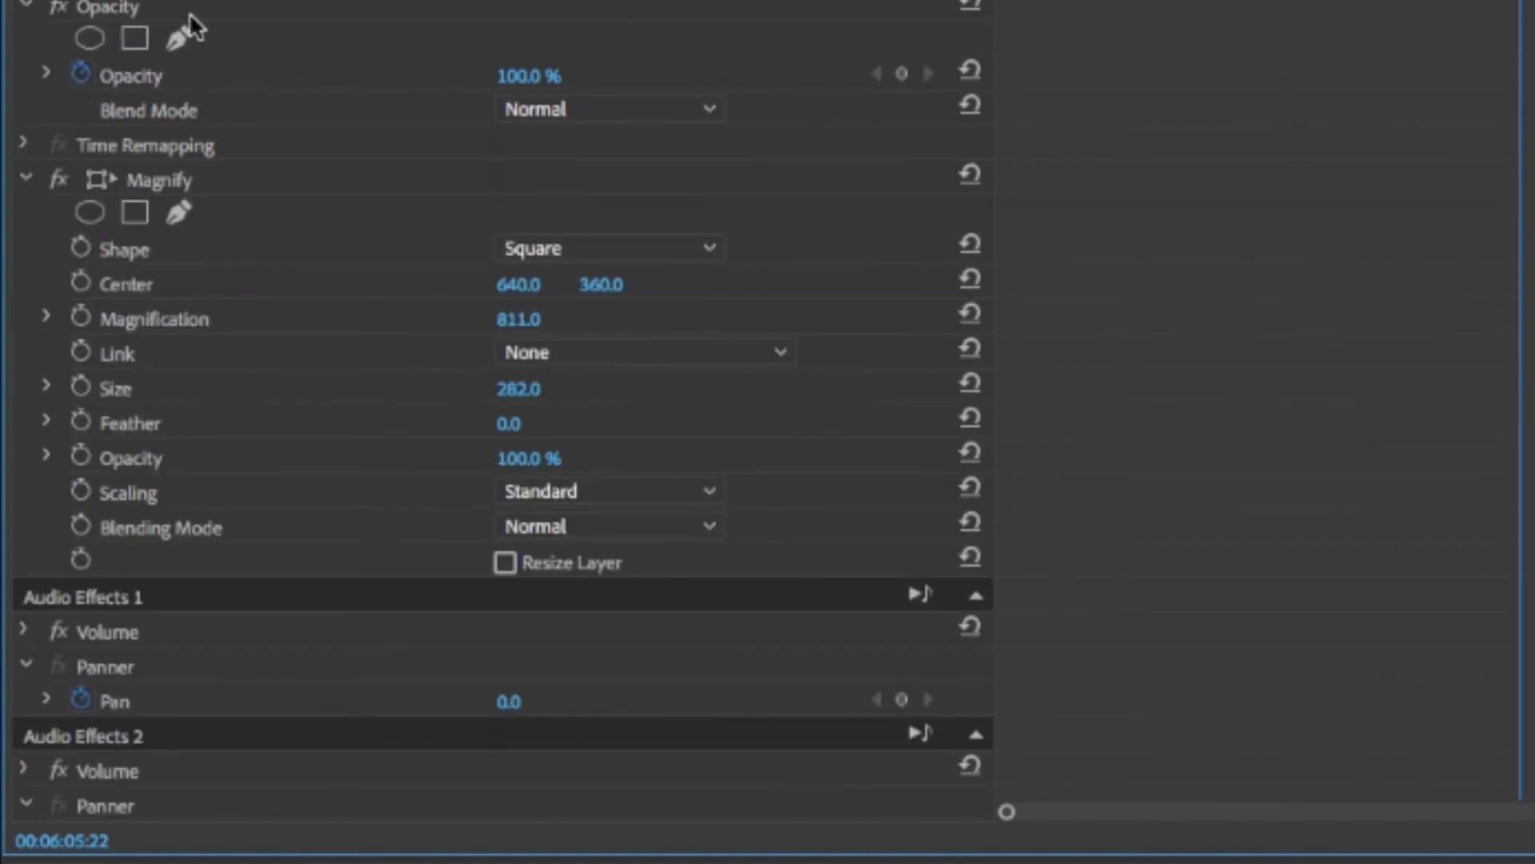
click(196, 183)
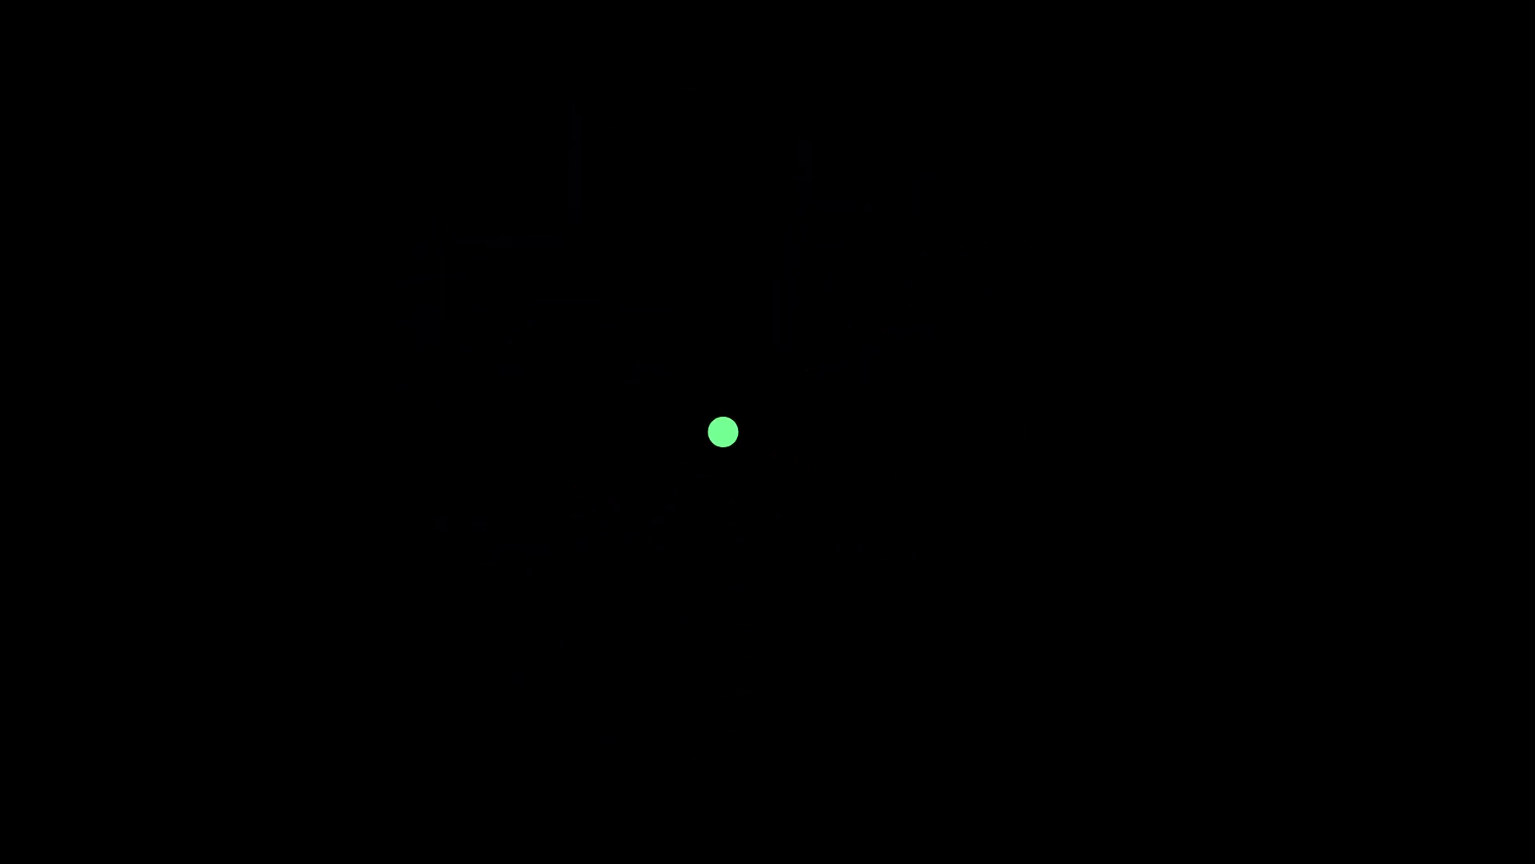